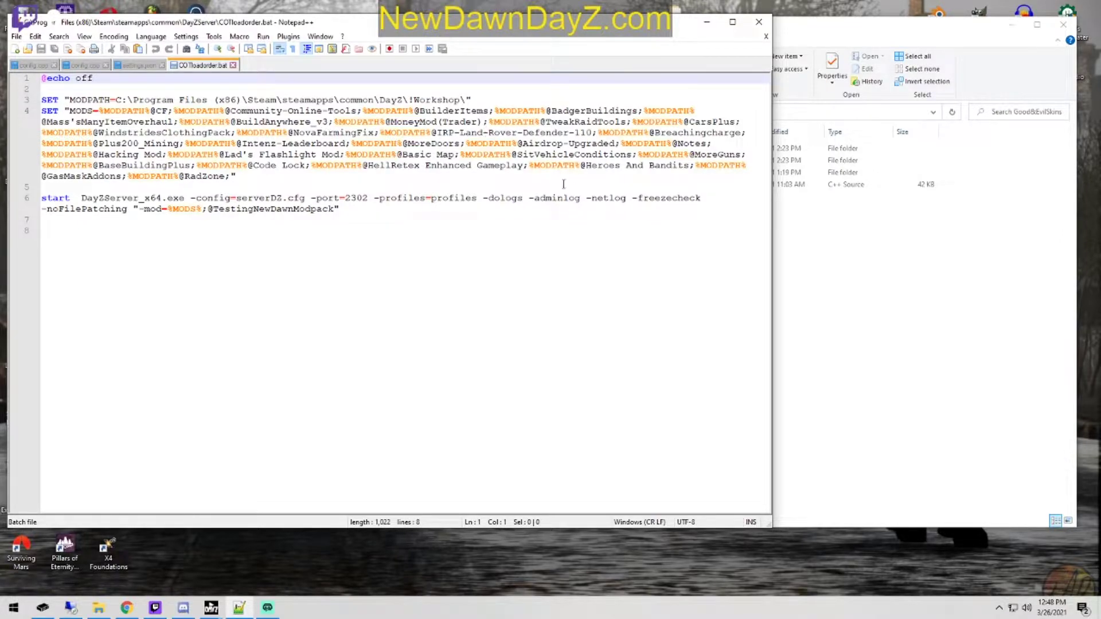
Step: Close COTloadorder.bat and open the GoodRings folder inside RingTextures of the Good&EvilSkins folder in File Explorer
click(233, 64)
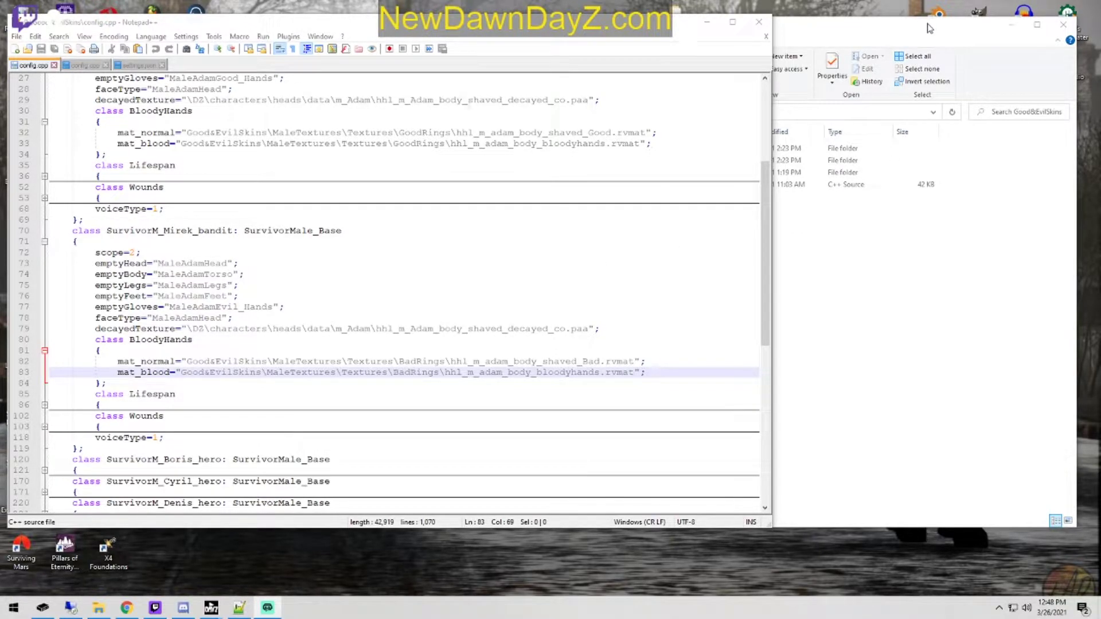
drag(926, 23, 925, 27)
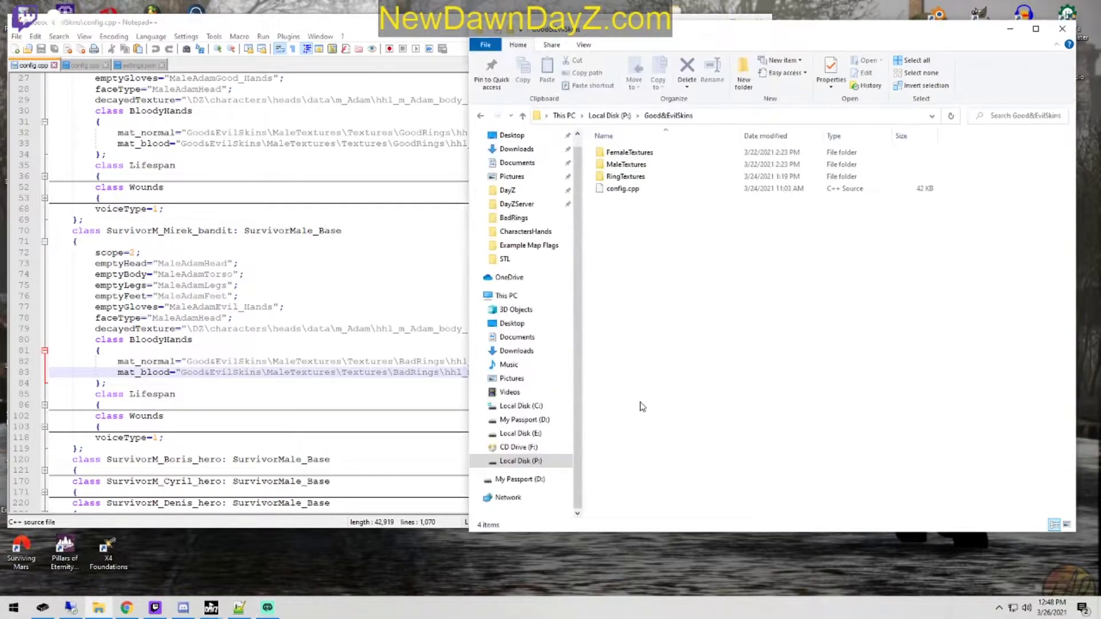
double_click(646, 177)
click(631, 167)
double_click(631, 166)
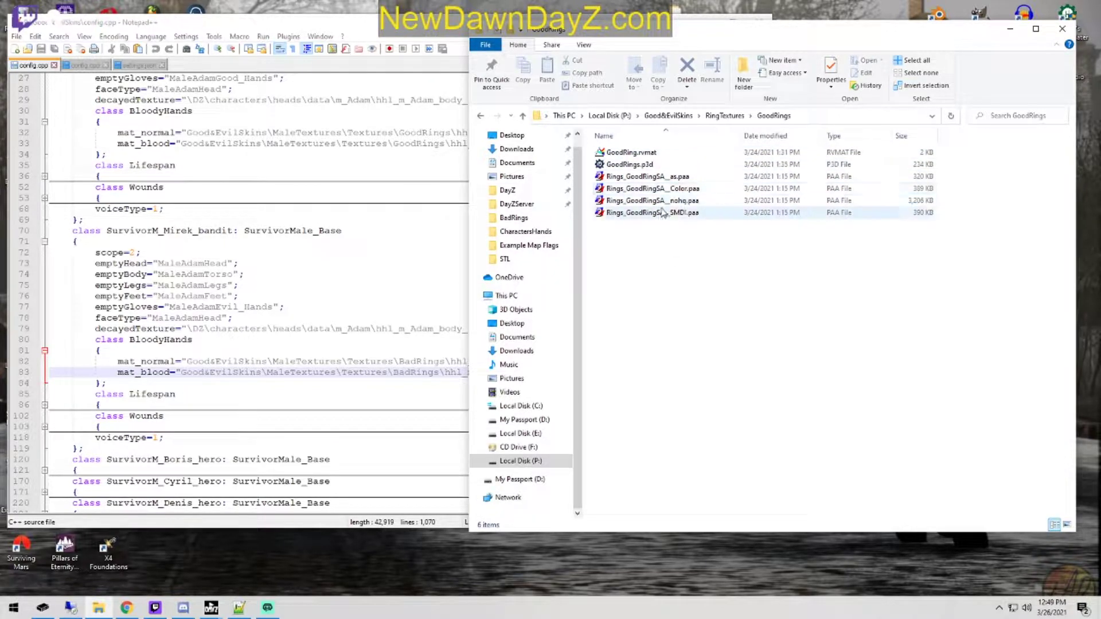
Step: Review the class declarations at the start of config.cpp around Inventory_Base, then return to the GoodRings folder
click(362, 33)
scroll(372, 291, up, 1)
scroll(371, 291, up, 5)
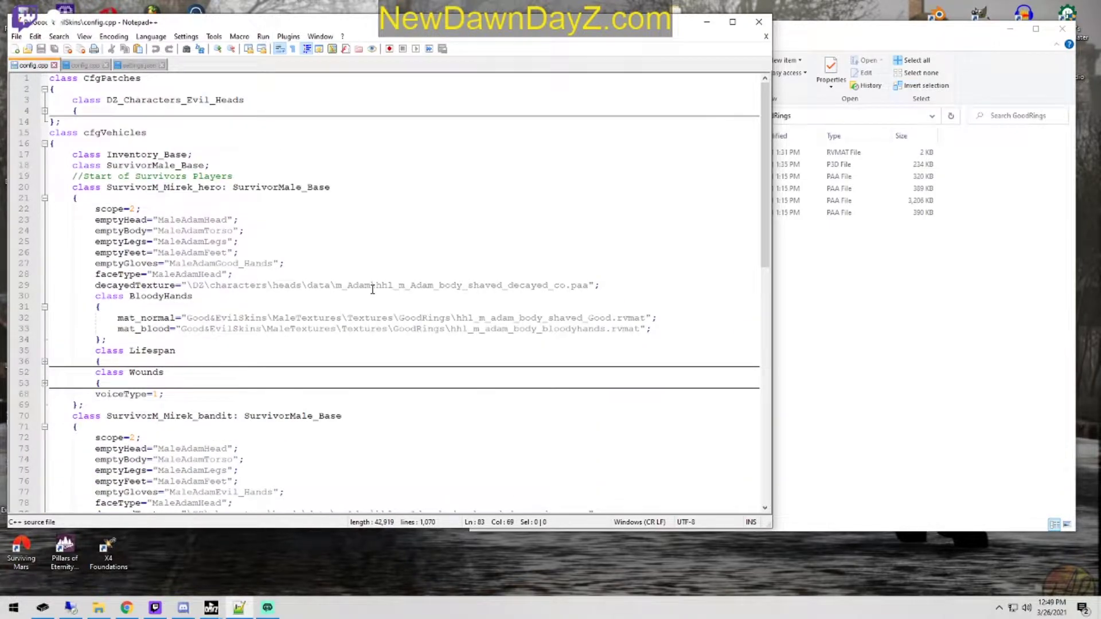
click(216, 154)
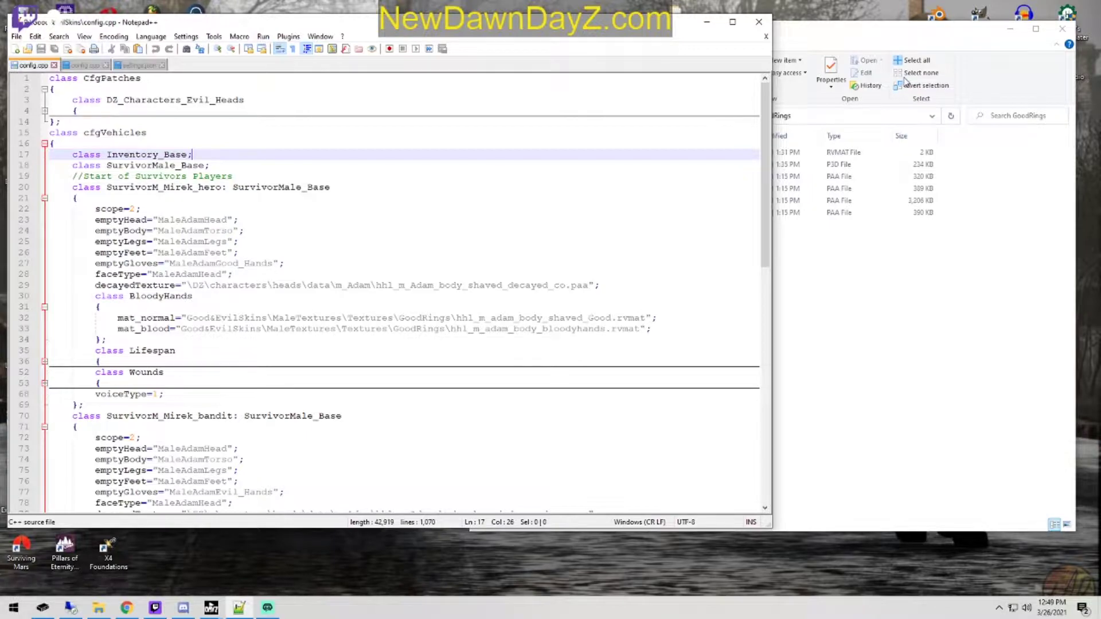
click(892, 42)
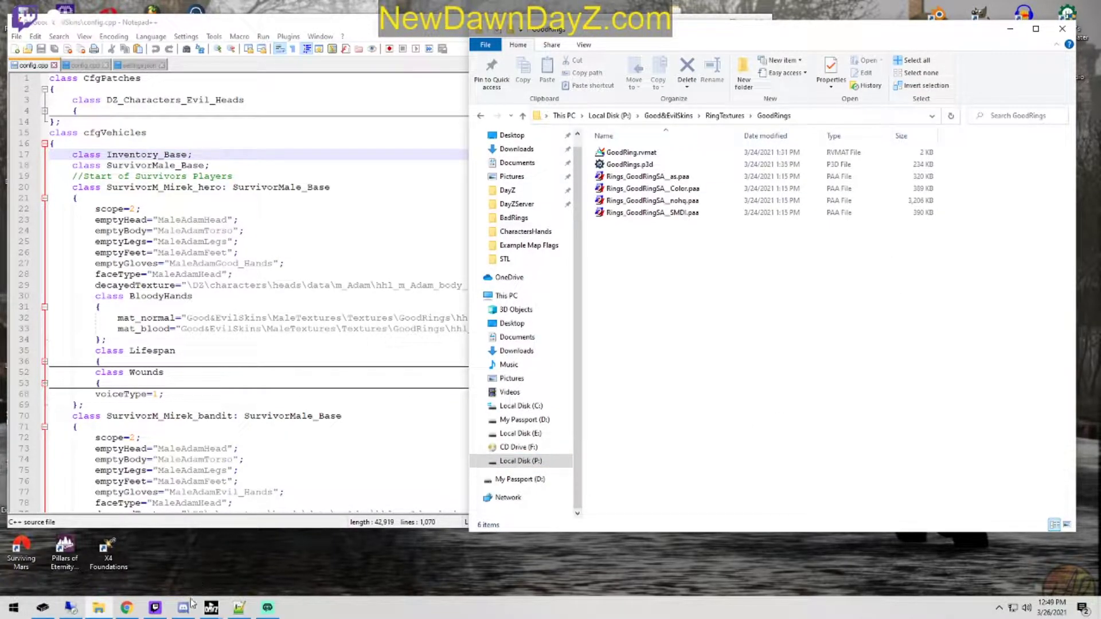
Step: Launch DayZ Tools from Steam and start Object Builder
click(211, 609)
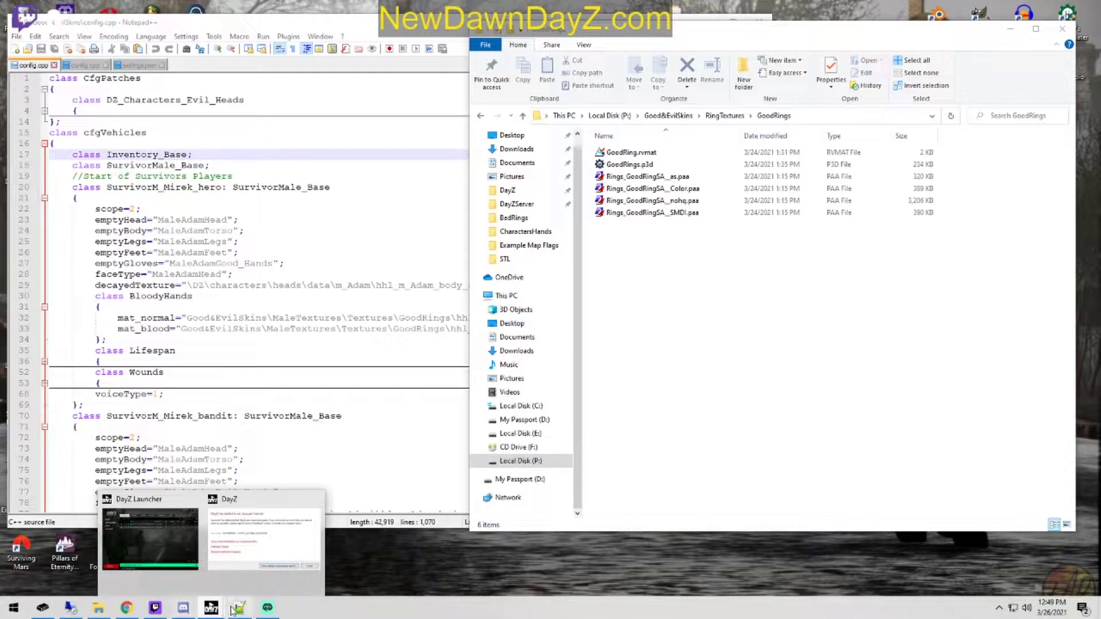
click(1000, 608)
right_click(1021, 516)
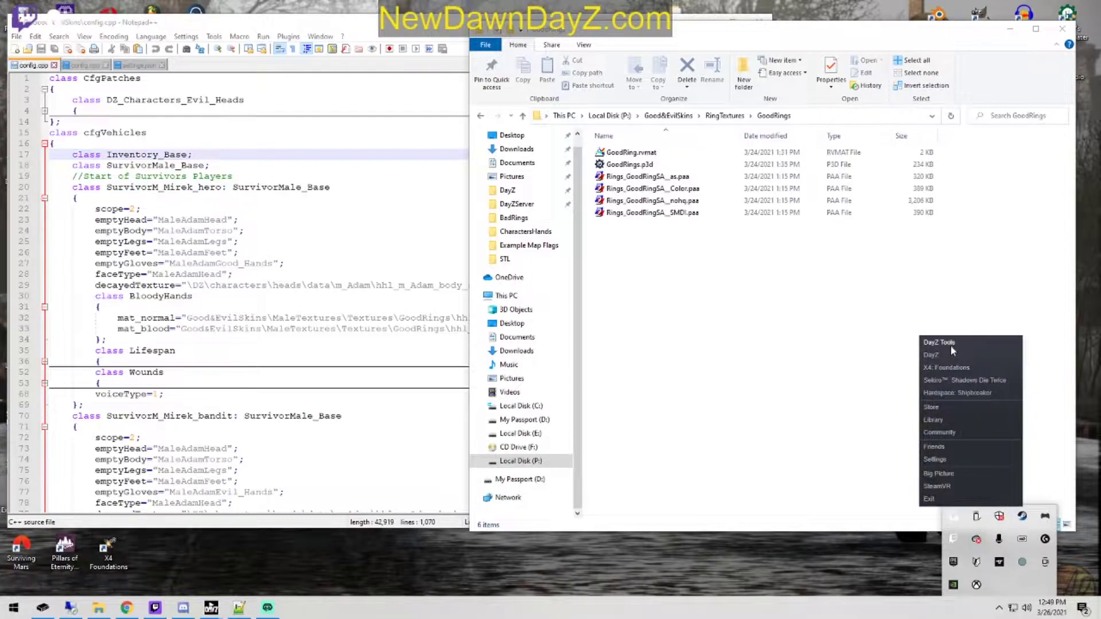
click(963, 356)
click(453, 382)
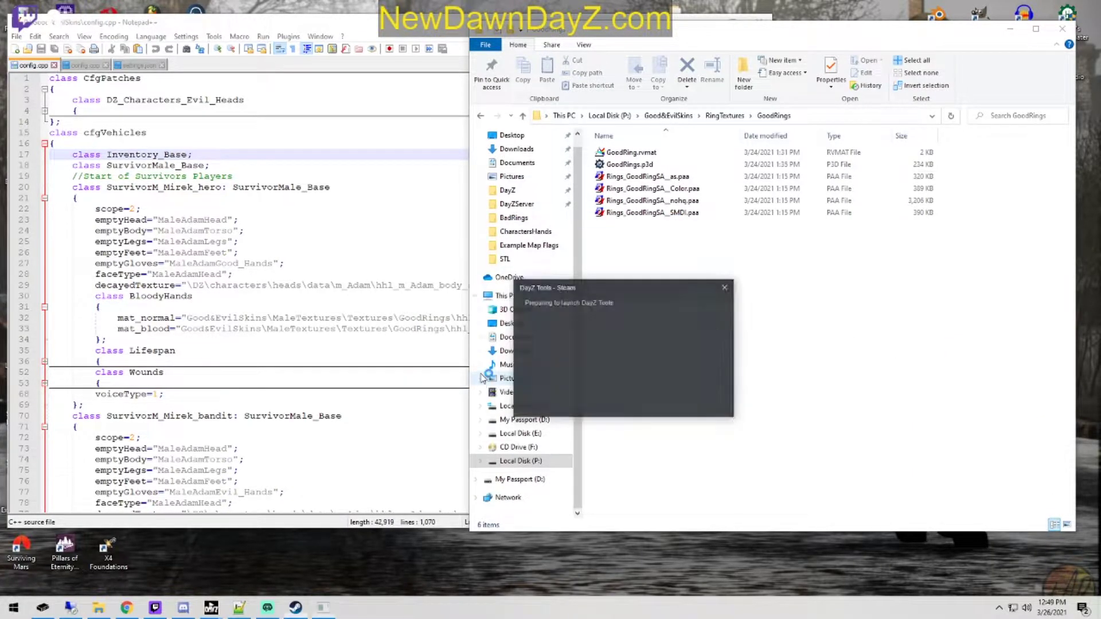
click(116, 111)
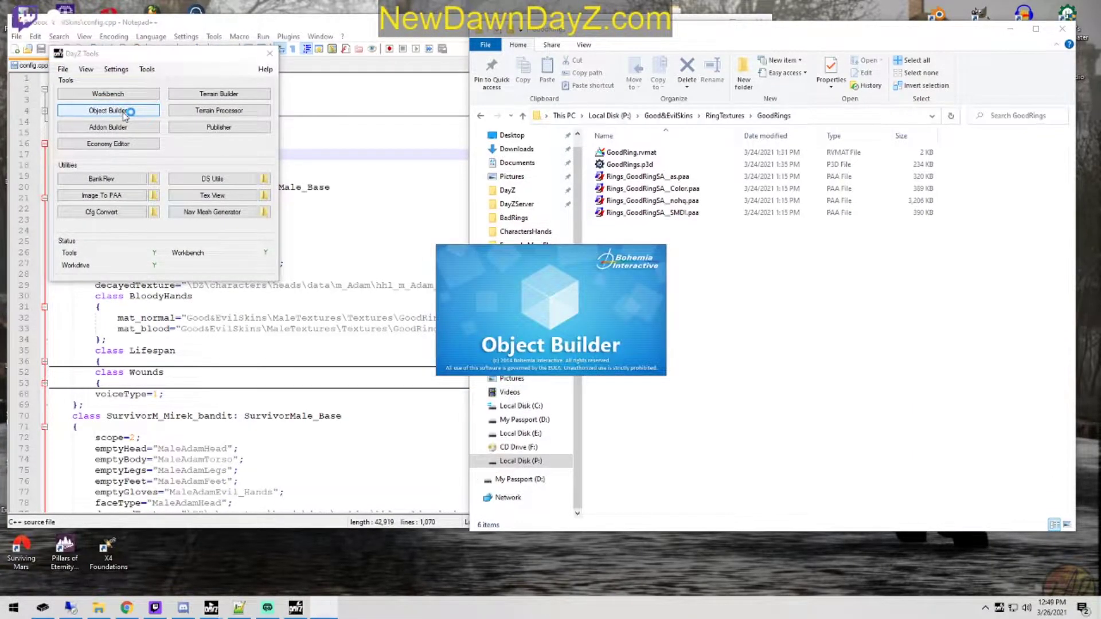
click(22, 34)
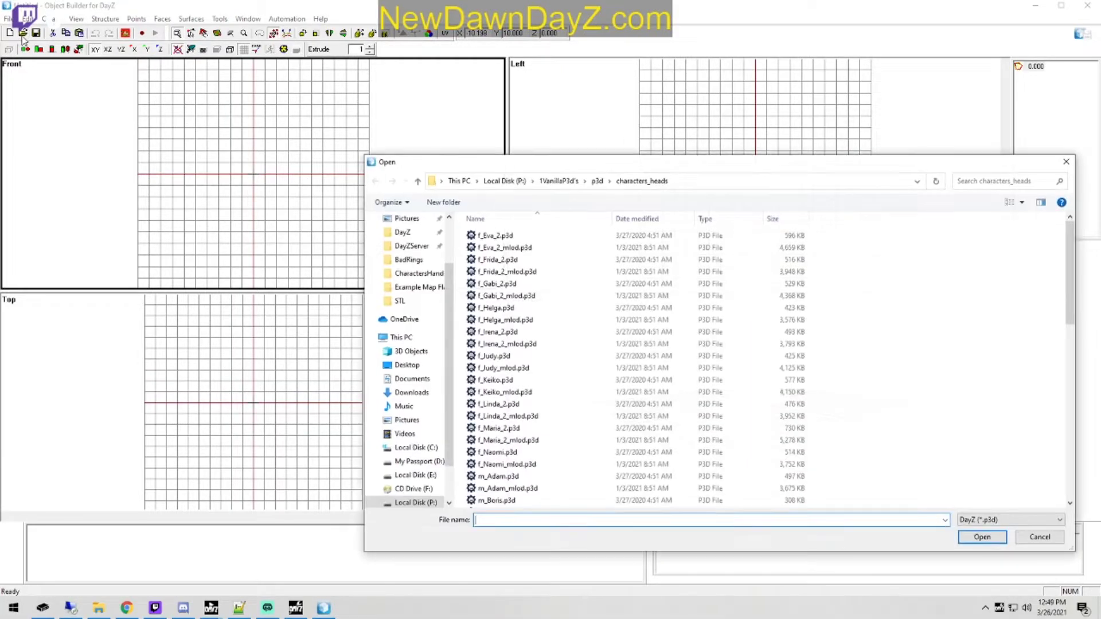
click(597, 180)
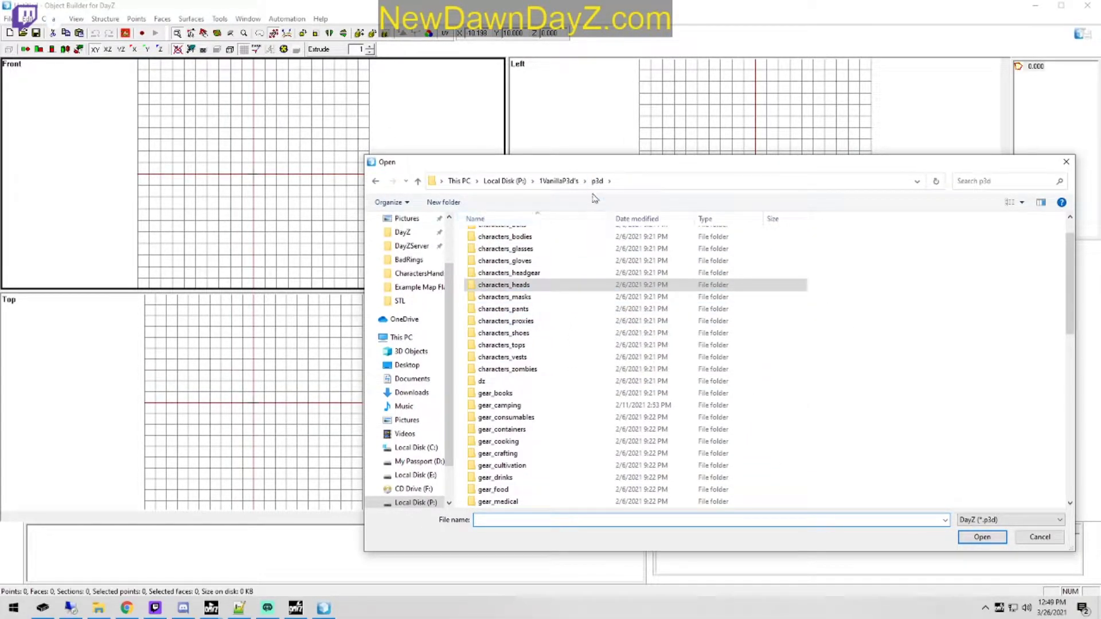
click(504, 181)
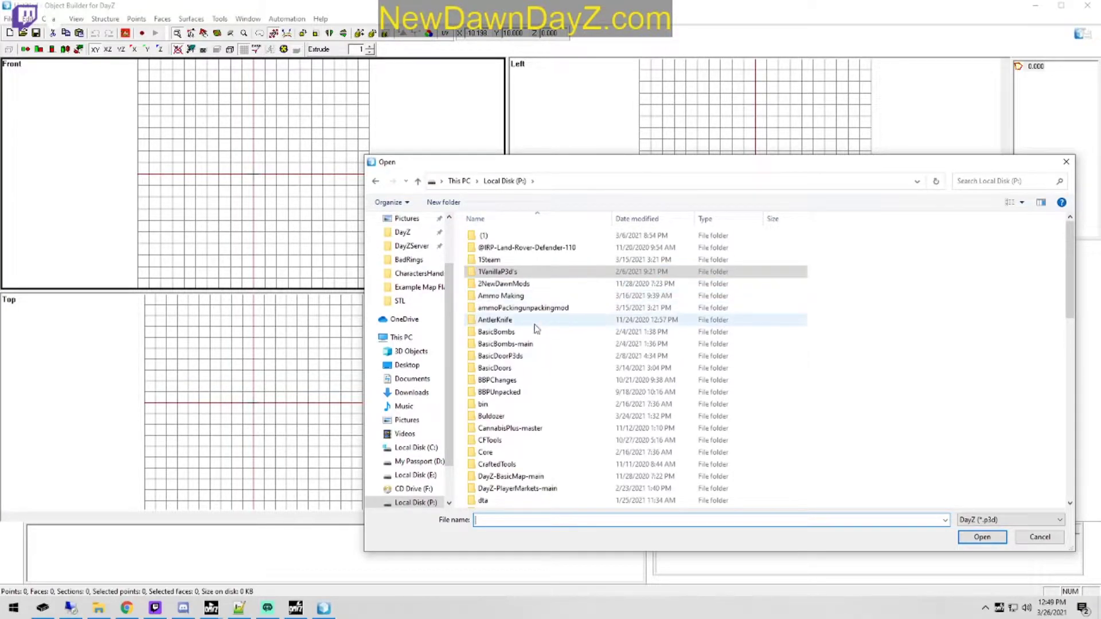
scroll(501, 469, down, 2)
double_click(511, 452)
click(504, 180)
scroll(542, 436, down, 11)
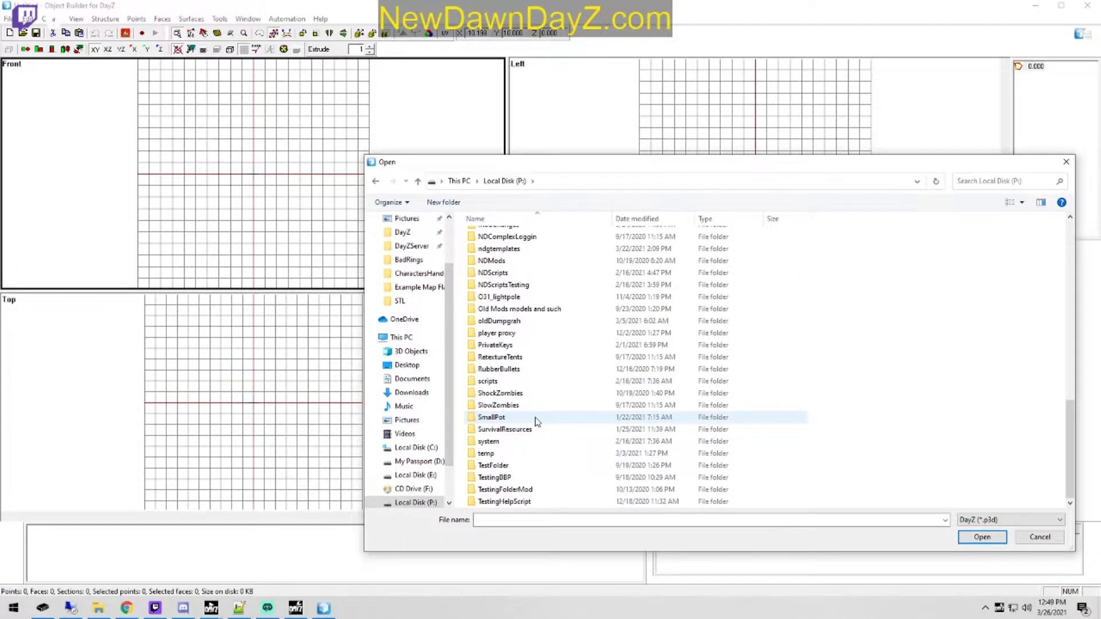
click(1055, 539)
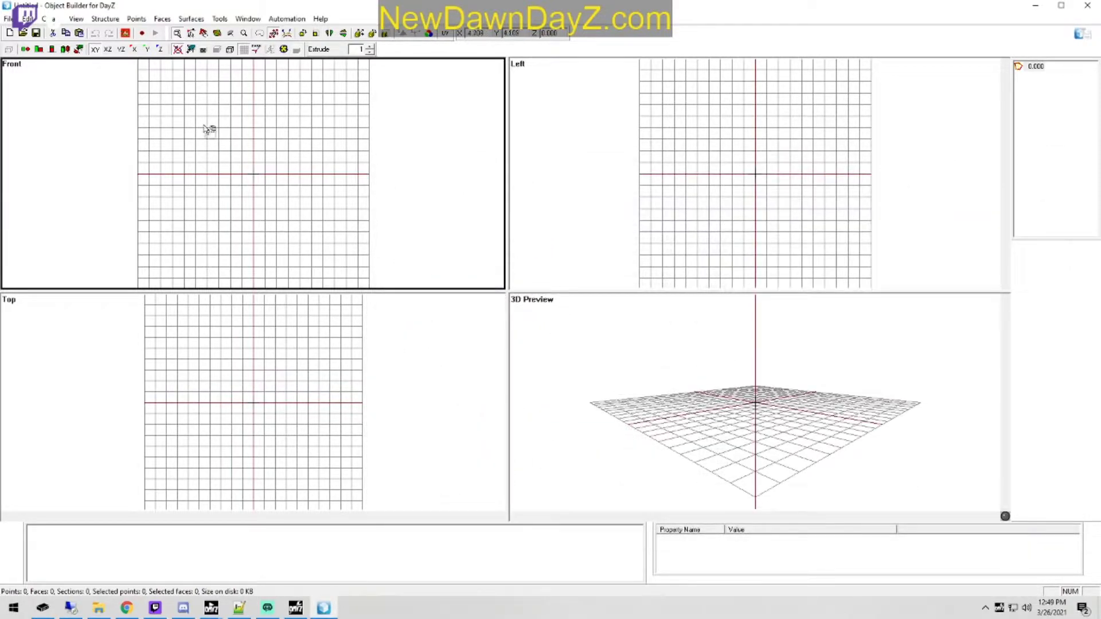
Step: Open the recently used model GoodRings.p3d to view the good rings
click(8, 18)
mouse_move(47, 19)
mouse_move(8, 18)
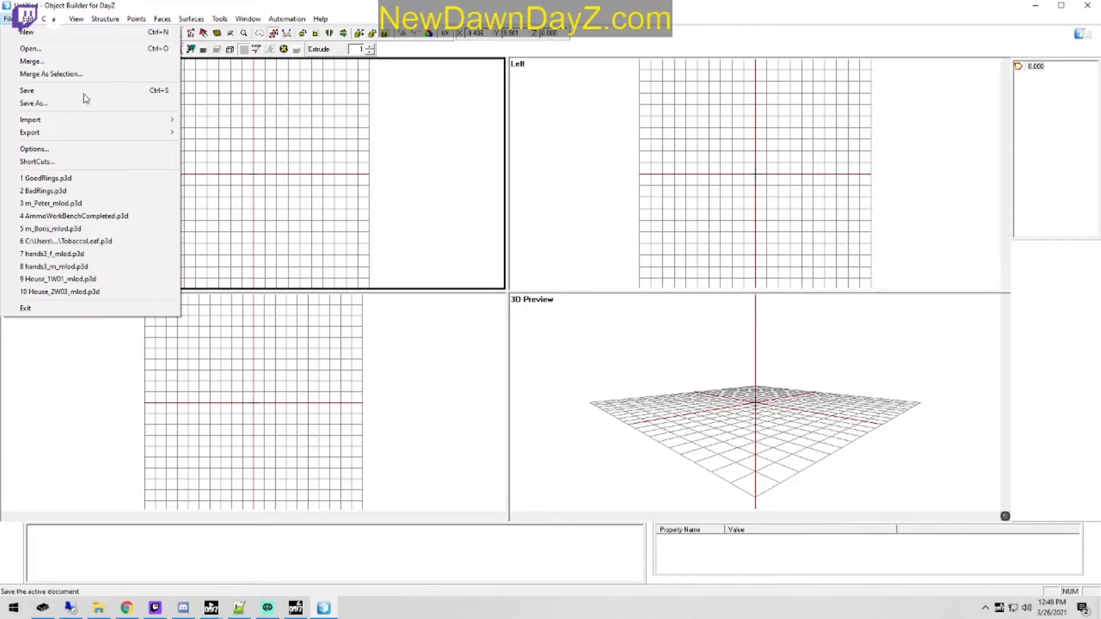
click(137, 180)
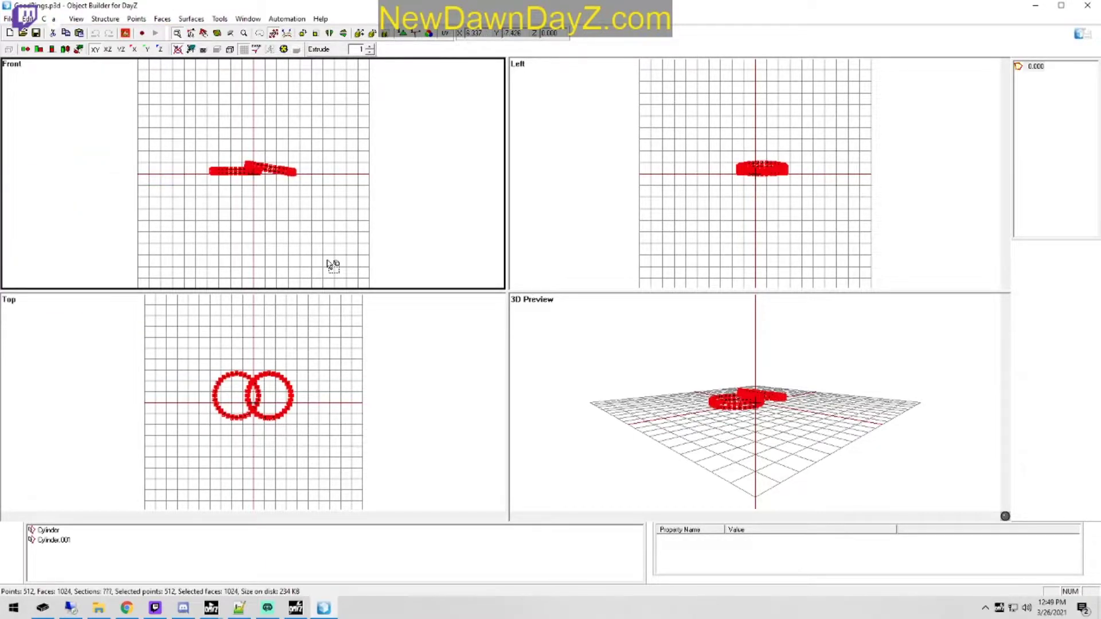
Step: Open the recently used model BadRings.p3d and view its two rings closely from the front
click(8, 18)
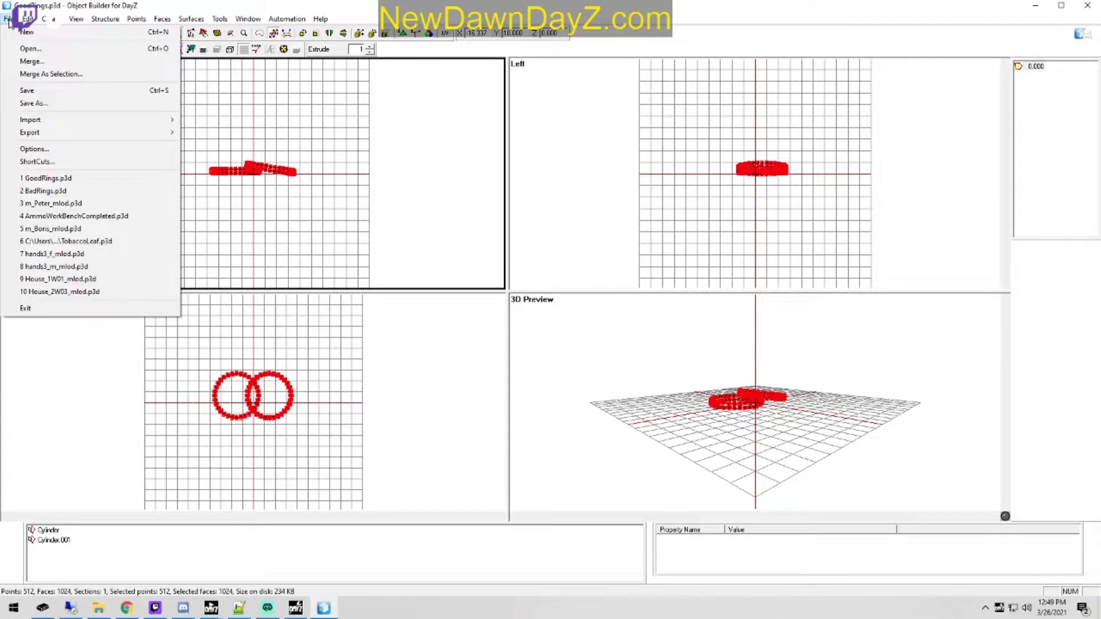
click(86, 190)
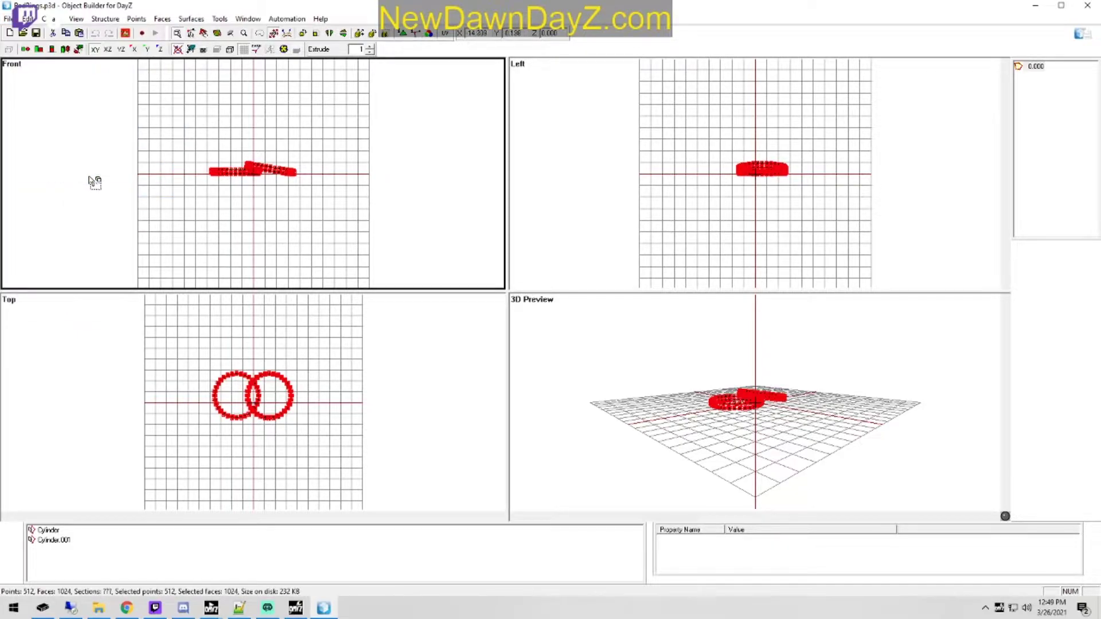
scroll(317, 194, up, 3)
scroll(304, 193, up, 2)
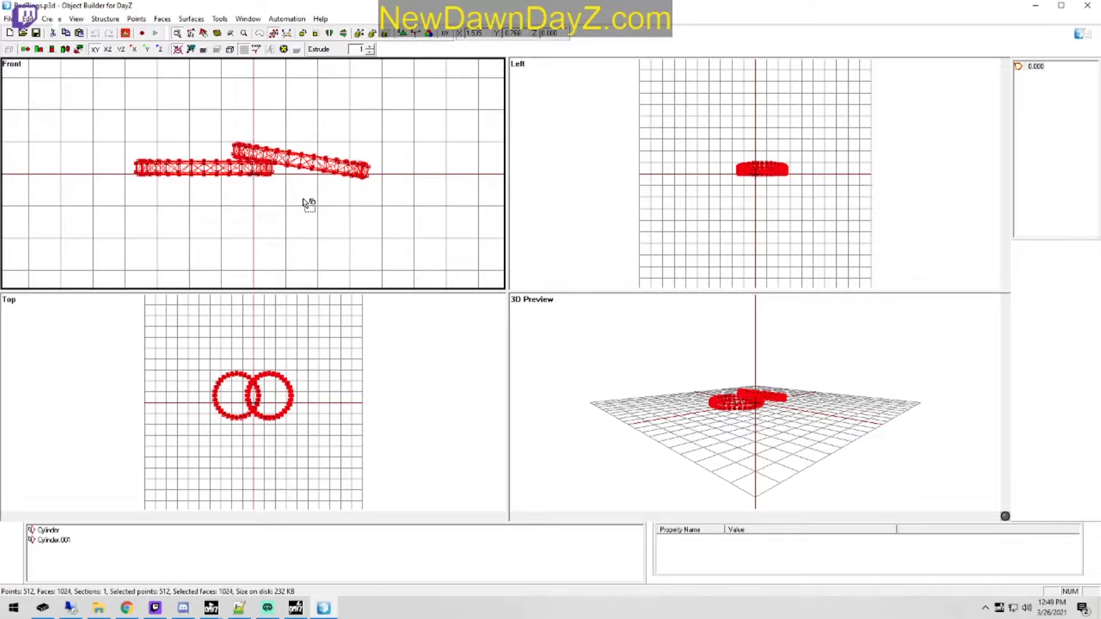
Step: Create a proxy in the BadRings model using the survivor1_m model from the player proxy folder on drive P
click(47, 19)
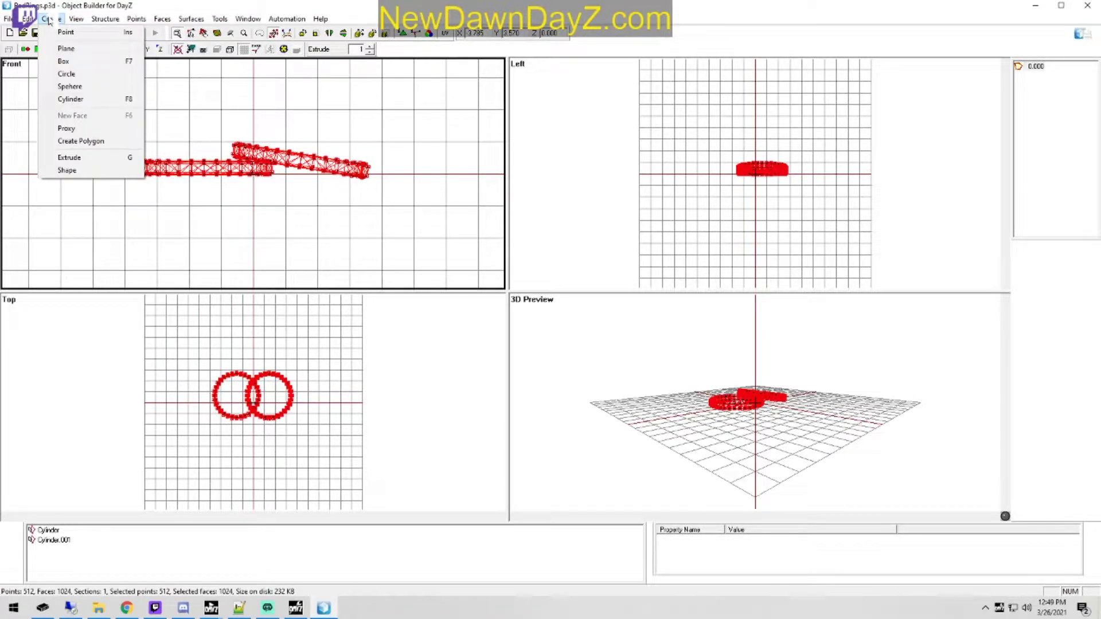
click(67, 129)
click(188, 120)
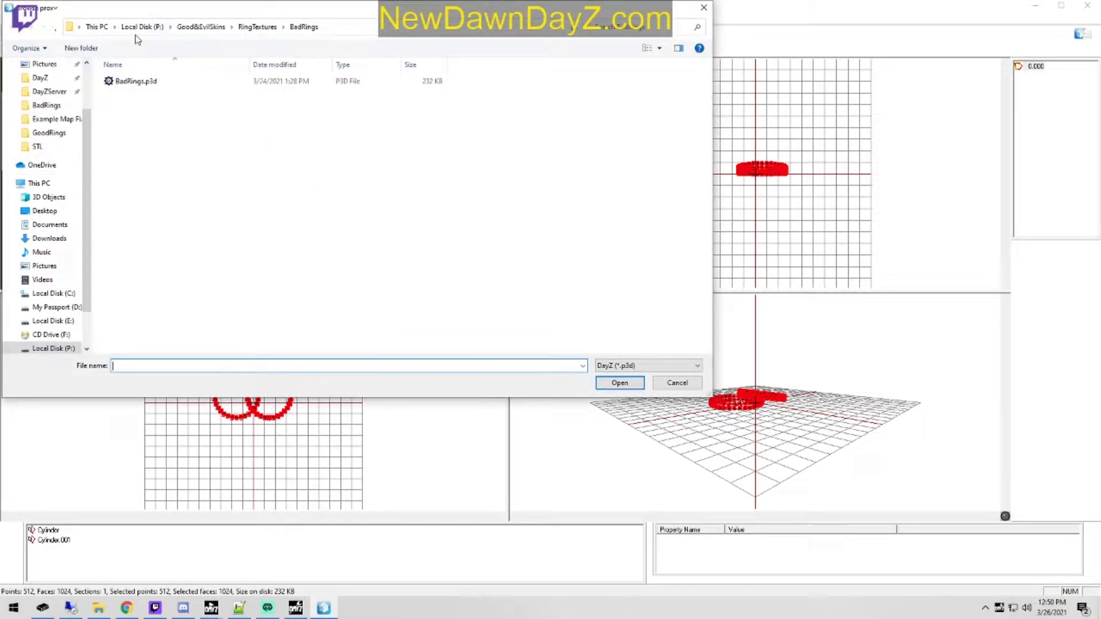
click(140, 27)
scroll(204, 185, down, 4)
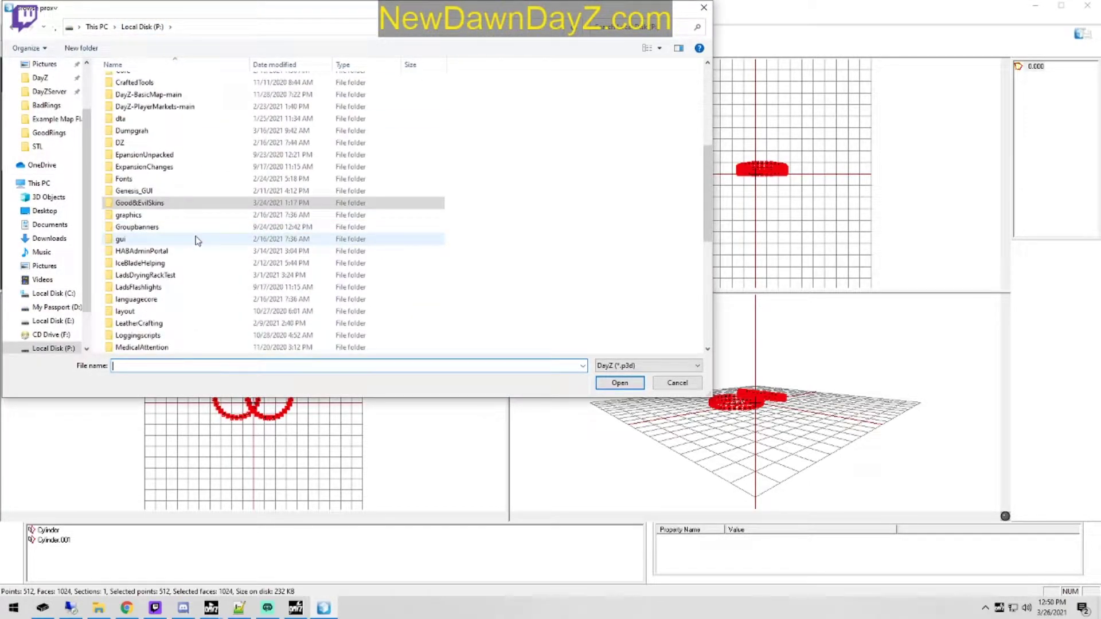
scroll(206, 230, down, 3)
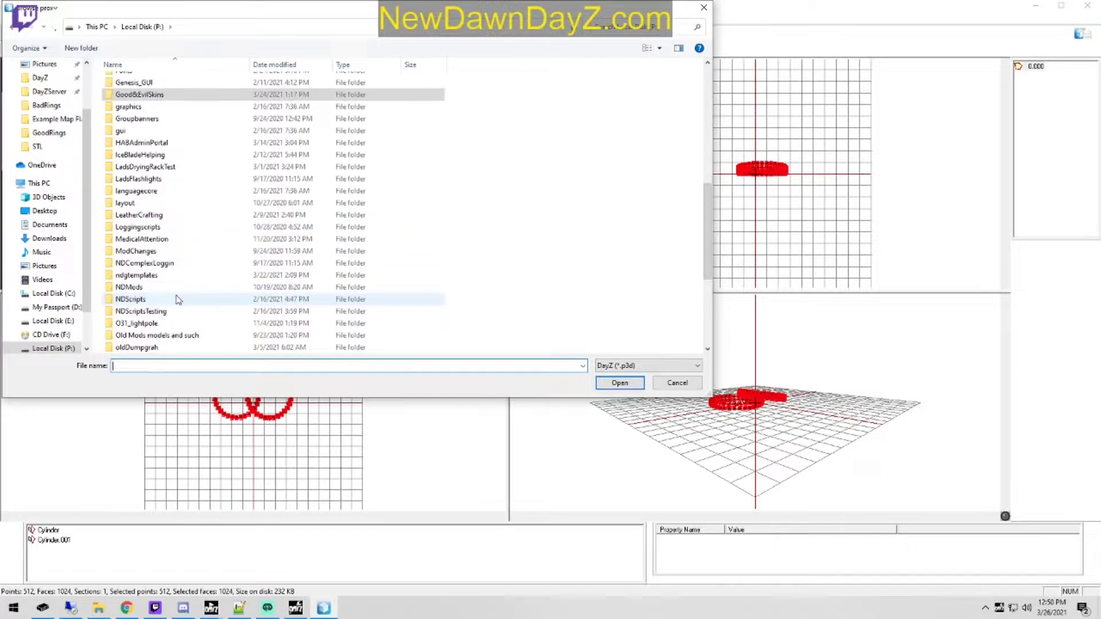
scroll(177, 295, down, 1)
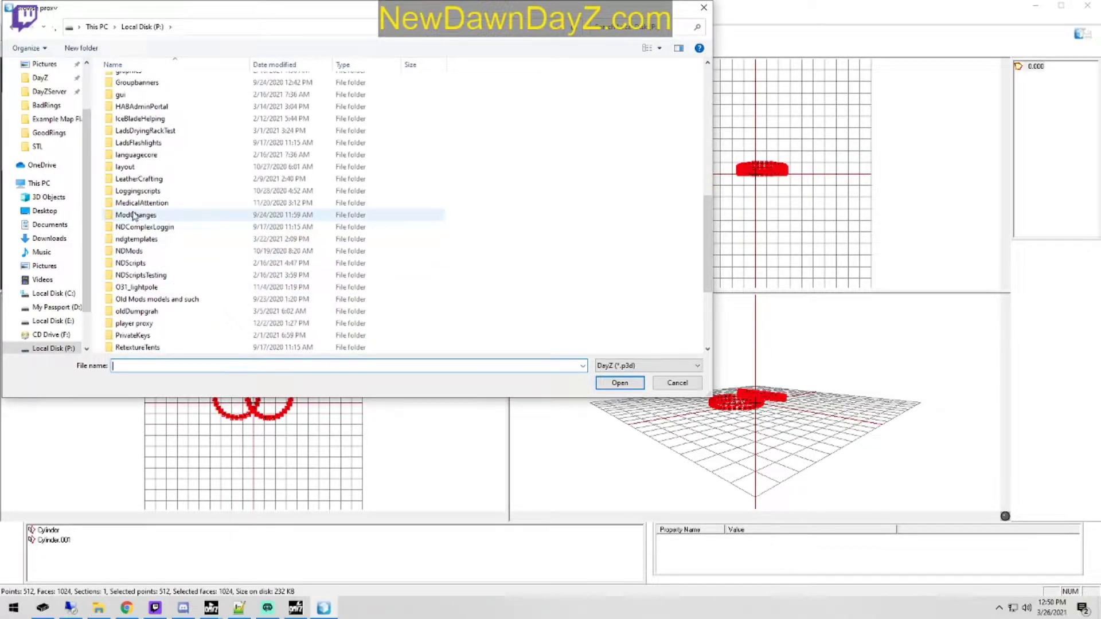
double_click(184, 327)
double_click(148, 154)
click(143, 156)
Step: Select the rings together with the survivor proxy and inspect their relative size in the Buldozer preview
drag(78, 252, 454, 79)
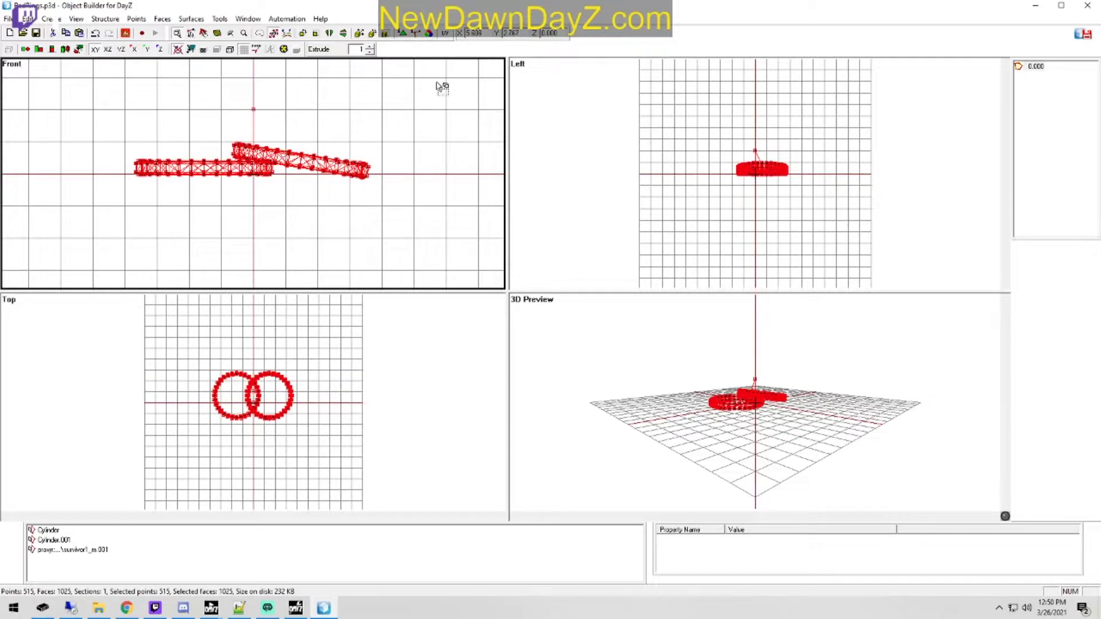
drag(497, 8, 0, 40)
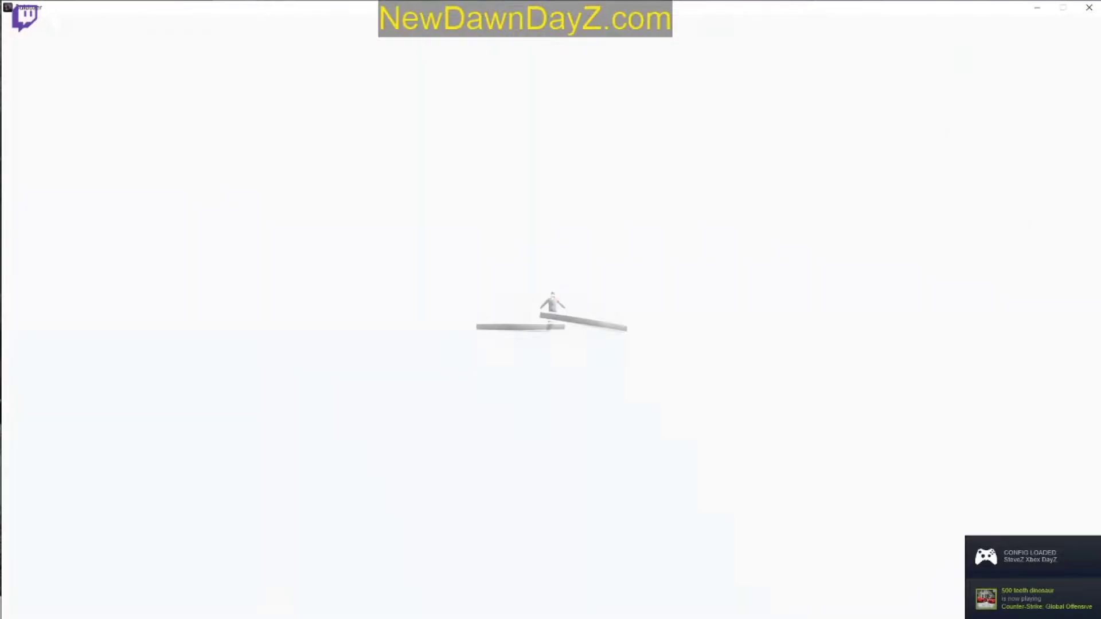
scroll(551, 309, up, 8)
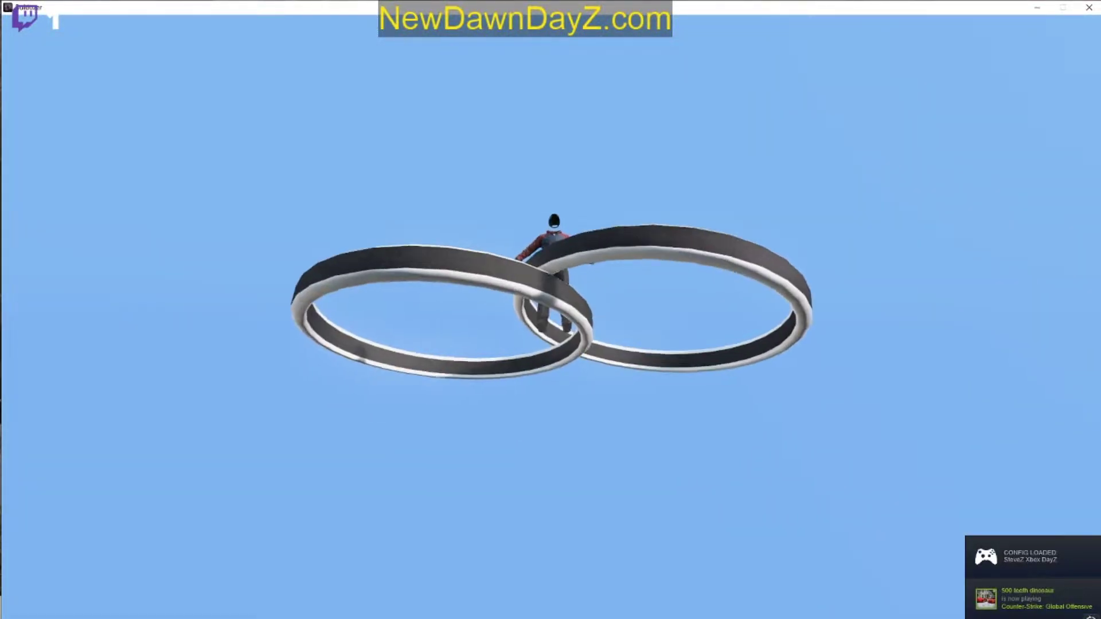
key(super)
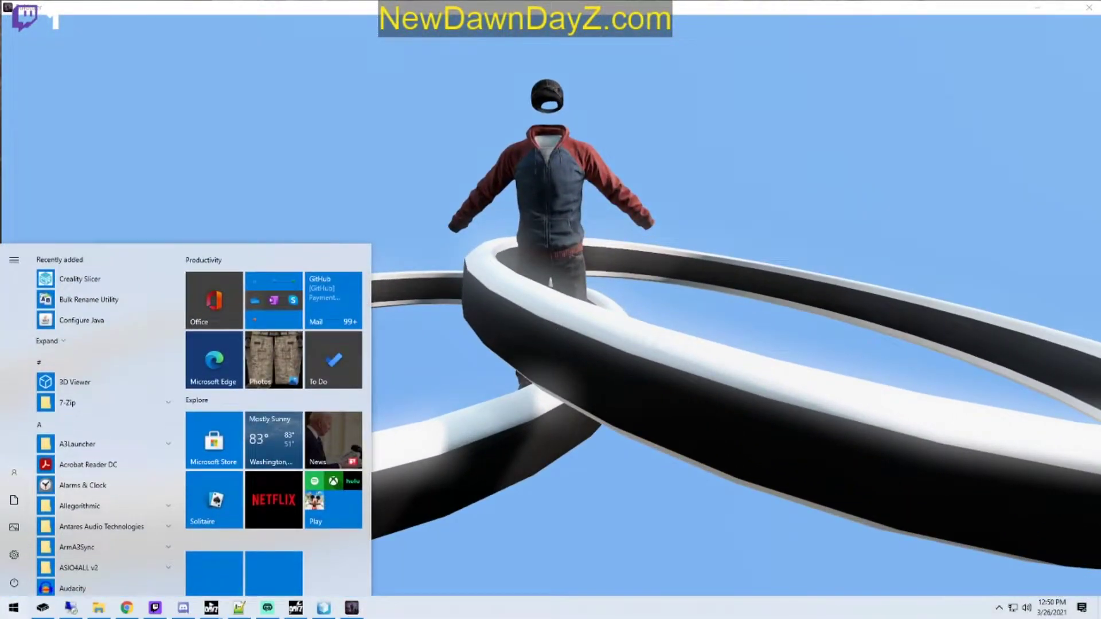
key(super)
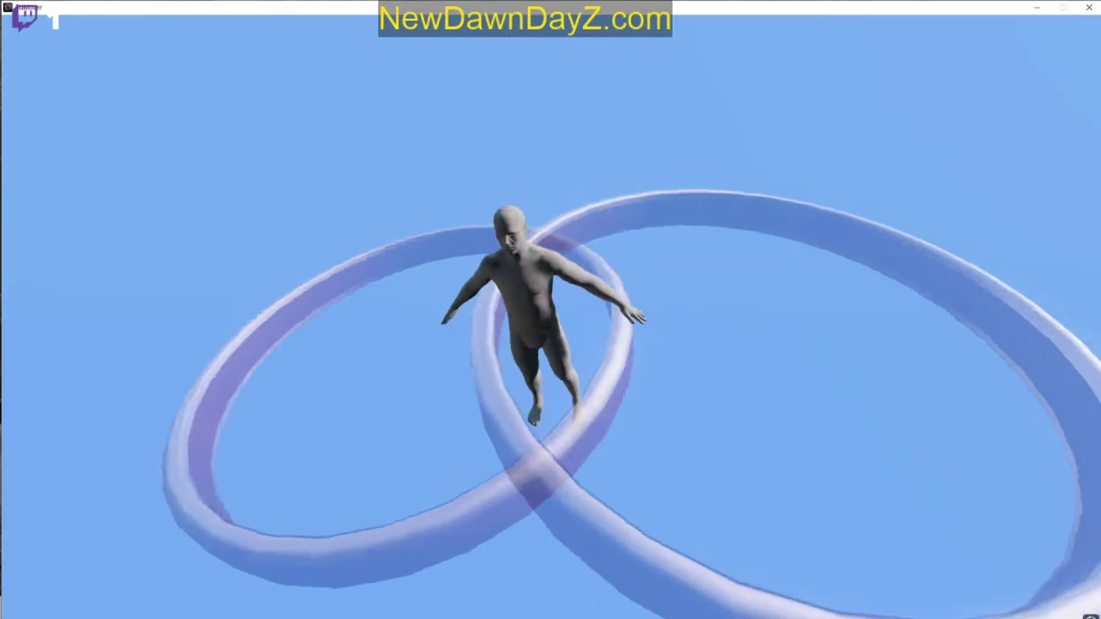
Step: Scale the rings down and shift them beside the survivor's left hand, checking size and placement in the Buldozer preview
key(super)
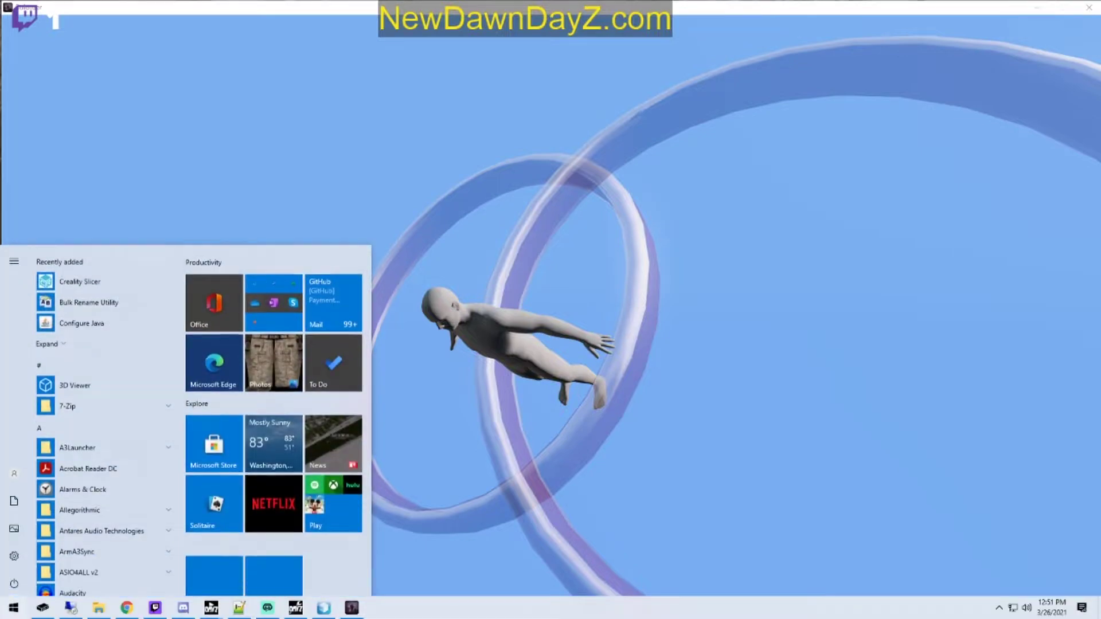
key(super)
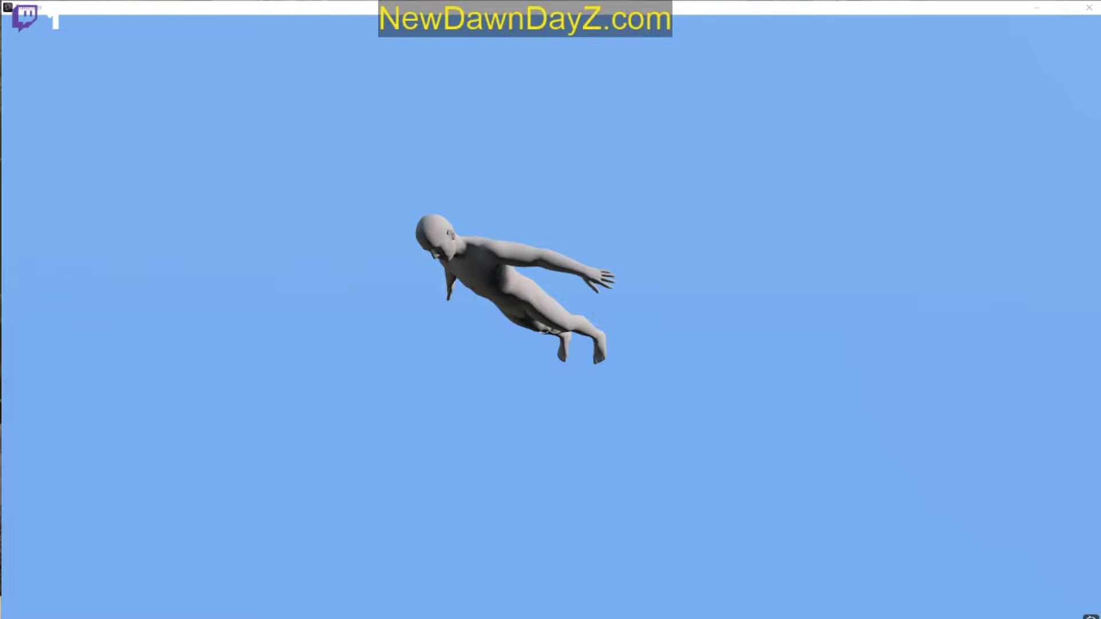
scroll(550, 331, down, 1)
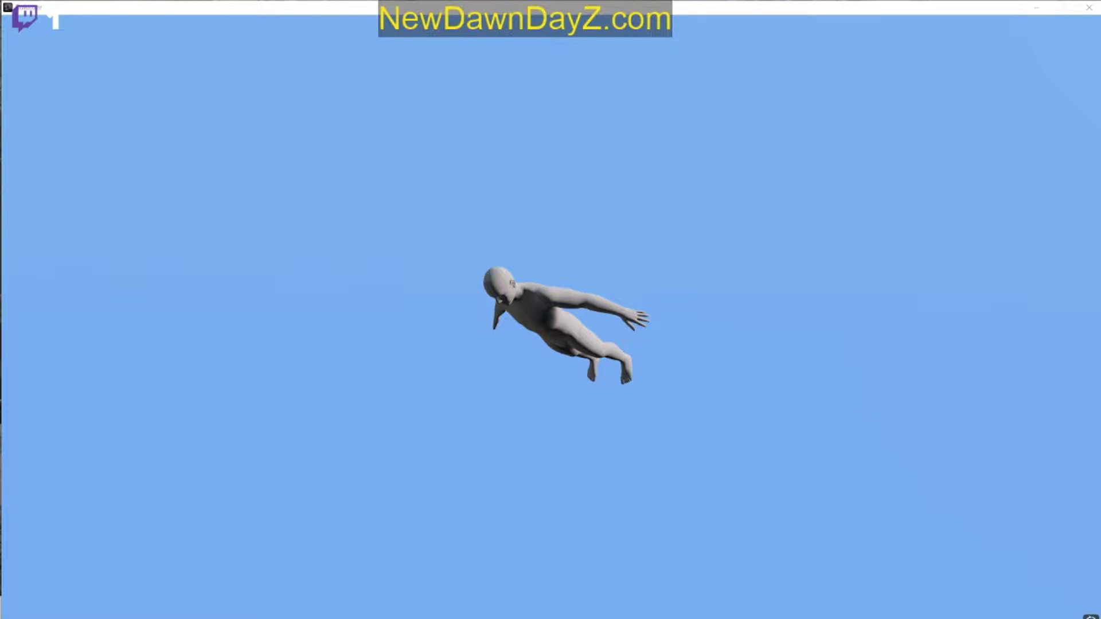
key(d)
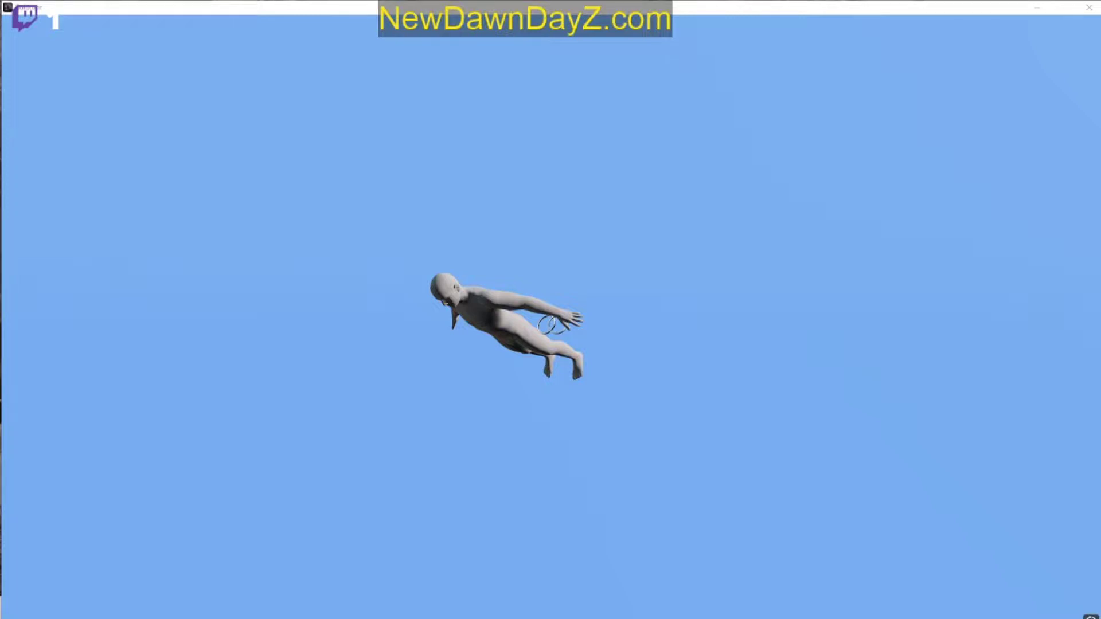
key(d)
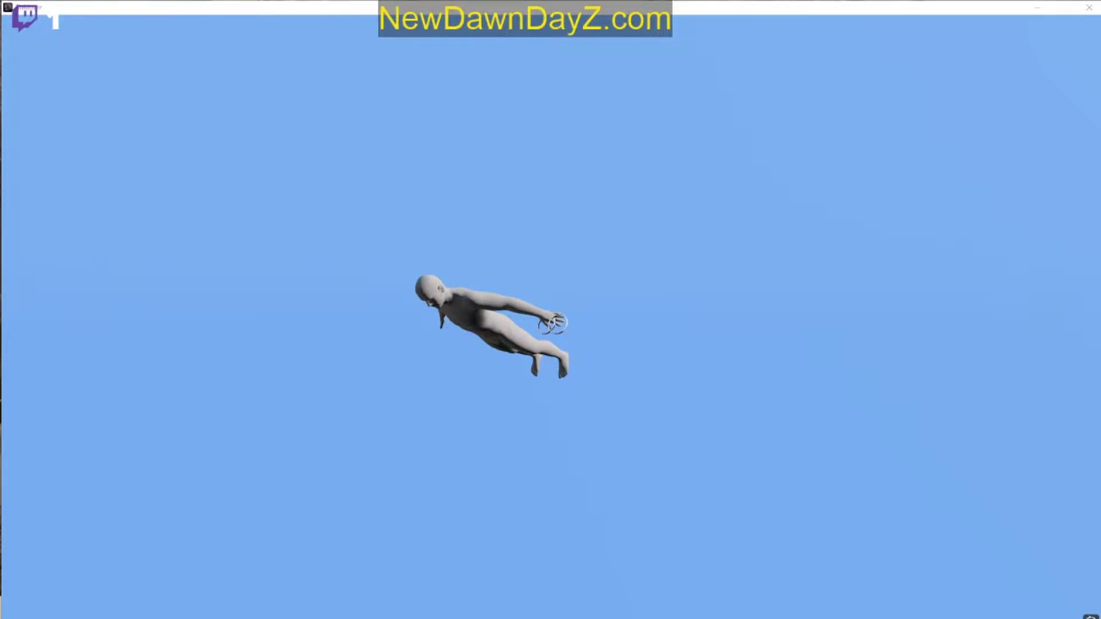
click(522, 375)
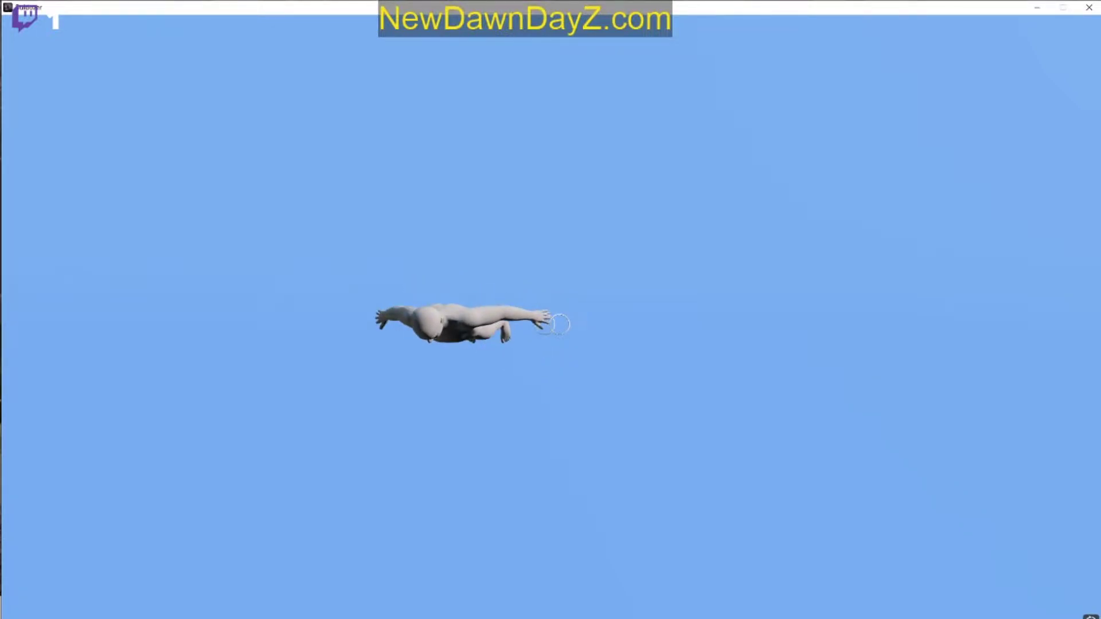
scroll(551, 324, up, 5)
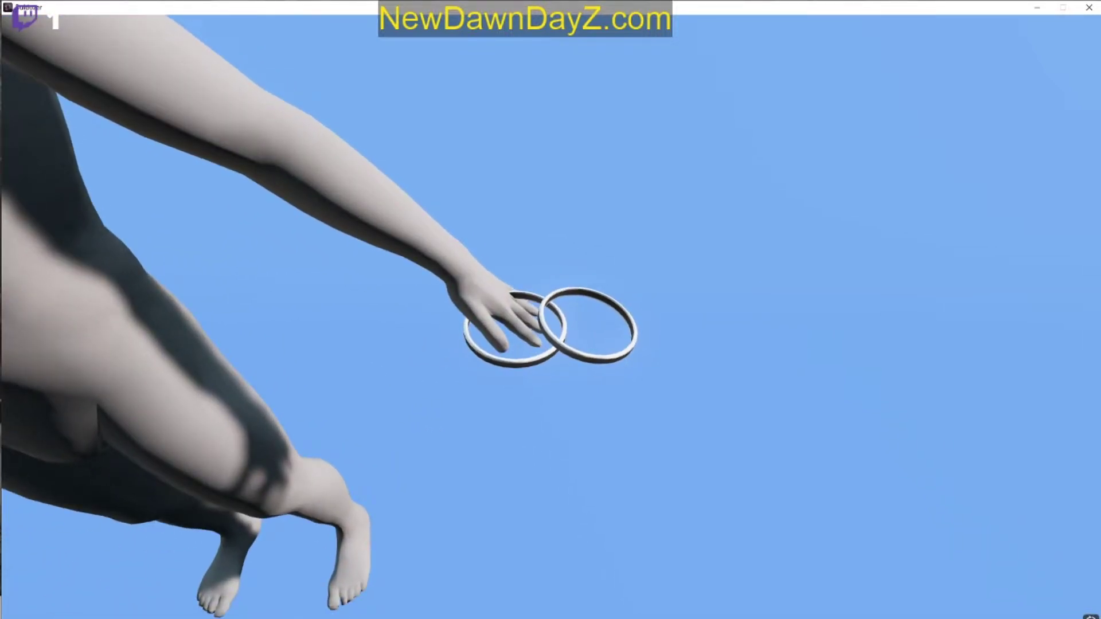
Step: Shrink both rings to about finger size and move them onto the index finger of the survivor's left hand
key(super)
key(super)
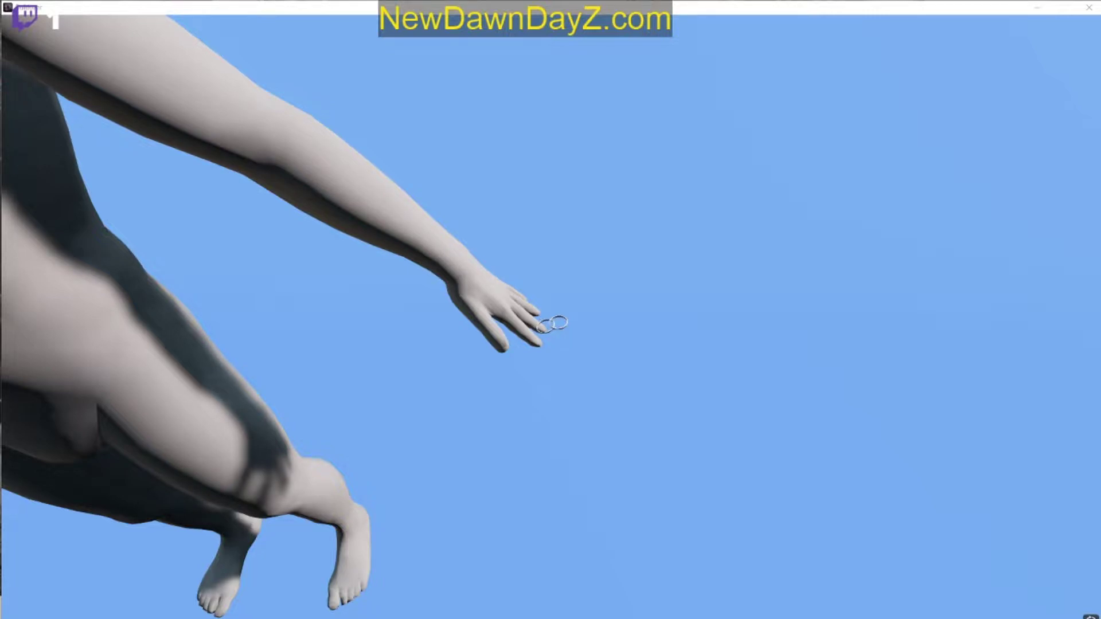
click(553, 325)
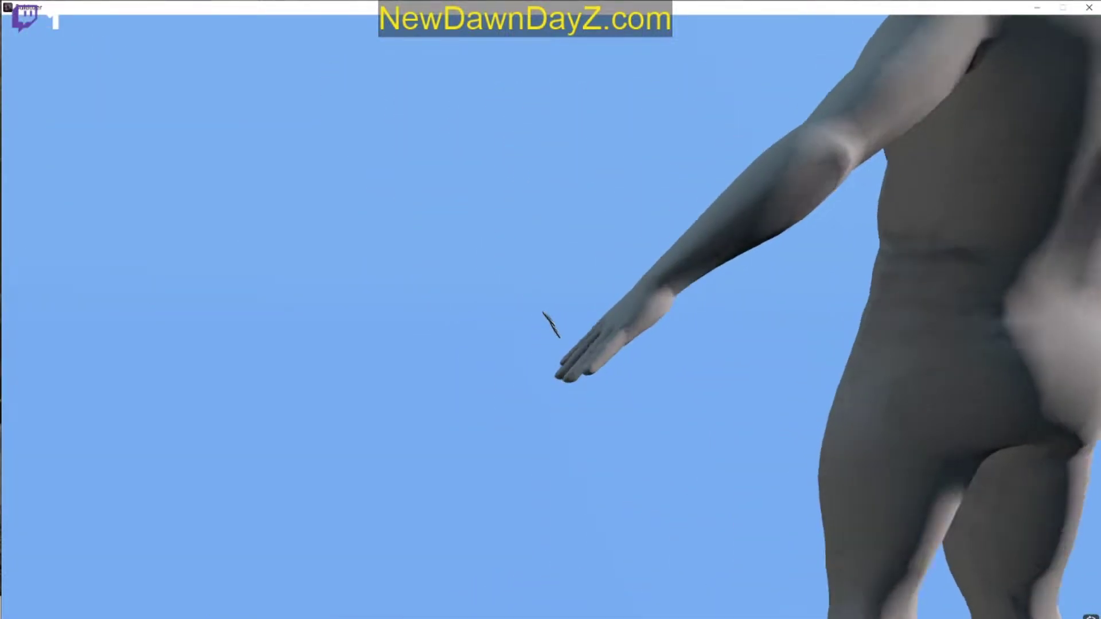
key(super)
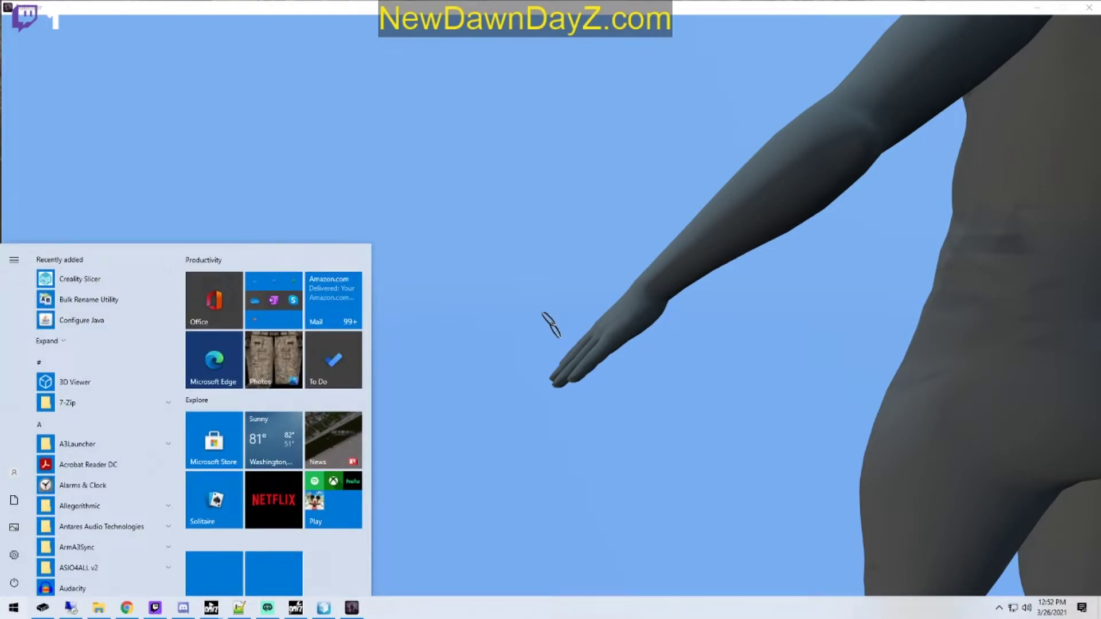
key(Escape)
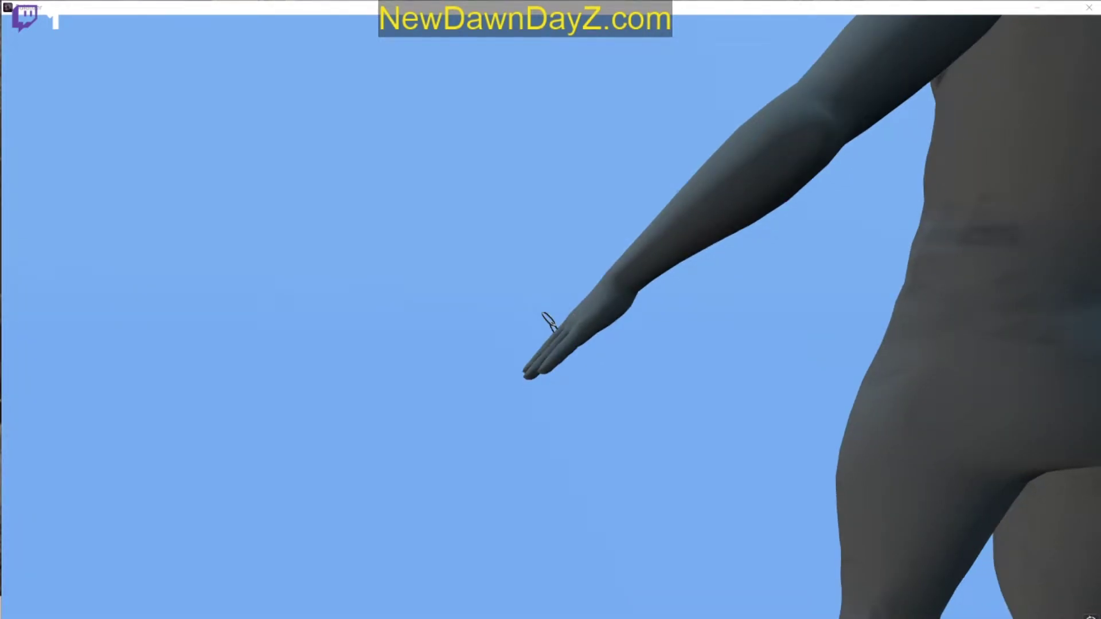
key(alt+Tab)
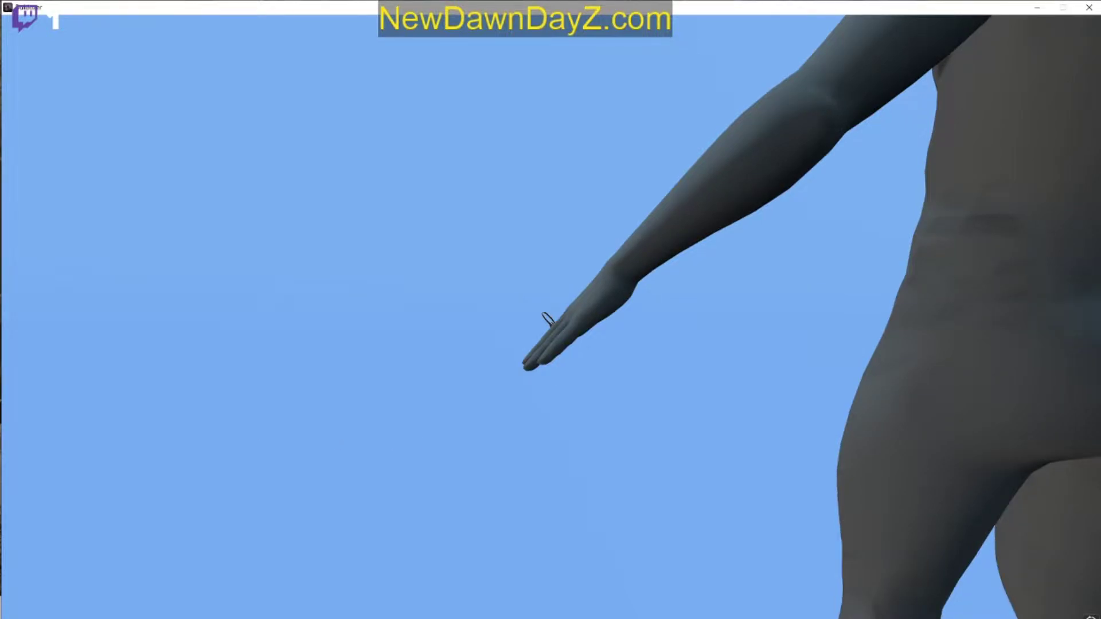
key(super)
key(super)
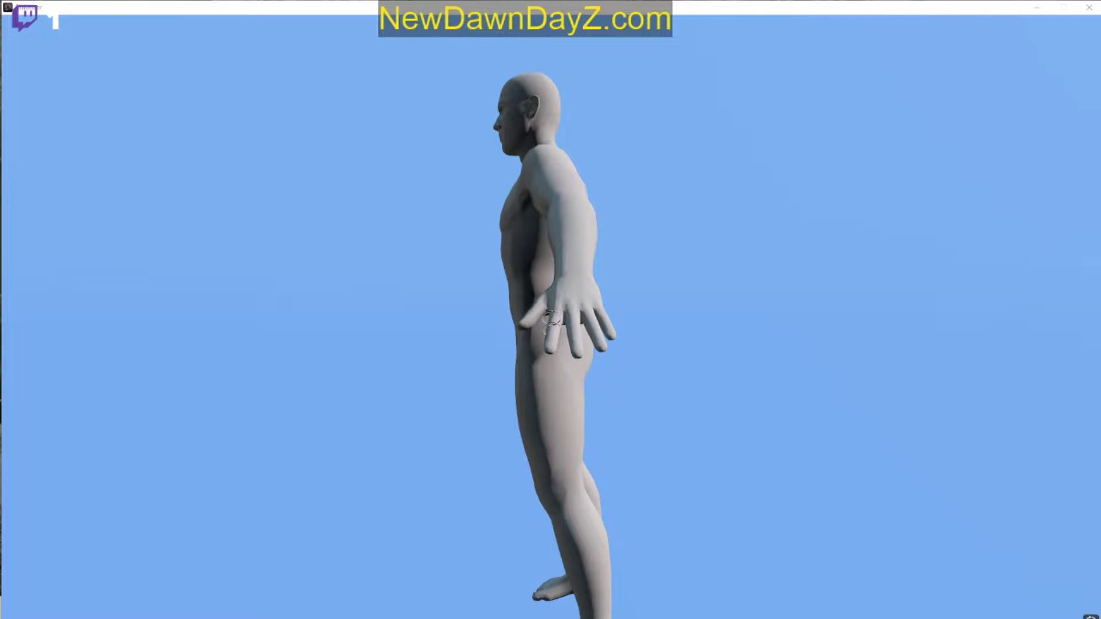
Step: Scale the rings down slightly more and inspect their fit around the left index finger from several angles
drag(288, 344, 479, 321)
scroll(551, 318, up, 5)
key(super)
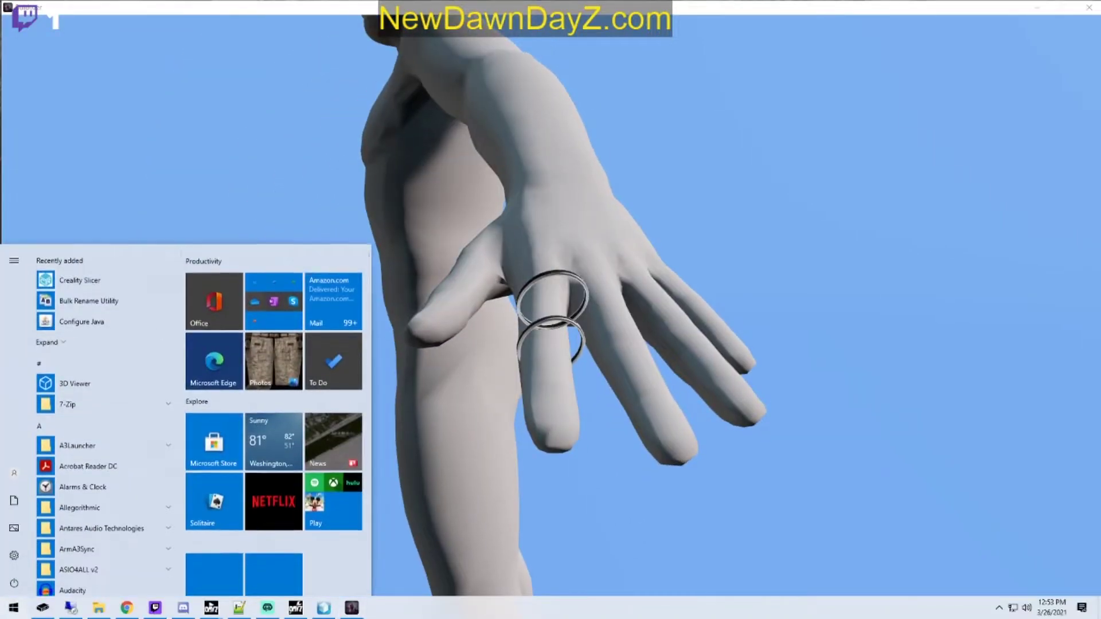
key(Escape)
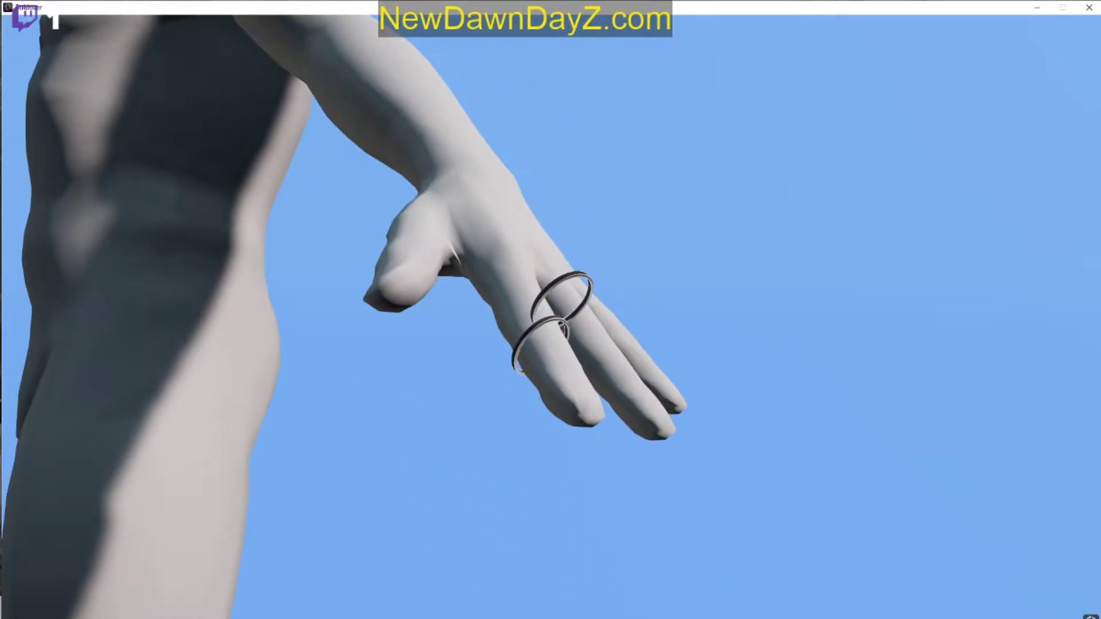
key(super)
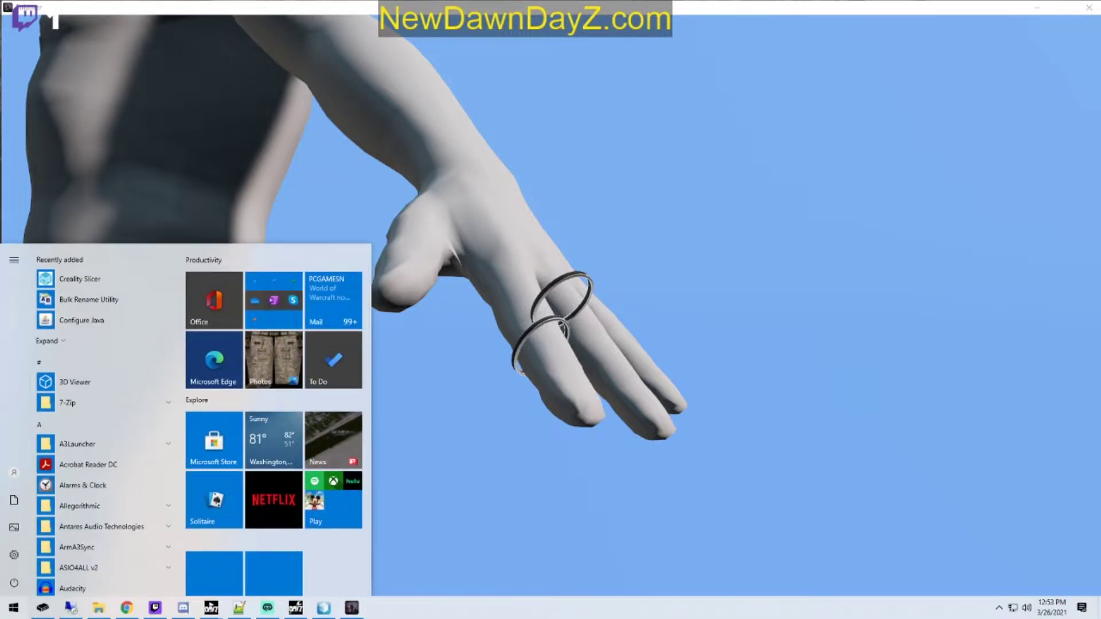
key(super)
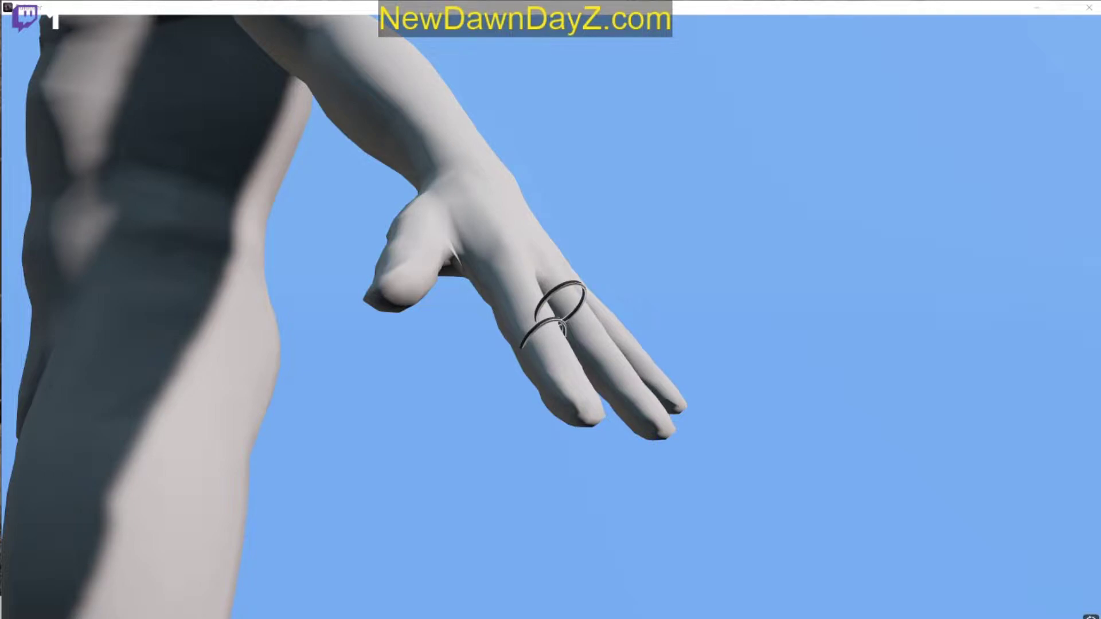
drag(292, 297, 350, 246)
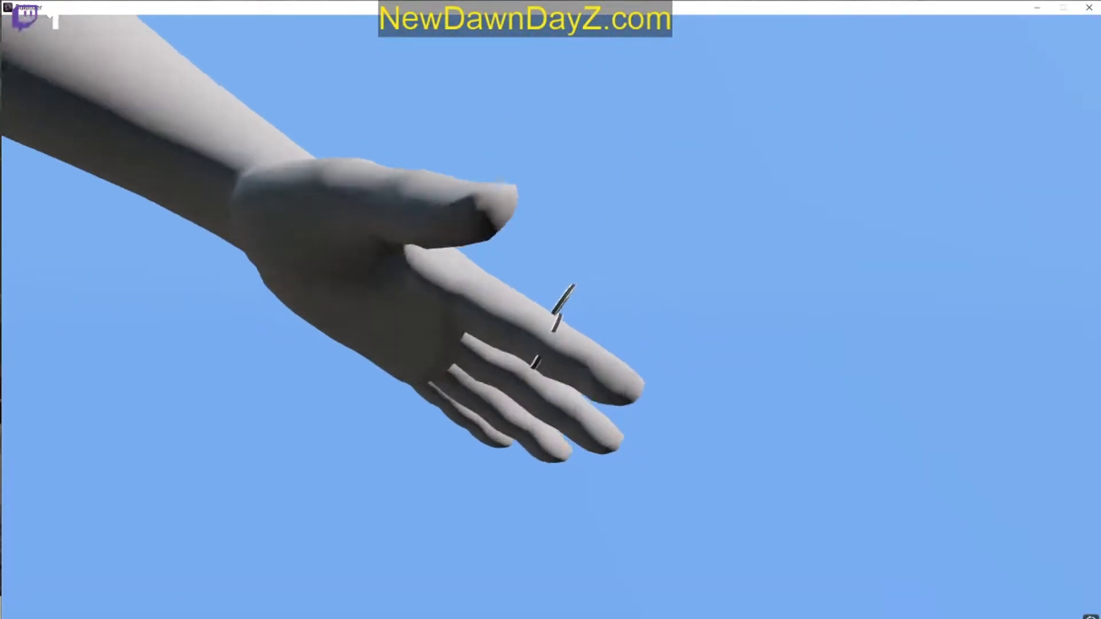
key(super)
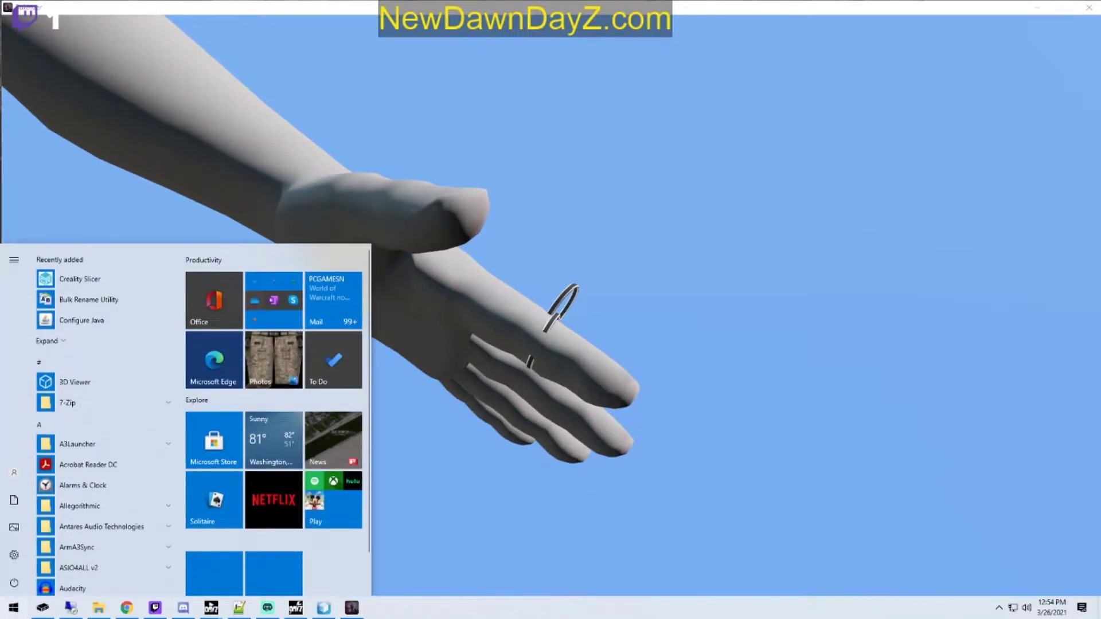
key(super)
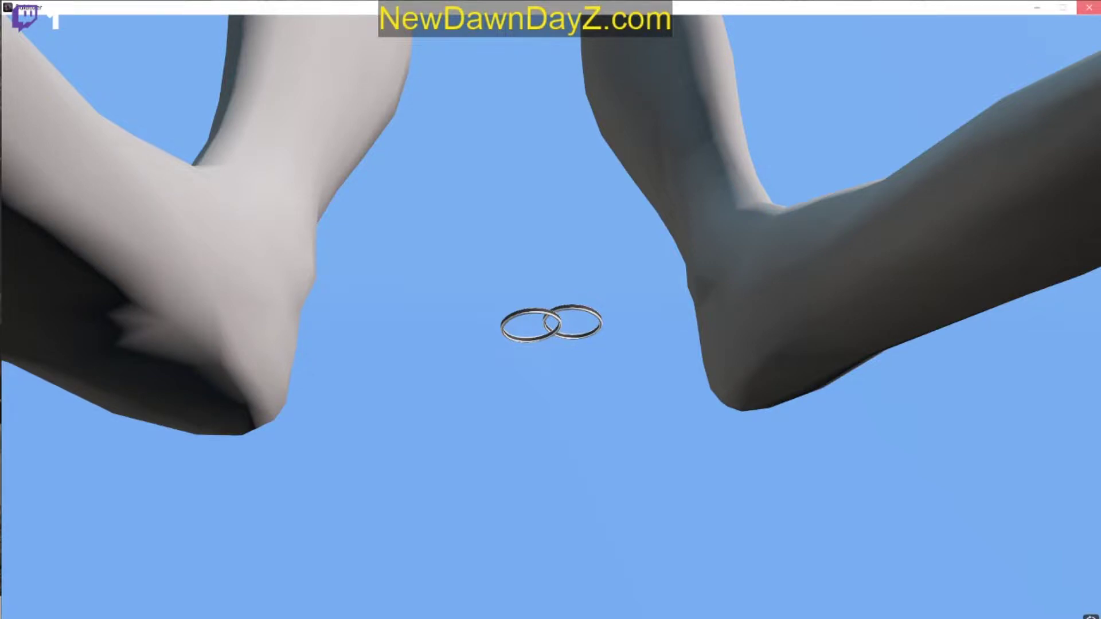
Step: Close the Buldozer preview and save the BadRings model
click(1088, 7)
drag(0, 27, 720, 8)
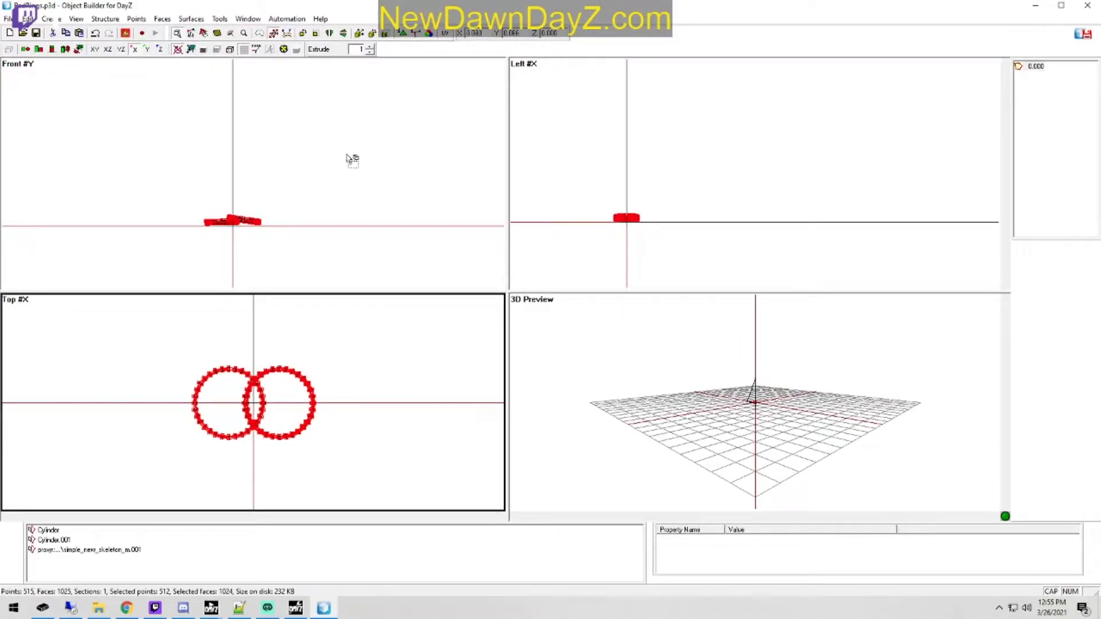
click(36, 34)
Step: Copy all geometry from BadRings.p3d, open GoodRings.p3d and replace its oversized rings with the copied geometry
drag(184, 250, 276, 209)
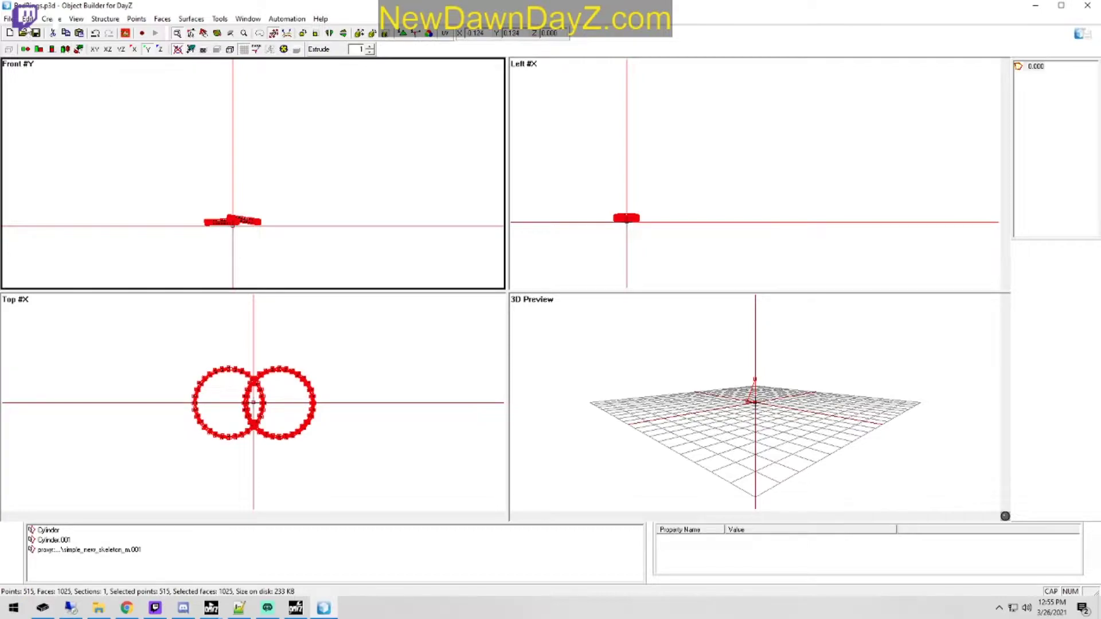
click(27, 19)
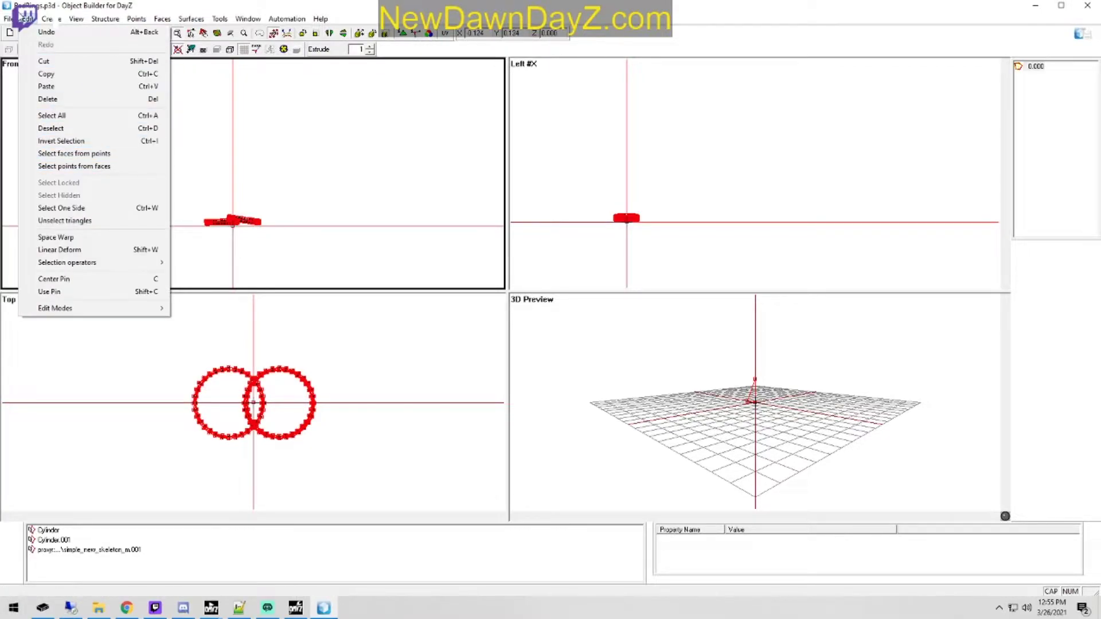
click(108, 192)
scroll(282, 262, down, 3)
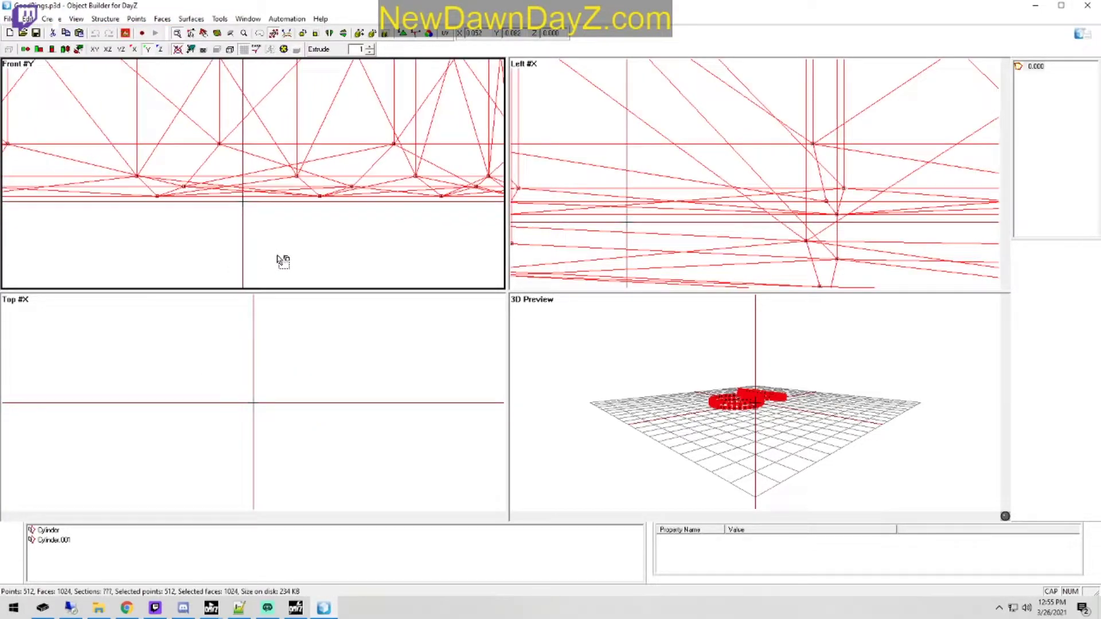
scroll(283, 262, down, 3)
key(Delete)
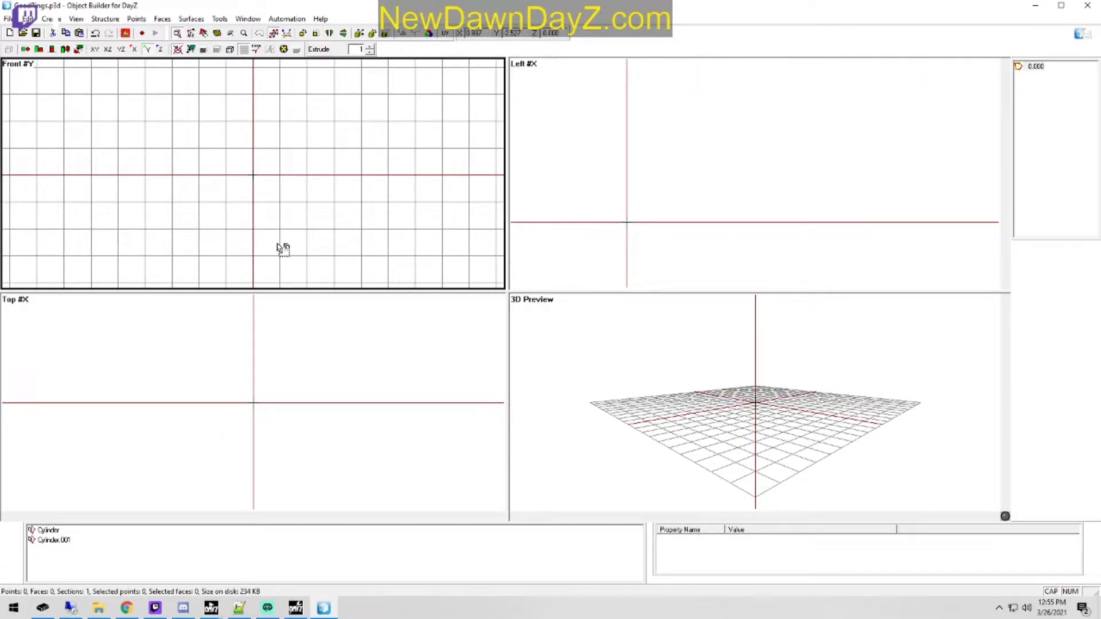
key(ctrl+z)
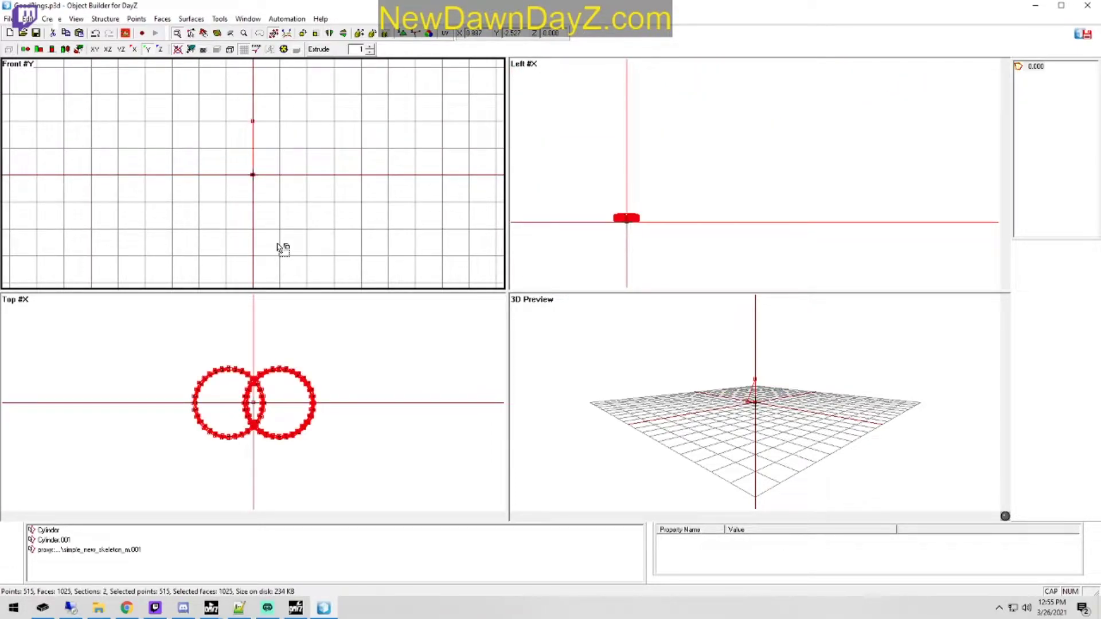
Step: Delete the survivor proxy geometry from the GoodRings model and remove its proxy entry from the named selections
drag(278, 104, 211, 137)
key(Delete)
click(109, 550)
right_click(109, 555)
click(138, 351)
Step: Select all ring faces and choose Rings_GoodRingSA__Color.paa from Good&EvilSkins\RingTextures\GoodRings as their texture
key(ctrl+a)
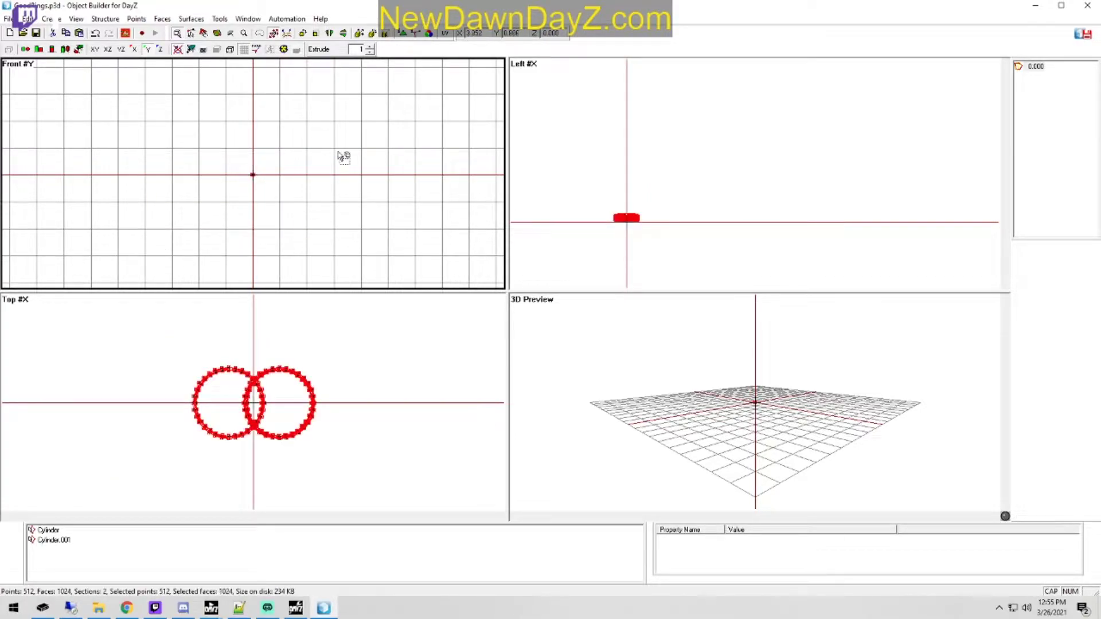
key(e)
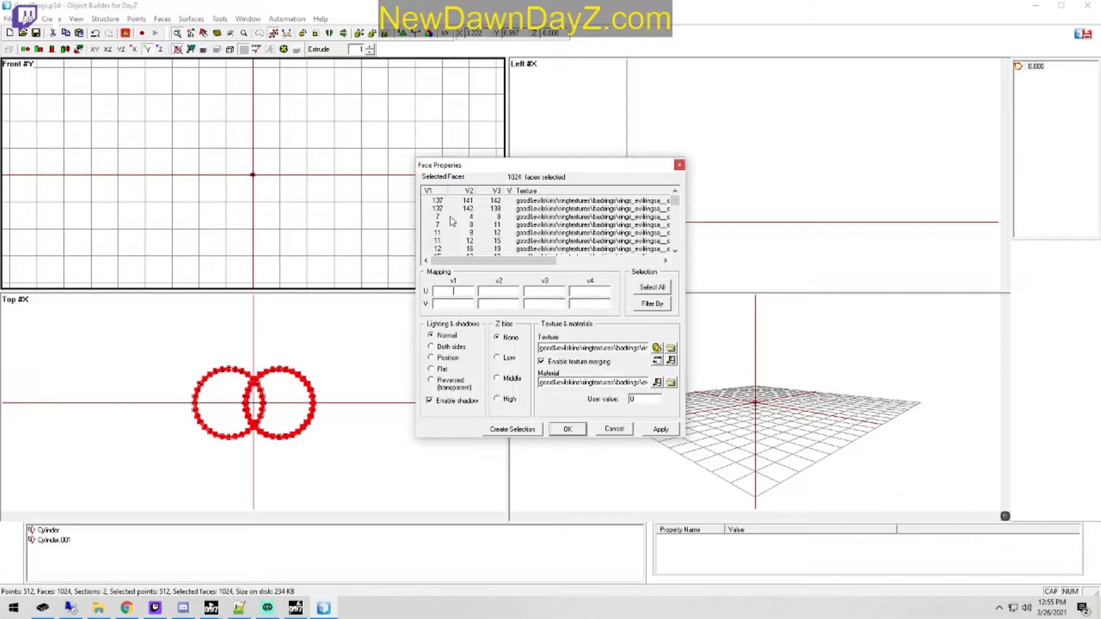
click(671, 347)
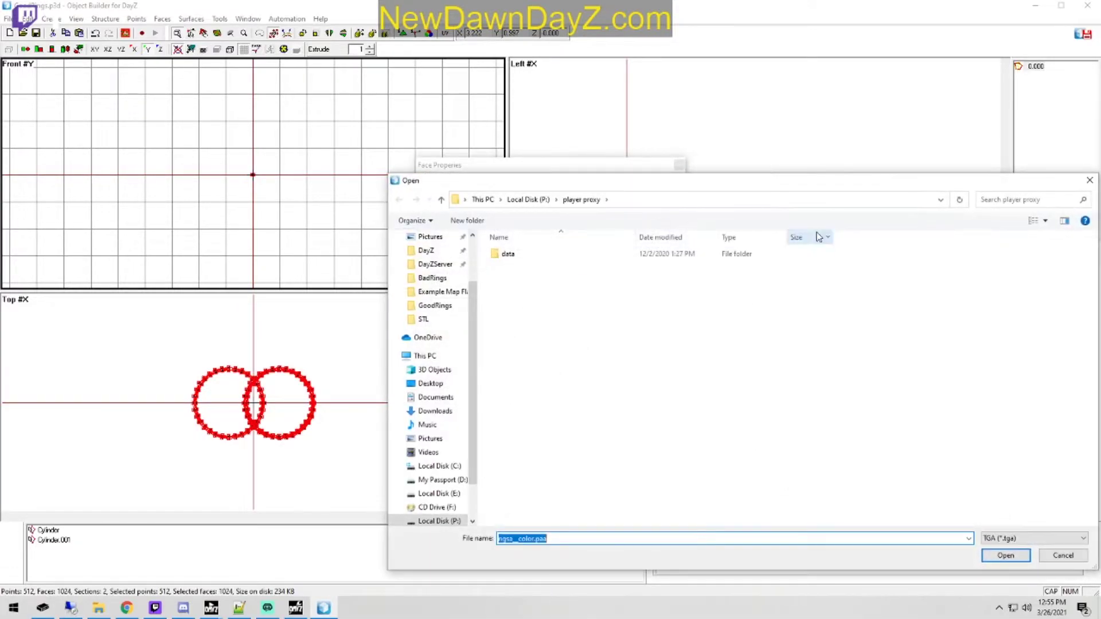
click(519, 199)
scroll(579, 450, down, 5)
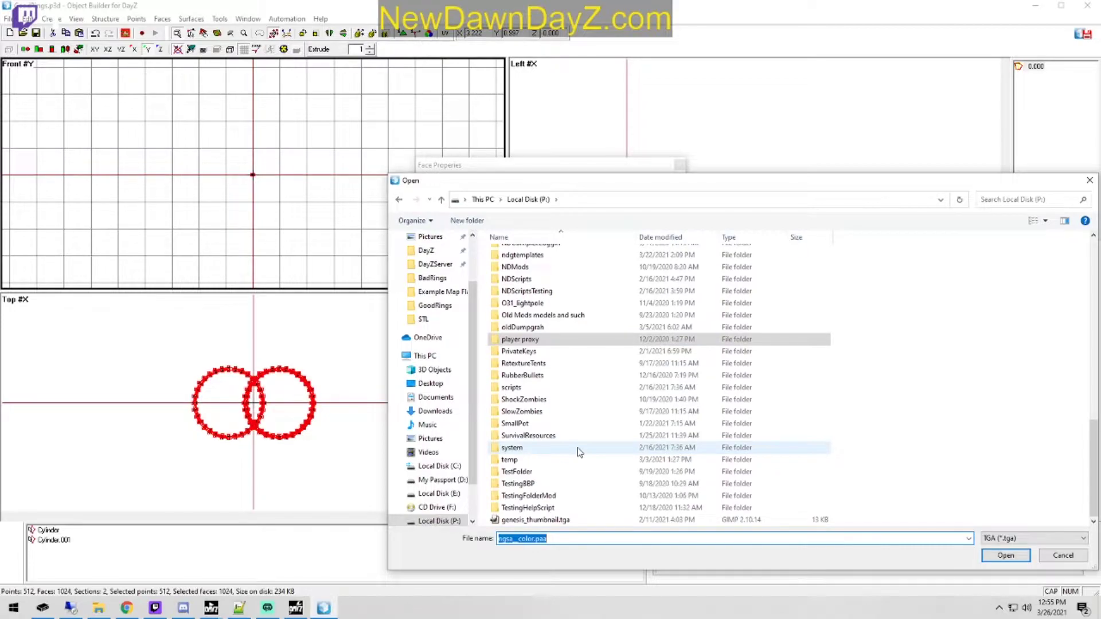
scroll(576, 441, up, 6)
scroll(579, 396, up, 2)
double_click(555, 367)
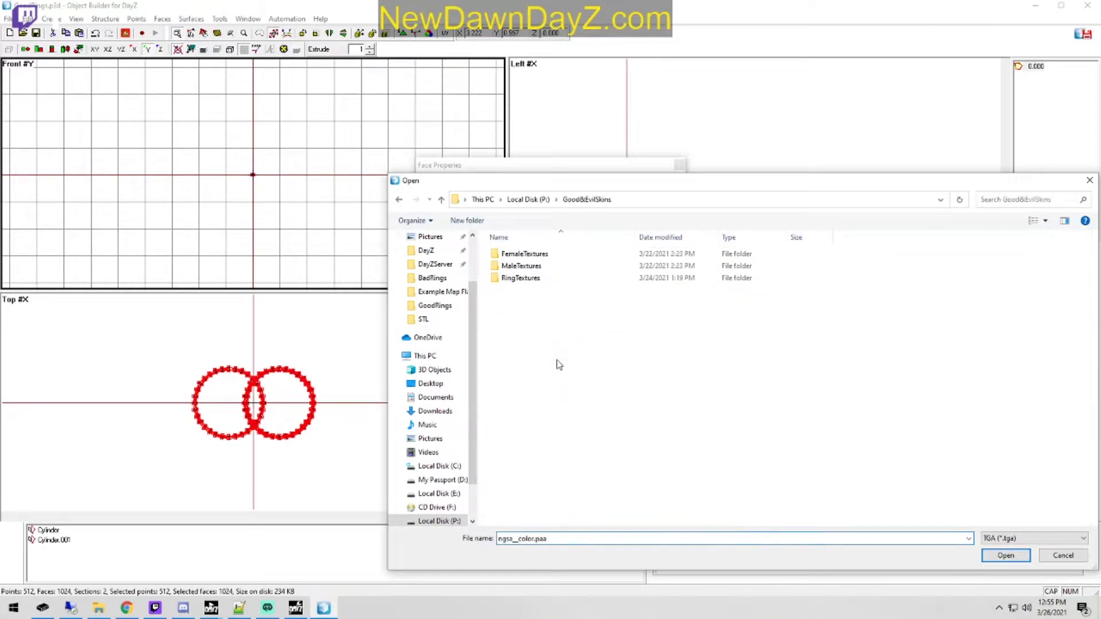
double_click(542, 278)
double_click(543, 267)
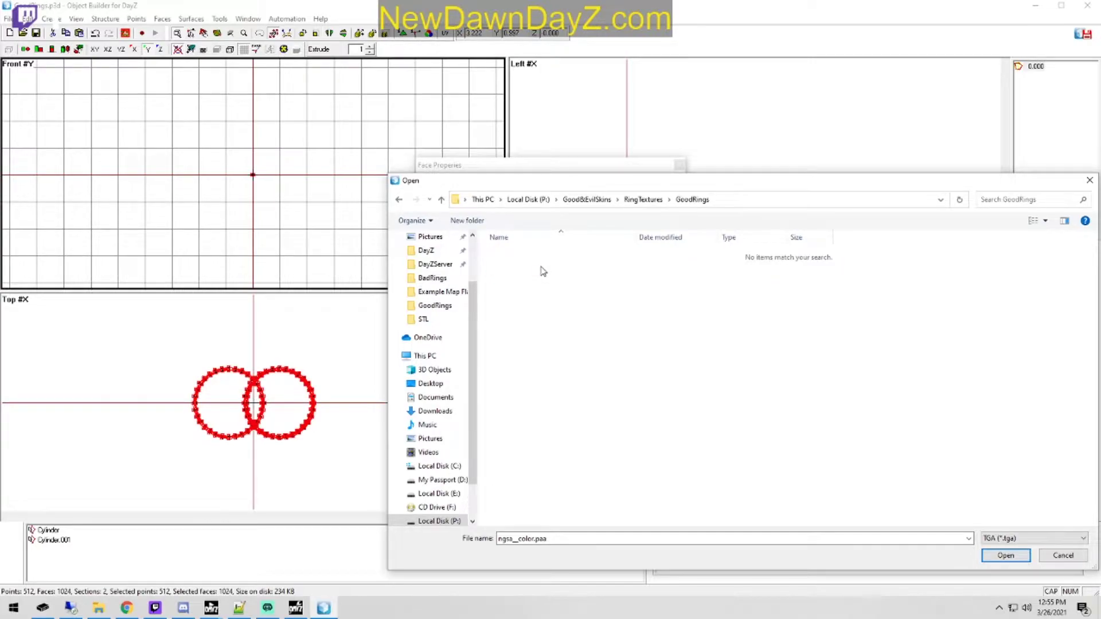
click(1055, 537)
click(1021, 555)
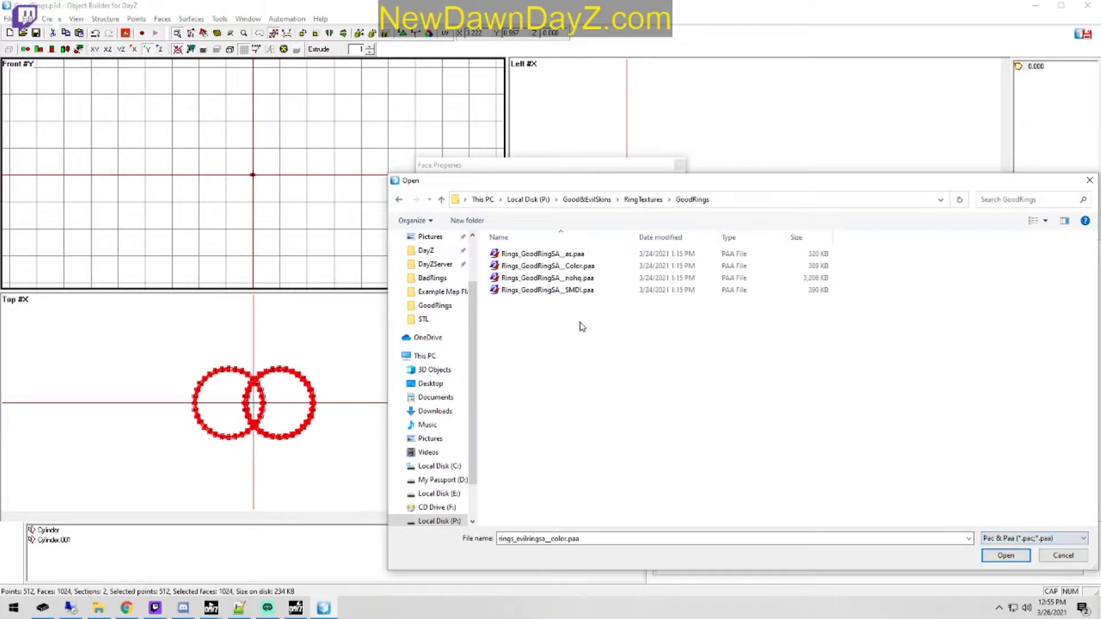
double_click(556, 267)
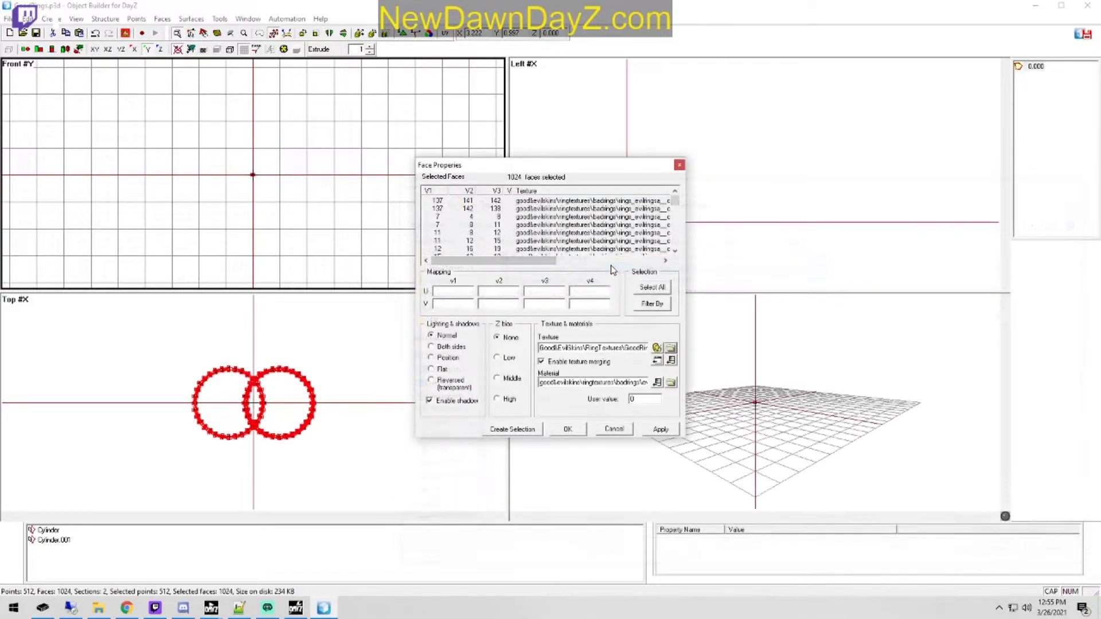
Step: Choose the material from the GoodRings texture folder for the selected faces and apply the face properties
click(671, 383)
double_click(570, 264)
double_click(558, 253)
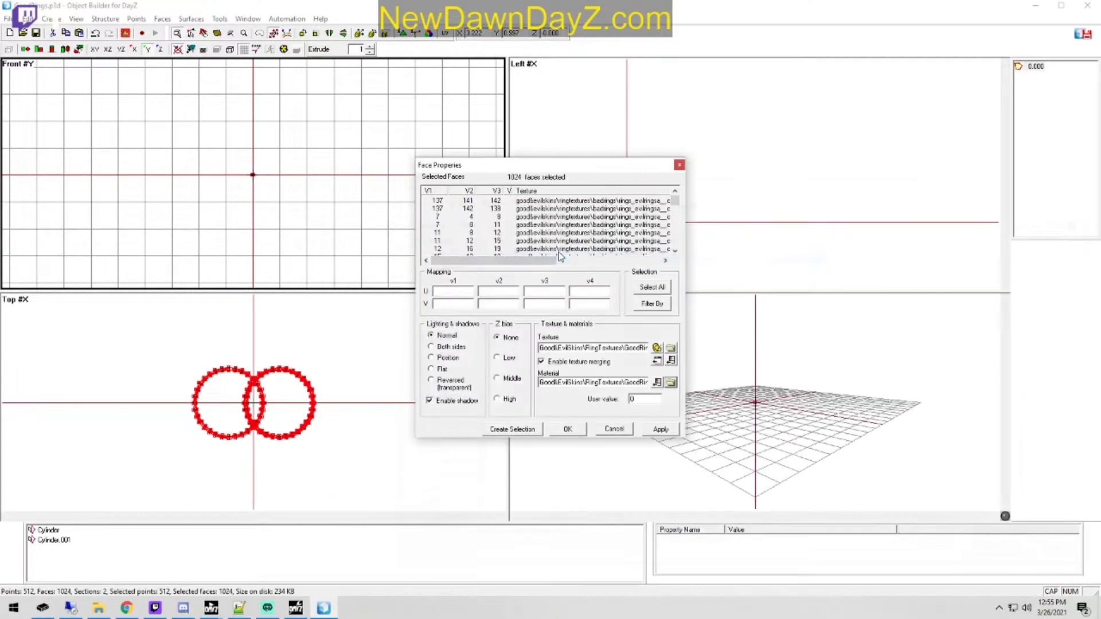
Step: Confirm the ring face properties, save GoodRings.p3d and open BadRings.p3d
click(568, 430)
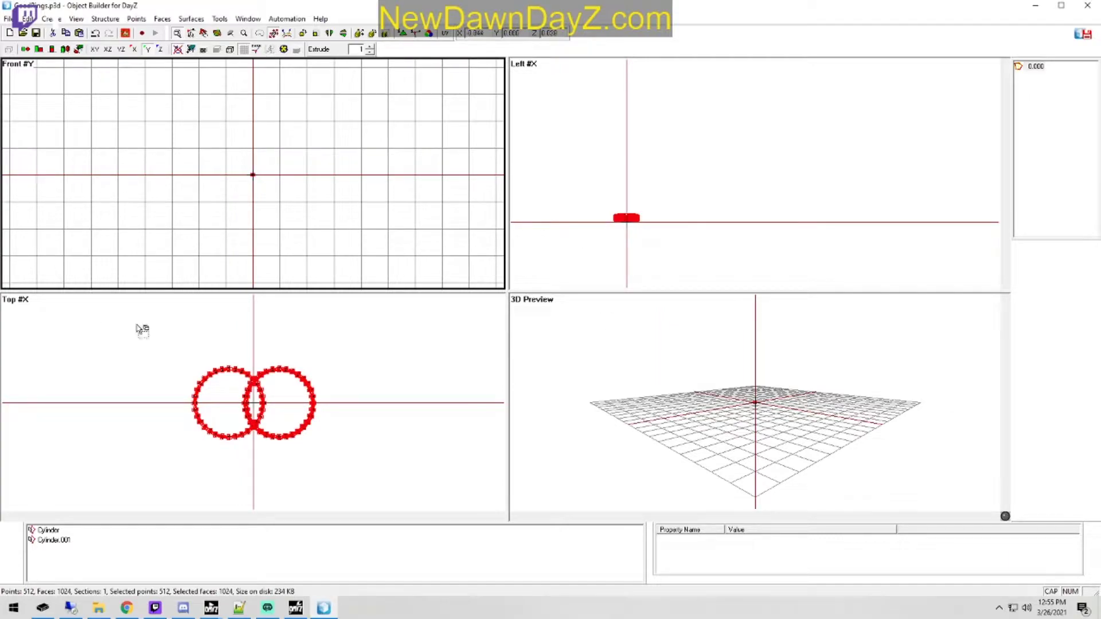
scroll(288, 207, up, 5)
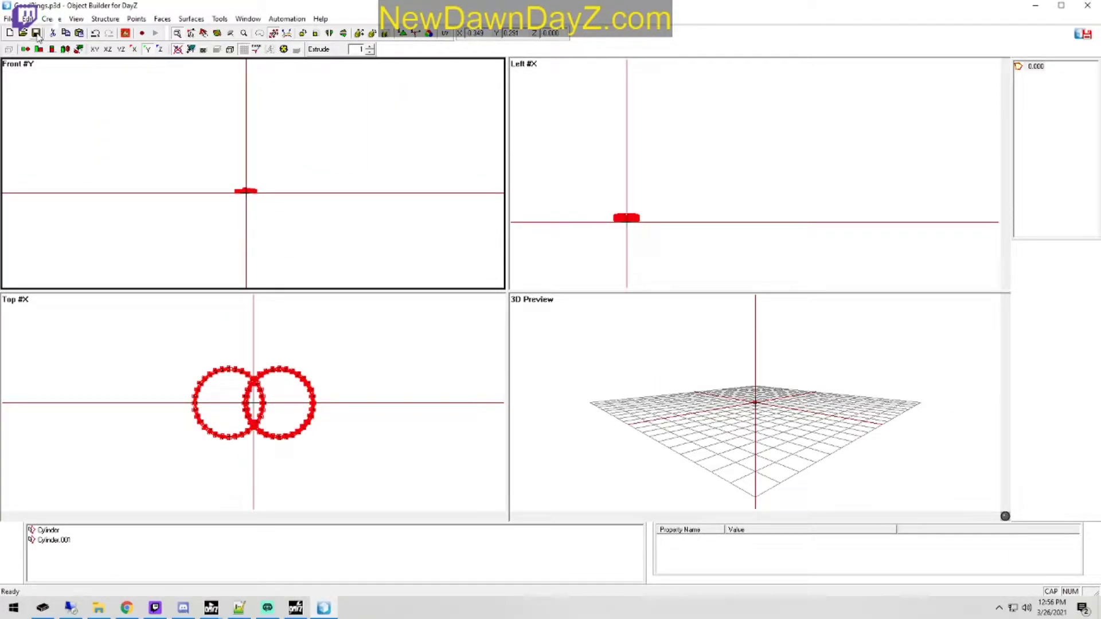
click(8, 19)
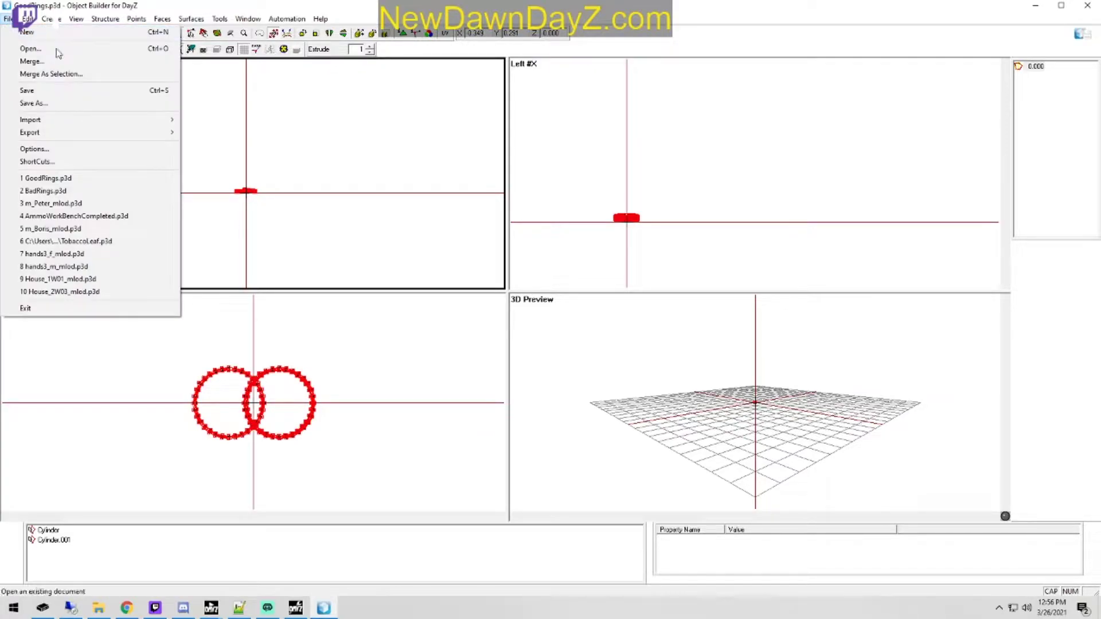
click(105, 196)
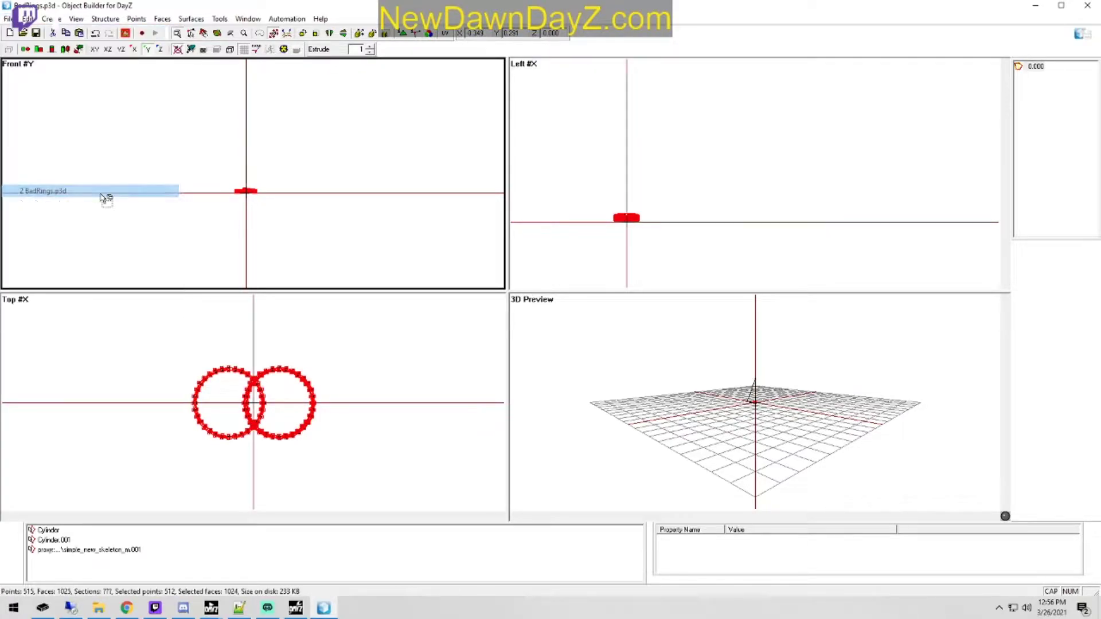
Step: Delete the survivor proxy geometry from the BadRings model along with its named selection
click(109, 552)
right_click(109, 552)
click(150, 351)
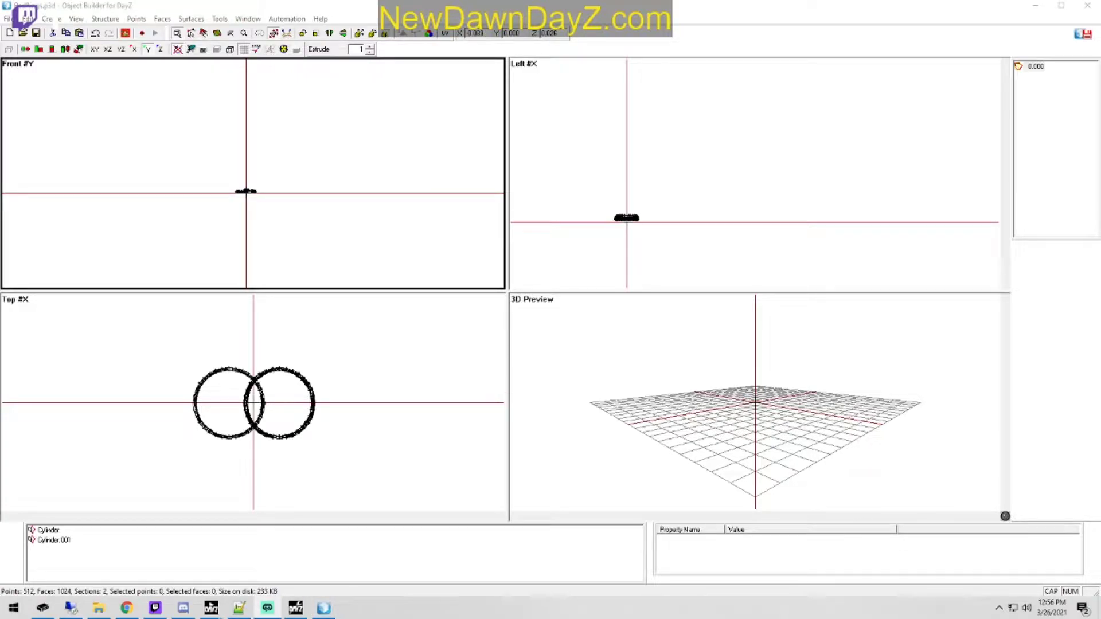
Step: Add a new LOD to the BadRings model and set its type to Geometry
scroll(251, 247, up, 4)
right_drag(381, 236, 380, 242)
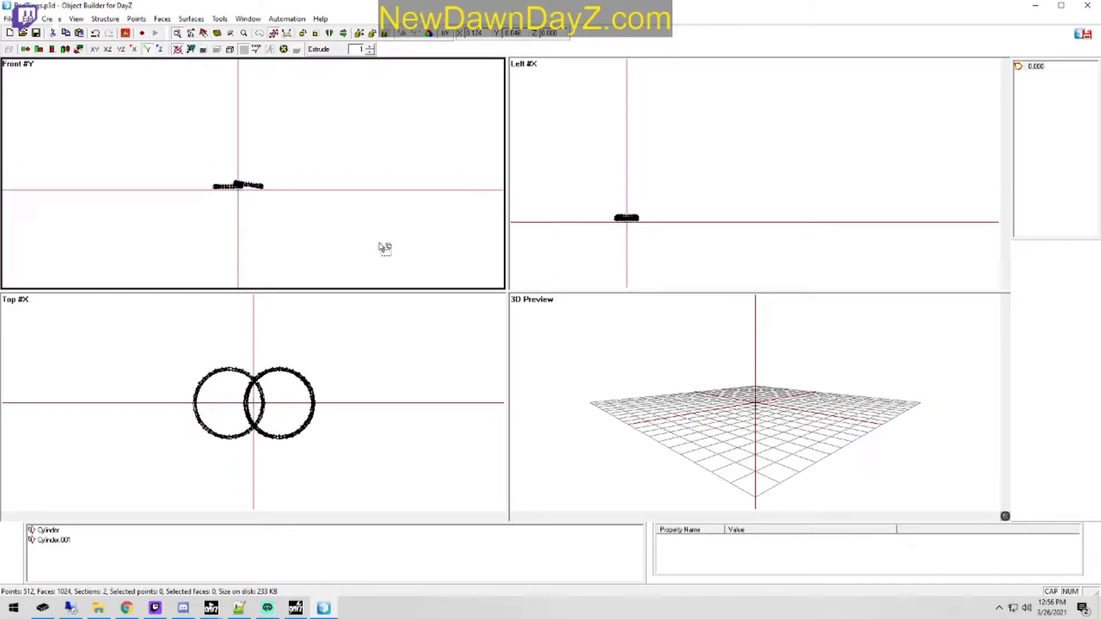
scroll(333, 191, up, 1)
scroll(332, 191, up, 1)
right_drag(331, 193, 329, 194)
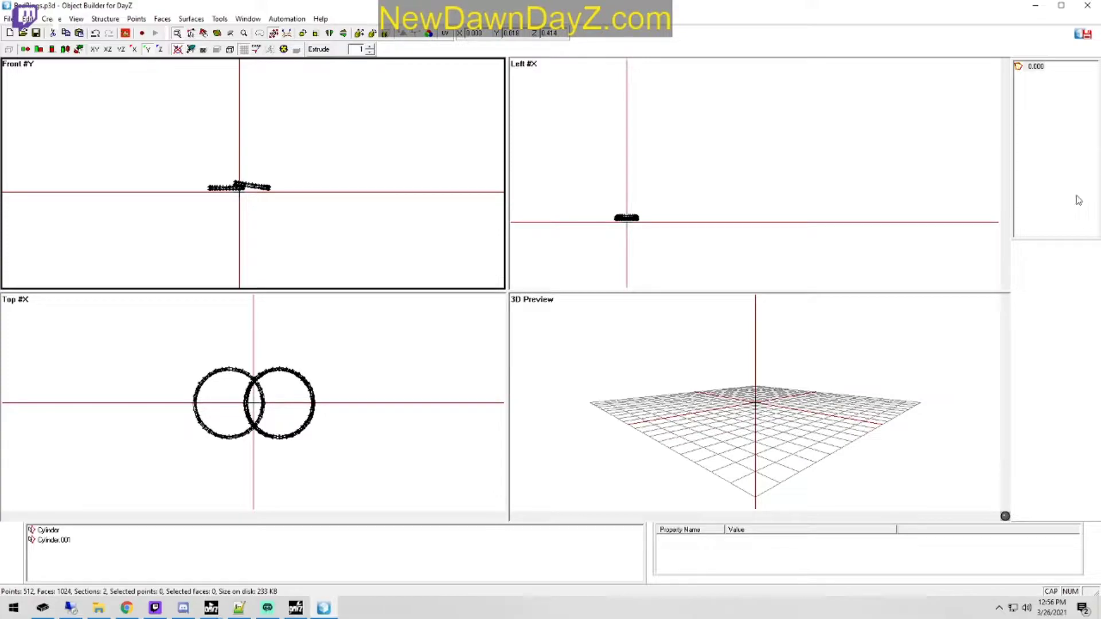
right_click(1038, 80)
click(1041, 86)
right_click(1042, 80)
click(1049, 166)
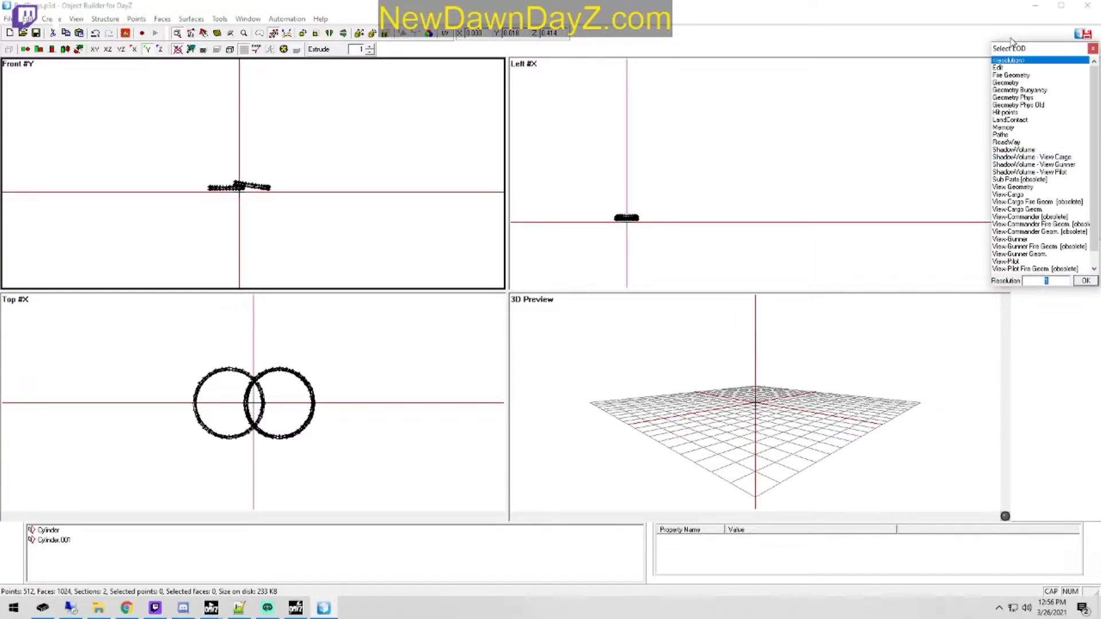
double_click(1019, 83)
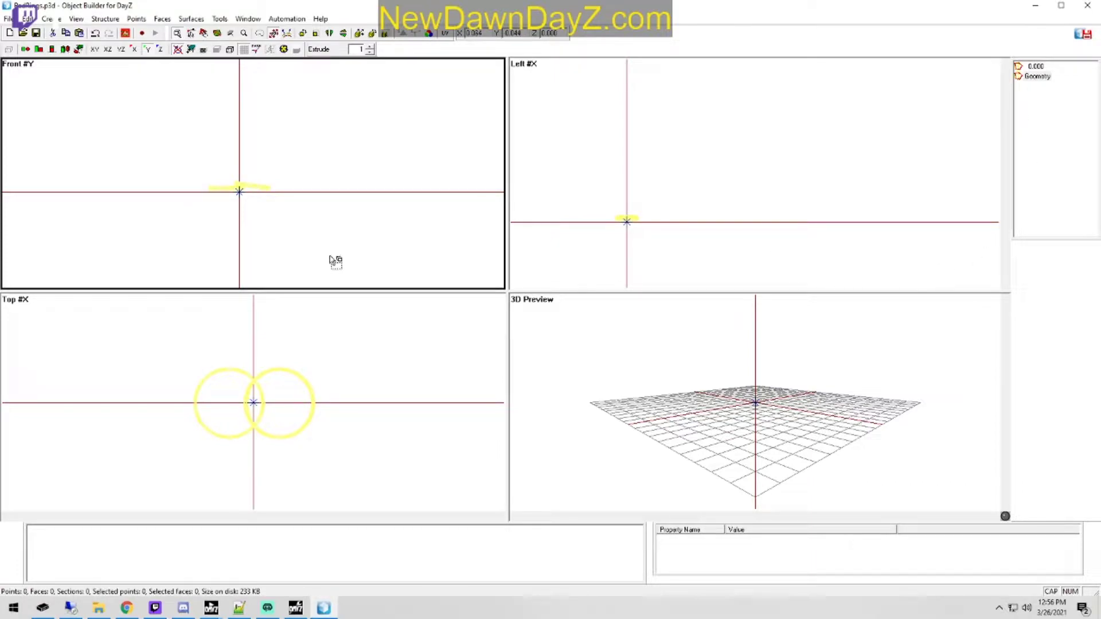
Step: Create a 1 × 1 × 1 box with one segment per axis in the Geometry LOD, using bottom alignment
key(alt+b)
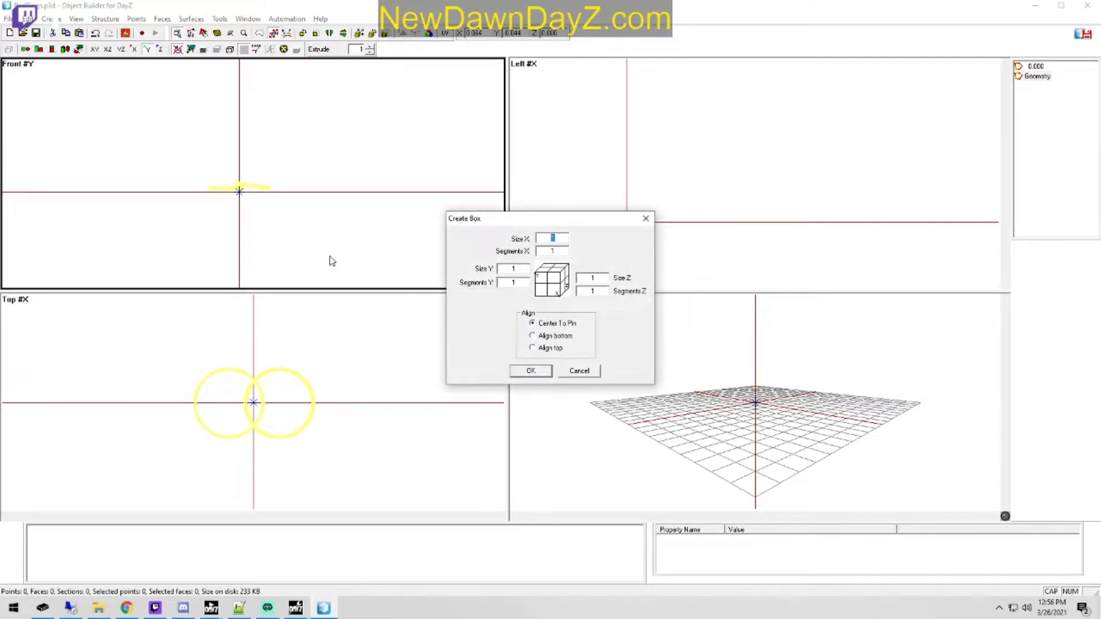
click(549, 339)
click(532, 370)
scroll(351, 208, down, 10)
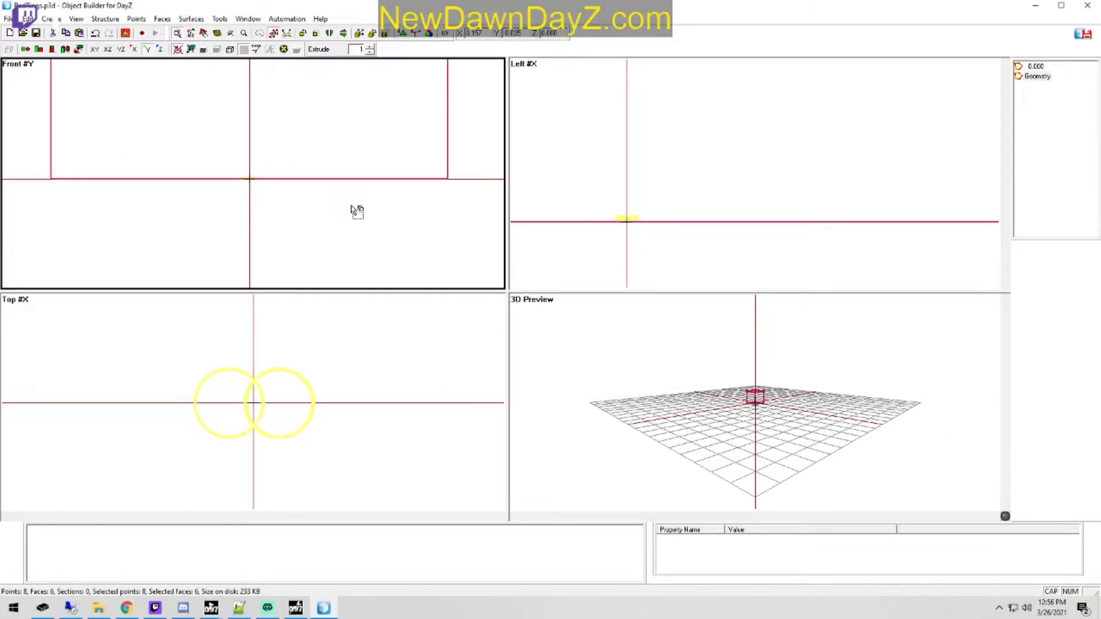
Step: Lower the top vertices of the box to just above the rings in the front view
key(v)
drag(130, 113, 407, 81)
right_drag(394, 150, 337, 268)
Step: Move the box's two end faces inward in the side view to roughly match the rings' depth
scroll(327, 223, up, 10)
scroll(723, 256, down, 5)
drag(855, 221, 941, 140)
right_drag(947, 250, 776, 266)
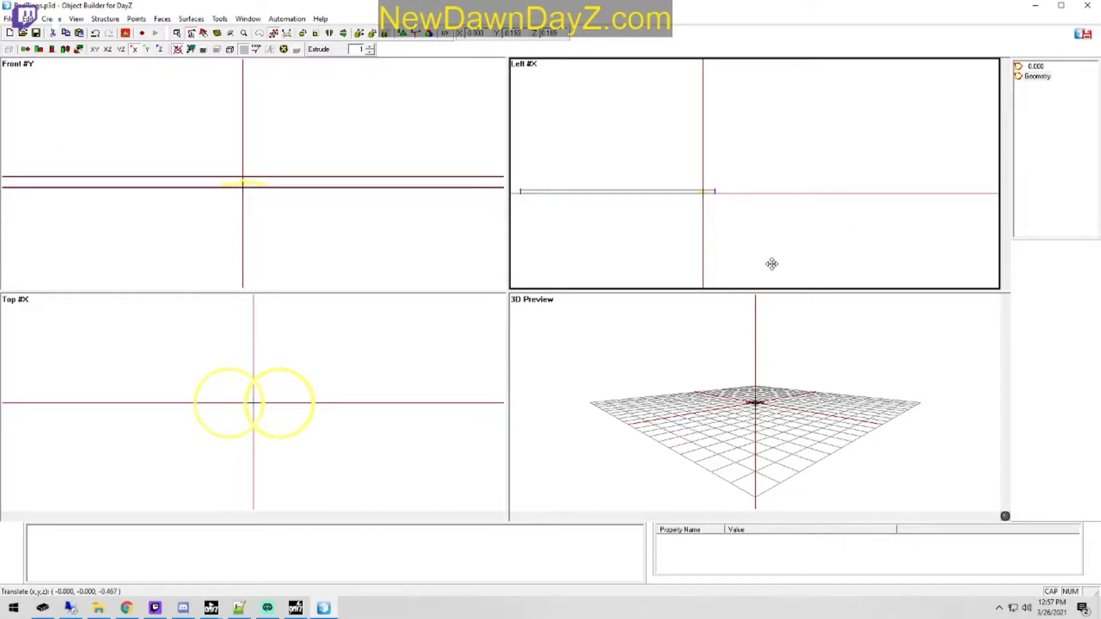
drag(519, 204, 568, 156)
right_drag(629, 220, 803, 227)
Step: Pull both side faces of the box inward in the top view to roughly match the rings' width
scroll(331, 442, down, 6)
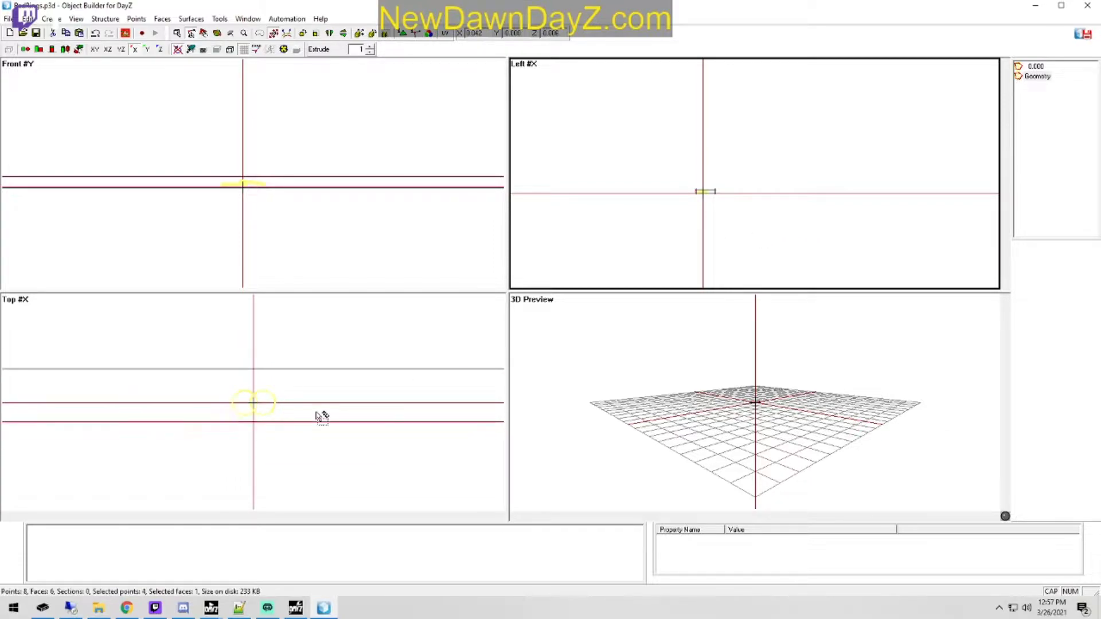
drag(385, 455, 490, 333)
right_drag(466, 434, 300, 463)
drag(39, 434, 88, 363)
right_drag(278, 459, 450, 472)
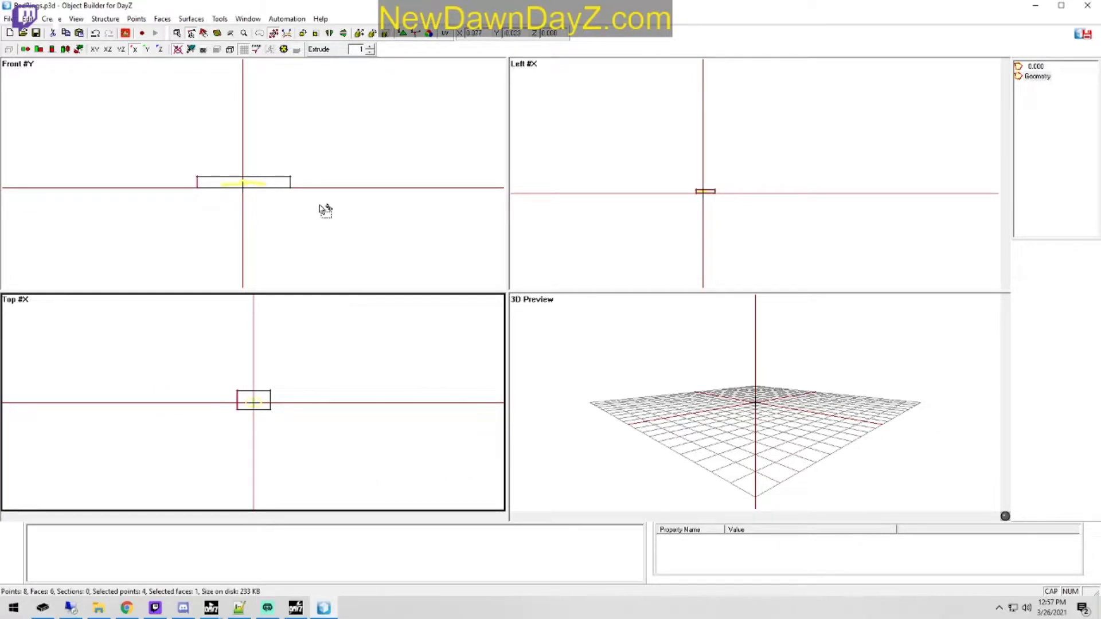
Step: Examine the flattened geometry box in the 3D preview
right_click(311, 172)
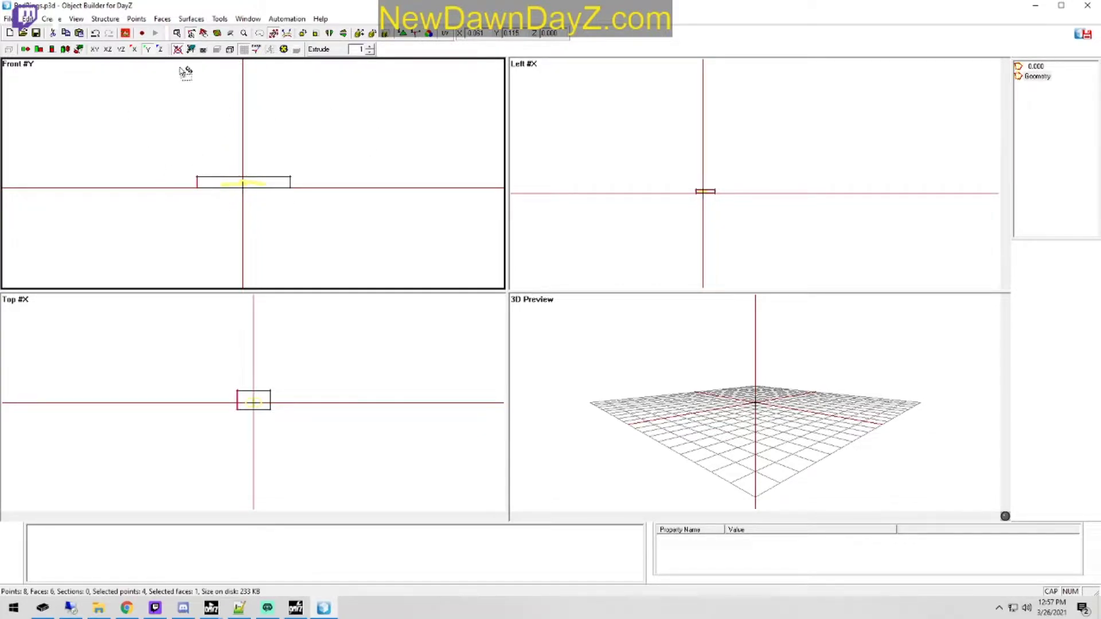
click(331, 336)
click(664, 159)
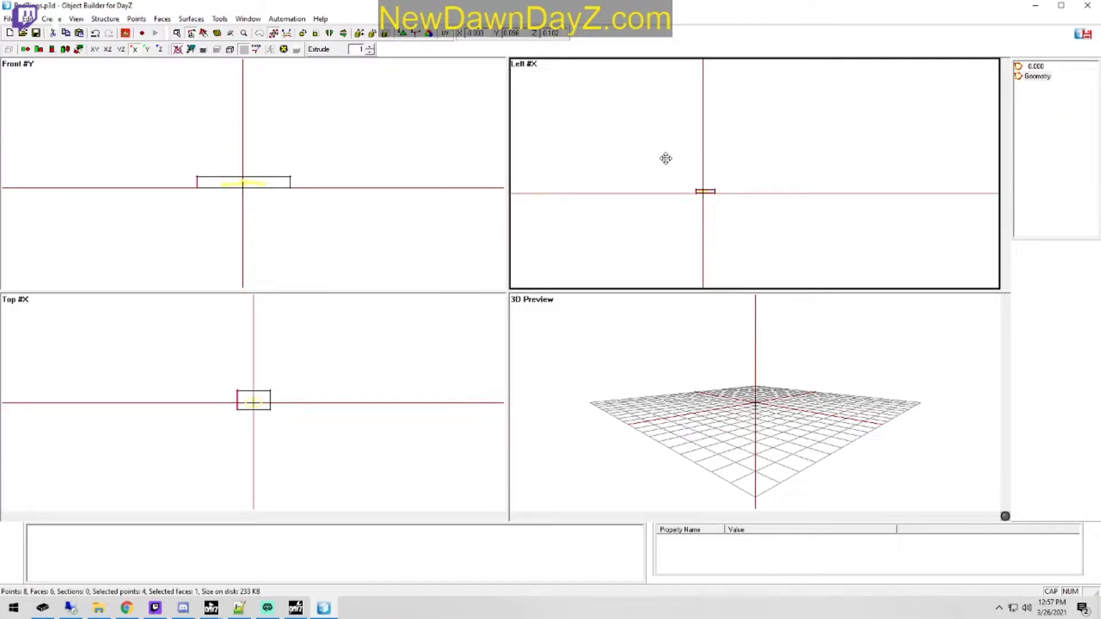
click(665, 392)
scroll(808, 398, up, 10)
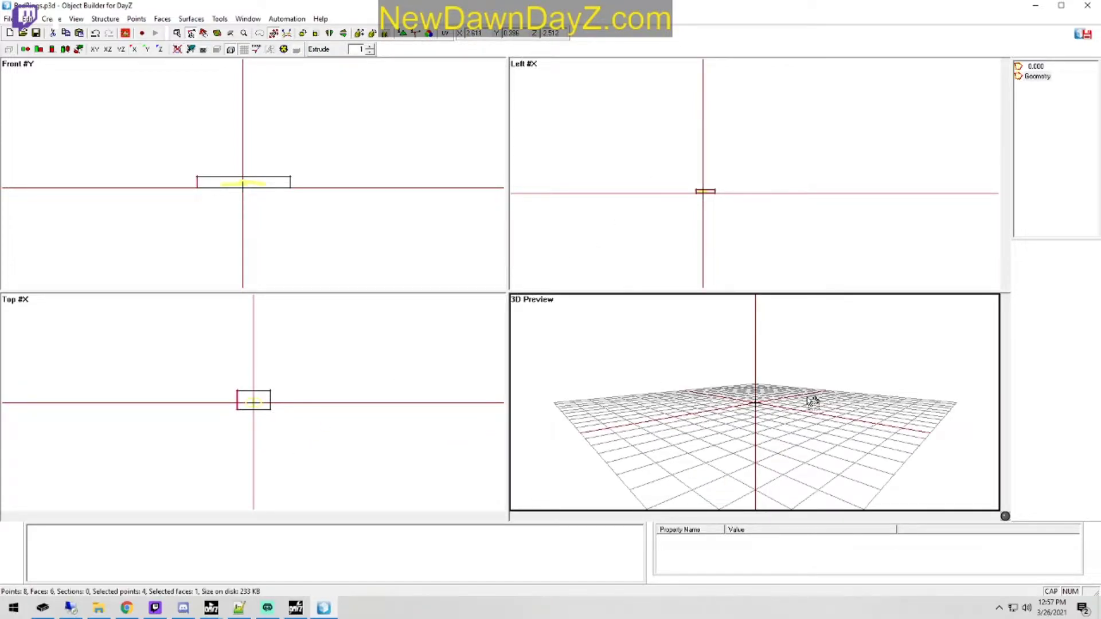
scroll(768, 372, down, 5)
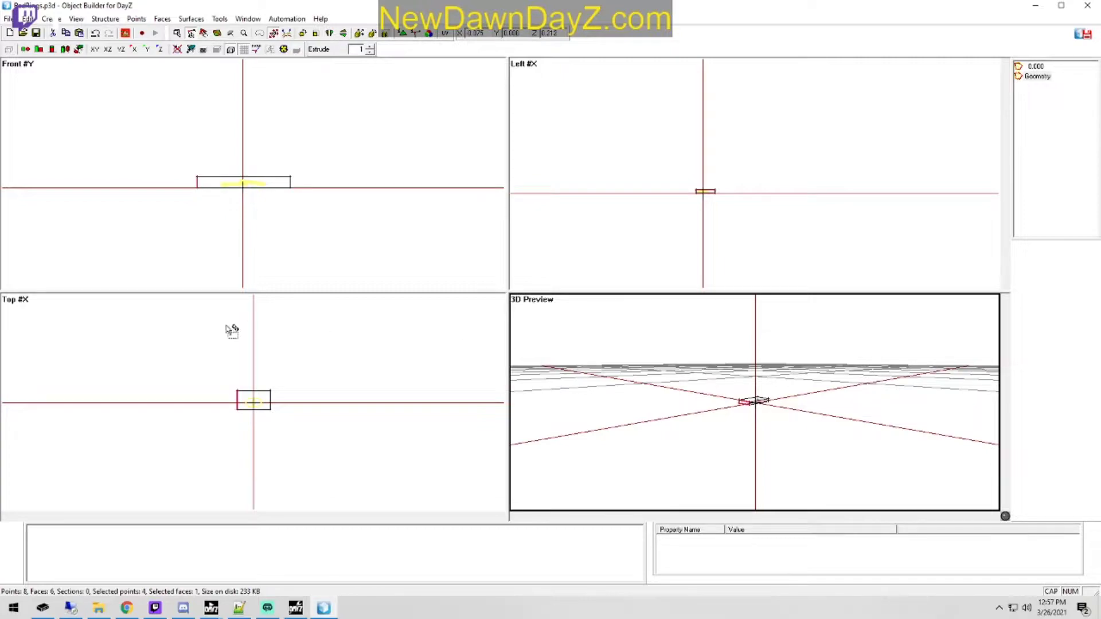
Step: Tighten the width of the box by moving its two side faces close to the outer edges of the rings
scroll(321, 207, up, 1)
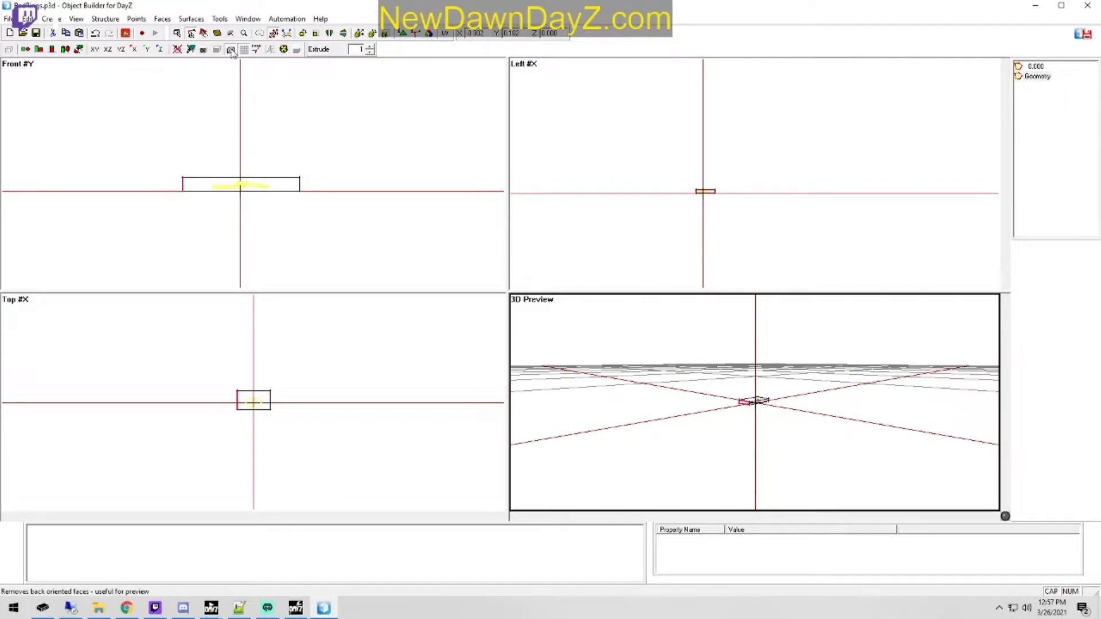
drag(281, 226, 364, 117)
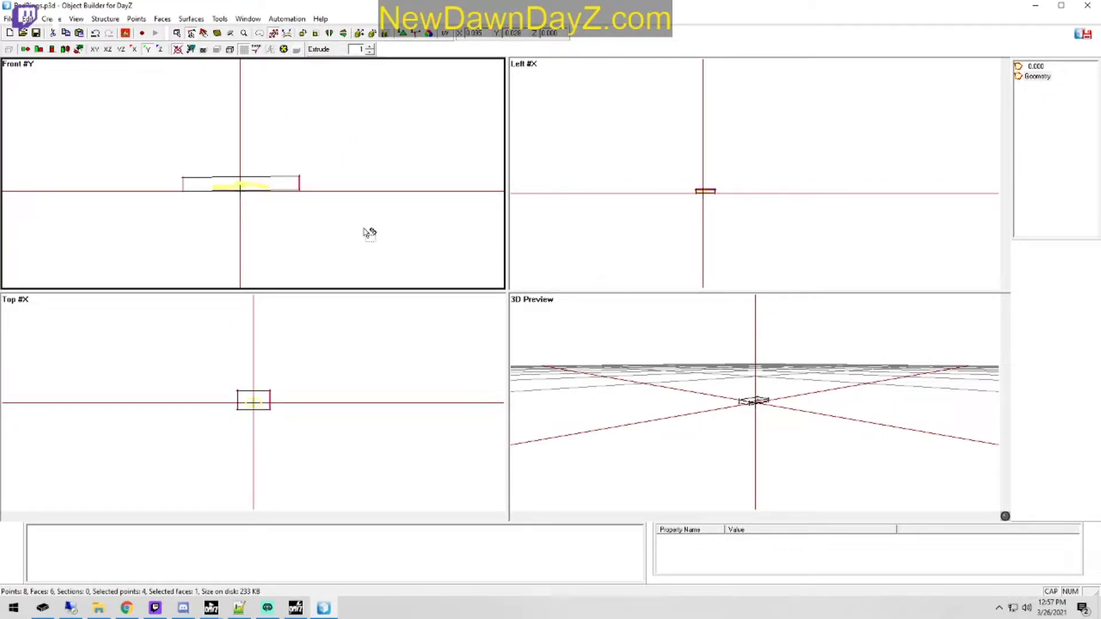
scroll(295, 455, up, 5)
scroll(390, 413, up, 1)
right_drag(472, 429, 422, 427)
drag(135, 301, 186, 452)
right_drag(245, 396, 293, 424)
Step: Tighten the depth of the box in the side view by moving its front and back faces close to the rings
scroll(308, 192, up, 6)
scroll(349, 222, down, 2)
scroll(343, 217, down, 1)
scroll(730, 226, up, 2)
mouse_move(710, 256)
middle_down()
mouse_move(682, 259)
mouse_move(699, 253)
middle_up()
scroll(710, 256, up, 2)
scroll(690, 258, up, 2)
scroll(688, 256, up, 3)
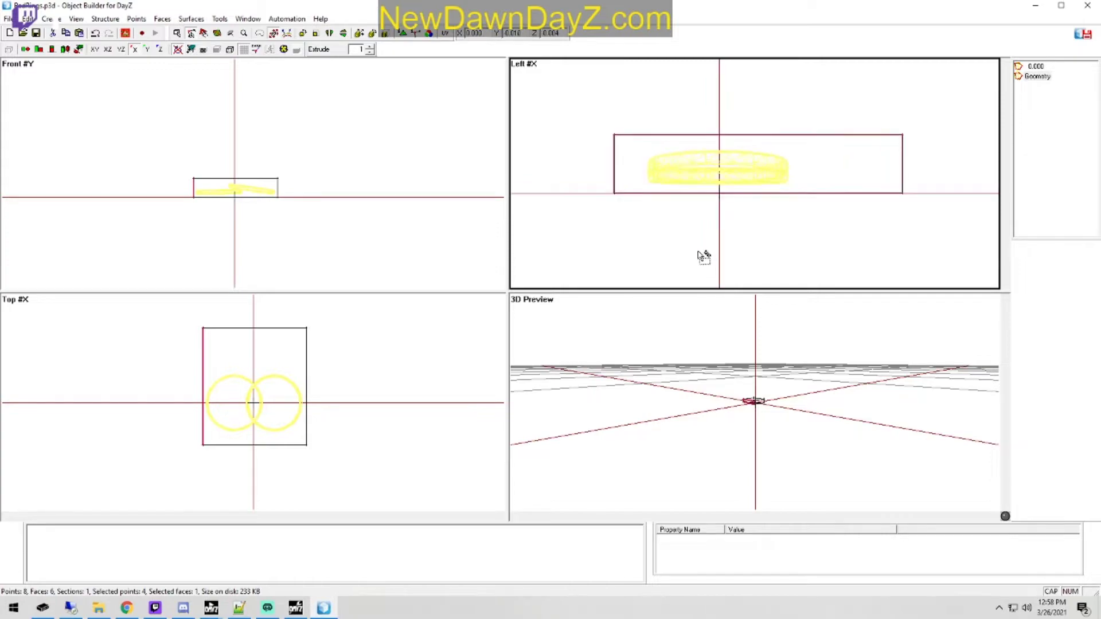
drag(839, 228, 968, 91)
right_drag(956, 210, 866, 225)
drag(602, 218, 659, 117)
right_drag(668, 231, 697, 234)
right_drag(896, 214, 877, 214)
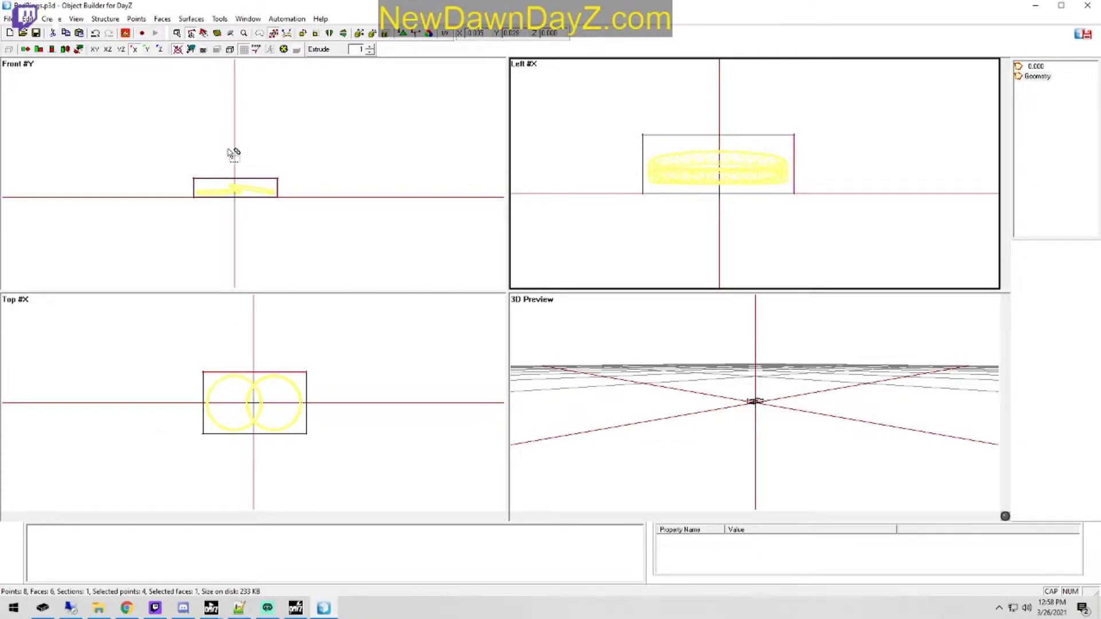
Step: Select all vertices of the geometry box and scale it up slightly to leave clearance around the rings
click(345, 206)
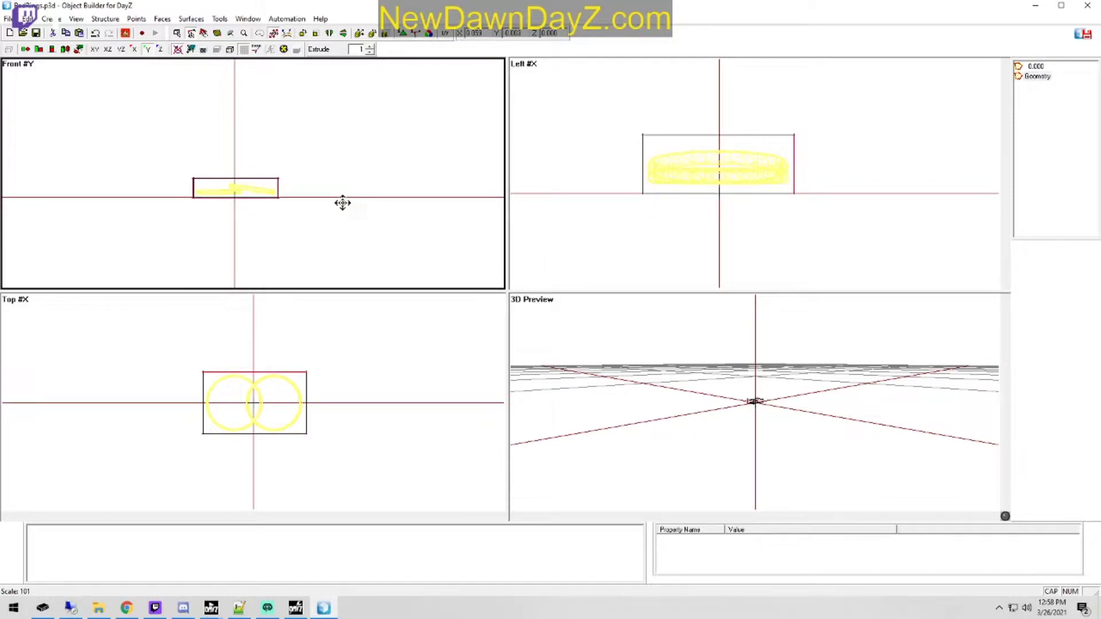
drag(123, 236, 405, 96)
right_drag(351, 195, 365, 191)
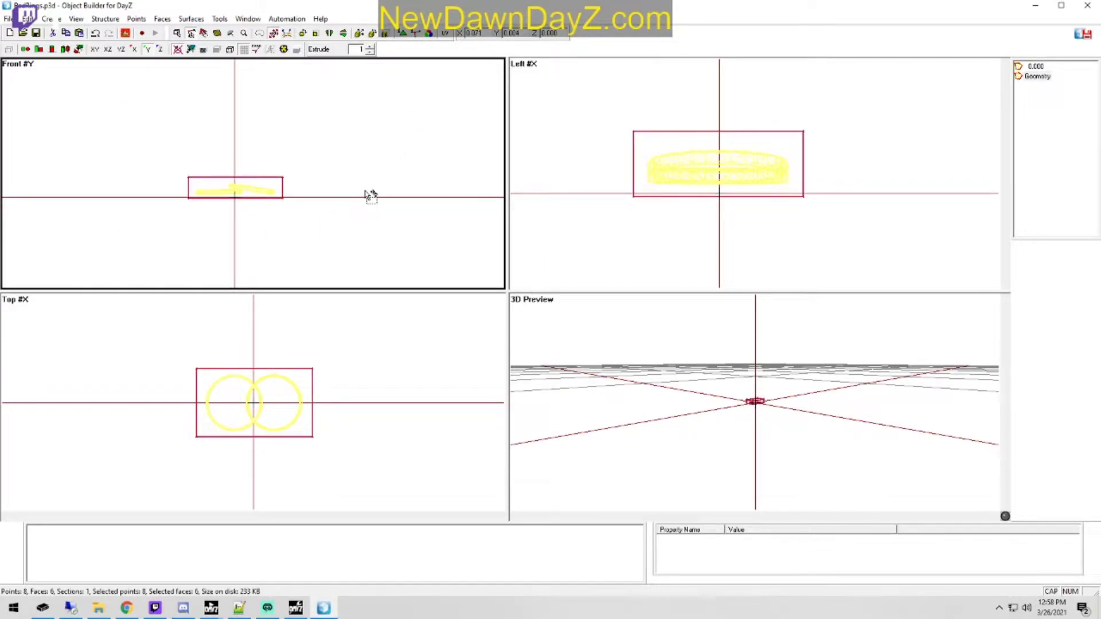
click(373, 204)
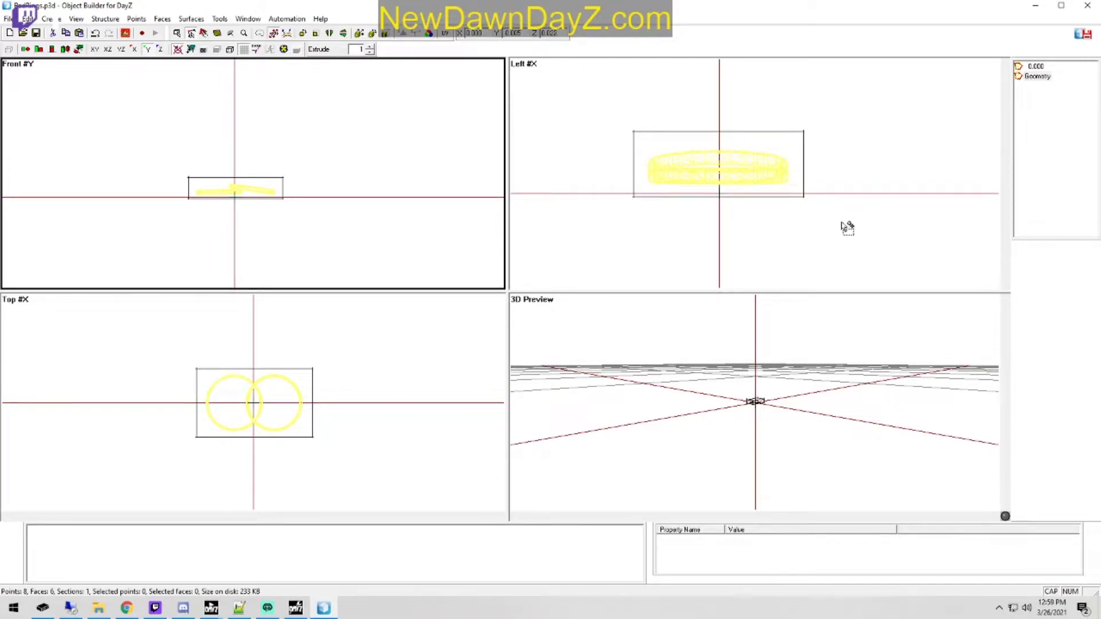
Step: Run Find Components on the Geometry LOD and check that the generated component selection covers the box
click(136, 19)
mouse_move(105, 18)
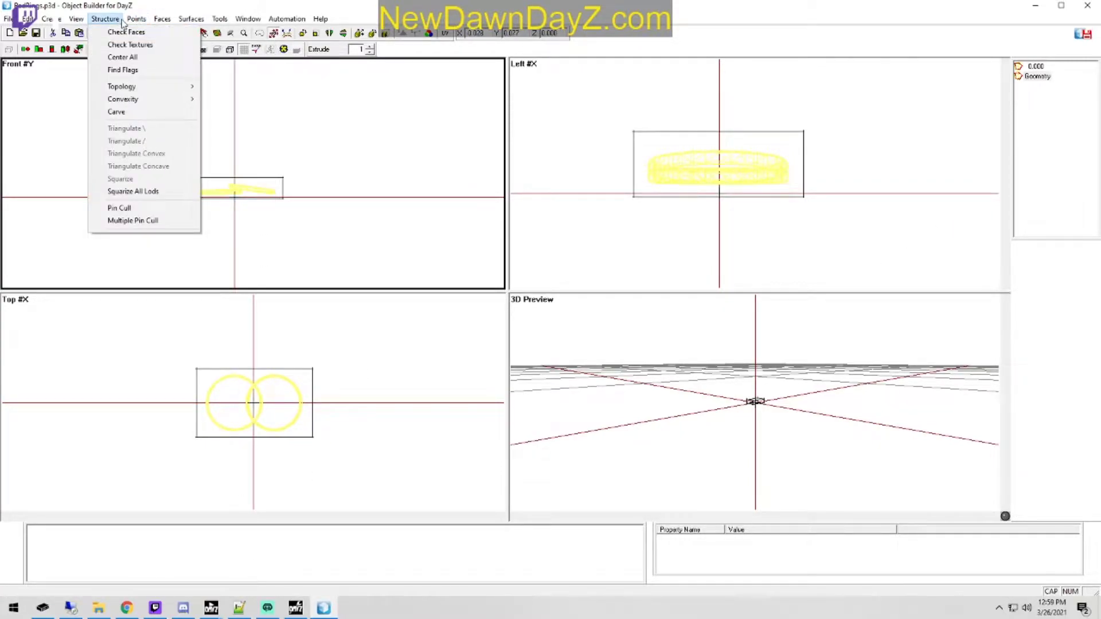
mouse_move(135, 87)
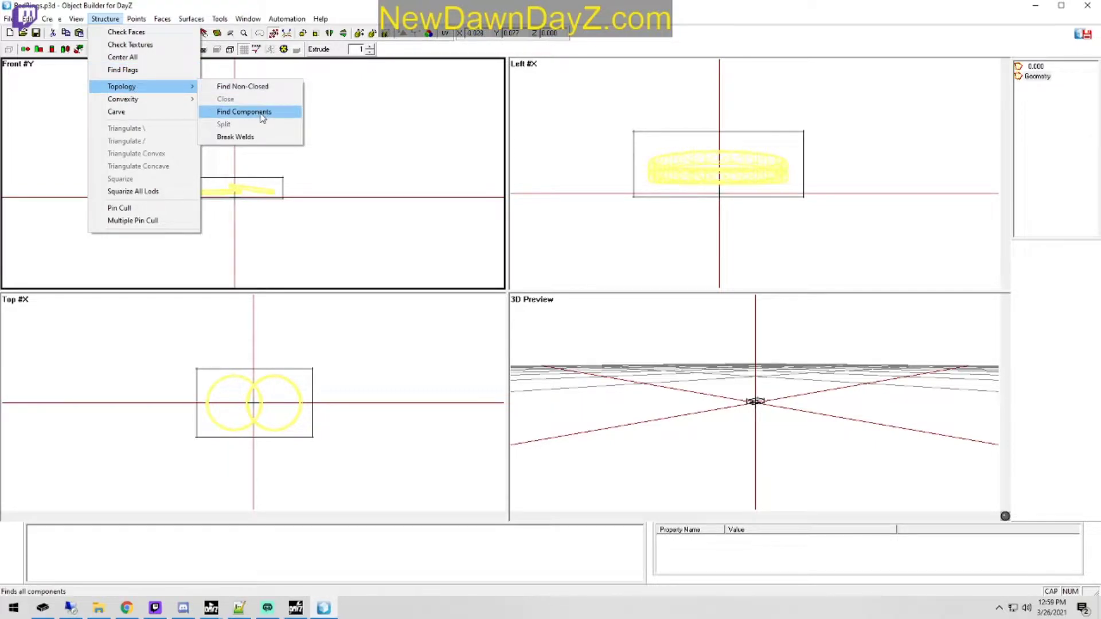
click(252, 112)
click(56, 530)
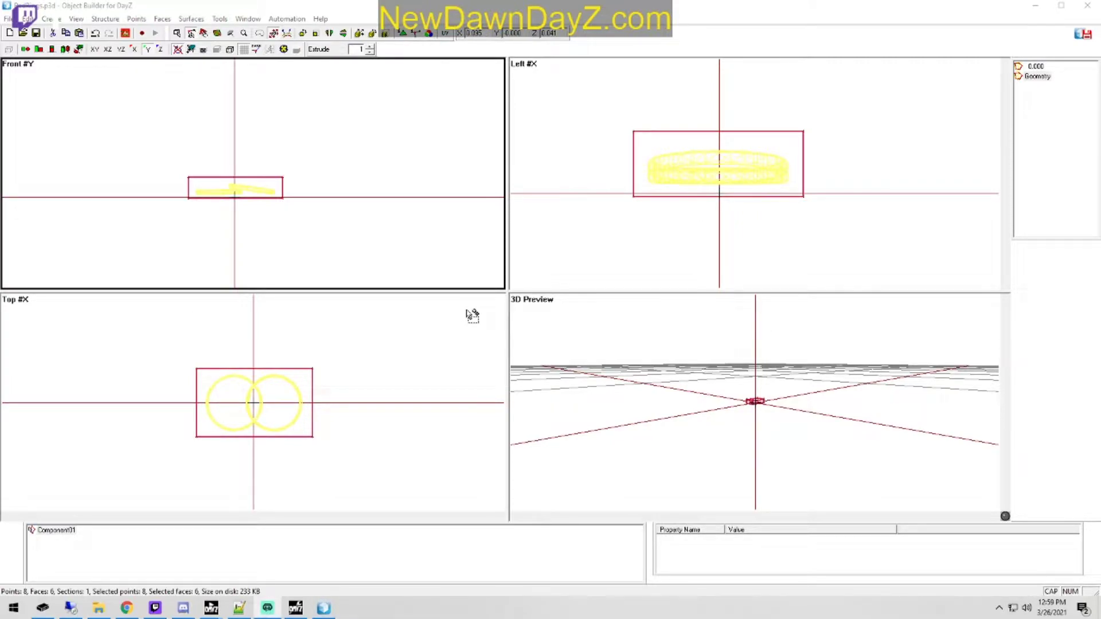
click(359, 222)
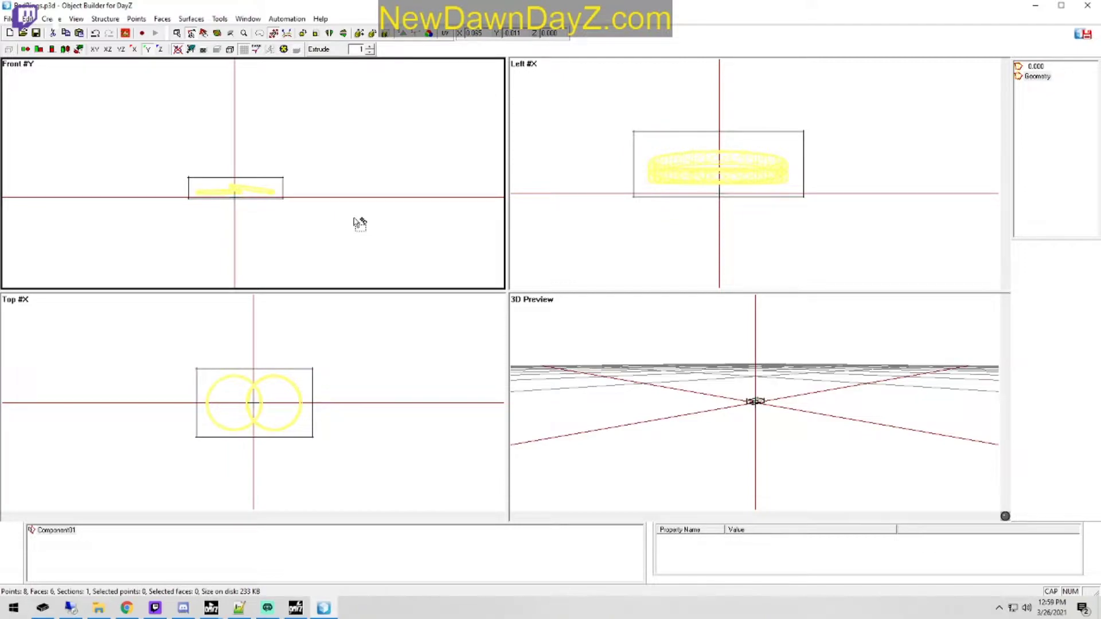
click(184, 612)
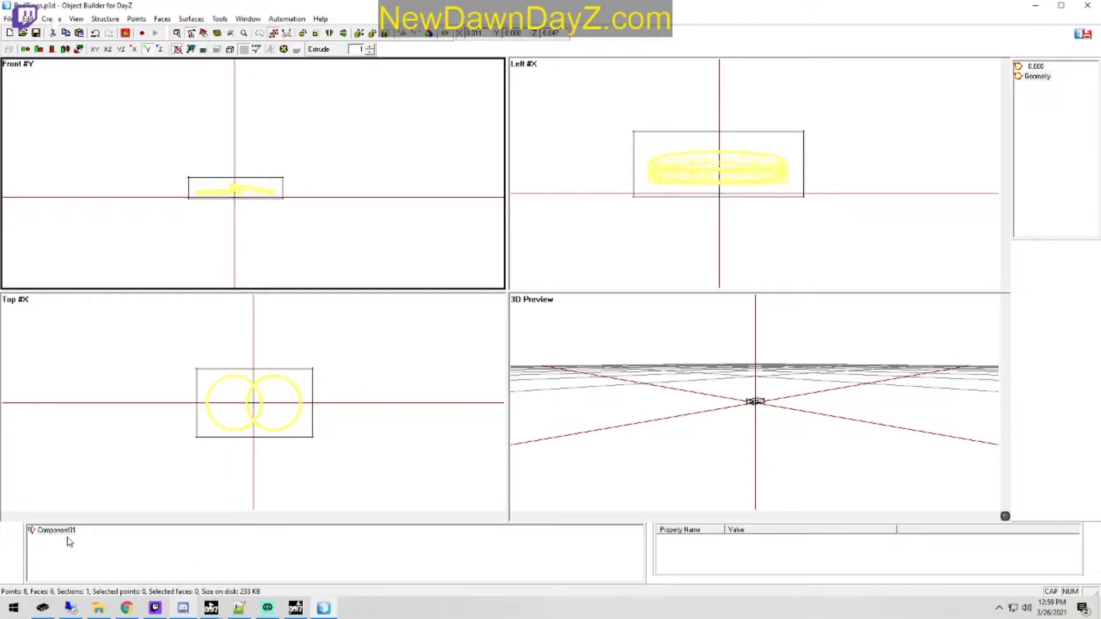
click(99, 608)
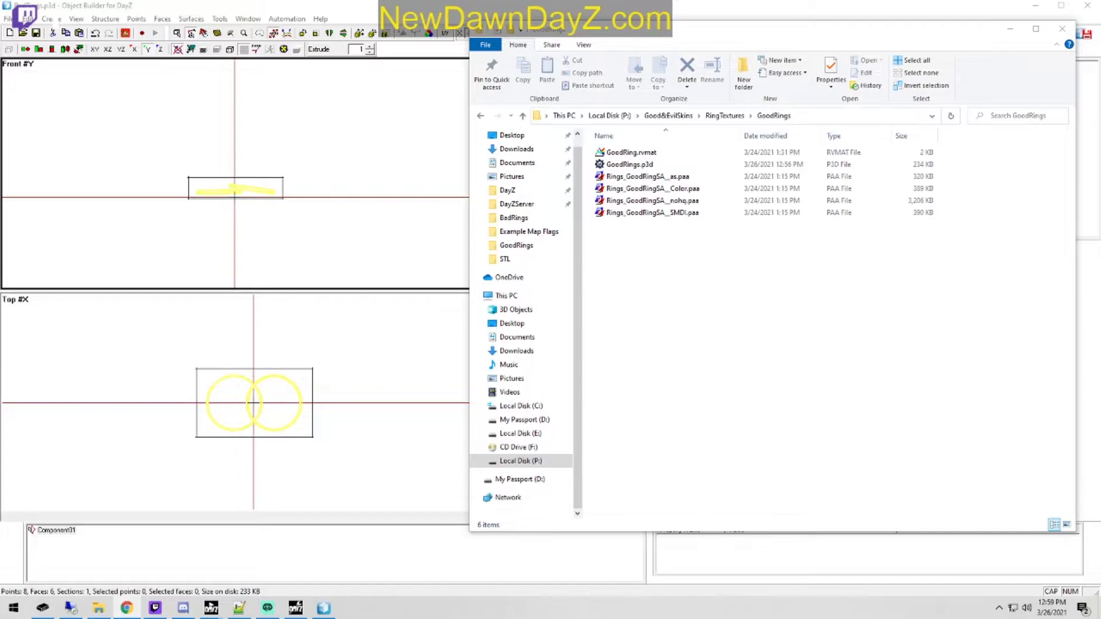
key(alt+Tab)
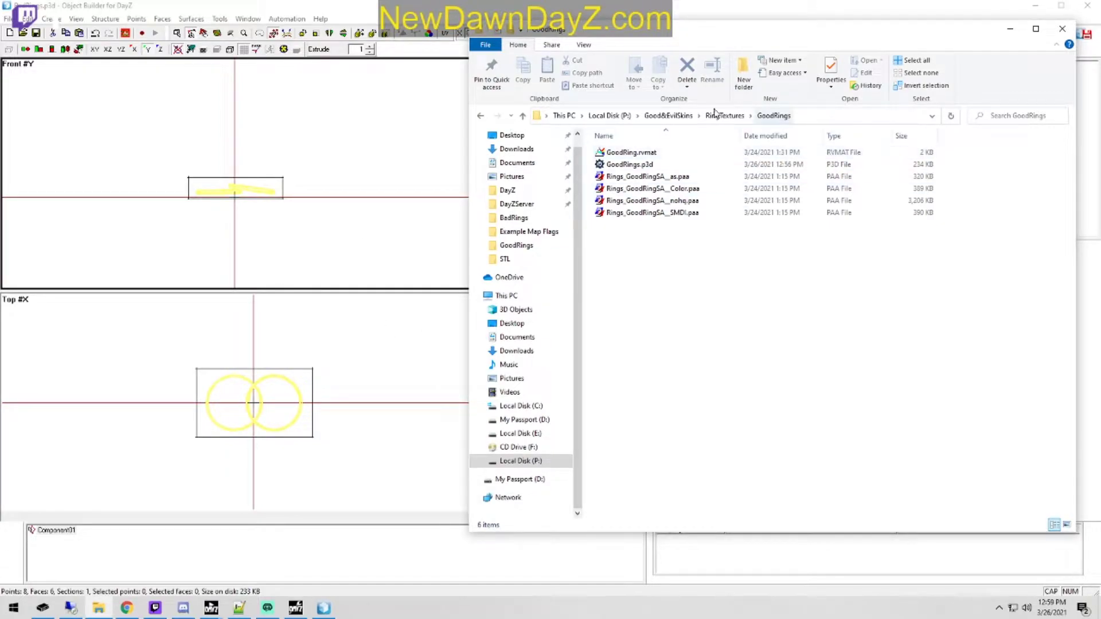
click(408, 4)
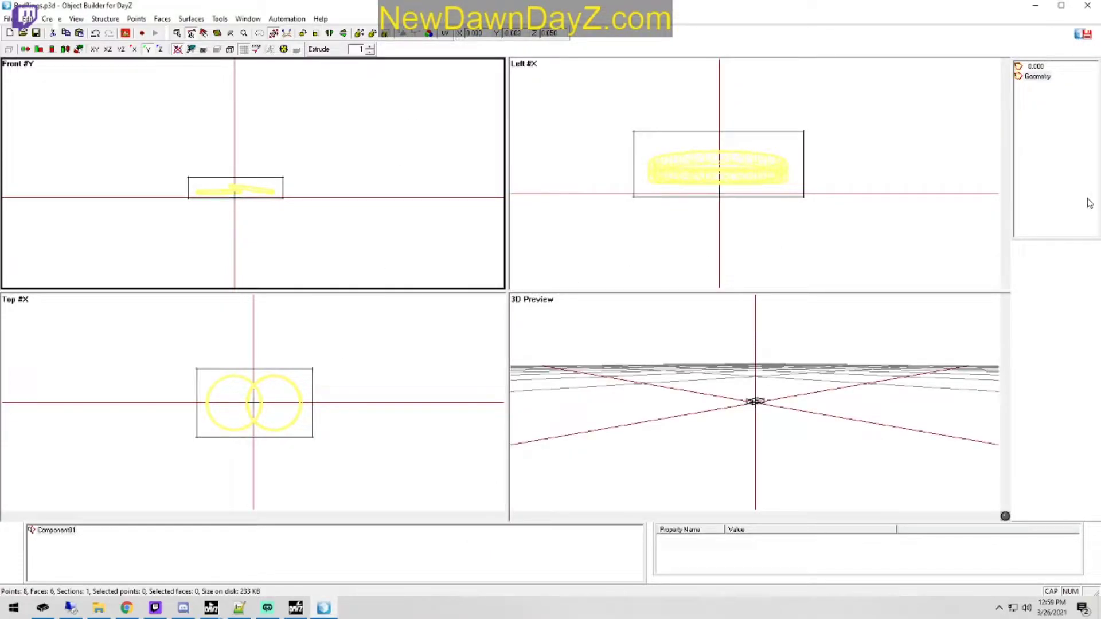
Step: Duplicate the 0.000 resolution LOD repeatedly to add resolution LODs 1.000 through 4.000 to the BadRings model
right_click(1037, 76)
click(1039, 102)
right_click(1038, 75)
click(1039, 94)
right_click(1036, 87)
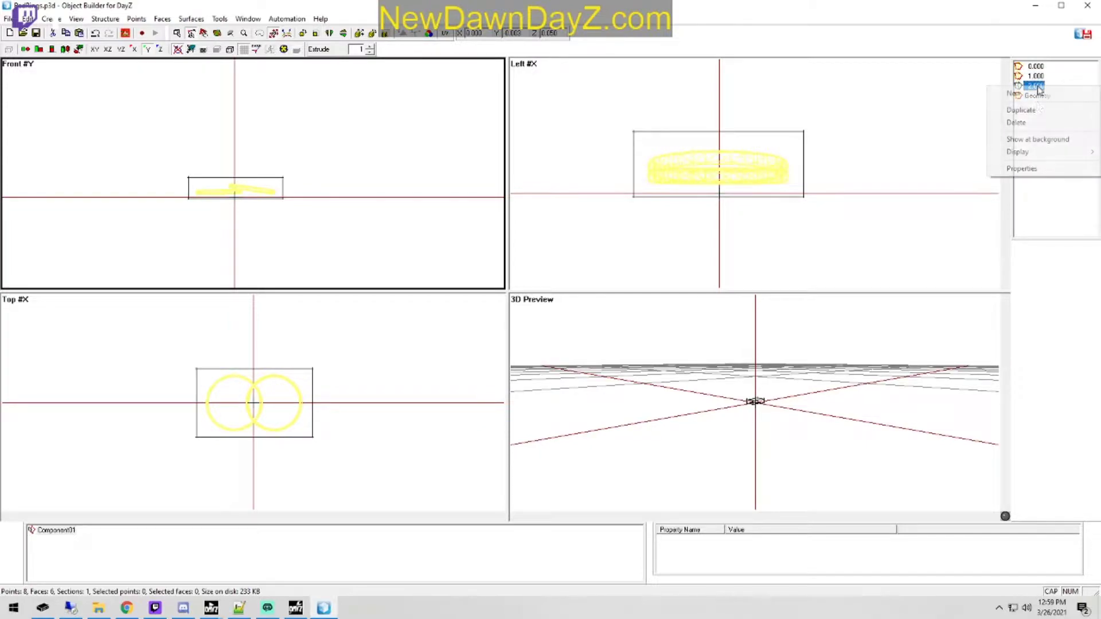
click(1039, 109)
right_click(1036, 95)
click(1039, 118)
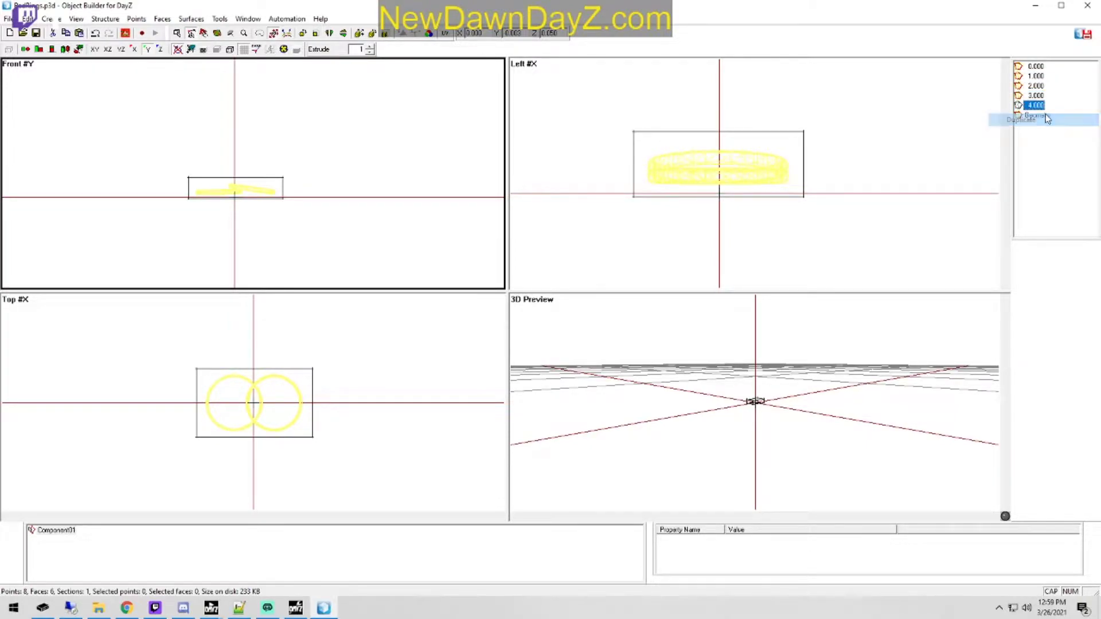
Step: Change the 4.000 resolution LOD to a Fire Geometry LOD
right_click(1035, 106)
click(1040, 190)
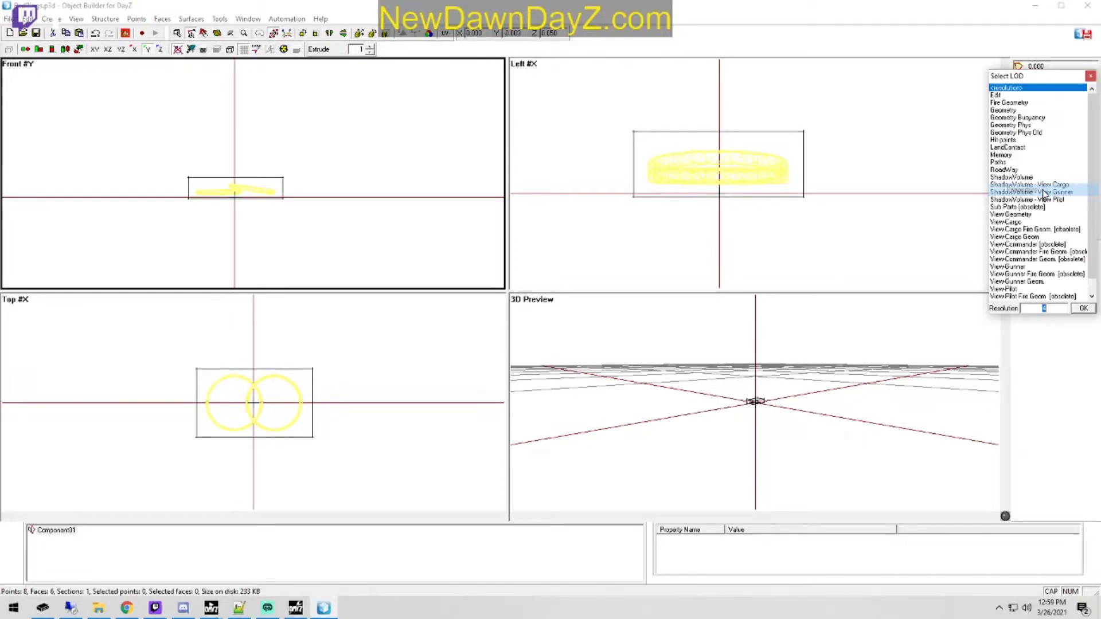
double_click(1022, 101)
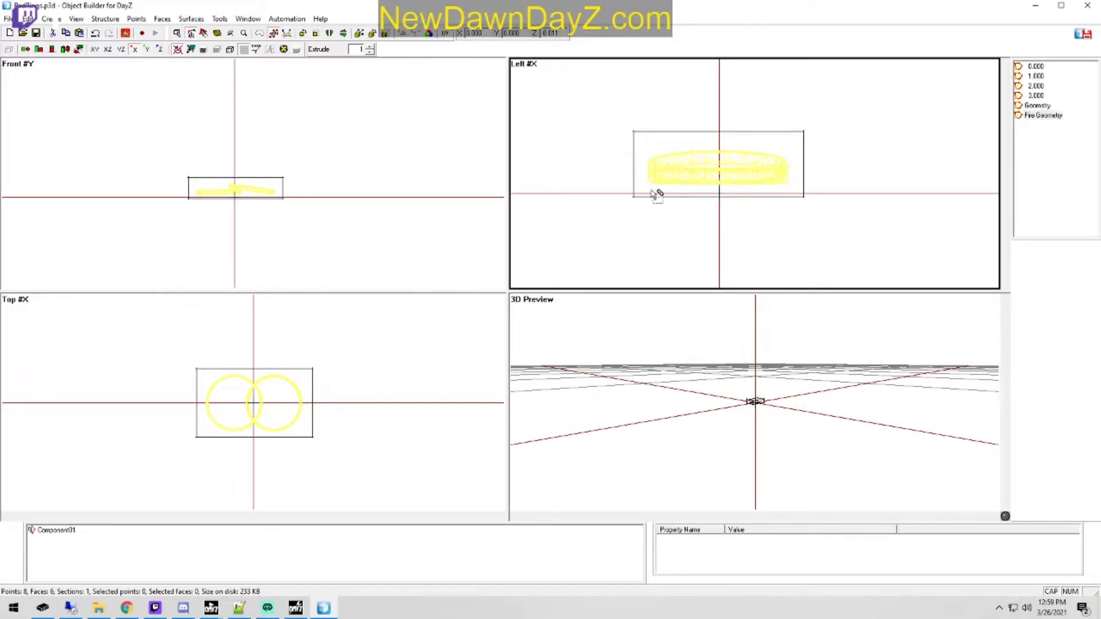
Step: Select all faces of the Fire Geometry box and browse for their material in P:\DZ\data\data\penetration
drag(182, 211, 359, 135)
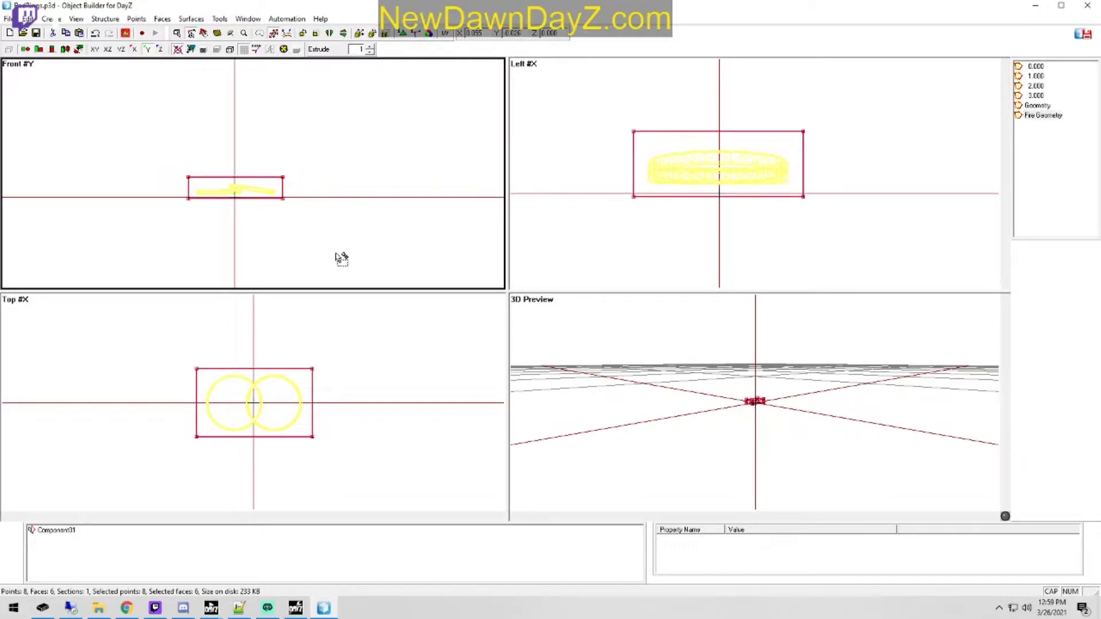
key(e)
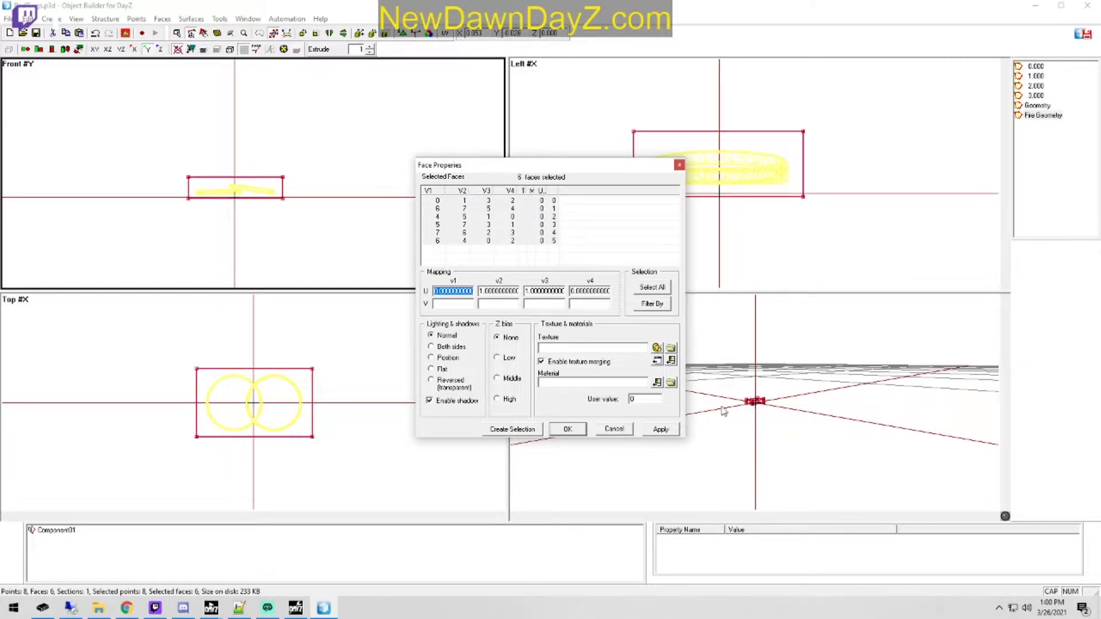
click(672, 383)
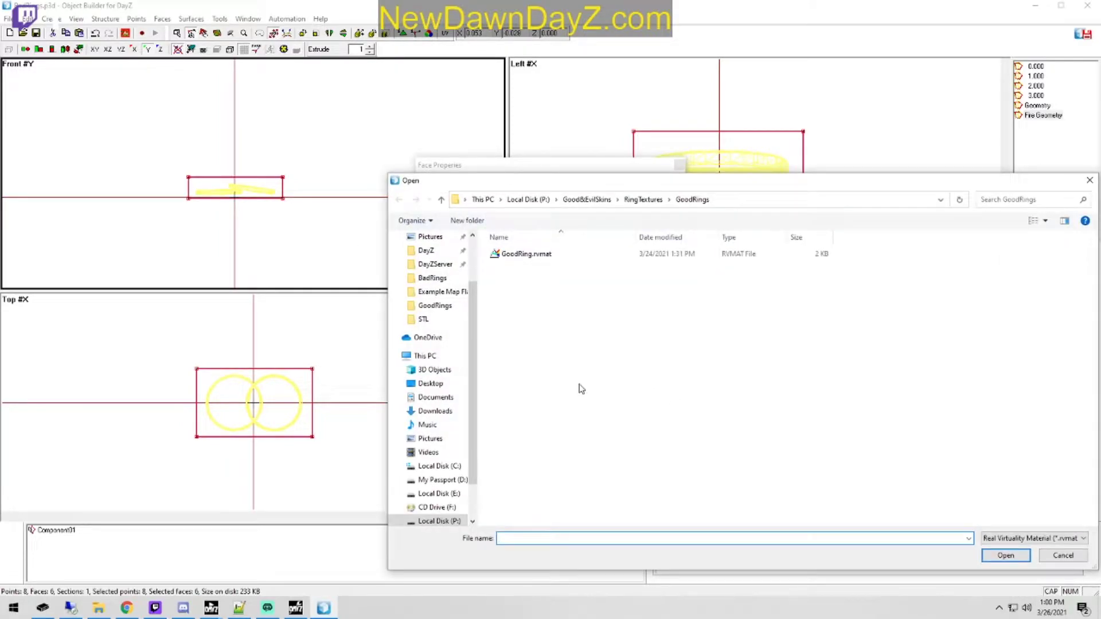
click(527, 200)
scroll(585, 413, up, 2)
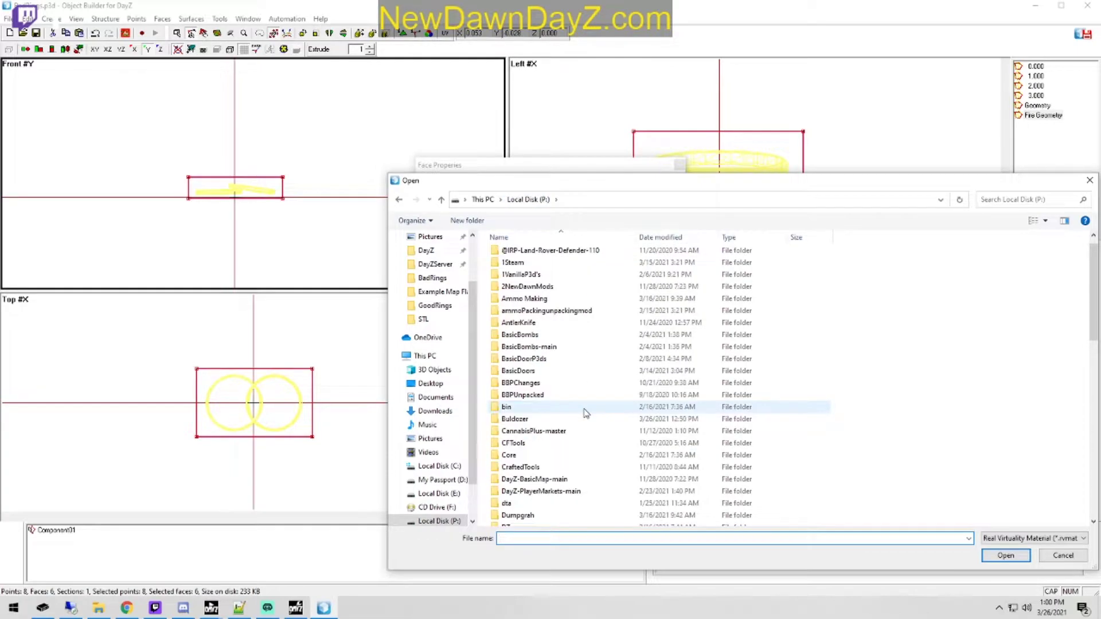
scroll(585, 413, down, 3)
double_click(524, 424)
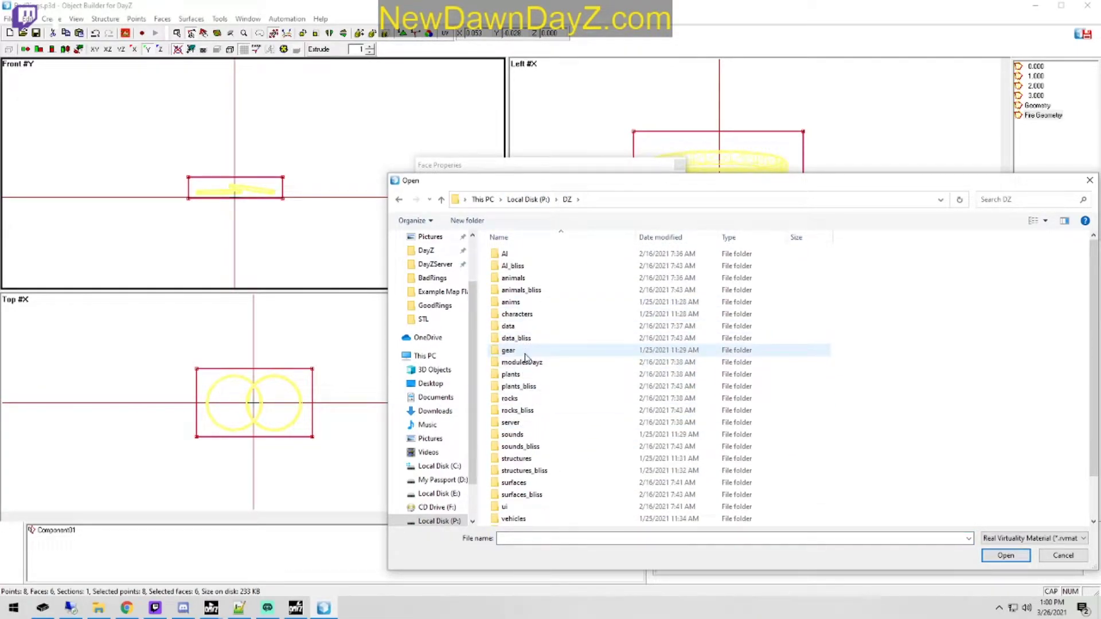
double_click(541, 326)
double_click(533, 268)
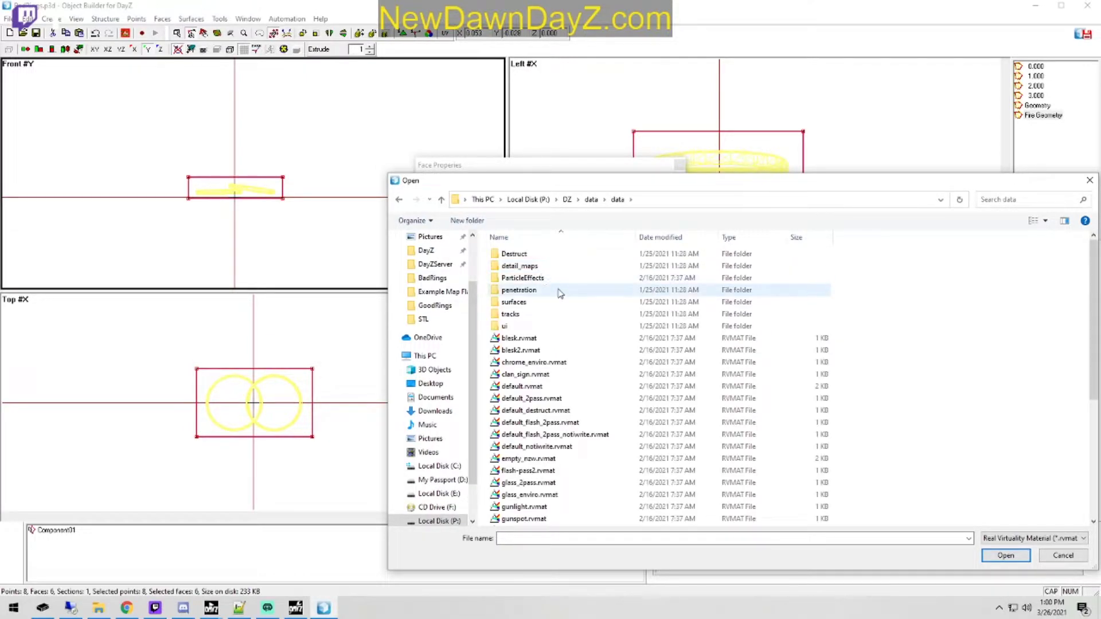
double_click(560, 291)
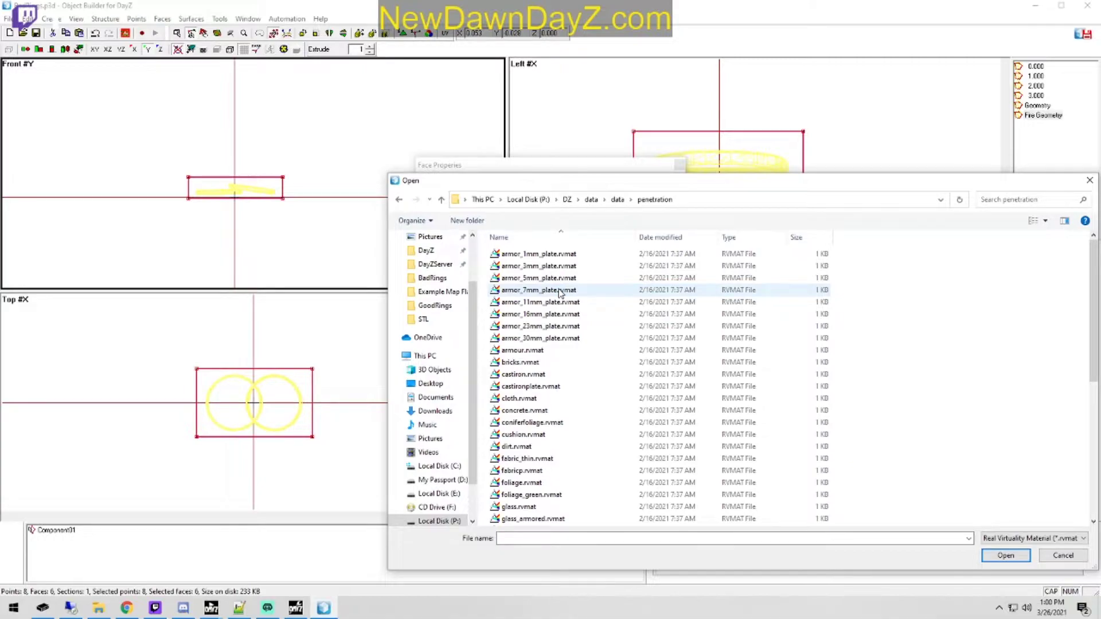
Step: Assign ironplate.rvmat as the material of the selected Fire Geometry faces and apply it
scroll(579, 405, down, 2)
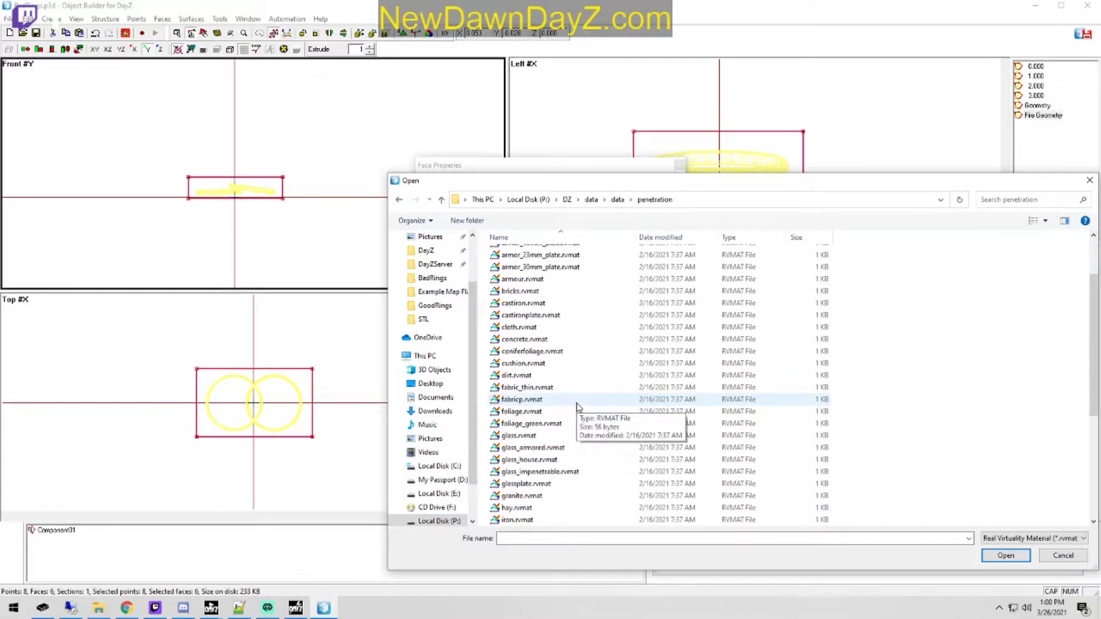
scroll(591, 370, down, 2)
double_click(553, 424)
click(657, 430)
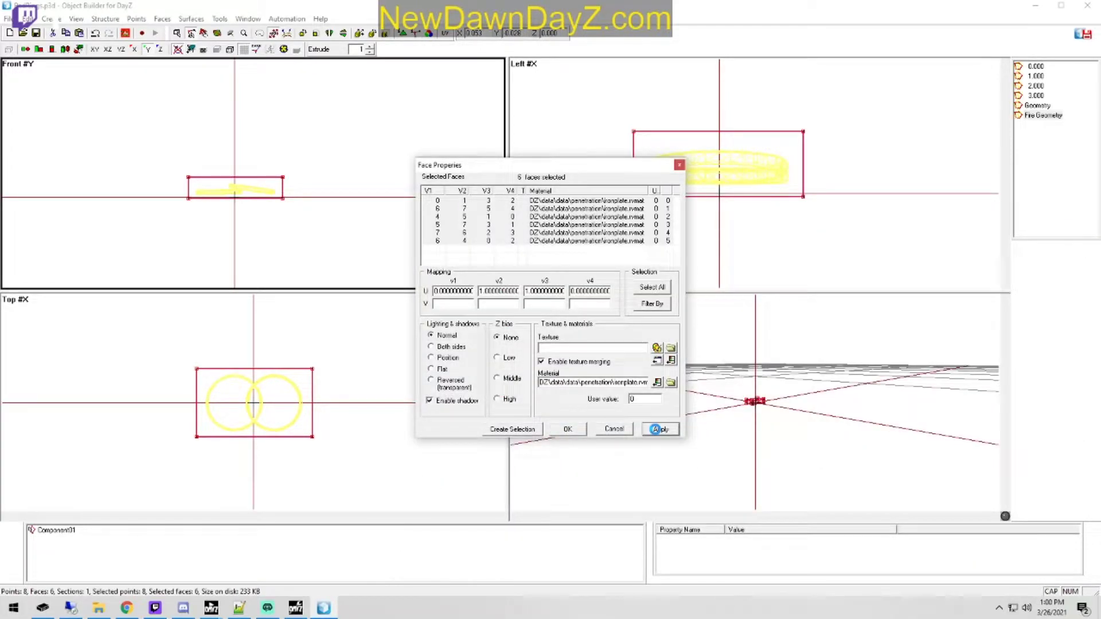
click(579, 430)
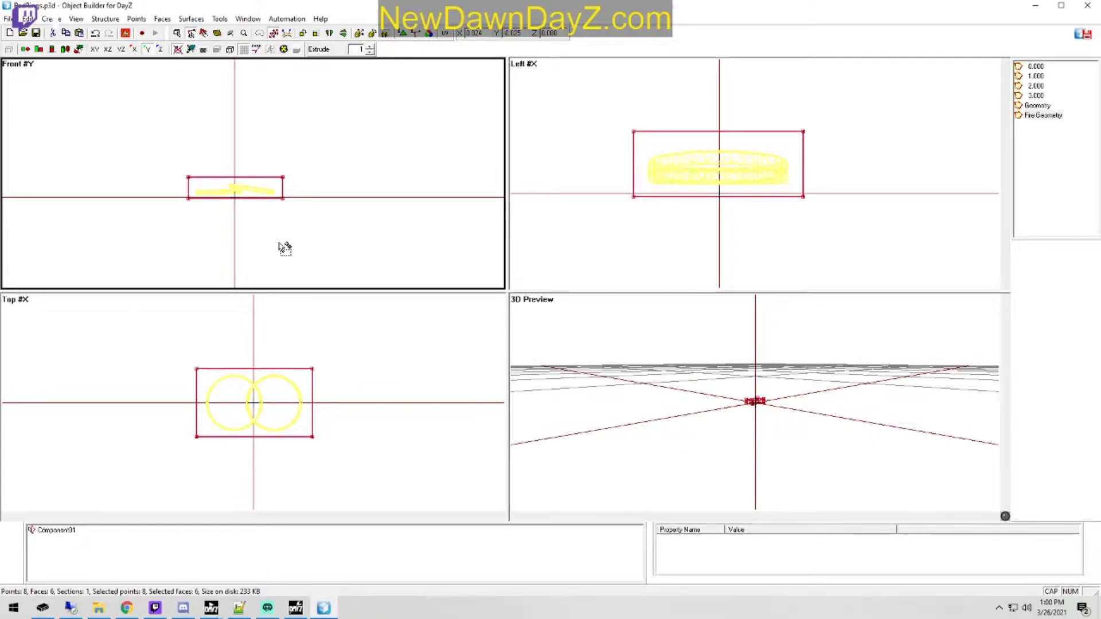
Step: Change the 3.000 LOD to View Geometry and the 2.000 LOD to Memory
right_click(1038, 96)
click(1032, 177)
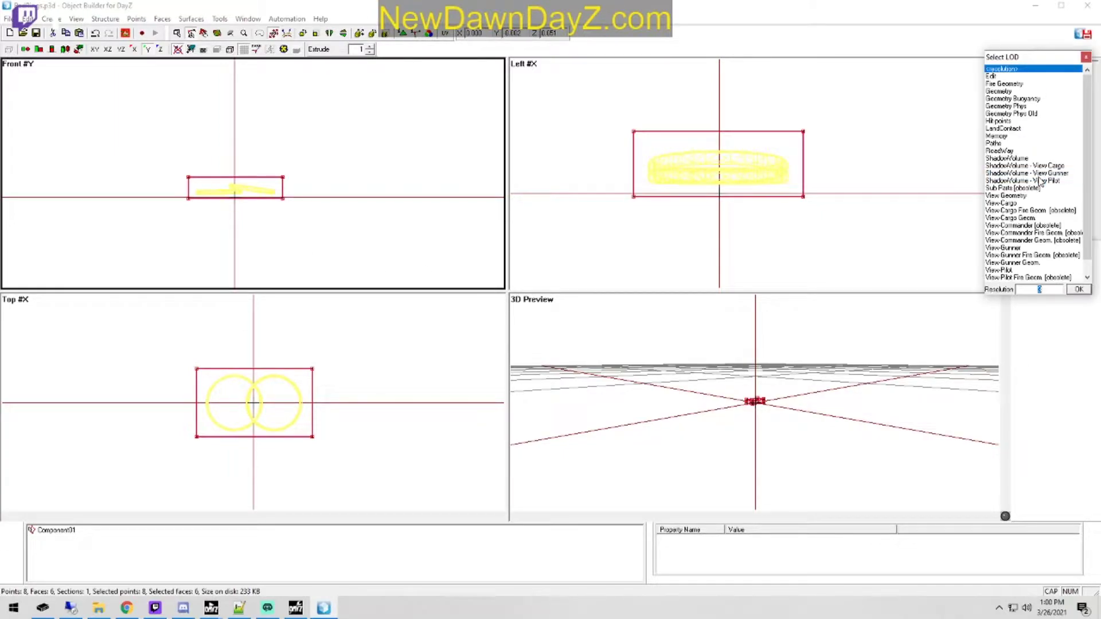
double_click(1022, 196)
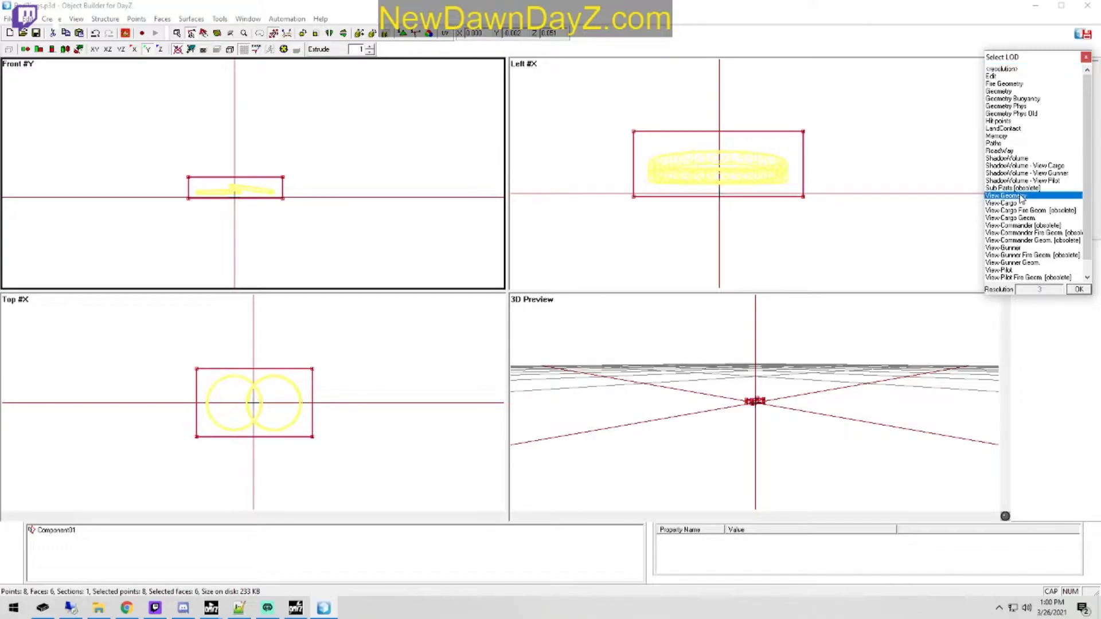
right_click(1039, 86)
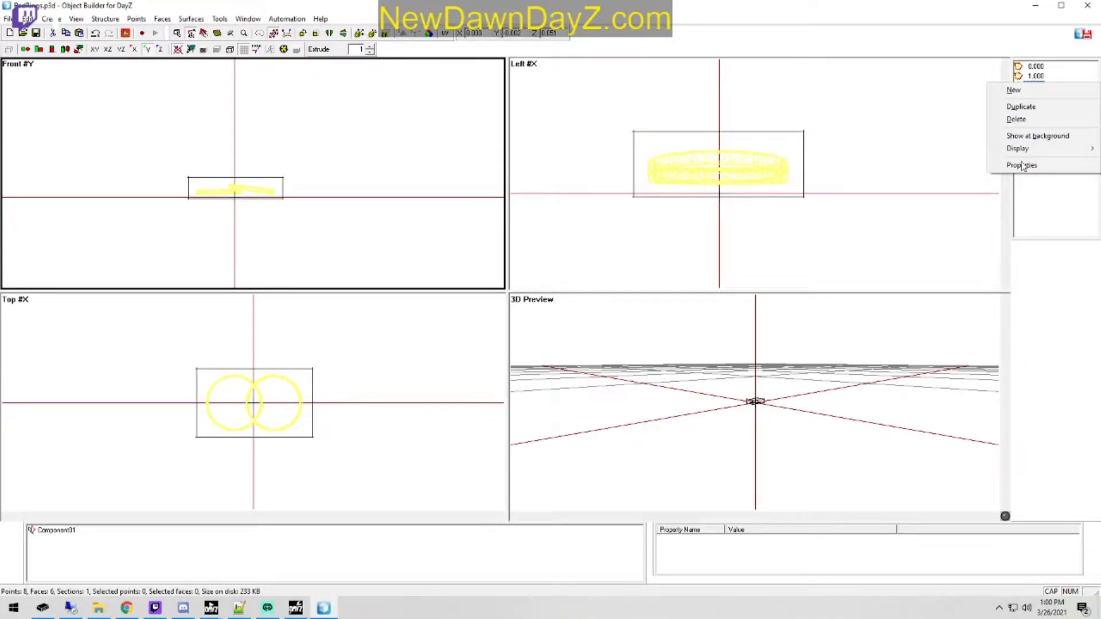
click(1026, 162)
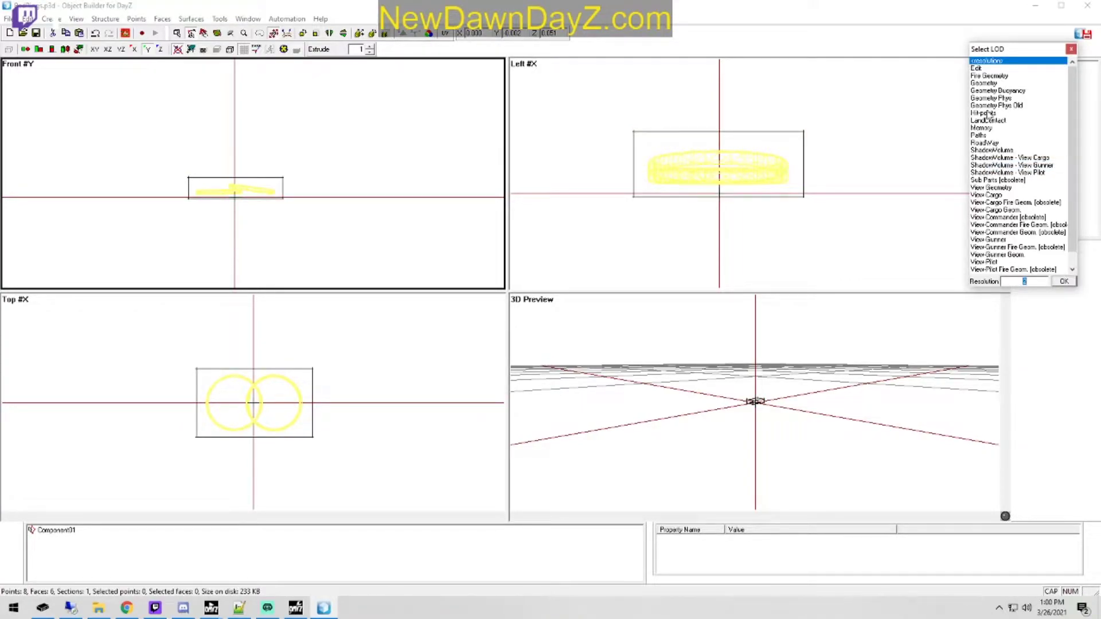
double_click(983, 128)
Step: Delete the leftover 1.000 resolution LOD
click(1037, 77)
right_click(1039, 76)
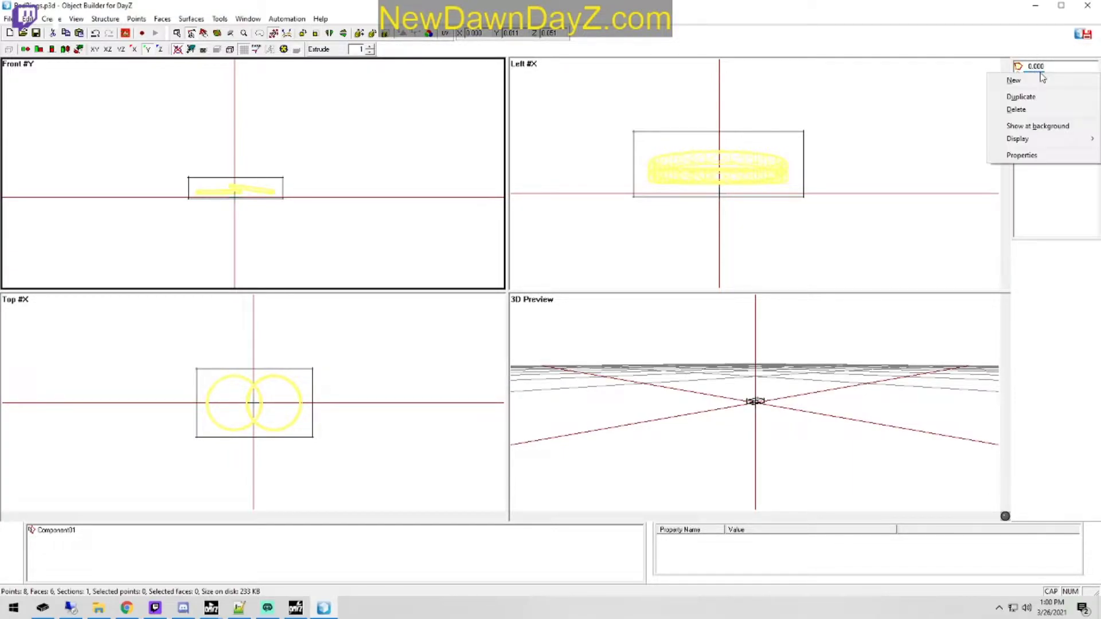
click(1036, 112)
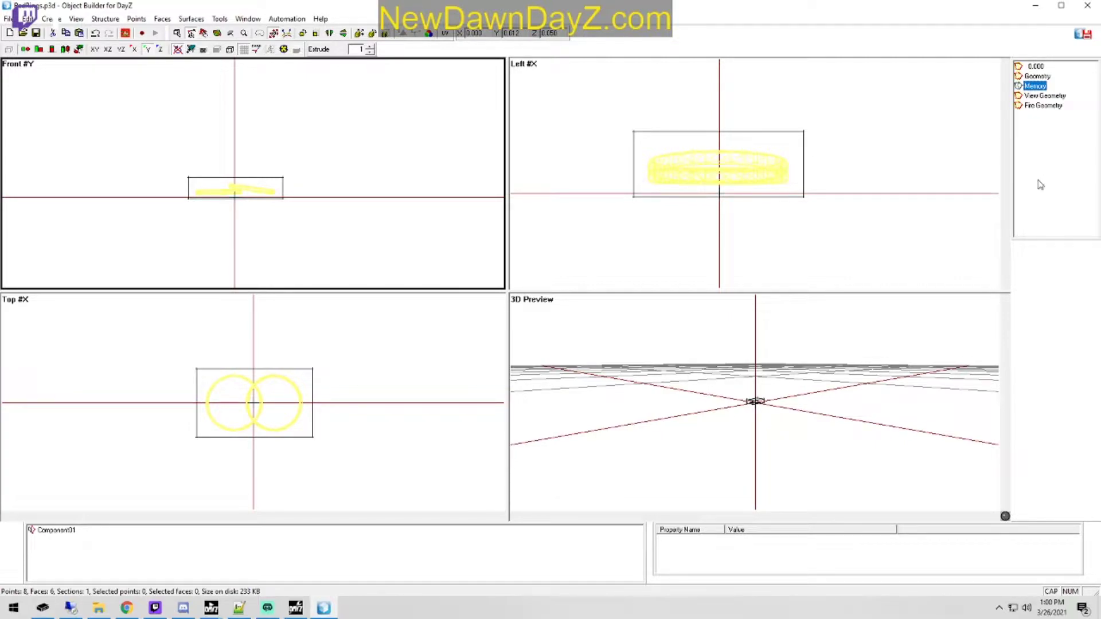
Step: Open the View Geometry LOD and scale its box up well beyond the rings
double_click(1049, 99)
double_click(1049, 99)
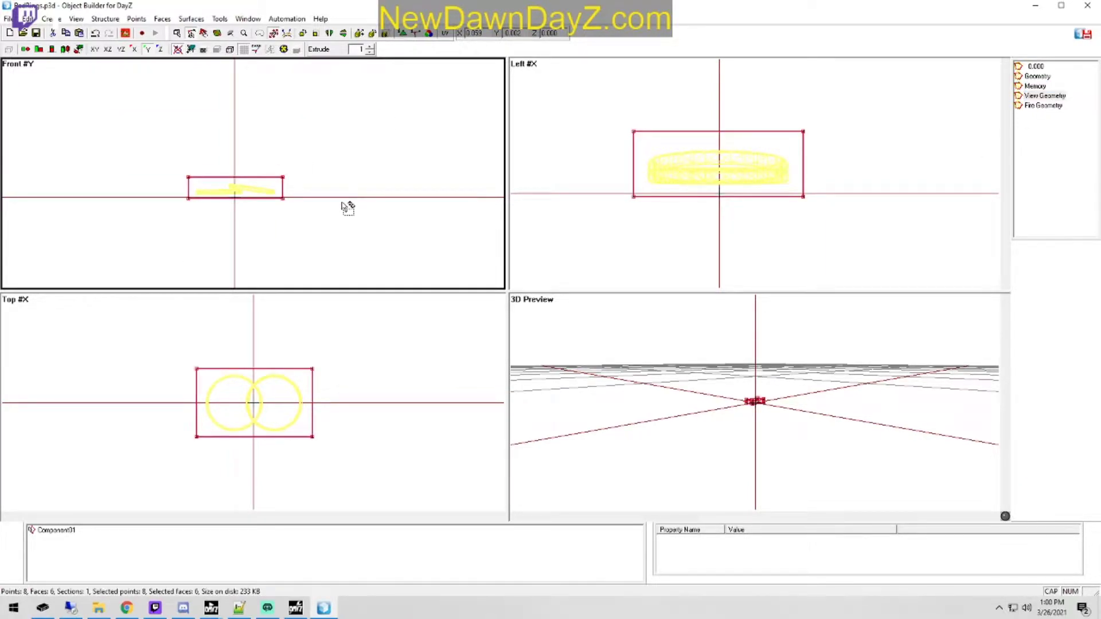
drag(350, 200, 390, 214)
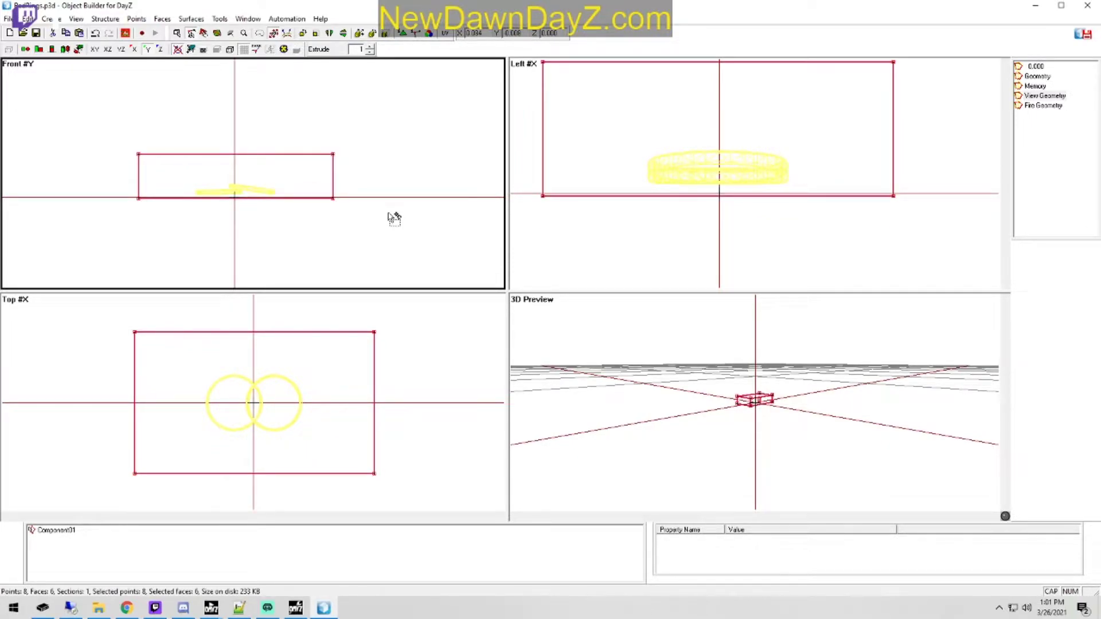
scroll(411, 196, down, 2)
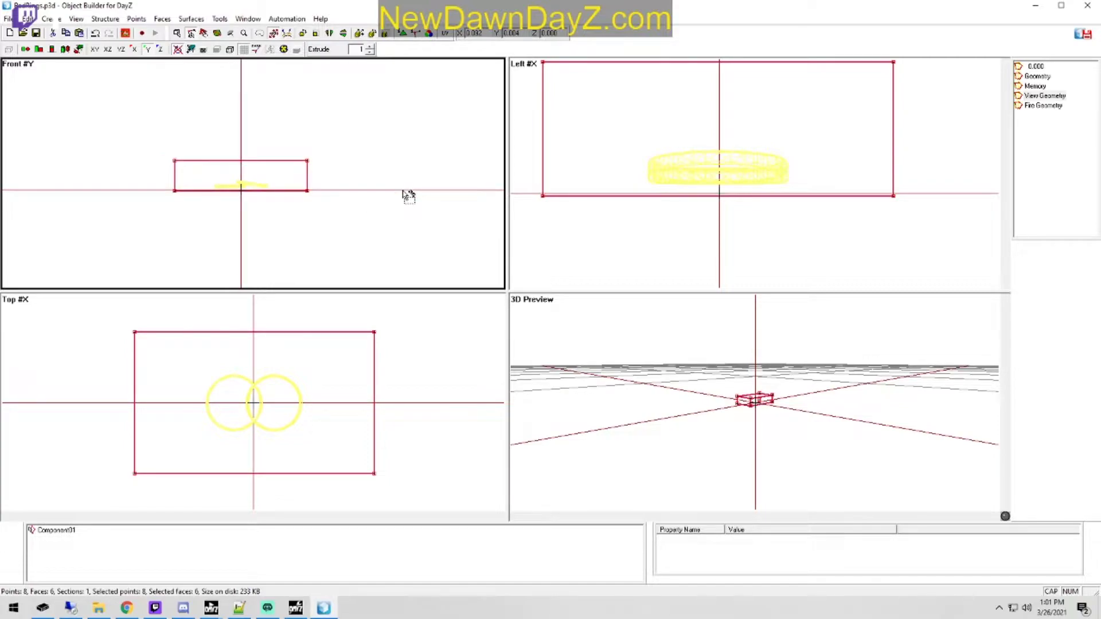
Step: Stretch the View Geometry box further outward around the rings, undoing an unwanted scaling attempt
drag(282, 229, 379, 139)
drag(111, 236, 383, 127)
click(274, 32)
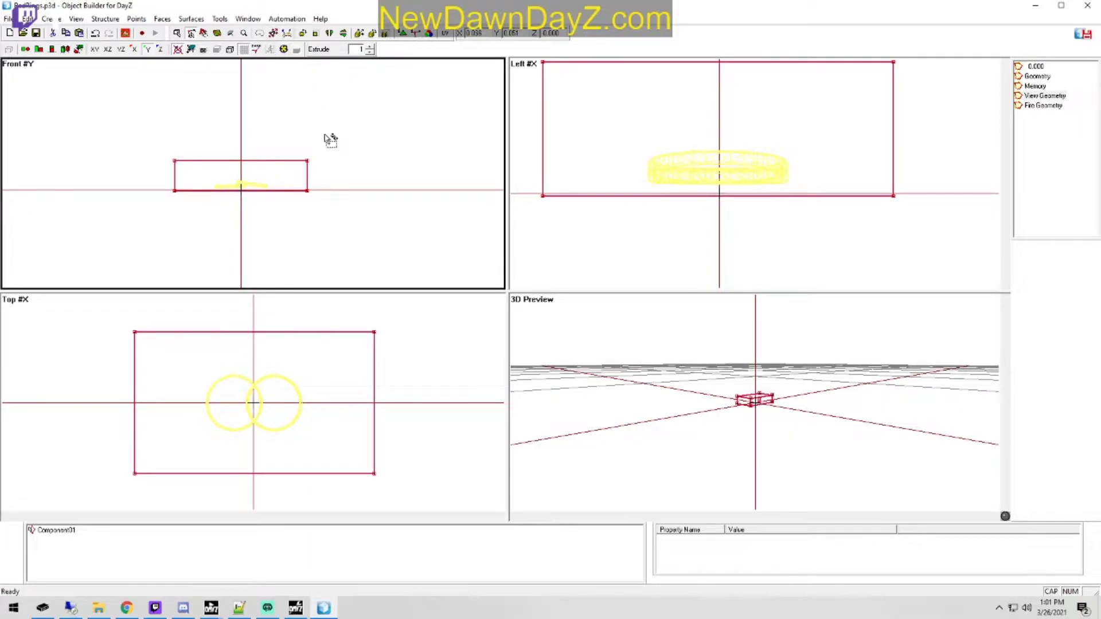
drag(357, 198, 377, 184)
drag(364, 206, 365, 199)
key(ctrl+z)
drag(438, 411, 464, 408)
drag(771, 221, 809, 228)
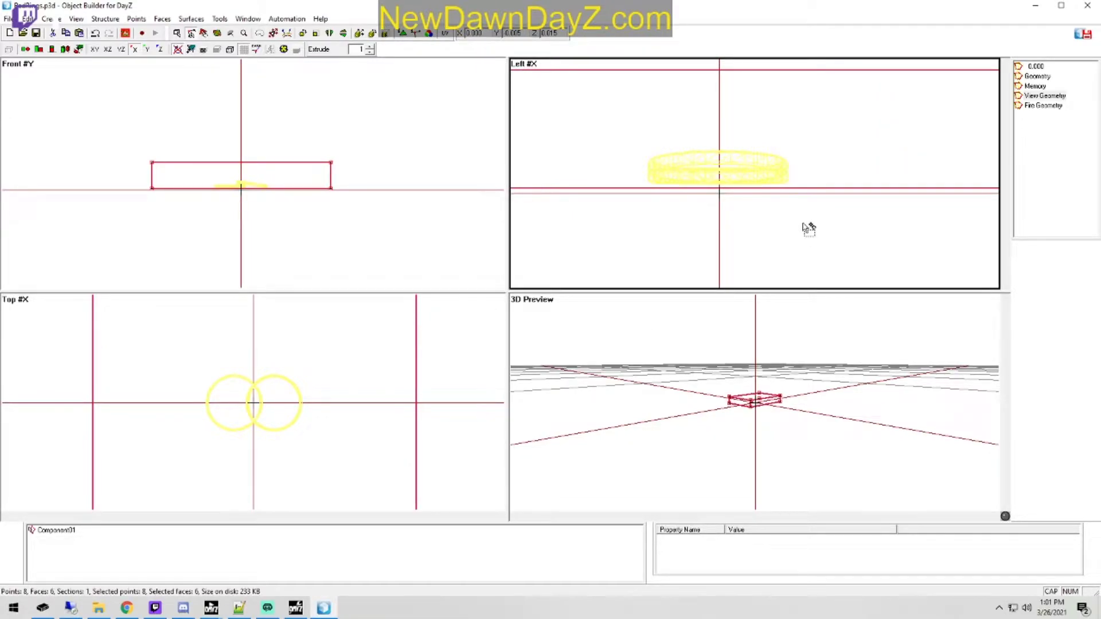
scroll(373, 401, down, 2)
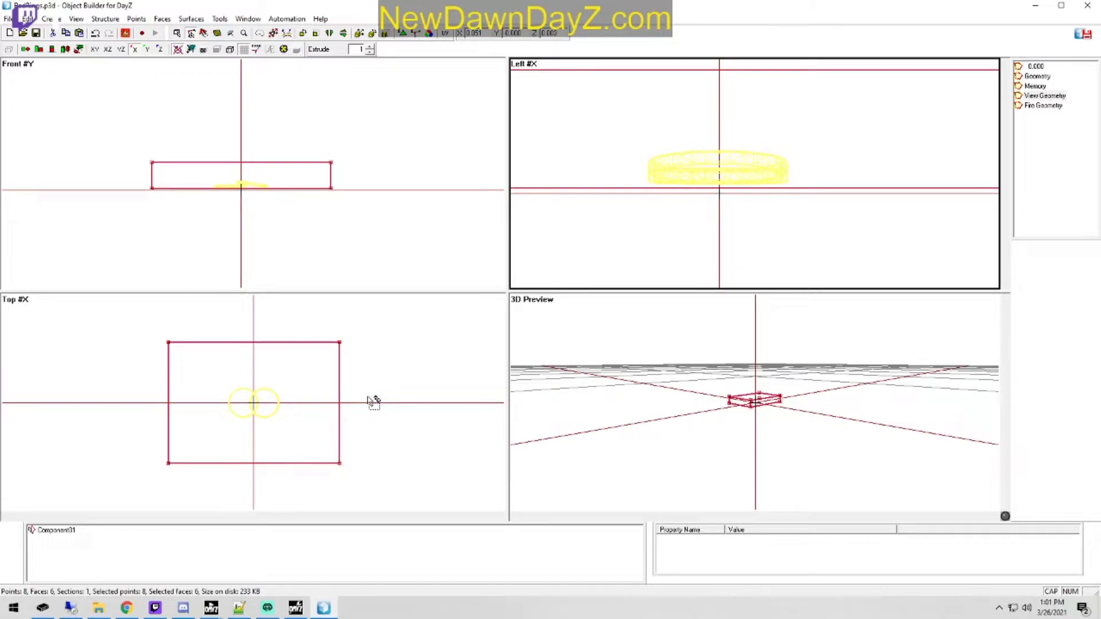
scroll(788, 232, down, 3)
scroll(786, 214, down, 2)
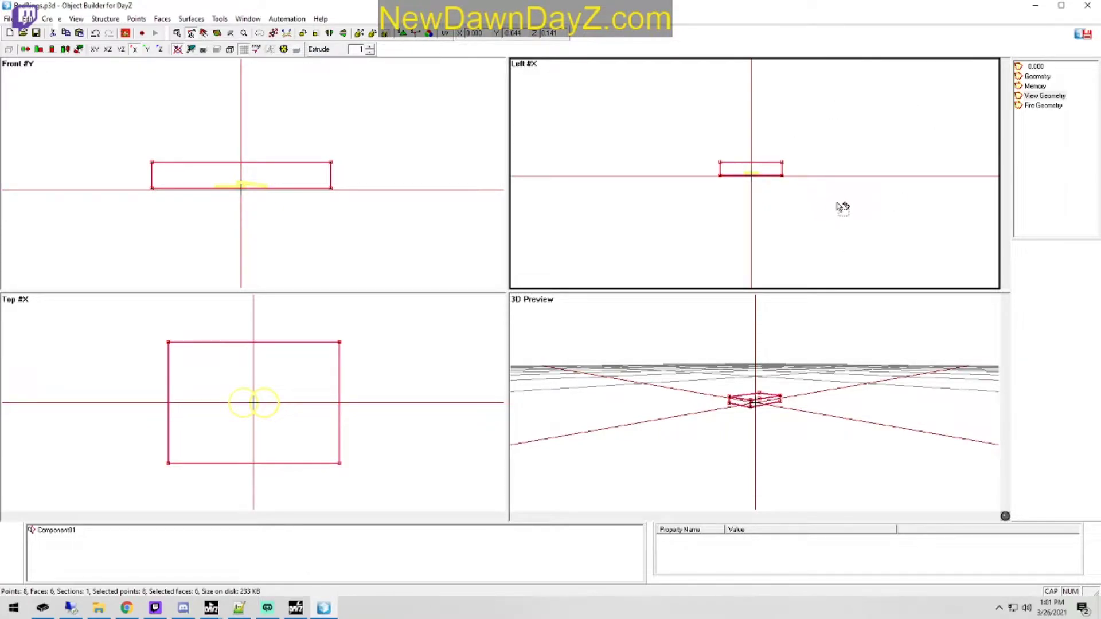
Step: Insert the simple_new_skeleton_m proxy from the P:\player proxy folder as a size reference
click(45, 19)
click(68, 124)
click(177, 115)
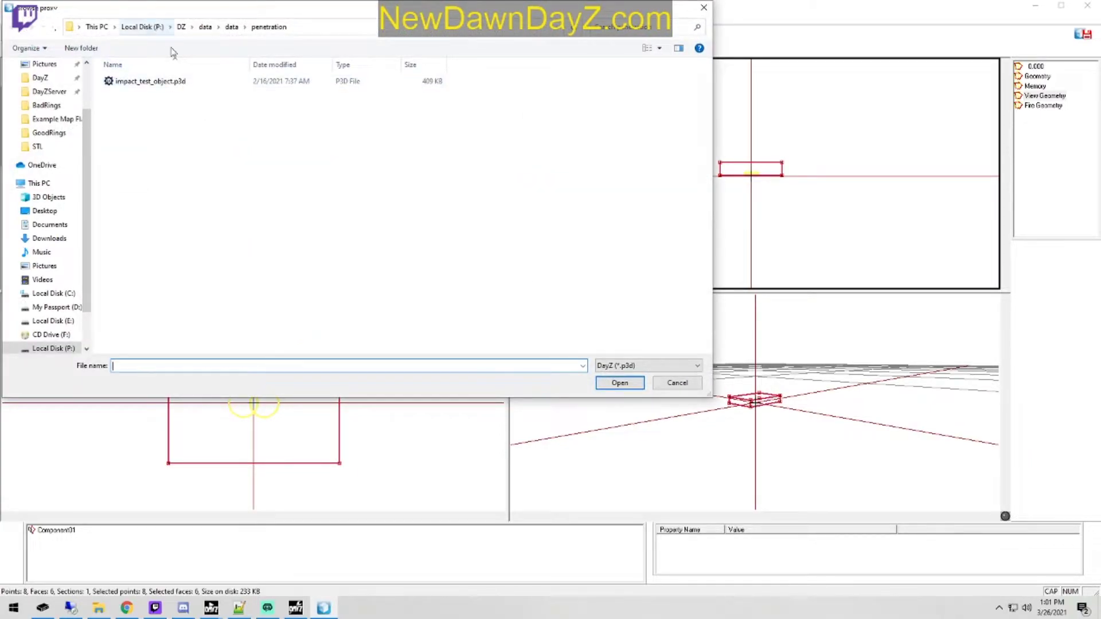
click(152, 27)
scroll(192, 258, down, 6)
scroll(192, 257, down, 2)
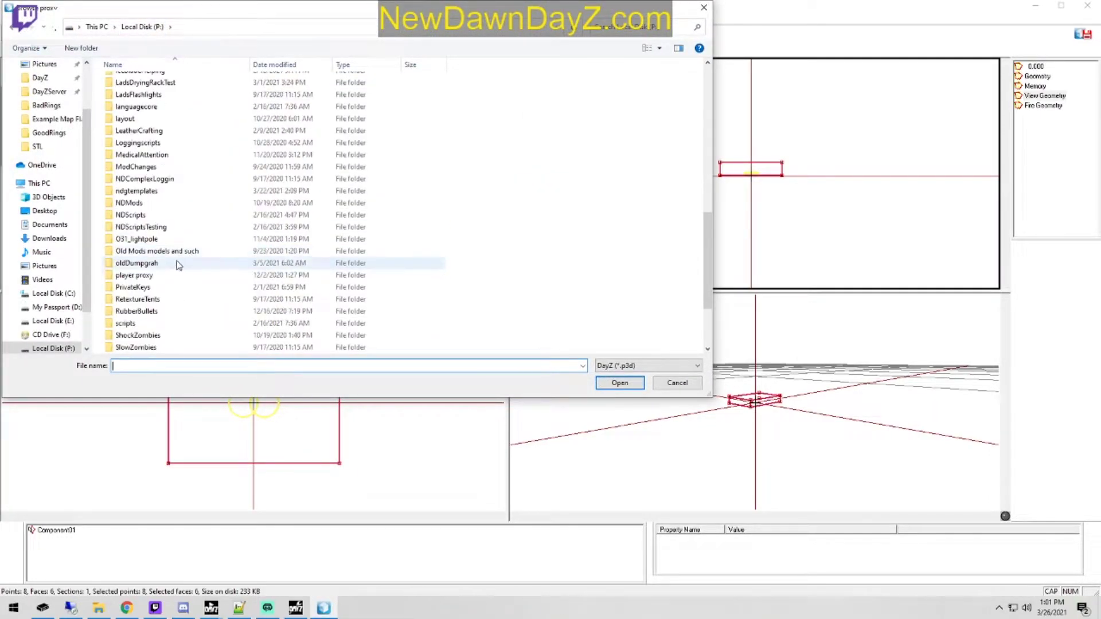
double_click(178, 274)
double_click(158, 129)
click(142, 150)
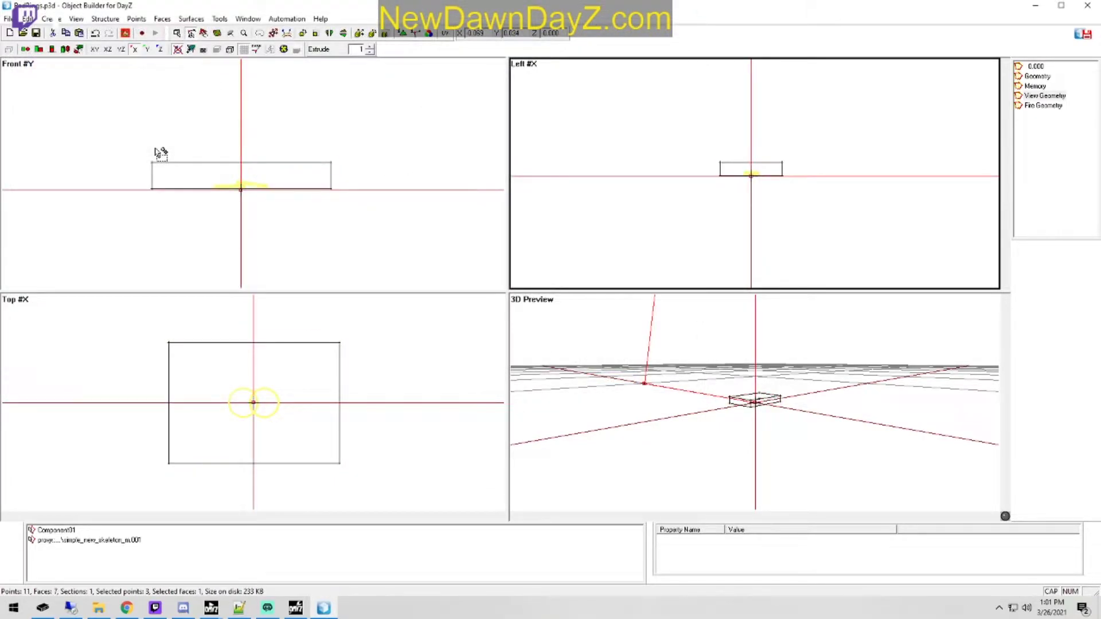
Step: Preview the View Geometry box beside the player model in Buldozer, then return to Object Builder
drag(785, 154, 780, 184)
drag(815, 137, 717, 199)
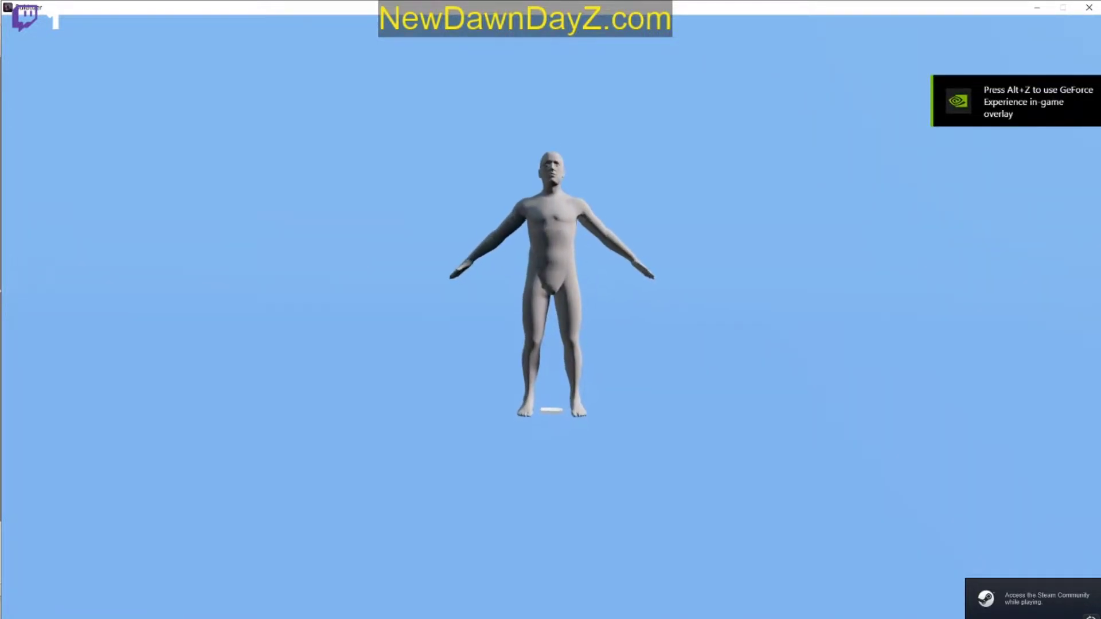
scroll(551, 310, up, 5)
scroll(550, 310, down, 5)
scroll(550, 310, up, 2)
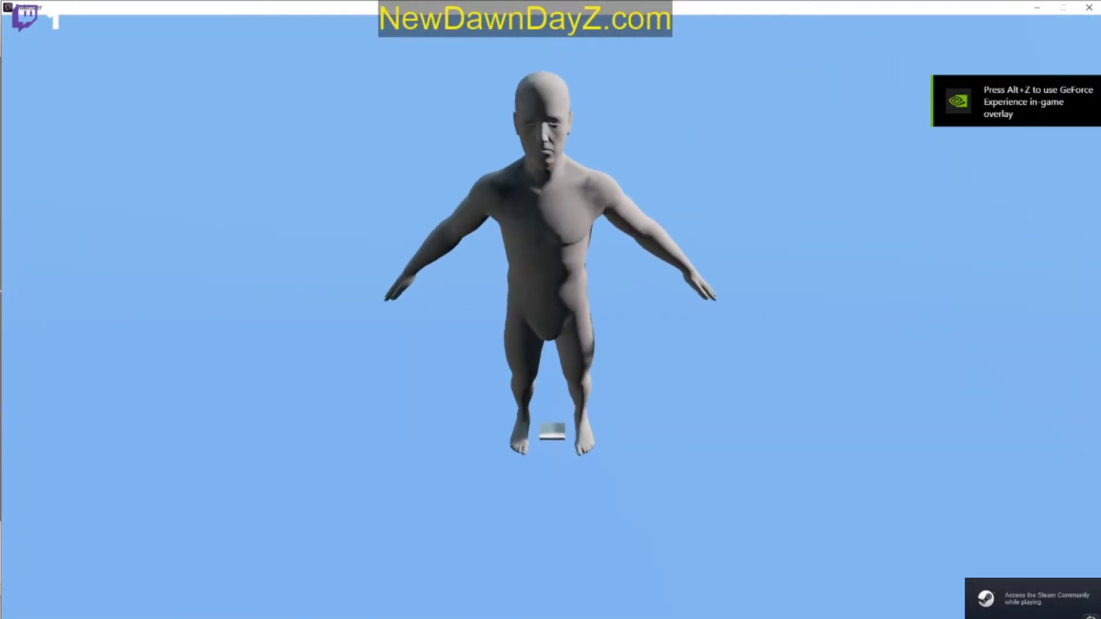
middle_drag(551, 309, 603, 264)
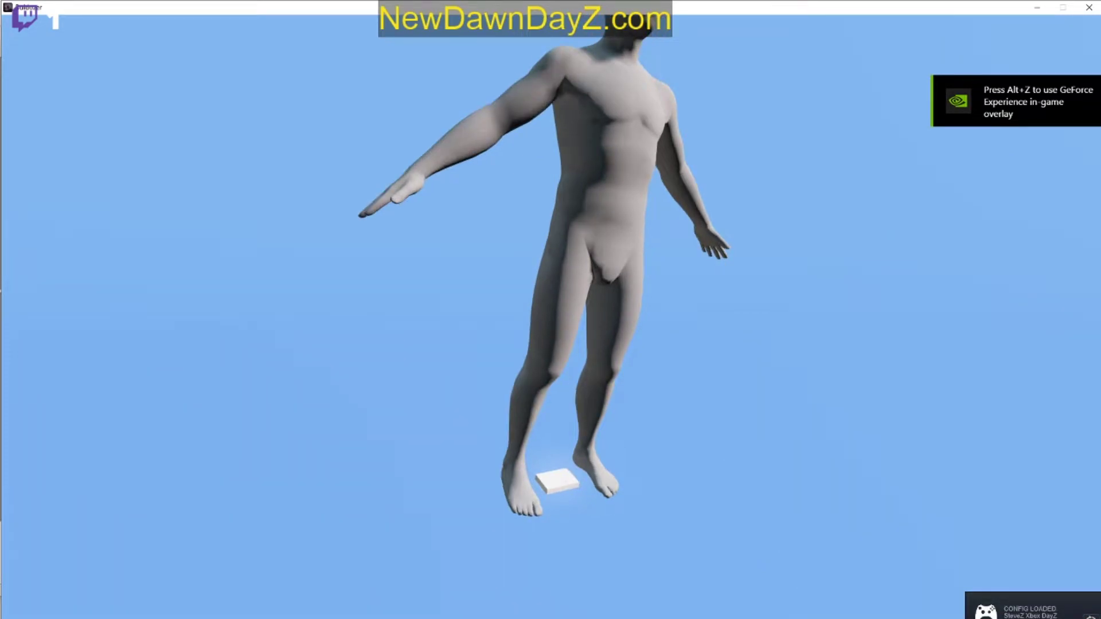
key(super)
click(328, 606)
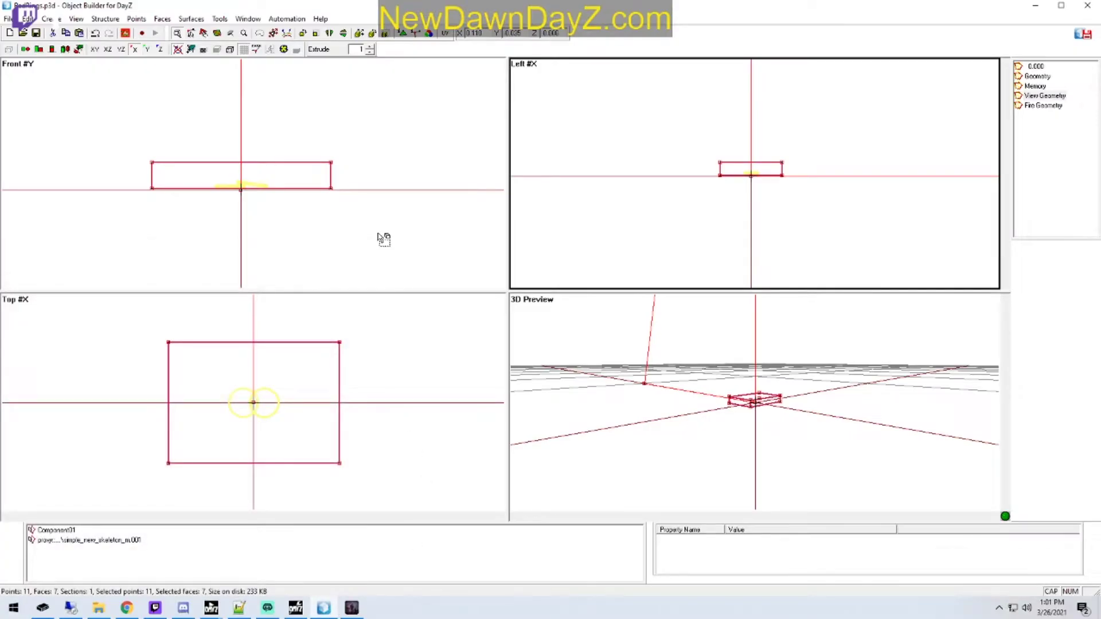
right_drag(386, 232, 381, 242)
key(ctrl+z)
right_drag(421, 411, 382, 421)
mouse_move(831, 207)
right_down()
mouse_move(821, 208)
mouse_move(825, 227)
right_up()
key(ctrl+z)
Step: Select only the View Geometry box, without the player proxy, and scale its width and depth down close to the rings
click(393, 412)
drag(319, 482, 393, 322)
right_drag(446, 417, 409, 415)
scroll(912, 166, up, 5)
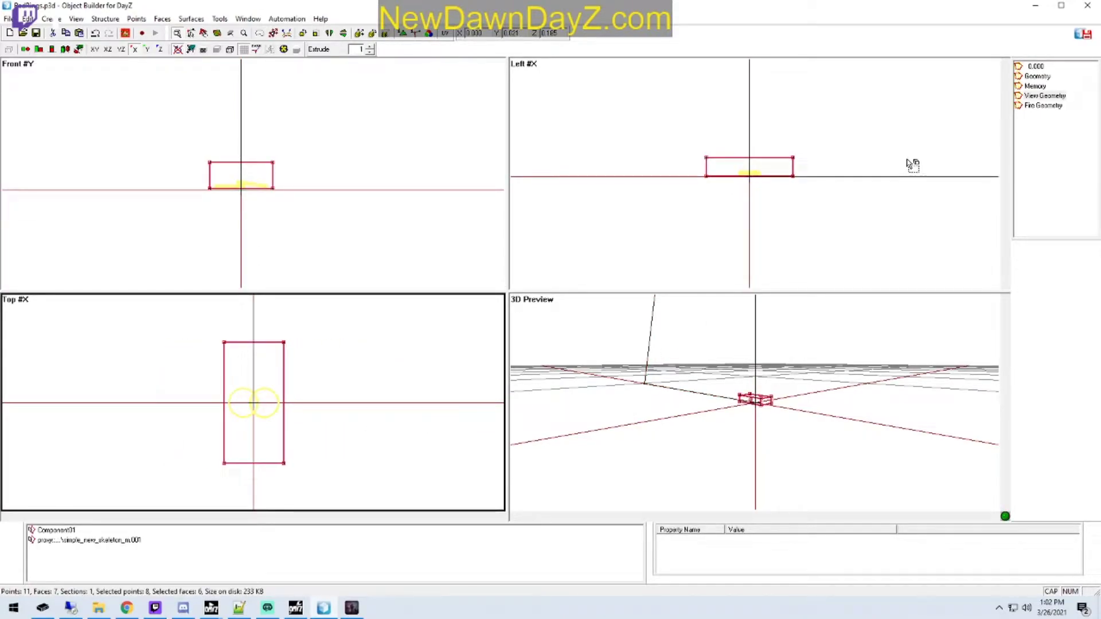
right_drag(872, 274, 831, 280)
Step: Lower the box's upper vertices to just above the rings and check its size beside the player model in Buldozer
drag(178, 201, 175, 171)
key(v)
right_drag(348, 180, 353, 206)
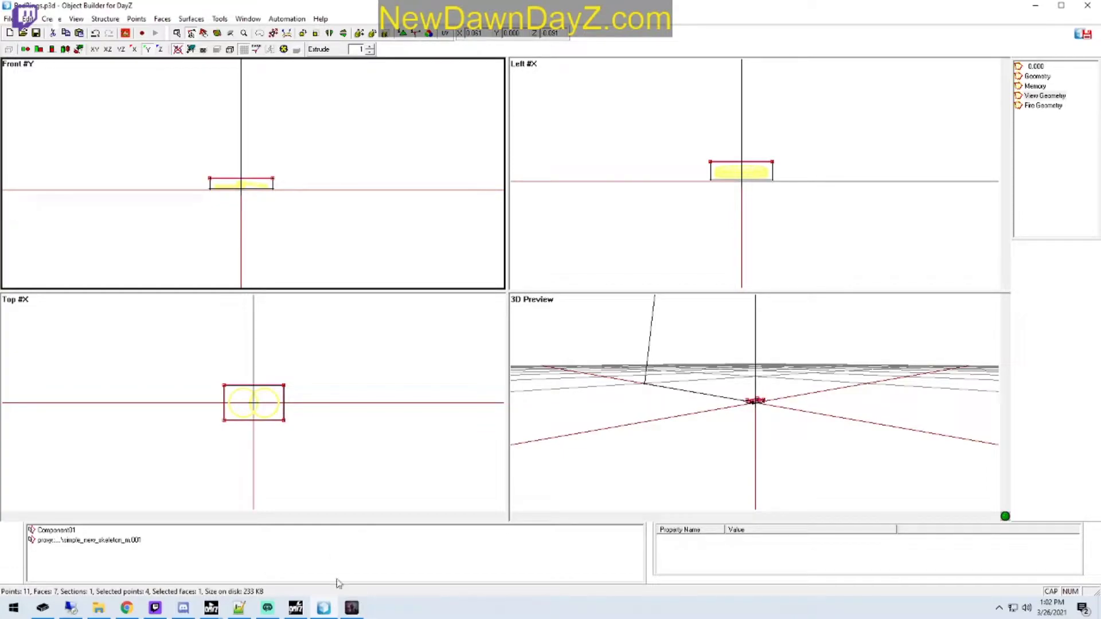
click(351, 607)
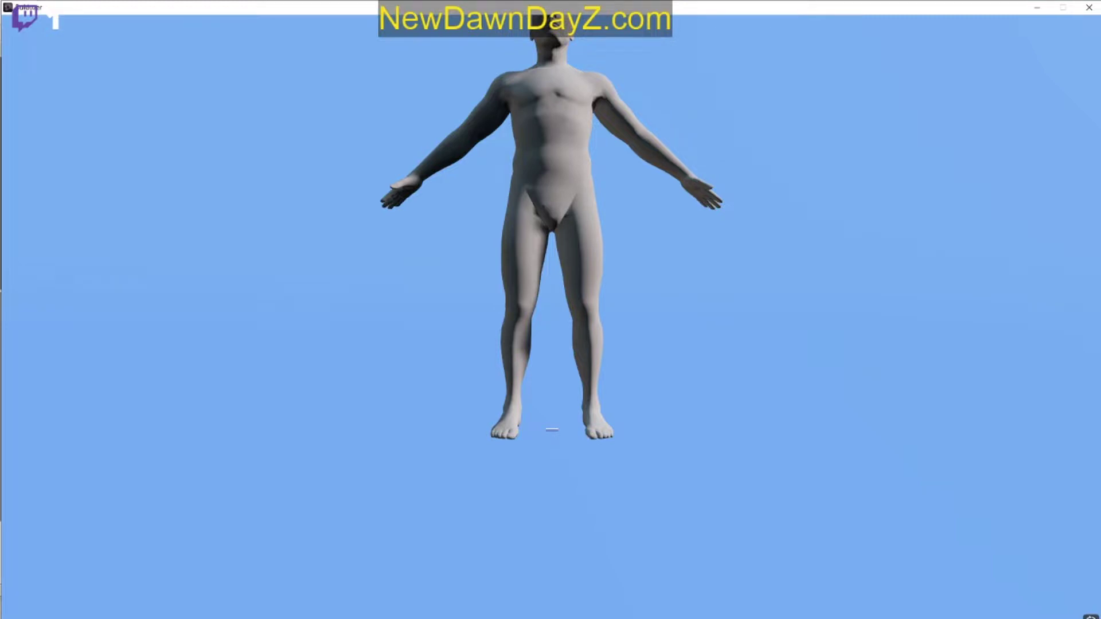
key(super)
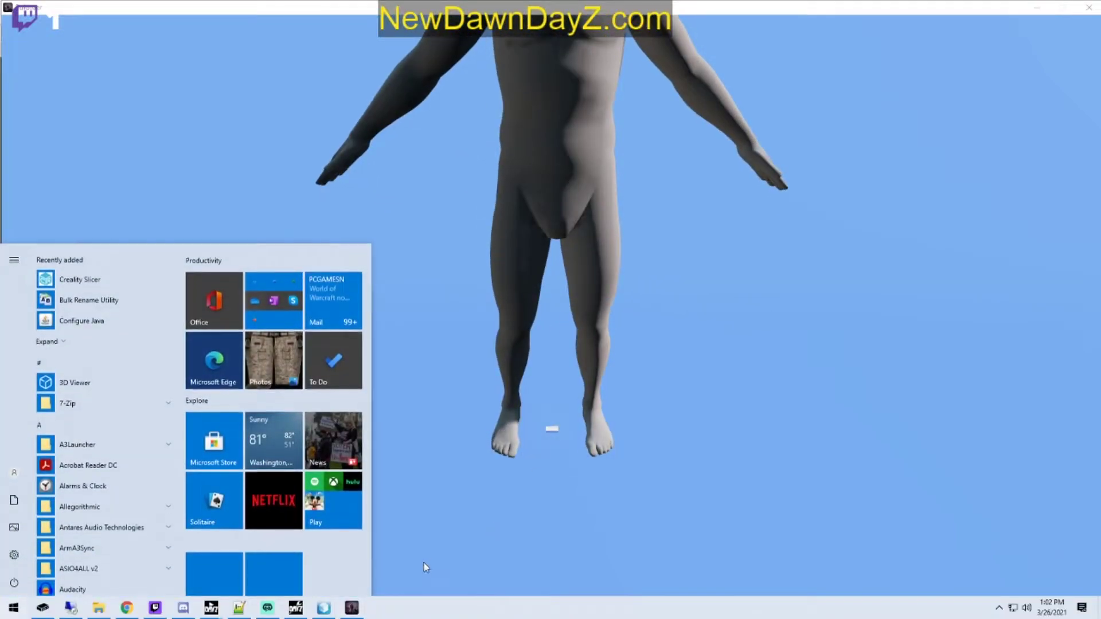
Step: Return to Object Builder and undo the View Geometry box's scaling and height edits, bringing back the larger box
click(324, 608)
drag(179, 240, 334, 148)
click(366, 254)
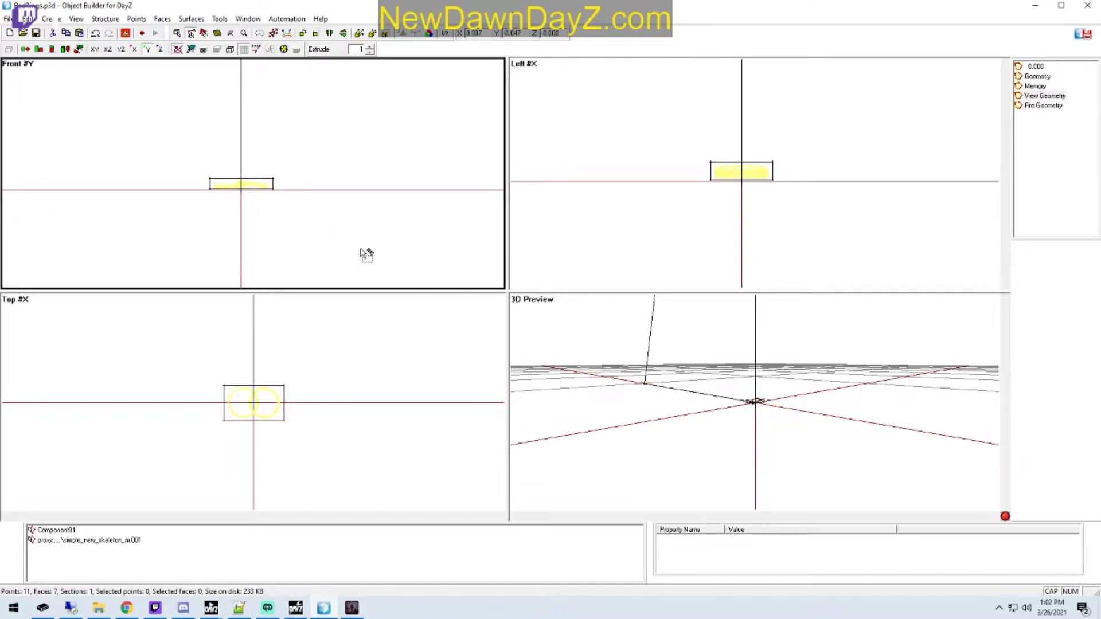
key(ctrl+z)
key(ctrl+z)
key(ctrl+z)
key(ctrl+z)
key(ctrl+z)
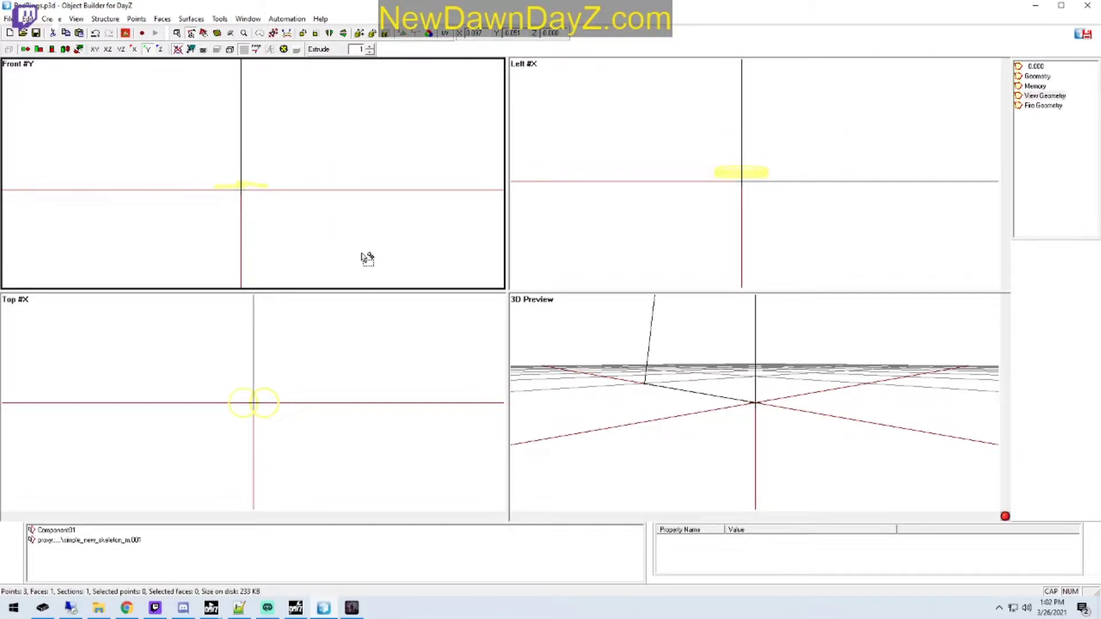
key(ctrl+y)
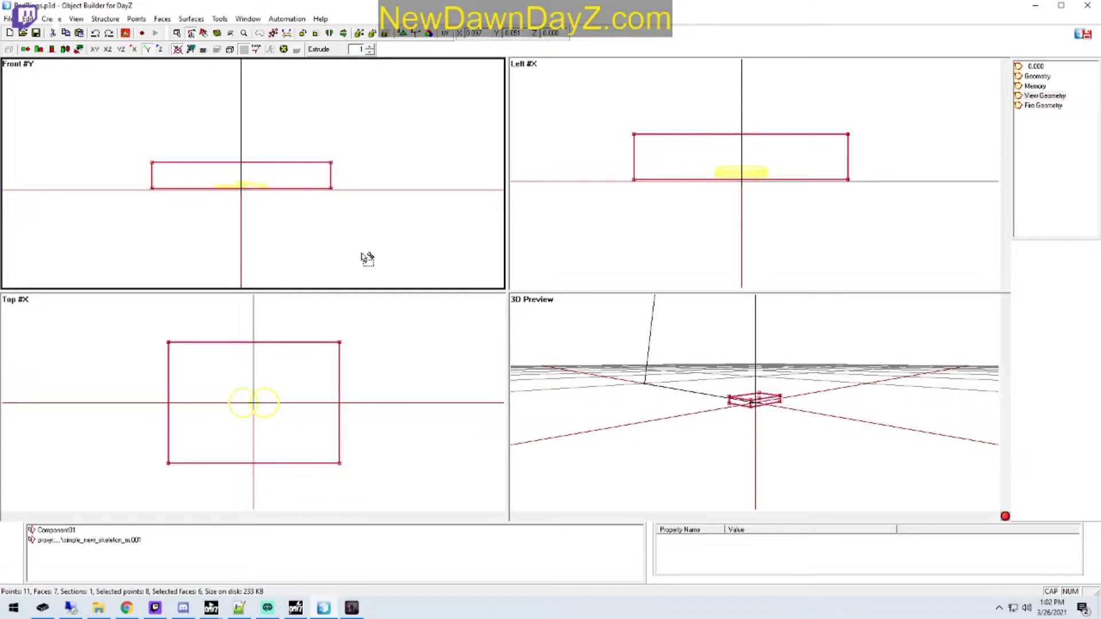
Step: Compare the restored View Geometry box with the player model in Buldozer, then return to Object Builder
click(351, 608)
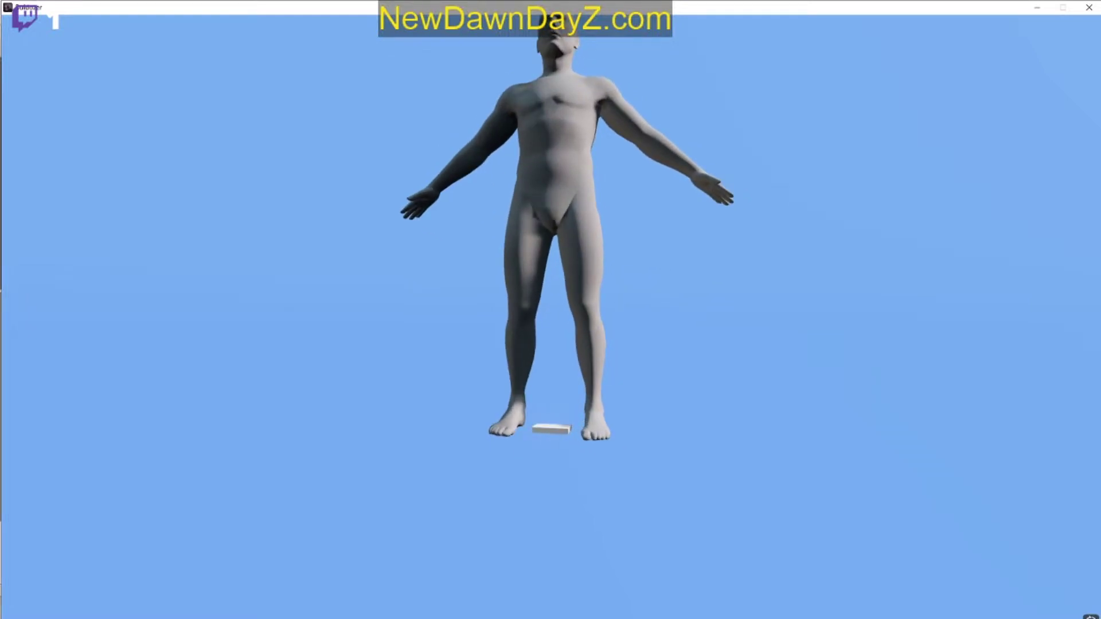
key(super)
key(super)
key(super)
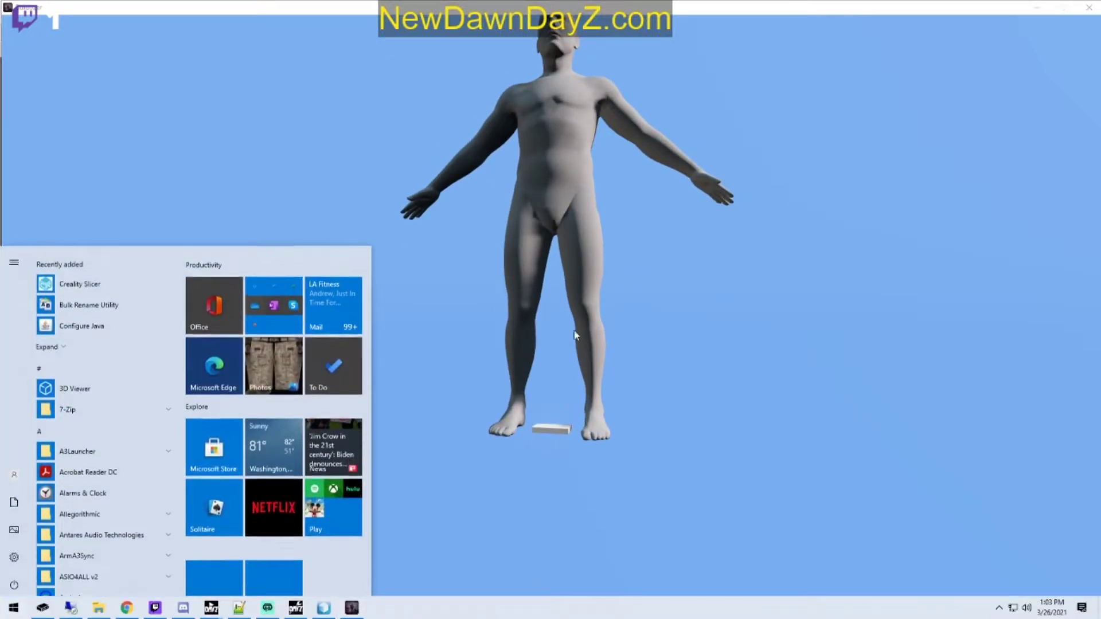
click(324, 607)
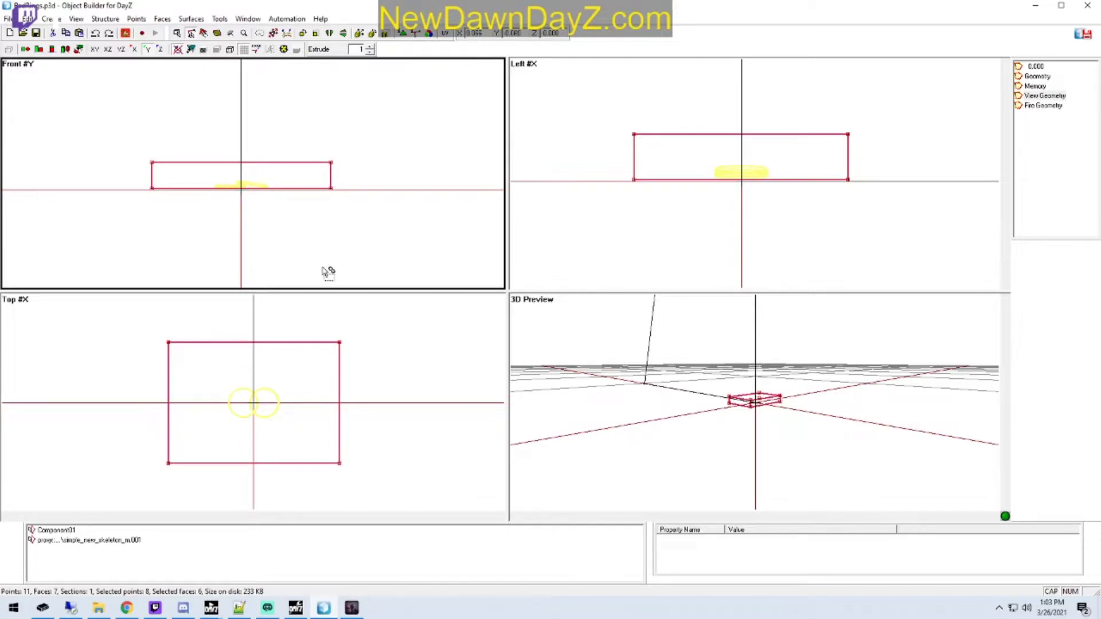
Step: Delete the simple_new_skeleton_m proxy selection from the View Geometry LOD and close the Buldozer window
click(101, 540)
right_click(101, 540)
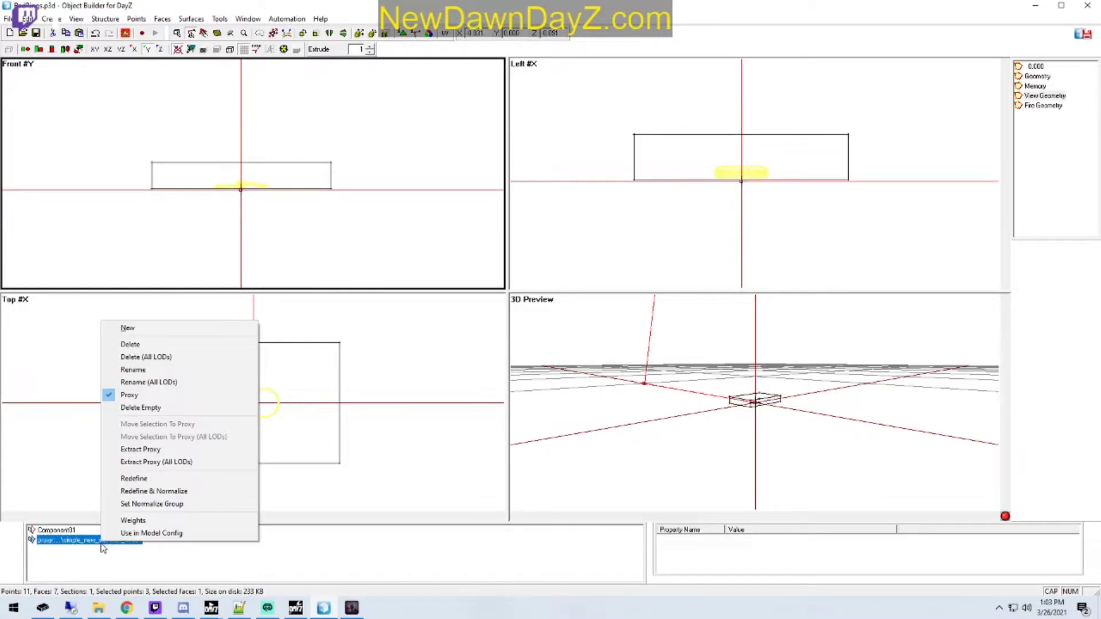
click(144, 345)
right_click(351, 608)
click(321, 587)
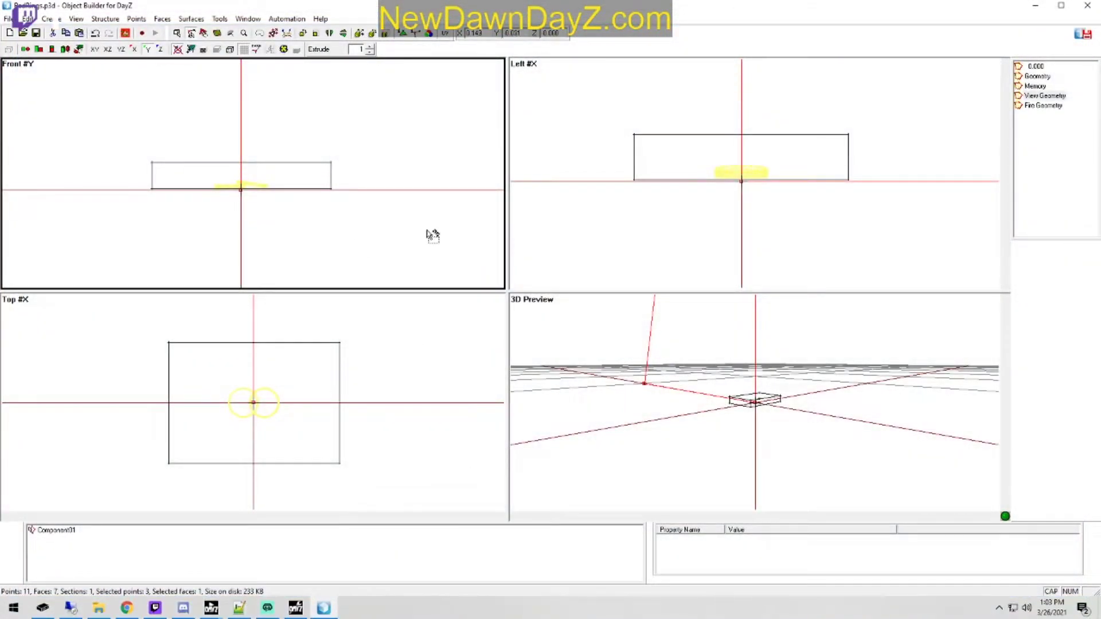
Step: Delete the leftover proxy triangle's points from the View Geometry LOD, keeping only the box
drag(398, 123, 351, 172)
drag(615, 417, 651, 379)
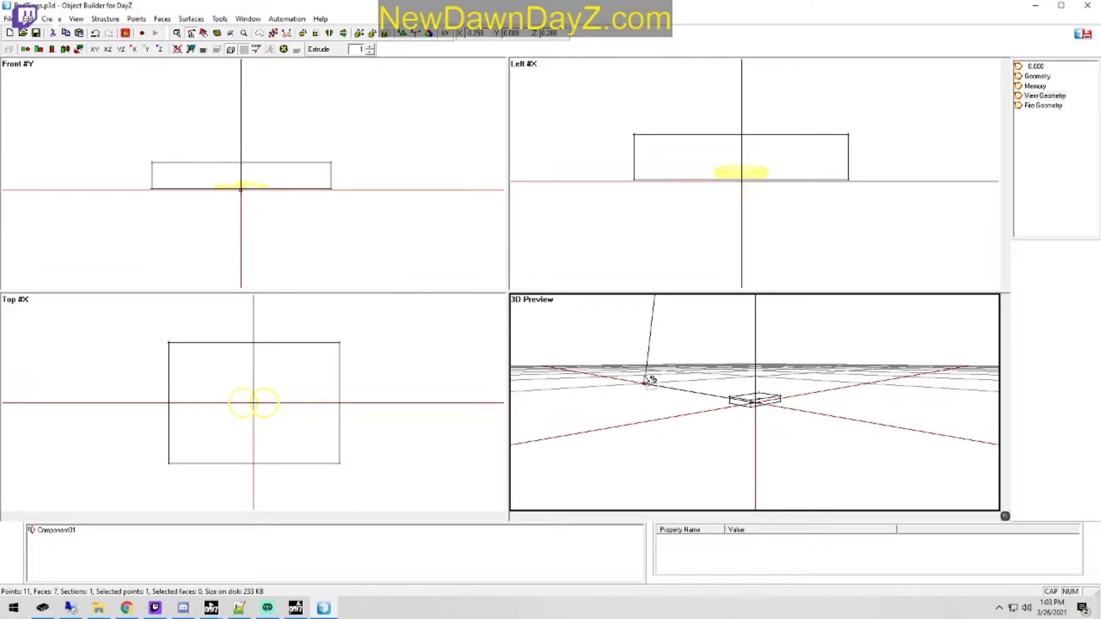
key(Delete)
click(332, 236)
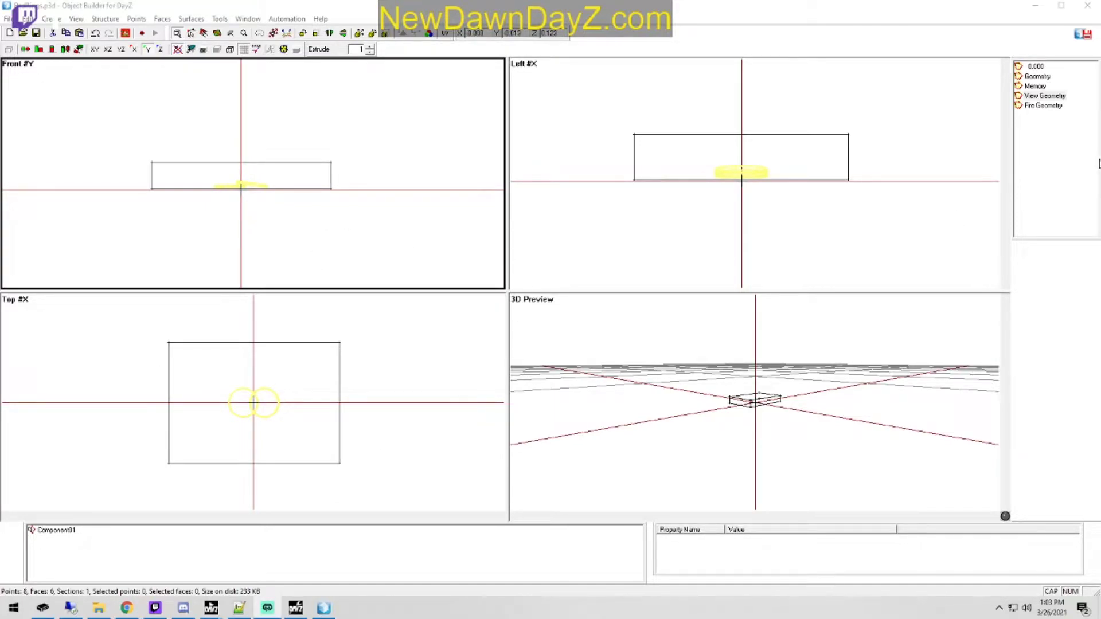
Step: Delete the Component01 named selection from the Memory LOD
click(1035, 86)
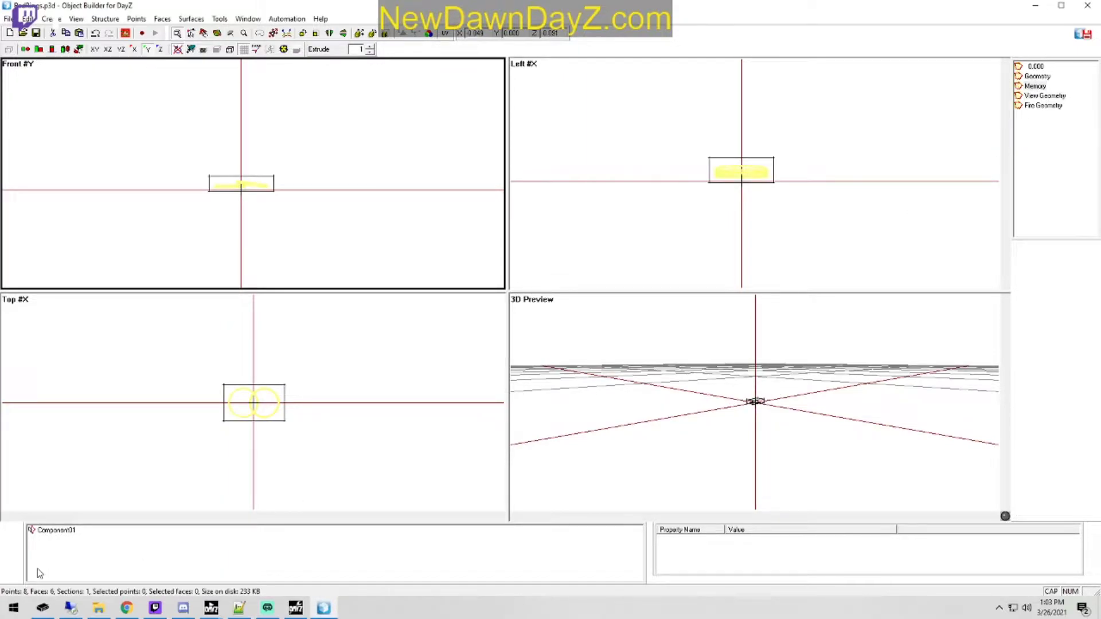
right_click(61, 534)
click(111, 330)
click(772, 370)
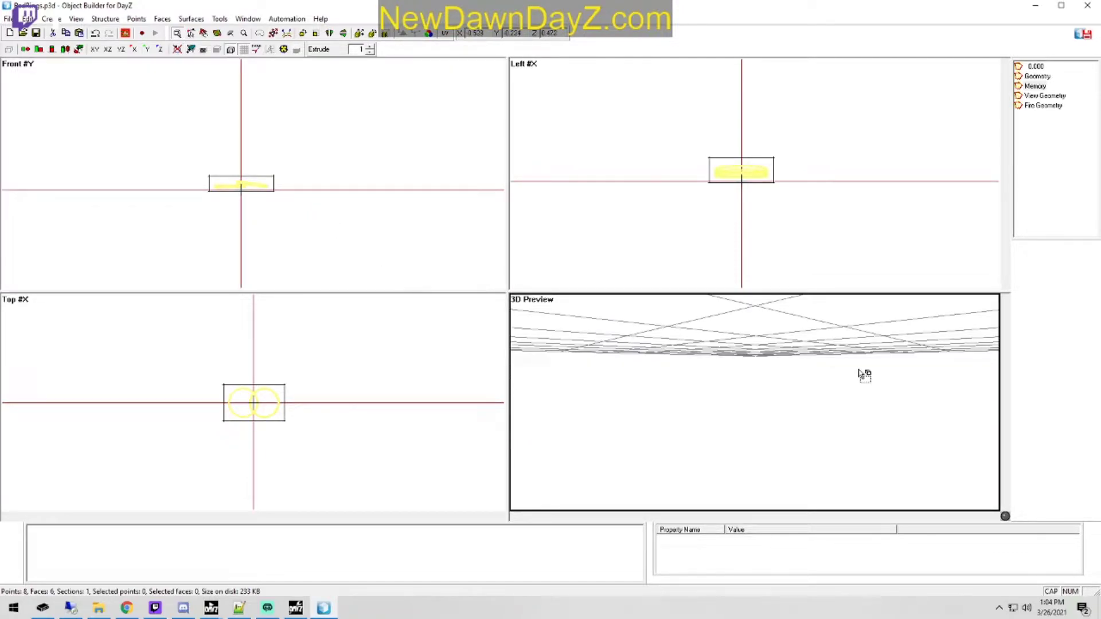
Step: Try to enlarge the Memory LOD box in the 3D preview with the Zoom tool
middle_drag(846, 387, 848, 390)
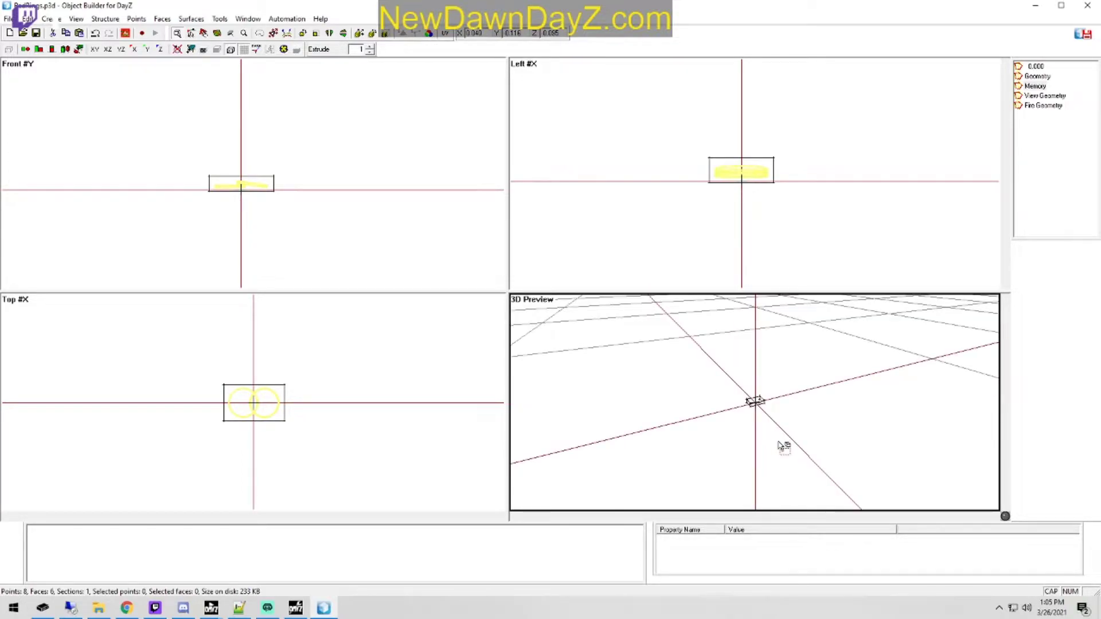
click(136, 18)
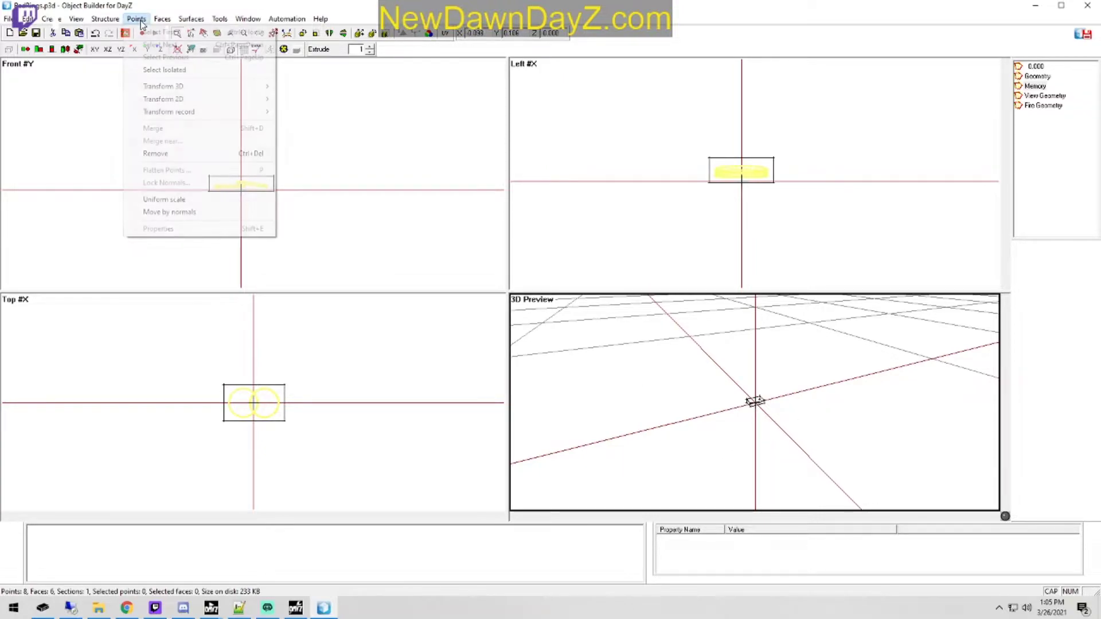
mouse_move(117, 23)
mouse_move(29, 23)
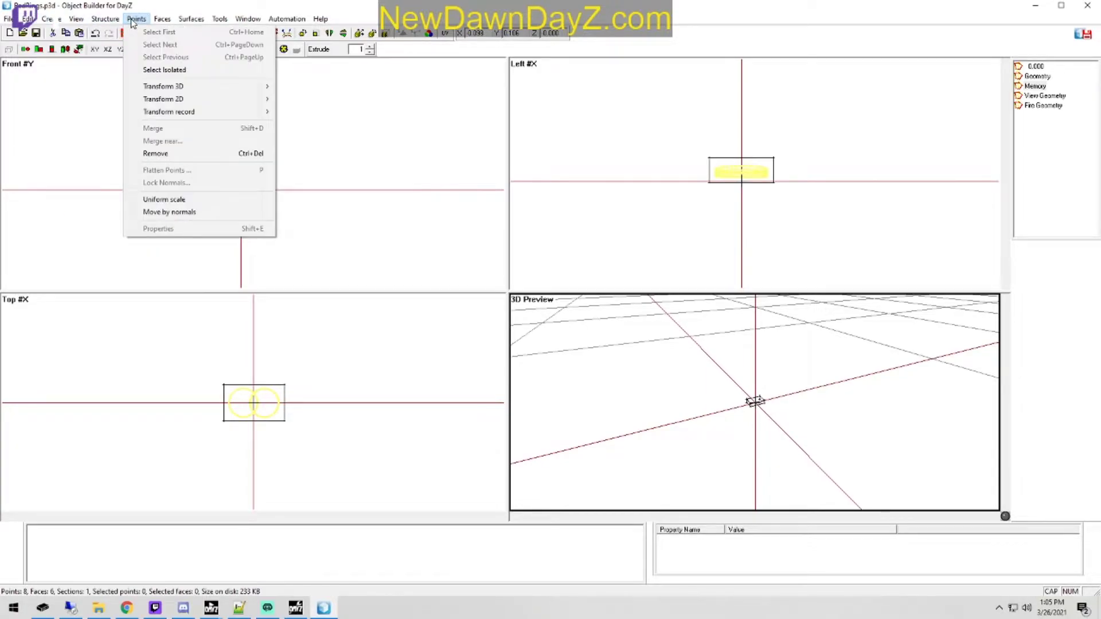
mouse_move(237, 23)
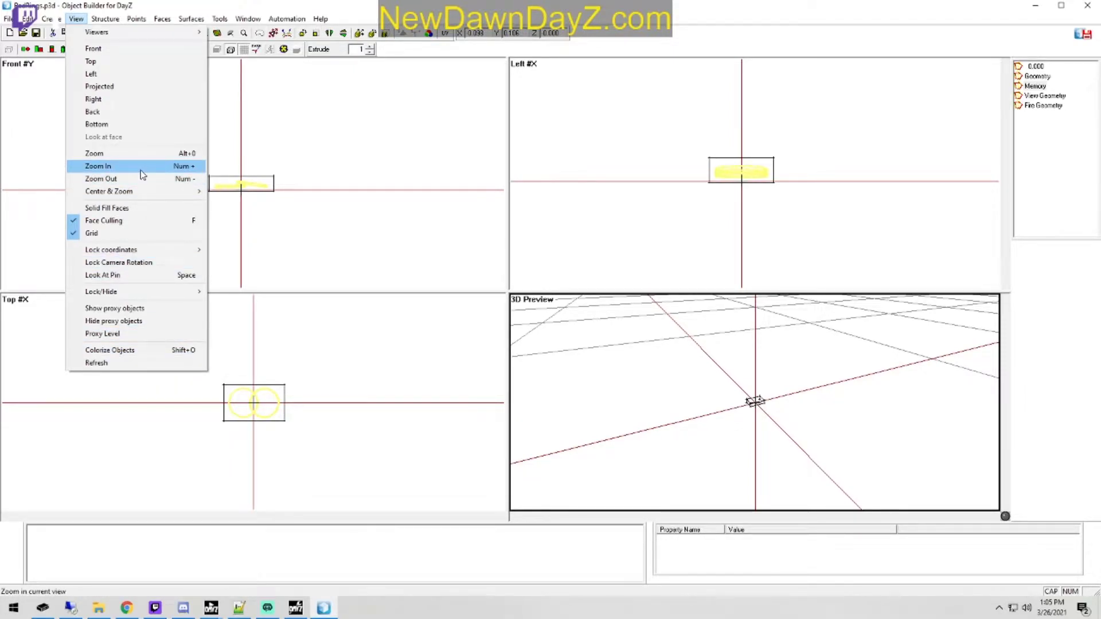
click(142, 154)
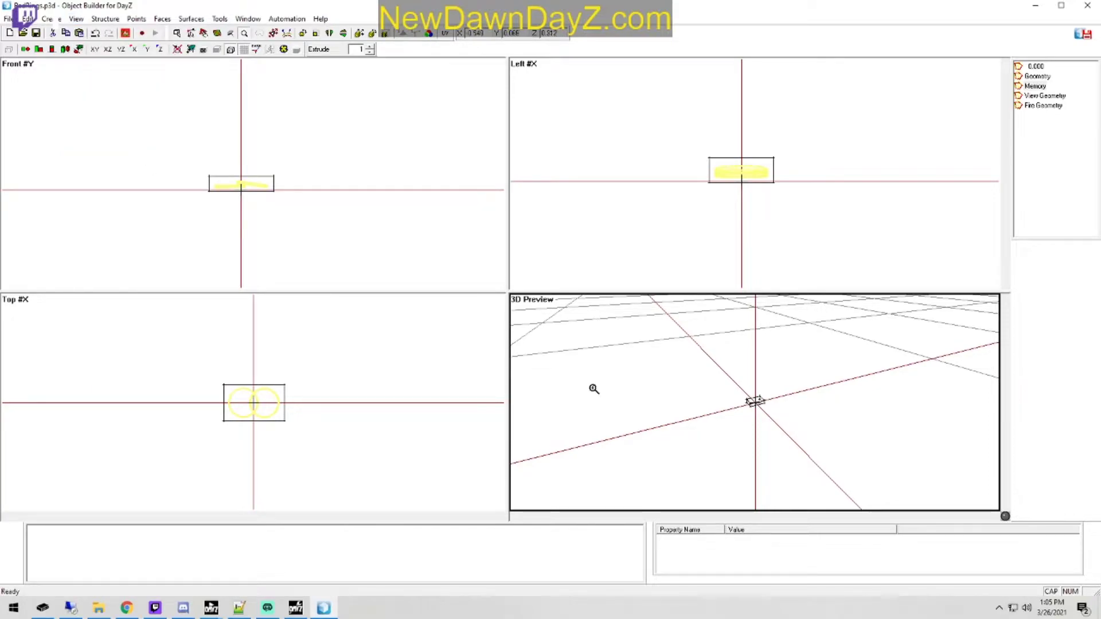
drag(737, 418, 784, 384)
drag(723, 434, 765, 390)
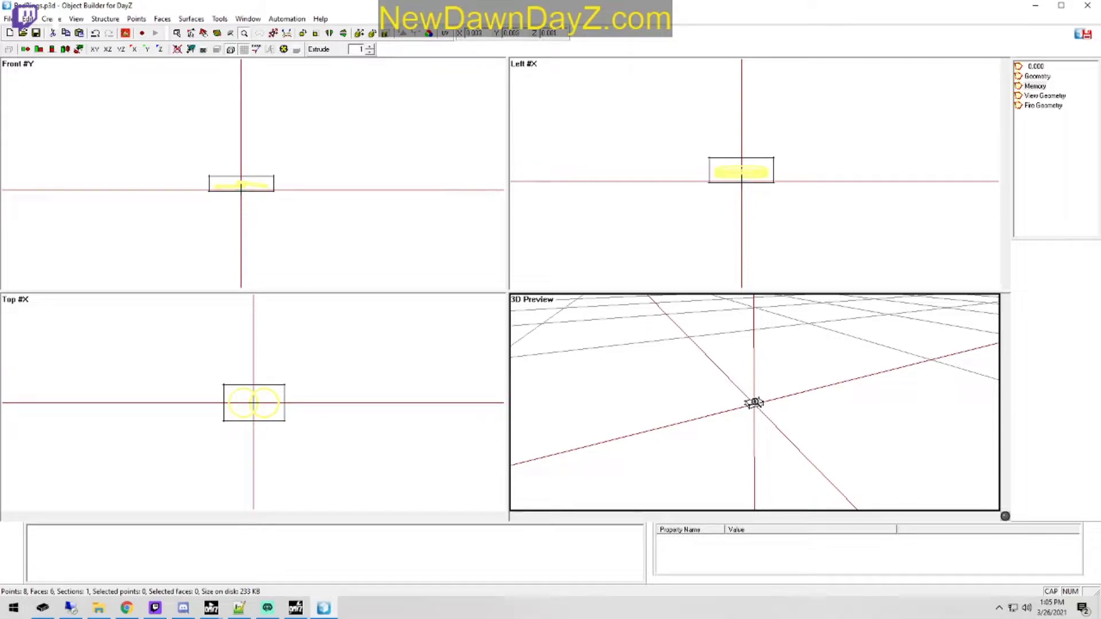
Step: Try the Zoom In command on the Memory LOD box in the 3D preview
click(77, 19)
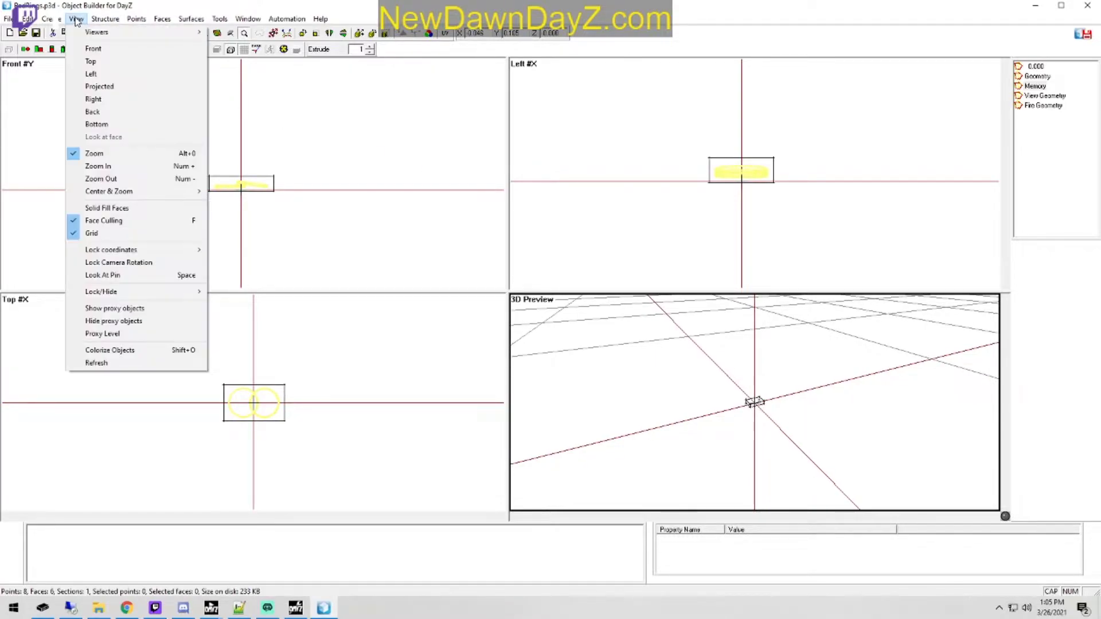
mouse_move(63, 22)
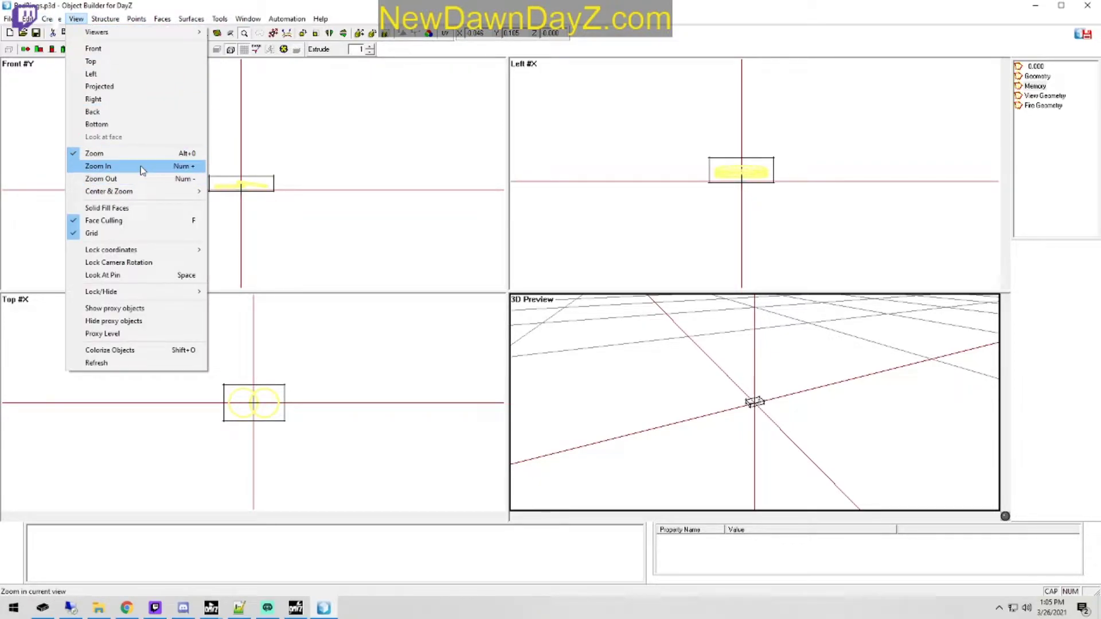
click(143, 170)
click(769, 408)
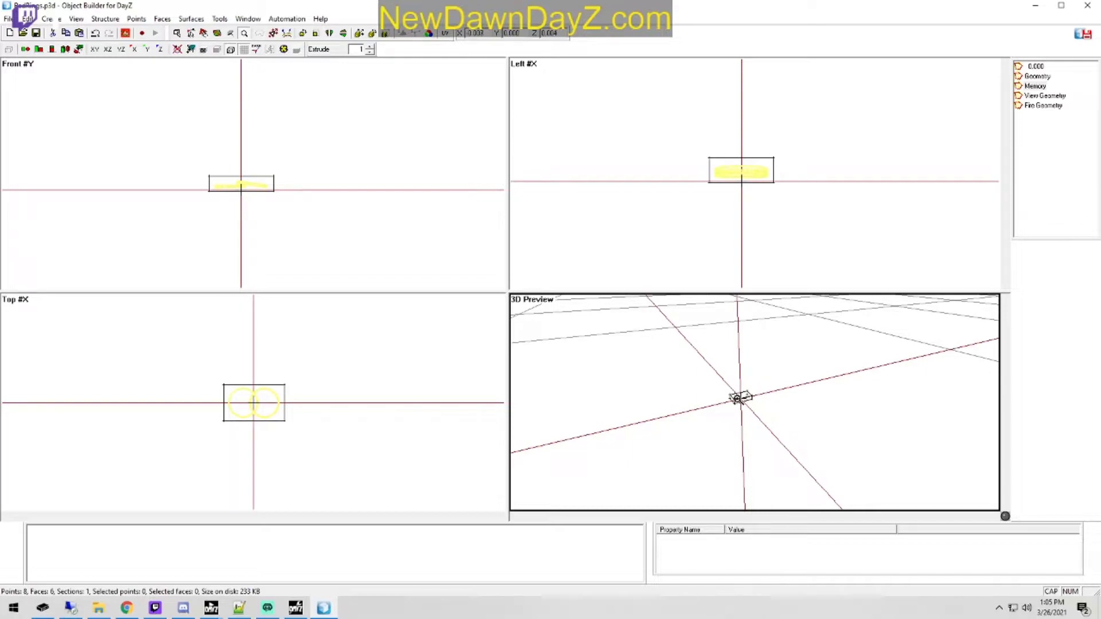
scroll(746, 406, down, 2)
scroll(773, 420, up, 2)
scroll(720, 394, up, 1)
scroll(722, 390, down, 1)
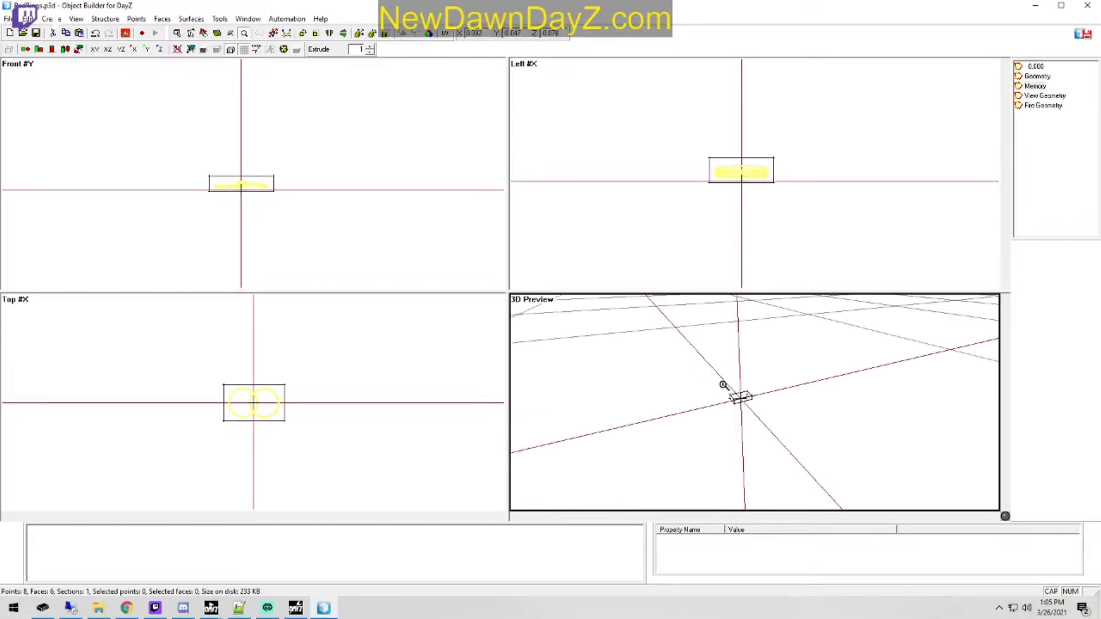
Step: Open the shortcut configuration and select Zoom In as the command to reassign
click(7, 18)
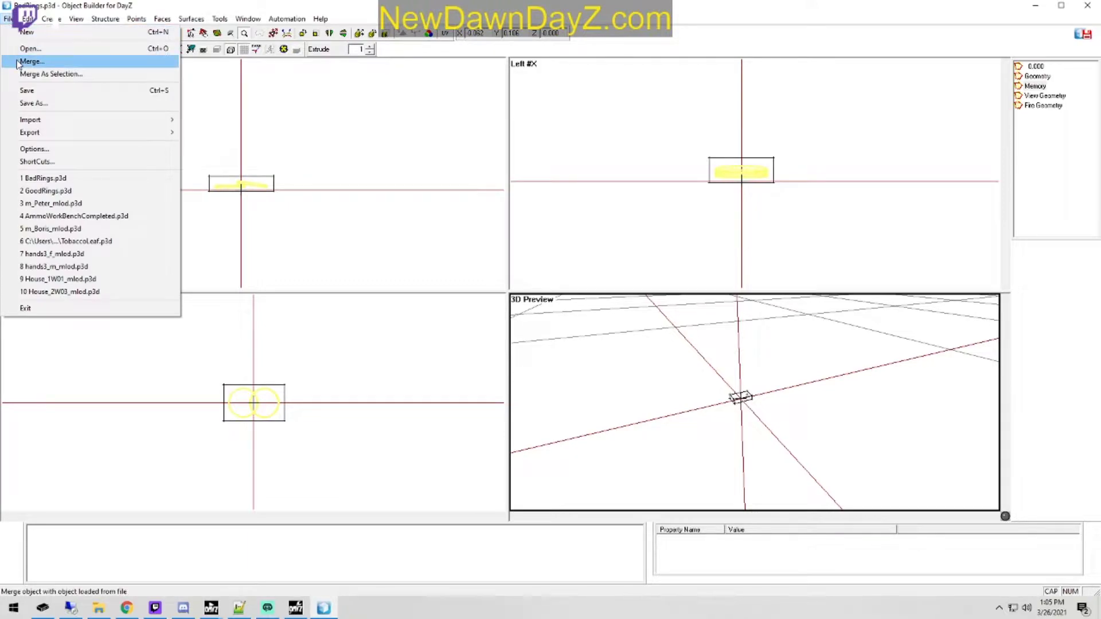
click(67, 162)
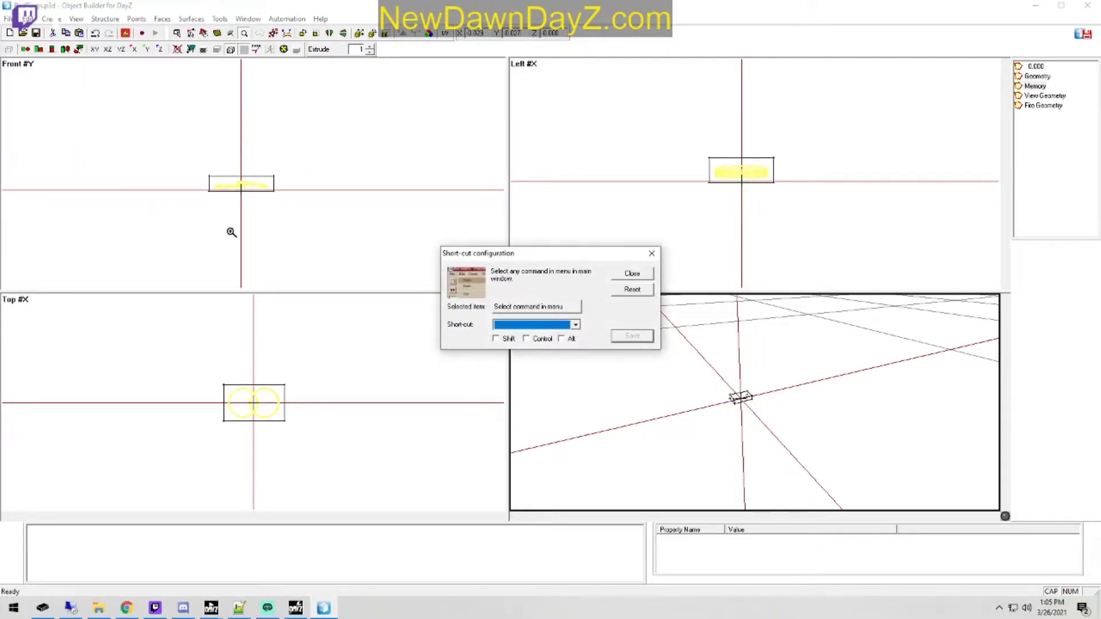
click(576, 325)
scroll(512, 348, down, 4)
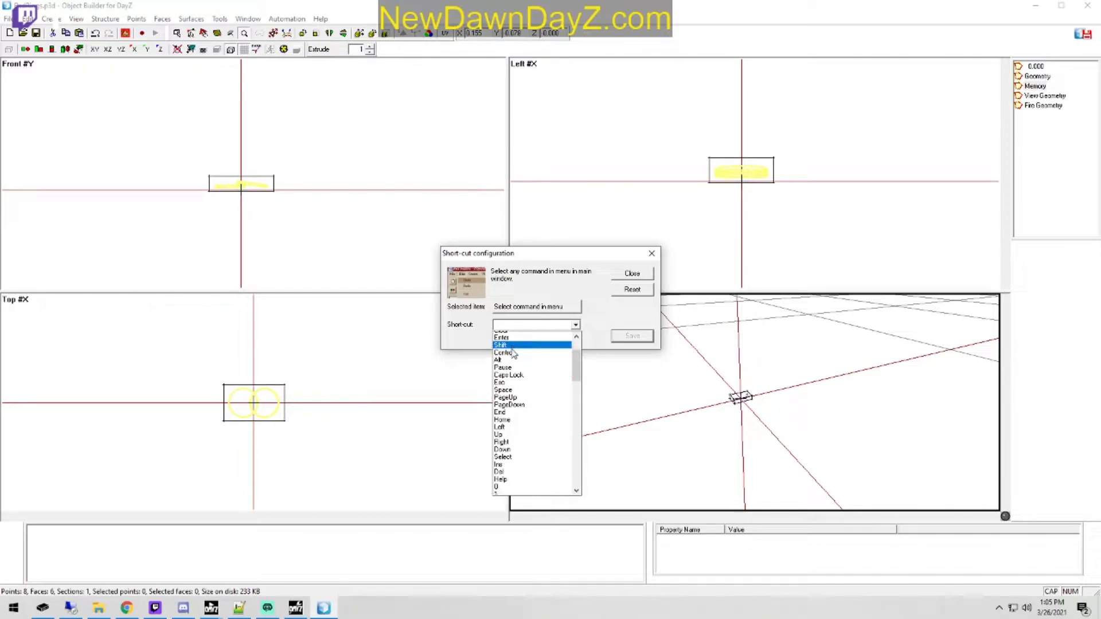
scroll(514, 351, up, 3)
click(569, 294)
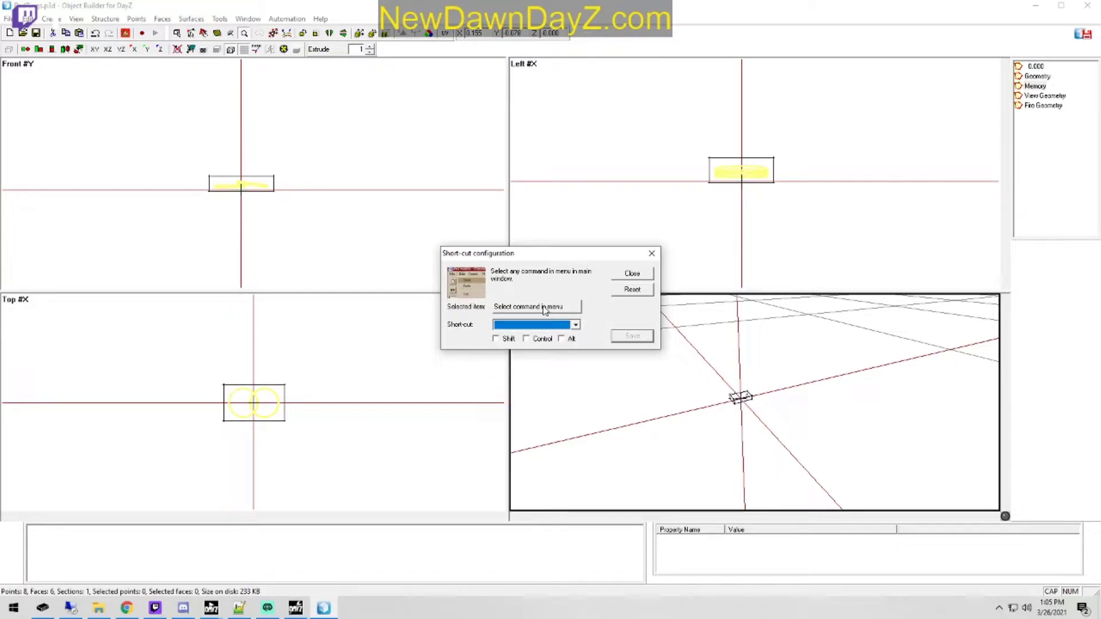
click(75, 19)
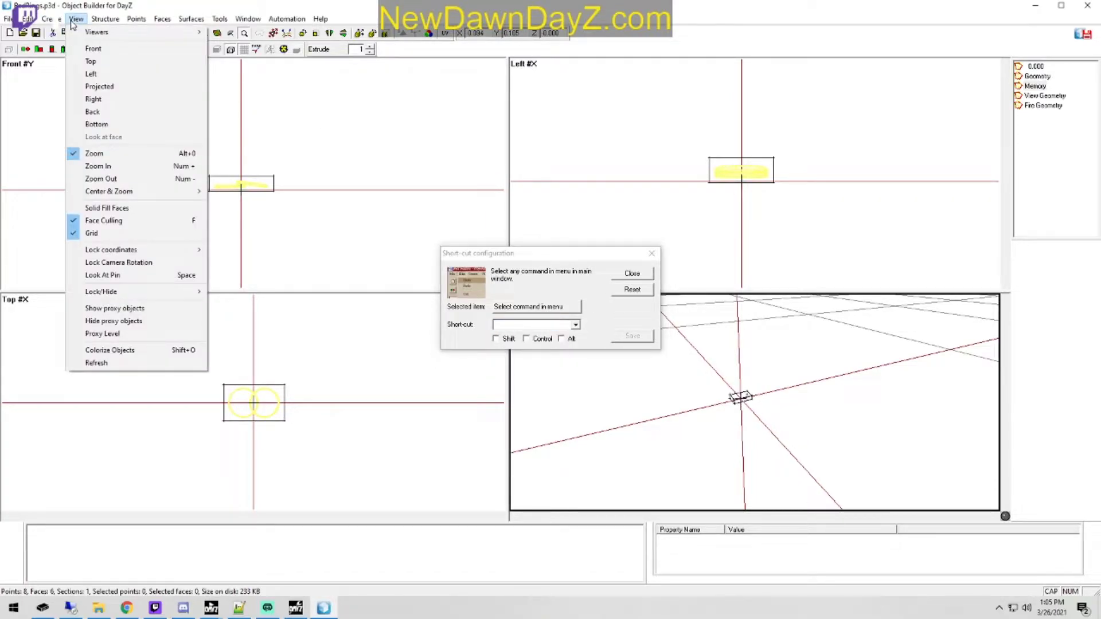
click(116, 166)
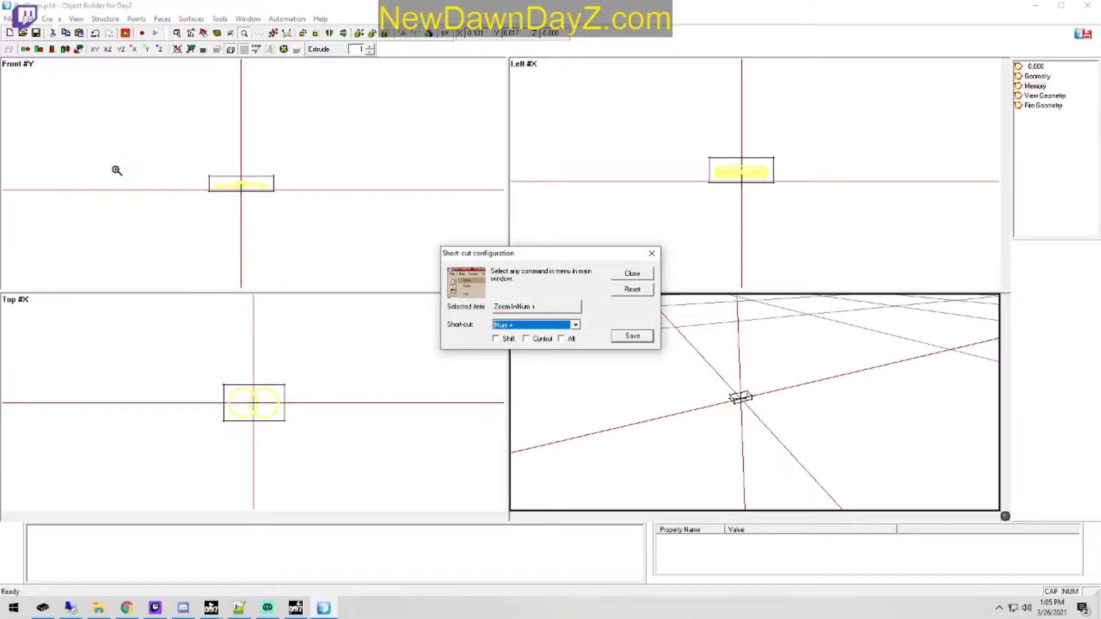
Step: Assign Ctrl+Up as the Zoom In shortcut, save it, and try it on the Memory LOD box in the 3D preview
click(576, 325)
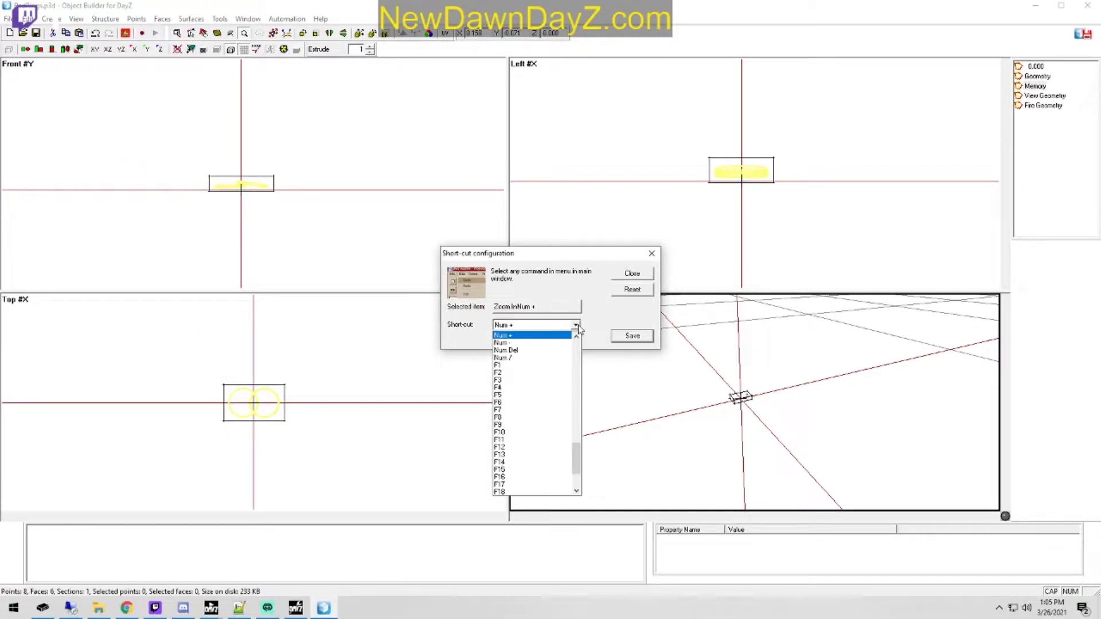
scroll(559, 402, down, 3)
scroll(539, 476, up, 10)
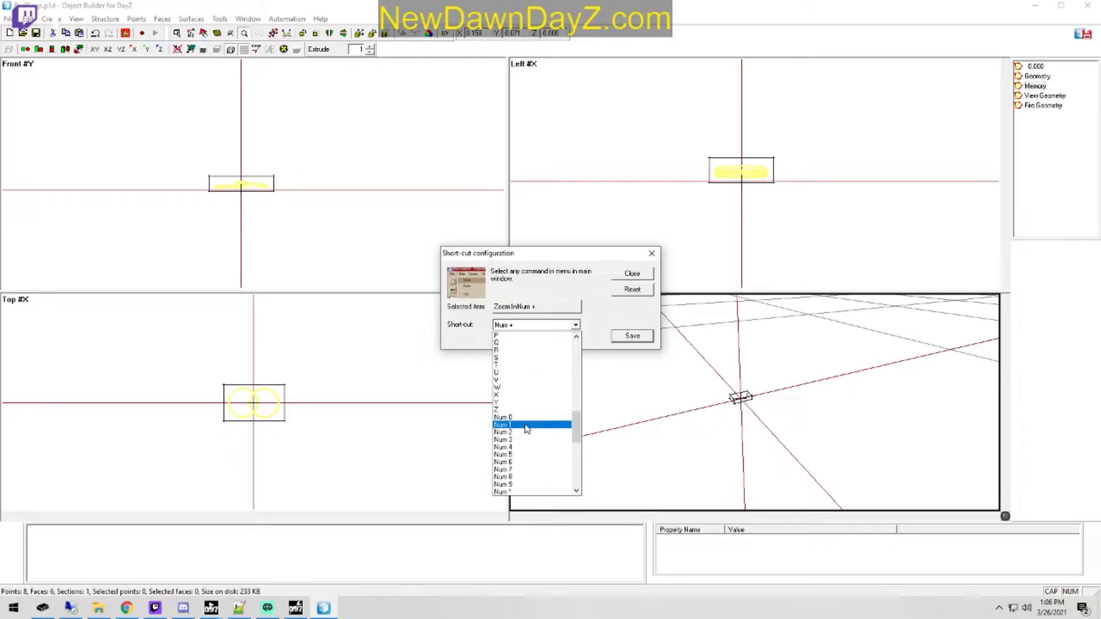
scroll(526, 429, up, 3)
scroll(526, 429, up, 6)
scroll(522, 380, up, 4)
scroll(542, 385, down, 7)
scroll(542, 393, down, 7)
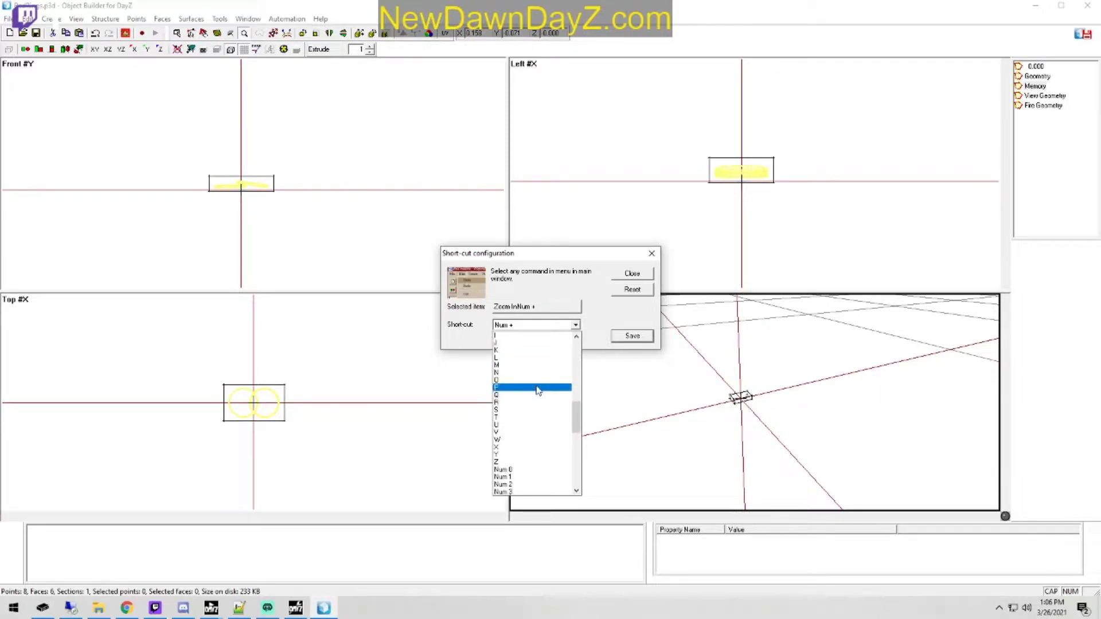
scroll(534, 417, down, 4)
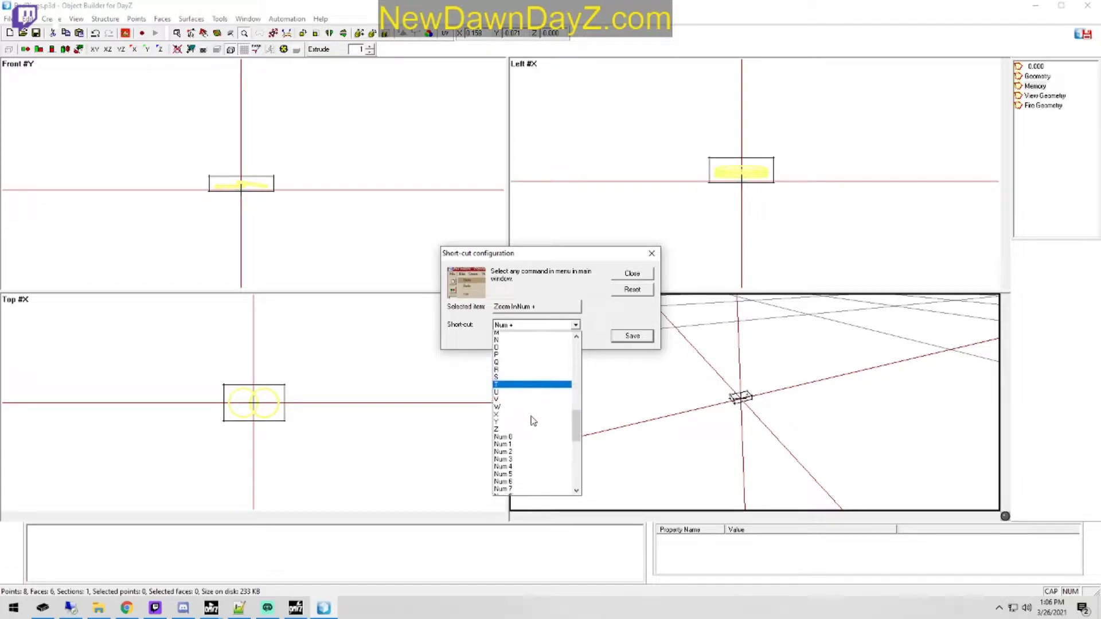
scroll(534, 422, down, 7)
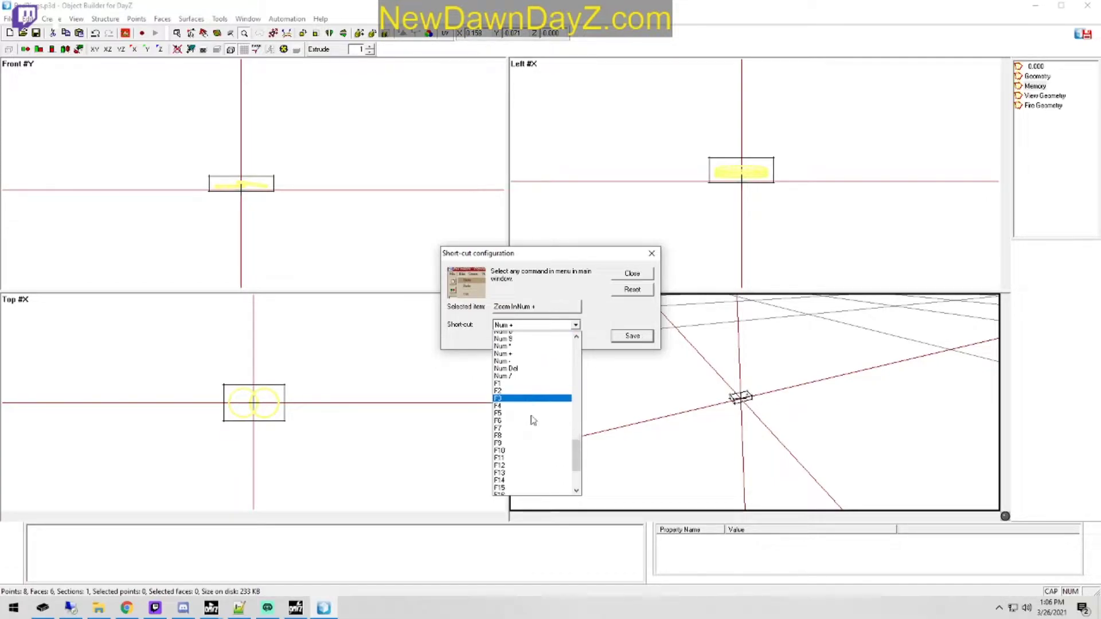
scroll(522, 459, up, 12)
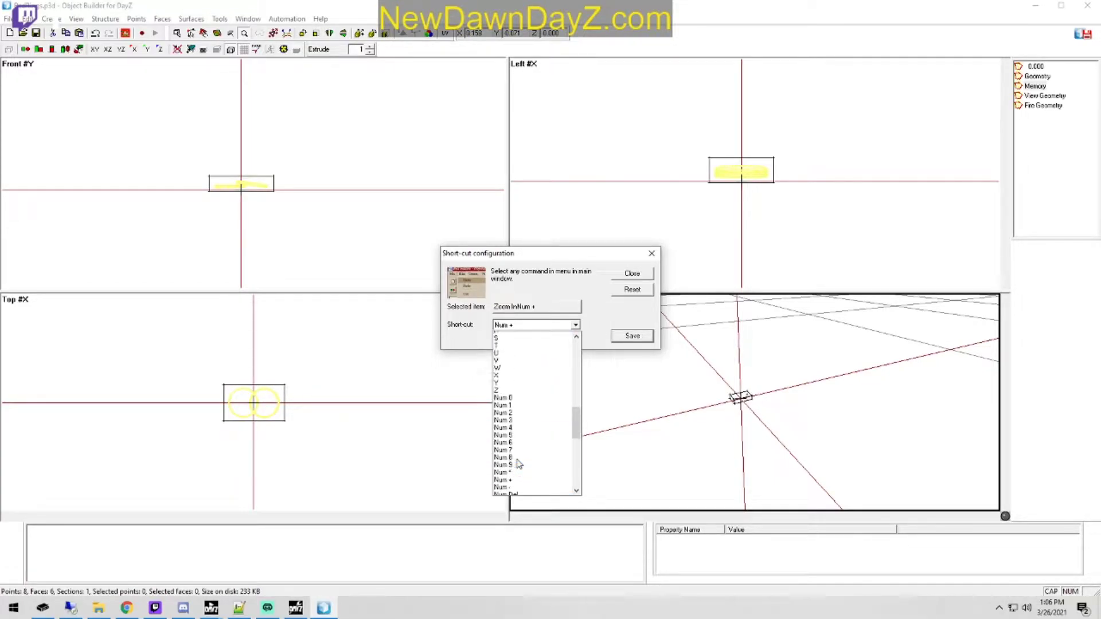
scroll(519, 464, up, 2)
scroll(519, 464, up, 2)
scroll(519, 464, up, 4)
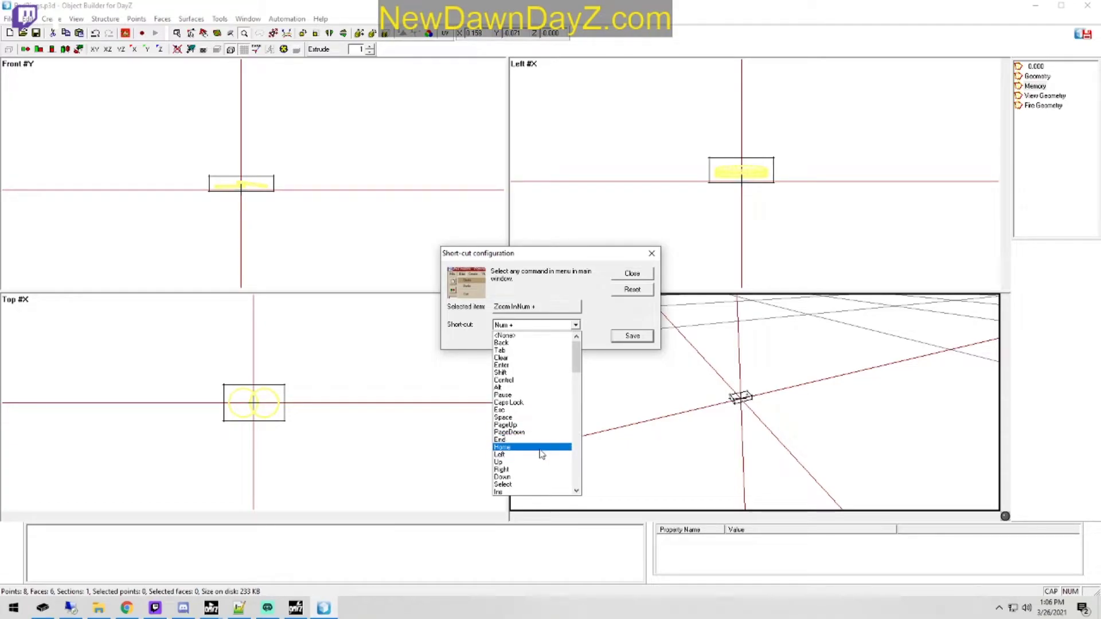
click(539, 462)
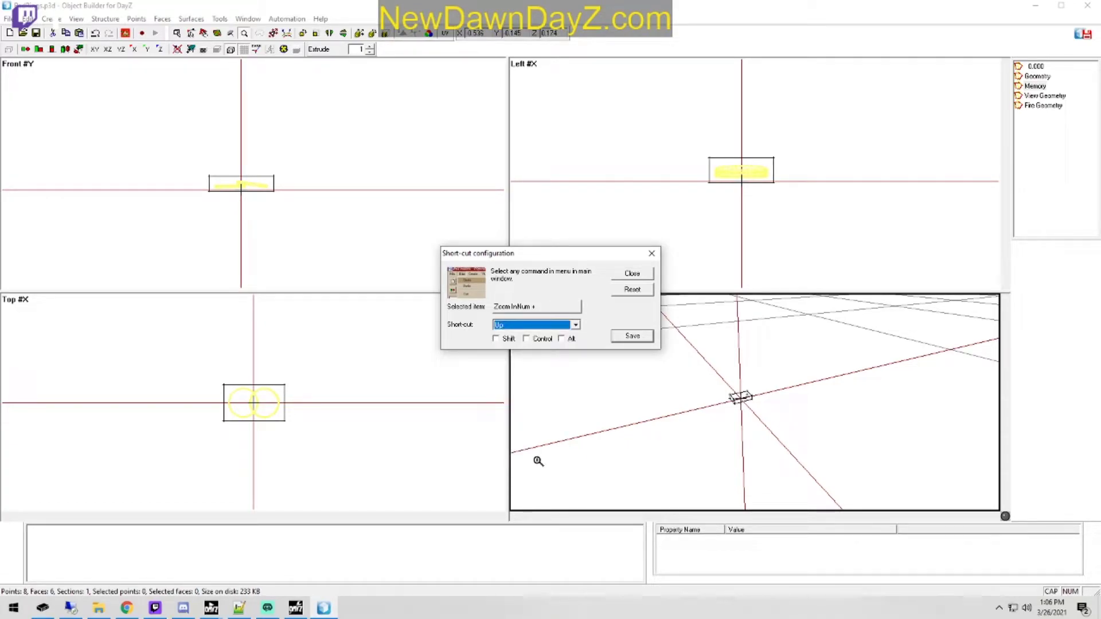
click(540, 339)
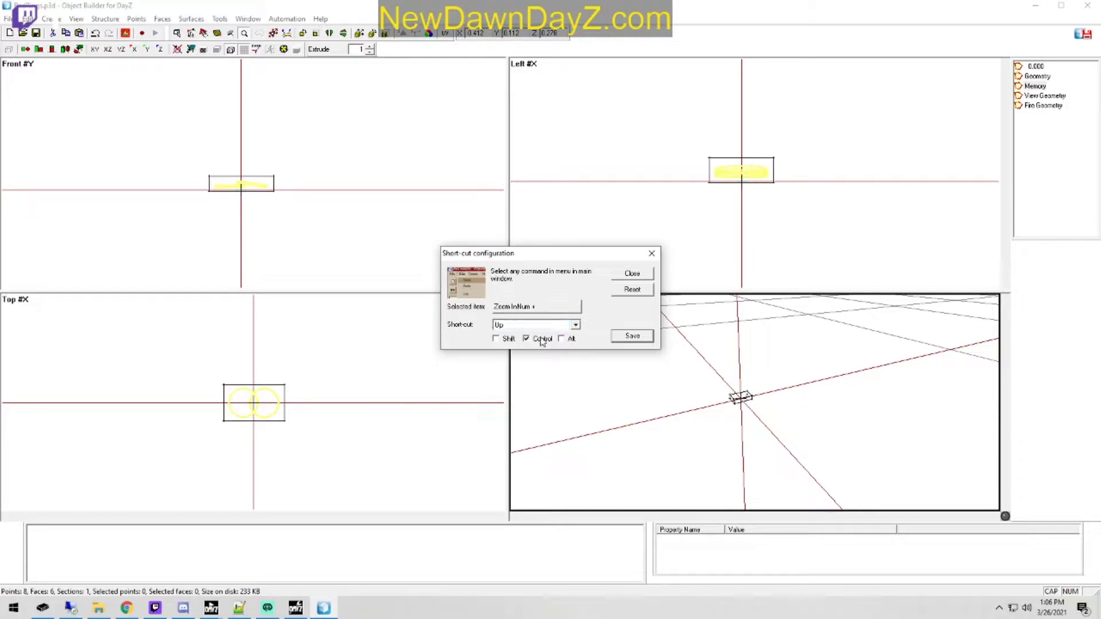
click(643, 337)
click(653, 254)
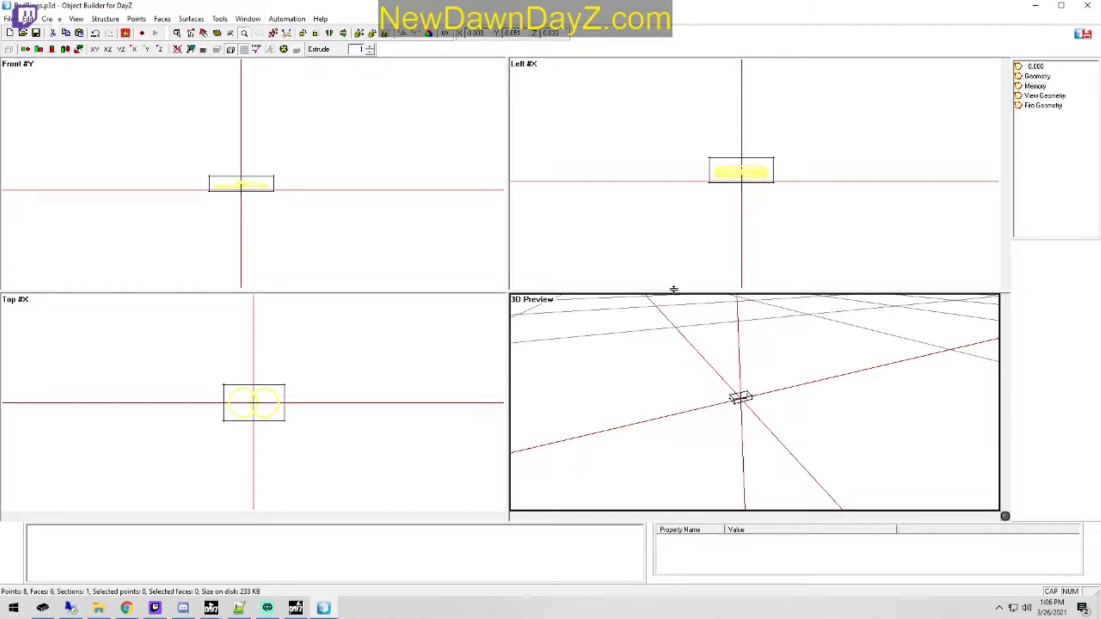
key(ctrl+Up)
key(ctrl+Up)
key(ctrl+Up)
key(ctrl+Up)
key(ctrl+Up)
key(ctrl+Up)
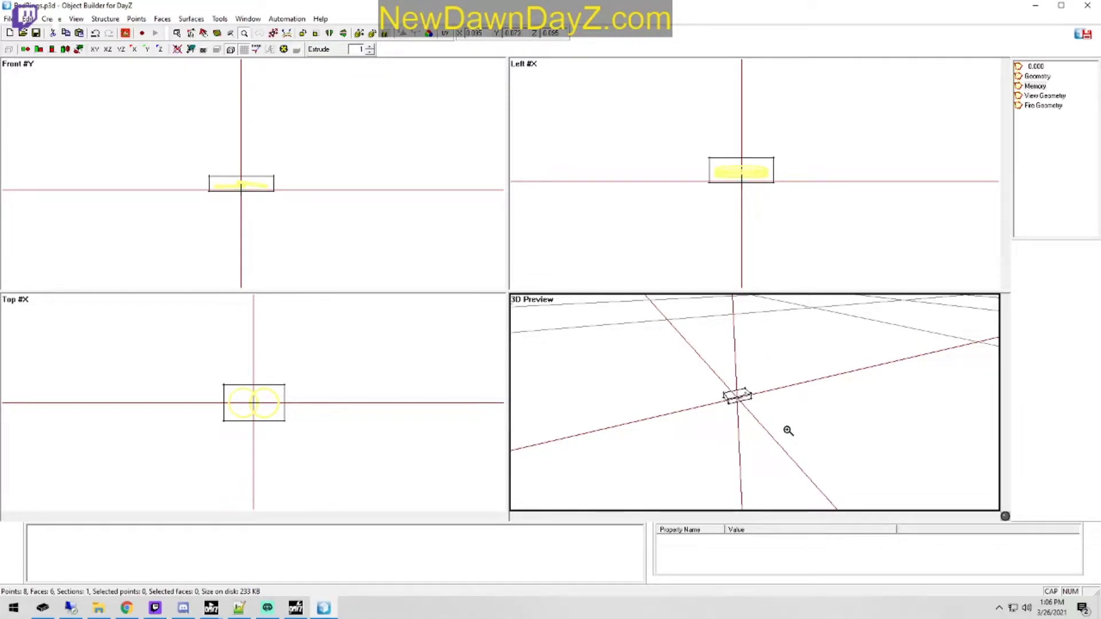
Step: Reopen the shortcut configuration and select Zoom Out as the command to reassign
click(28, 19)
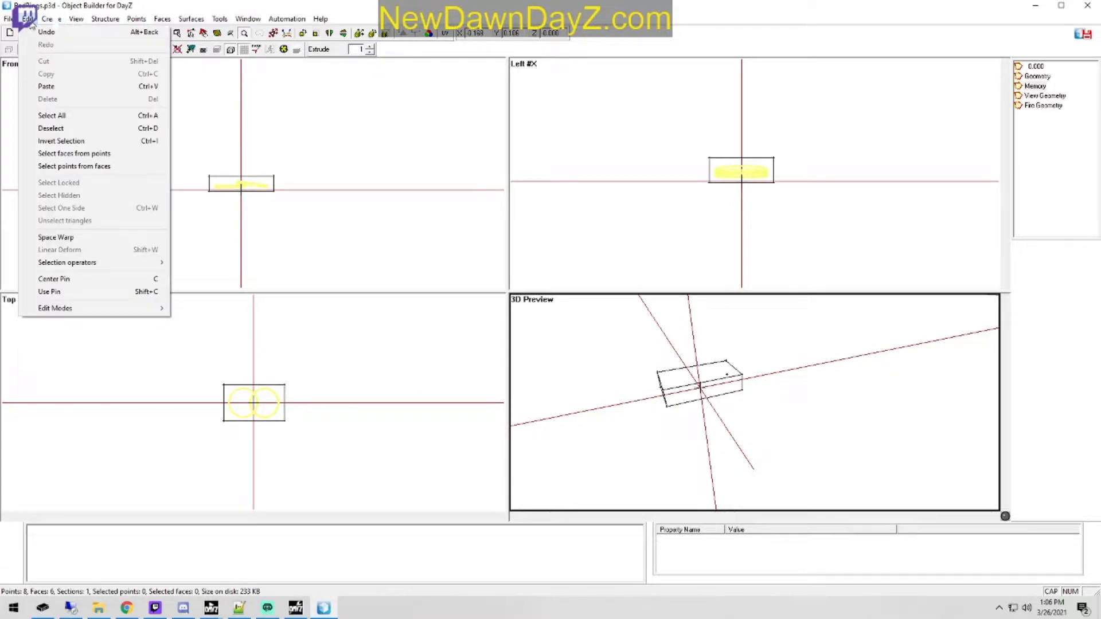
mouse_move(8, 18)
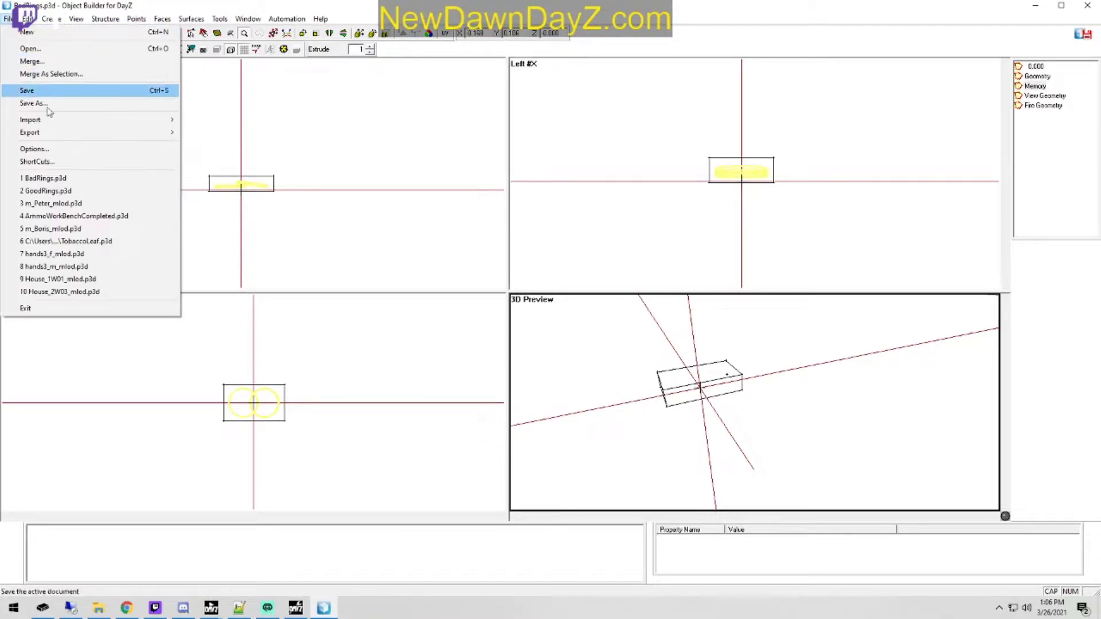
click(73, 163)
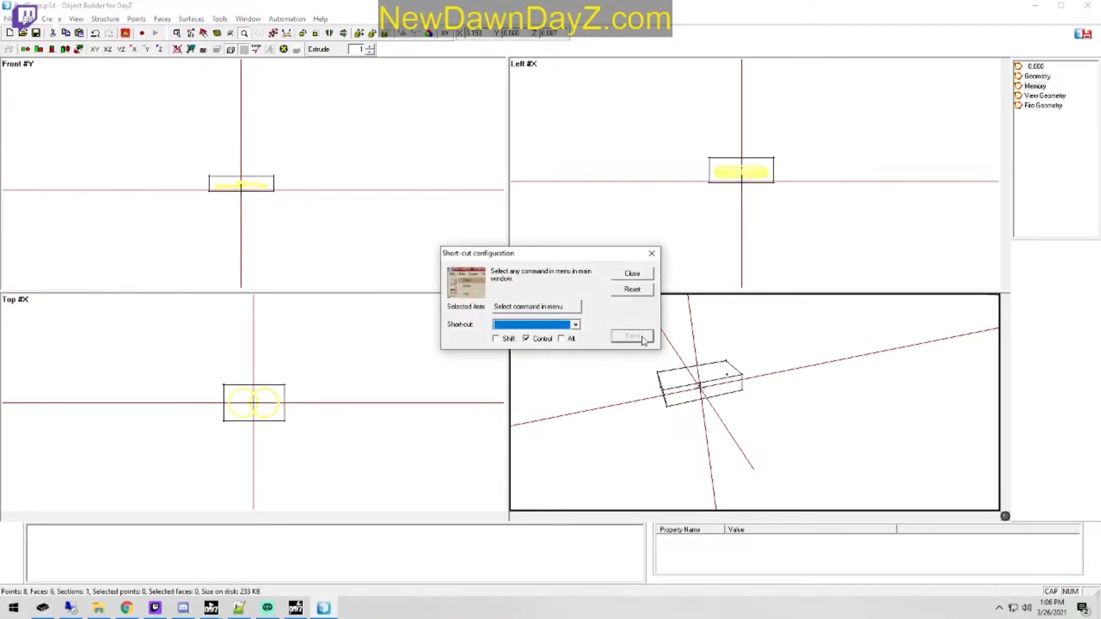
click(50, 20)
mouse_move(31, 20)
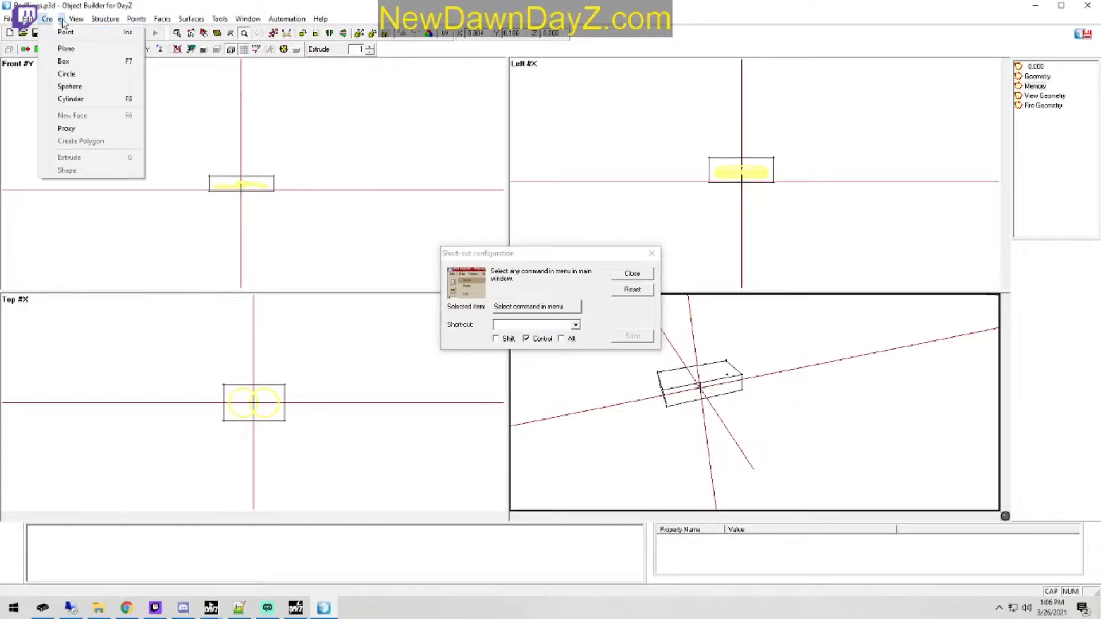
mouse_move(76, 19)
click(128, 182)
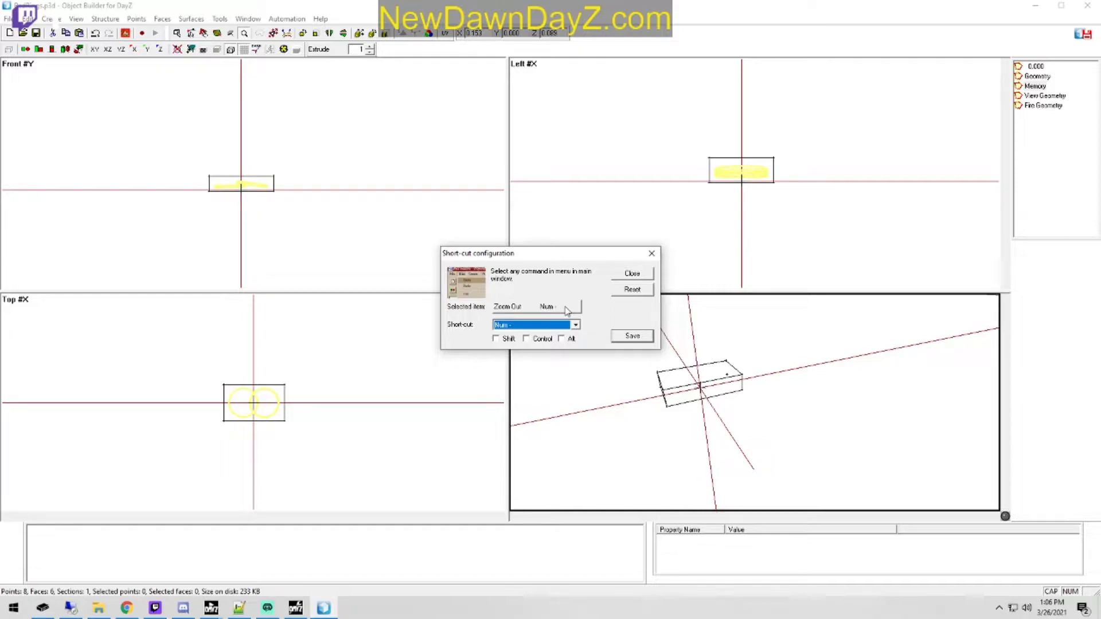
Step: Assign Ctrl+Down as the Zoom Out shortcut, save it, and close the shortcut configuration
click(575, 325)
scroll(528, 401, down, 5)
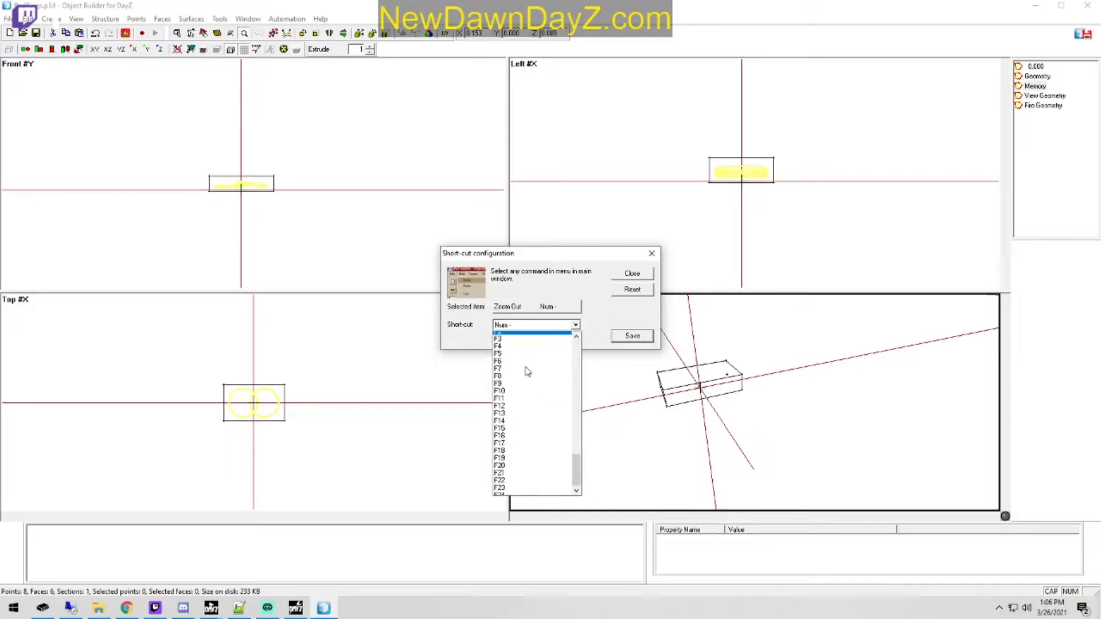
scroll(528, 407, up, 8)
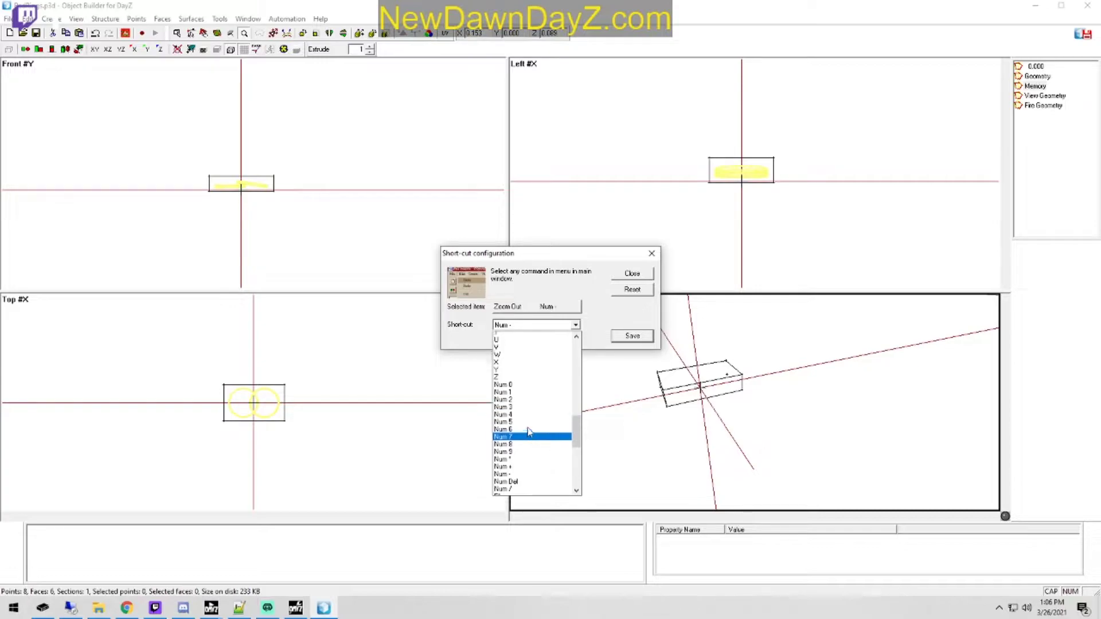
scroll(530, 433, up, 6)
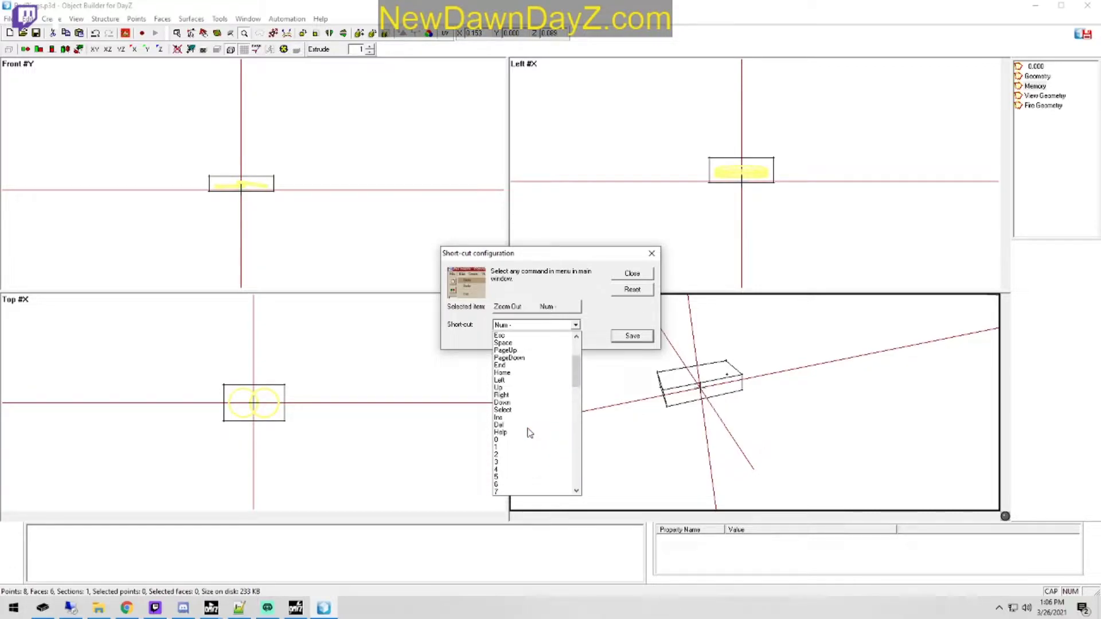
click(531, 363)
click(575, 325)
scroll(541, 393, down, 1)
scroll(541, 393, up, 4)
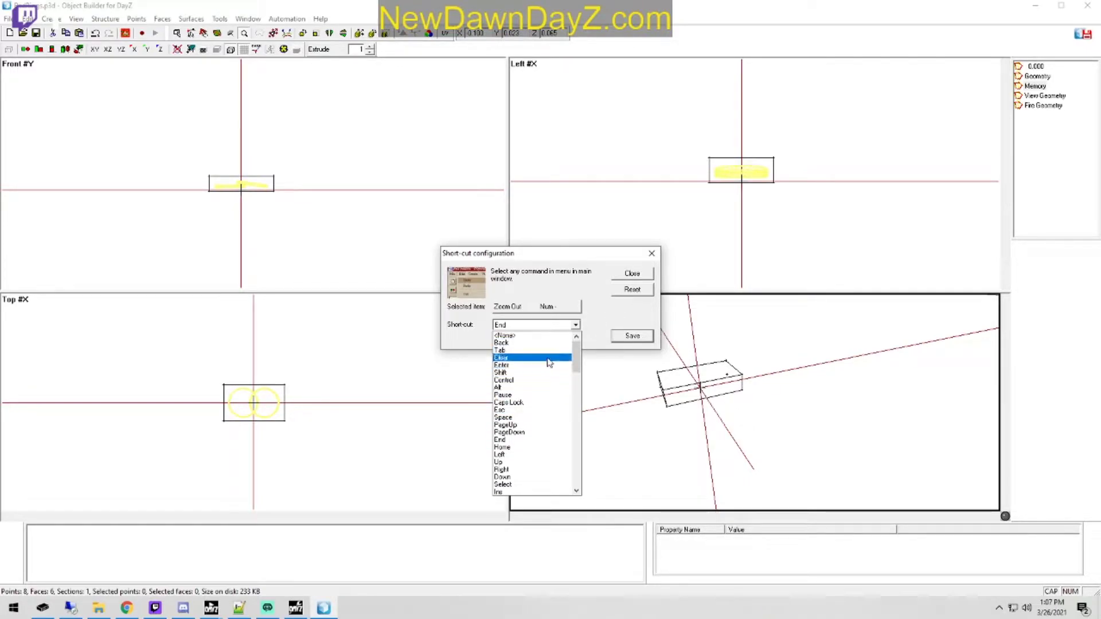
click(539, 477)
click(527, 338)
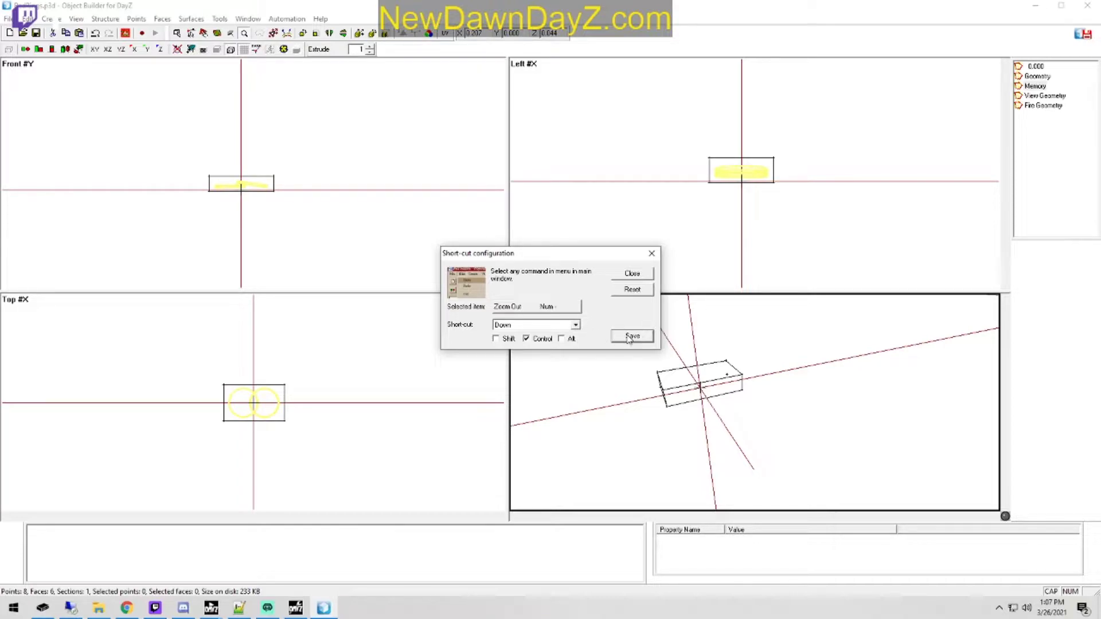
click(575, 326)
scroll(511, 432, down, 8)
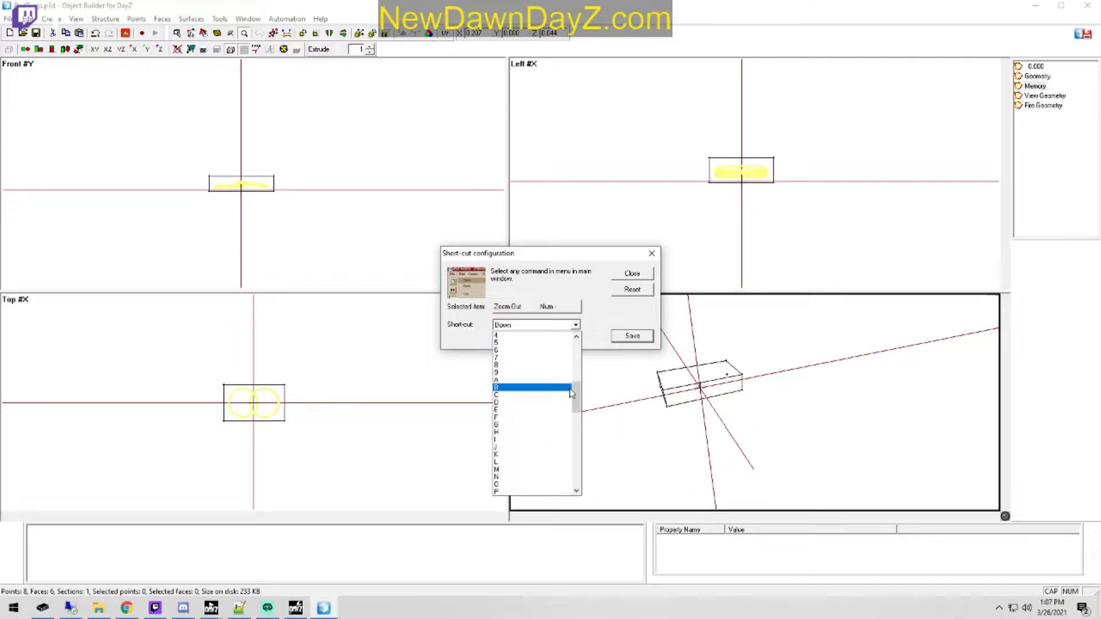
scroll(512, 432, up, 15)
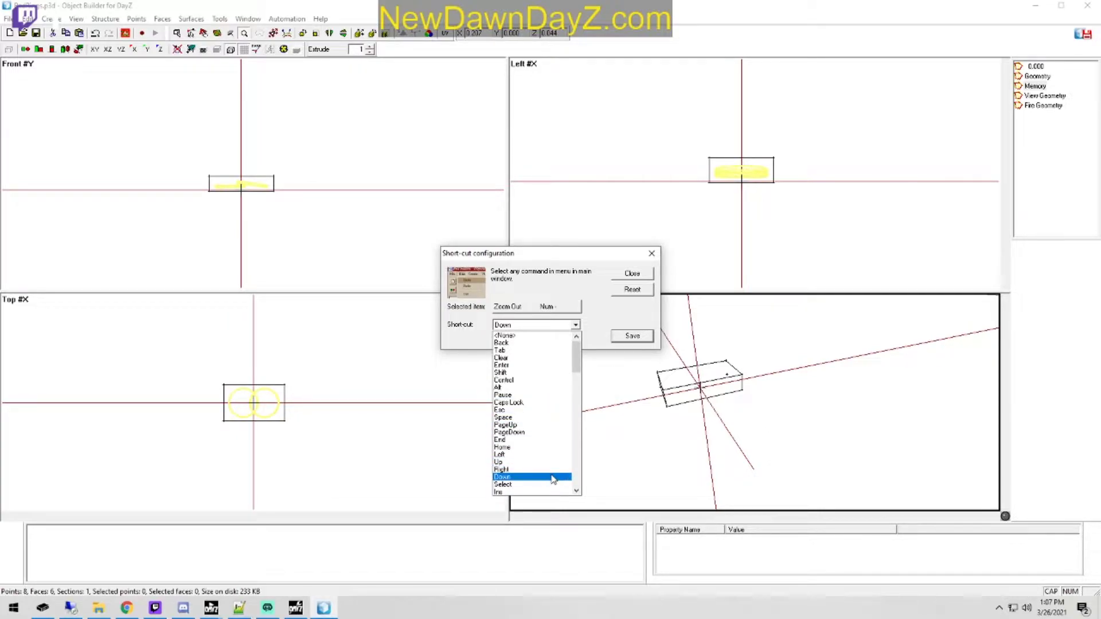
click(553, 477)
click(632, 338)
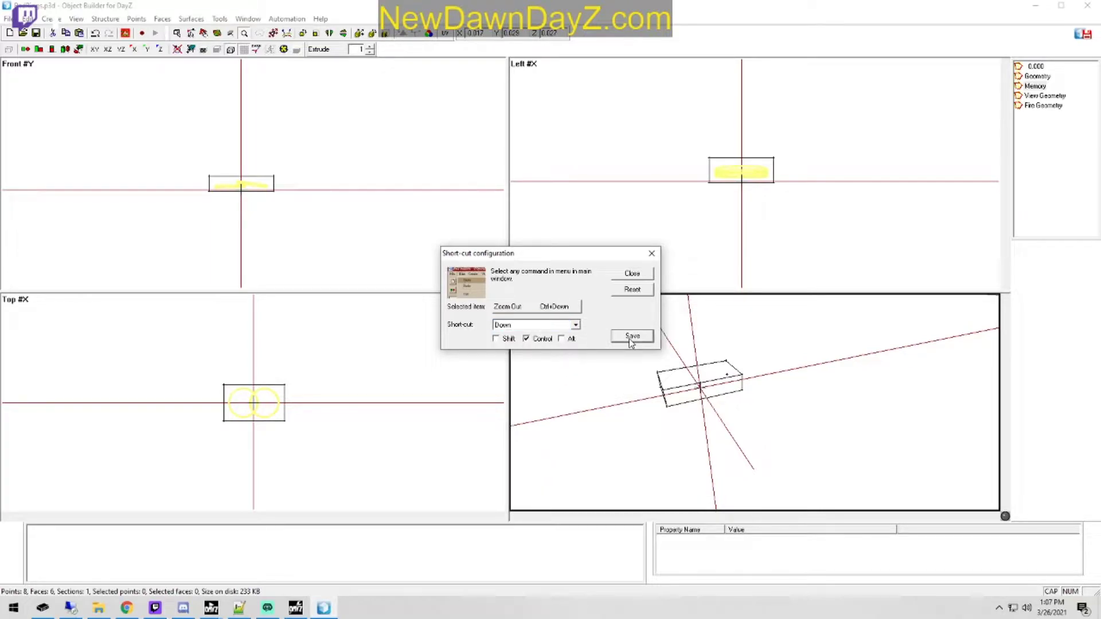
click(651, 253)
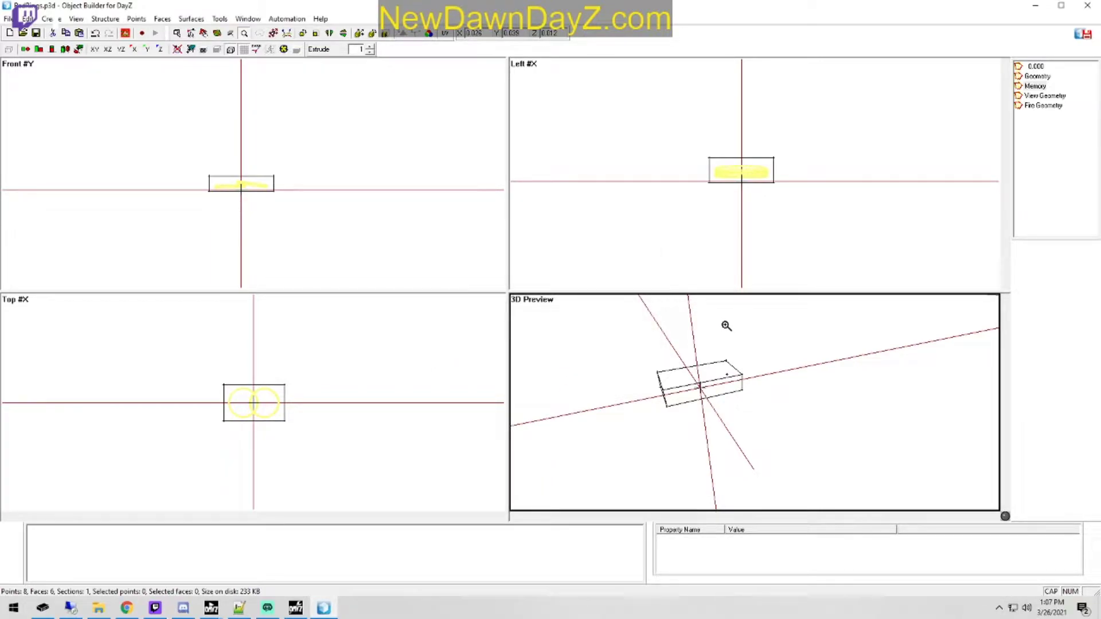
Step: Test the new zoom shortcuts in the 3D preview by zooming out and back in on the Memory LOD box
key(ctrl+Down)
key(ctrl+Down)
key(ctrl+Down)
key(ctrl+Up)
key(ctrl+Up)
key(ctrl+Up)
key(ctrl+Up)
key(ctrl+Up)
key(ctrl+Down)
key(ctrl+Down)
key(ctrl+Down)
key(ctrl+Down)
key(ctrl+Down)
key(ctrl+Up)
key(ctrl+Up)
key(ctrl+Up)
key(ctrl+Up)
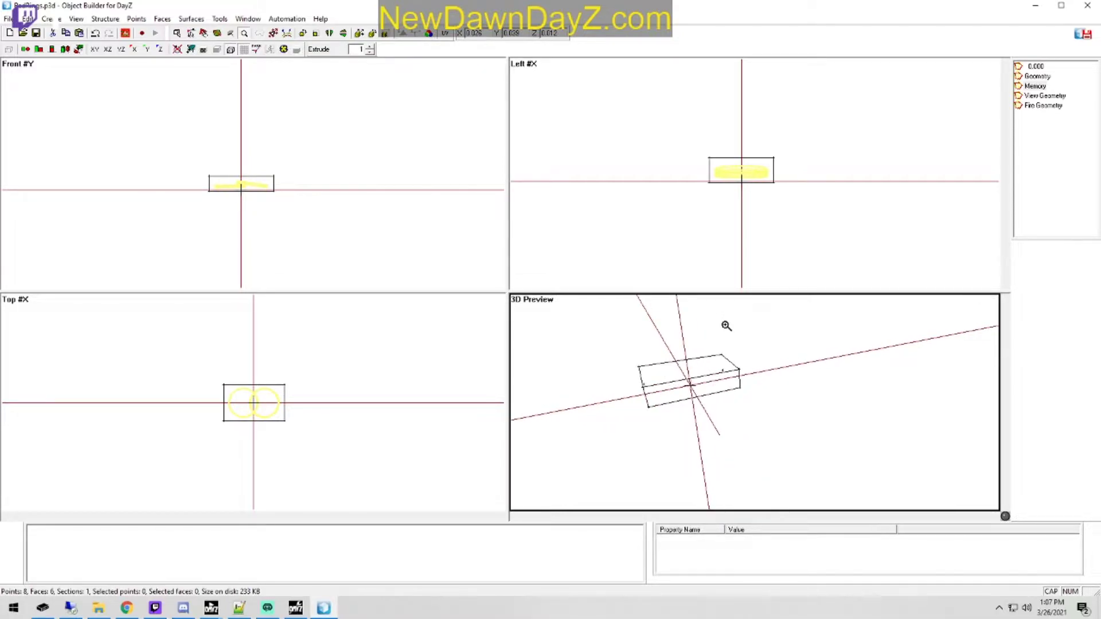
Step: Create a named selection Boundingbox_max from the Memory LOD box's upper corner point at its far end in the 3D preview
key(Escape)
click(639, 367)
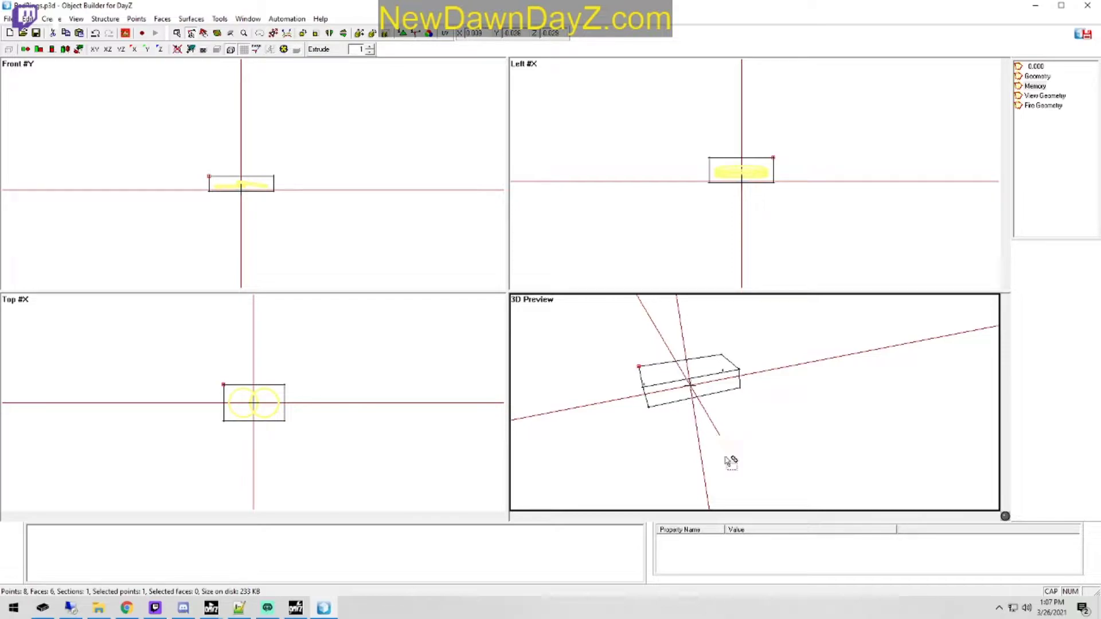
right_click(99, 556)
click(147, 349)
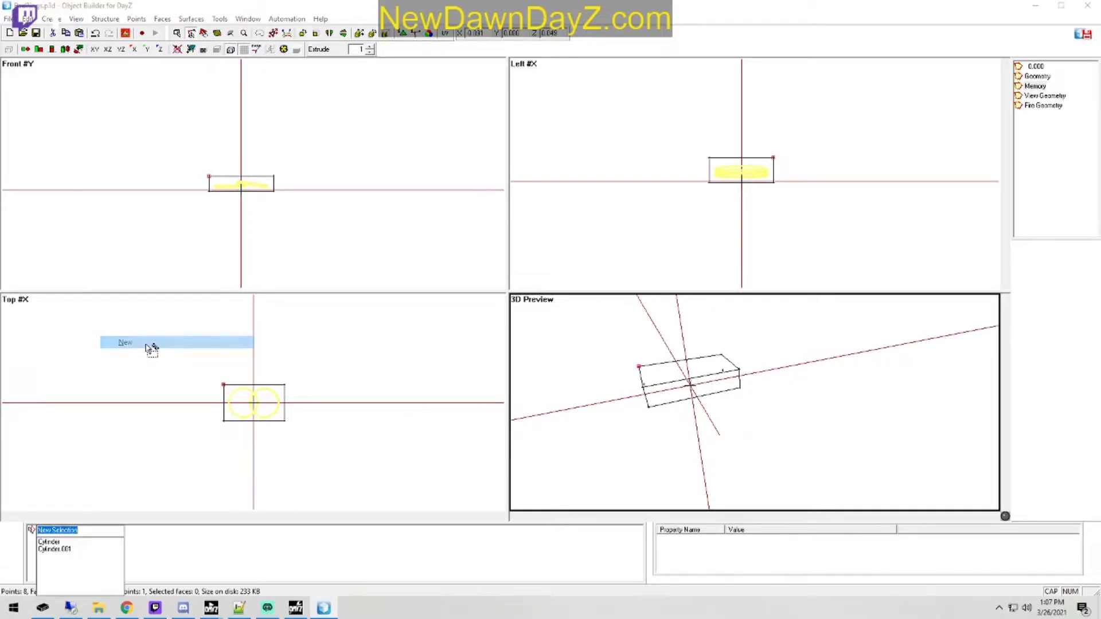
text(BC)
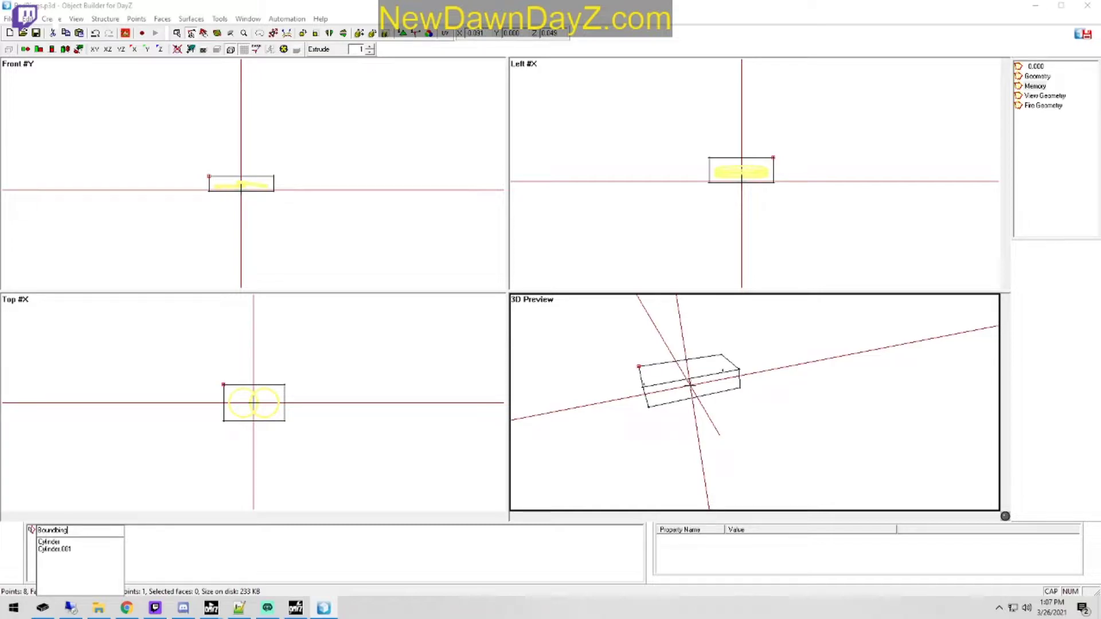
text(unding)
text(box_max)
key(Return)
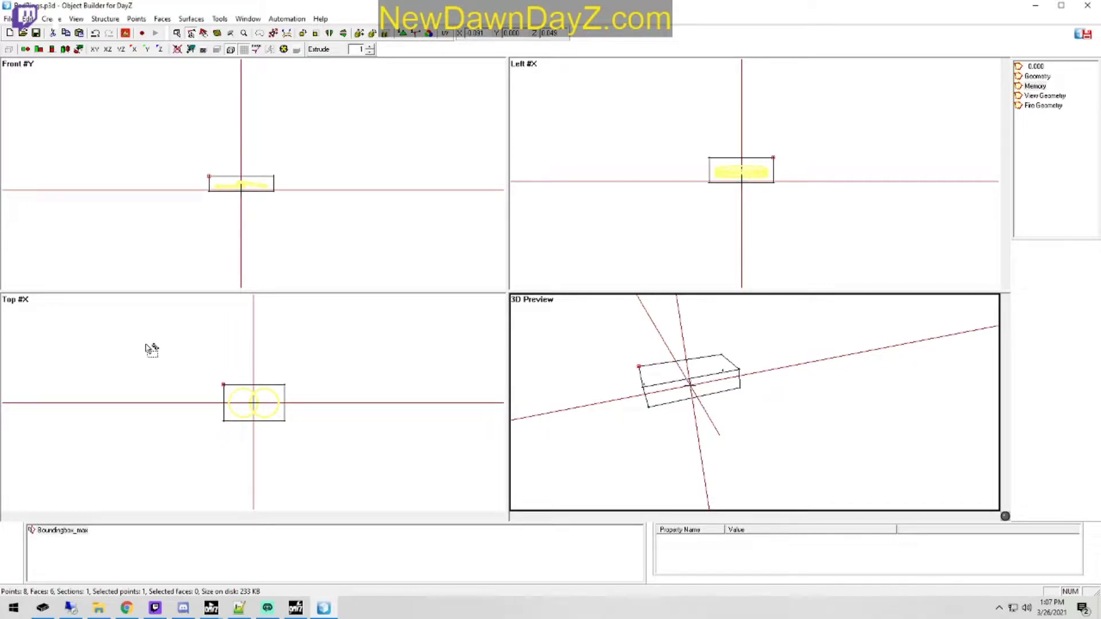
Step: Create a named selection boundingbox_min from the box's lower corner point diagonally opposite the Boundingbox_max point
drag(734, 400, 785, 380)
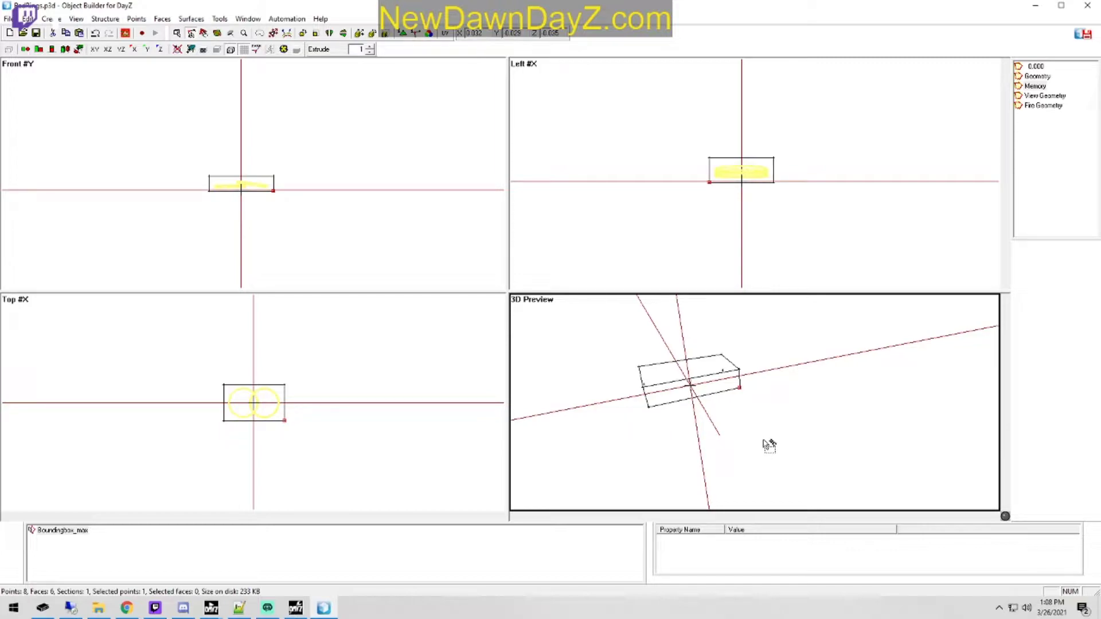
click(43, 530)
right_click(43, 531)
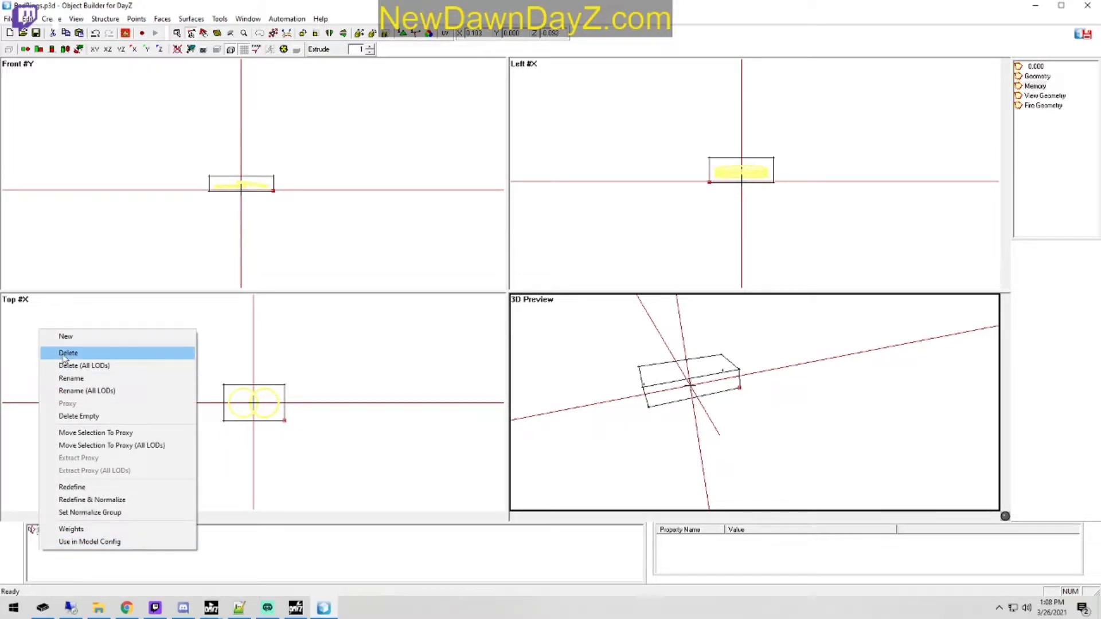
click(66, 337)
text(boundingbox_min)
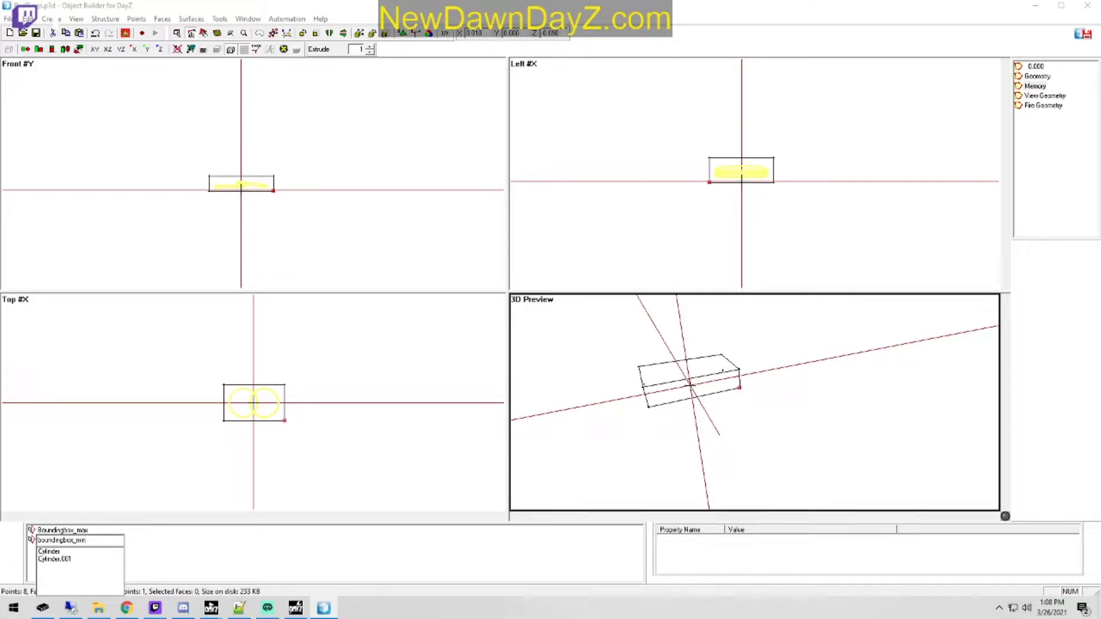
key(Return)
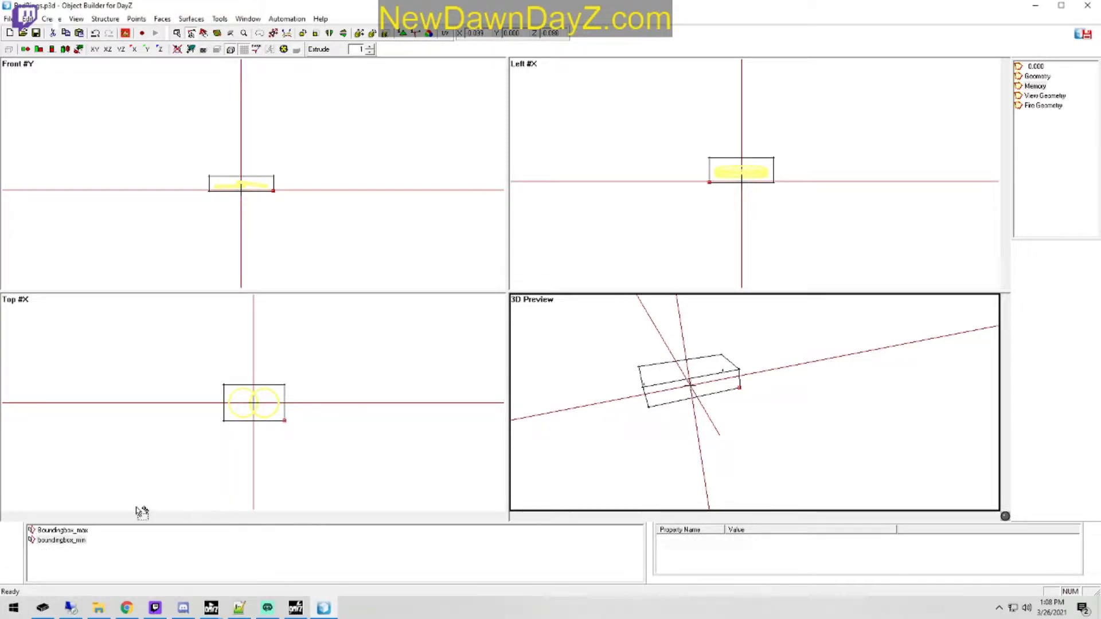
Step: Rename the Boundingbox_max selection in the Memory LOD to boundingbox_max, with a lowercase first letter
right_click(77, 542)
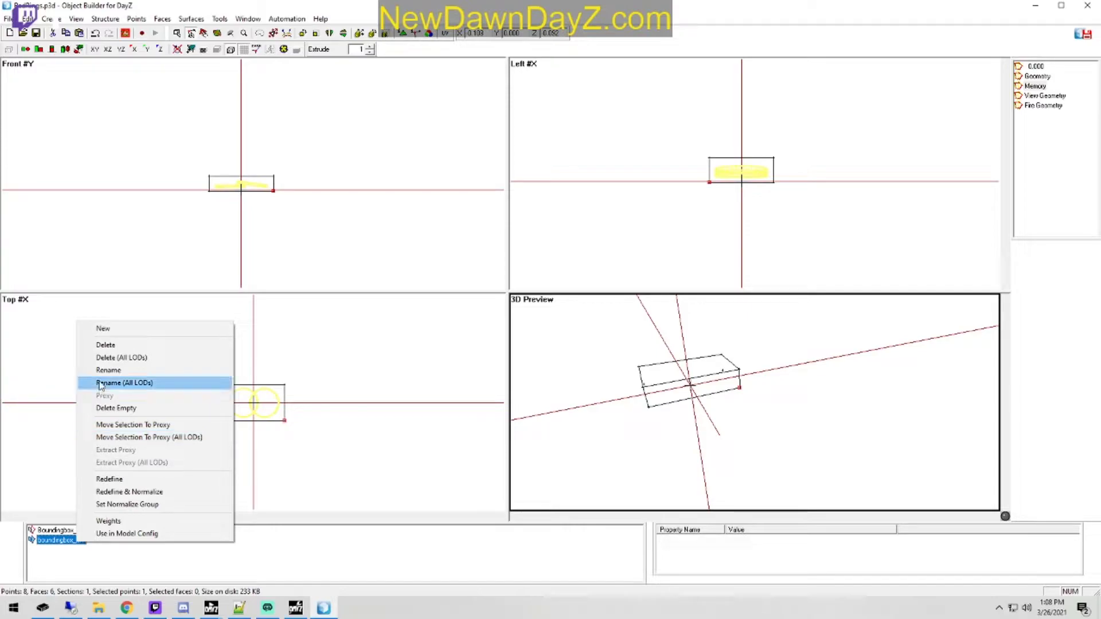
click(114, 370)
key(Escape)
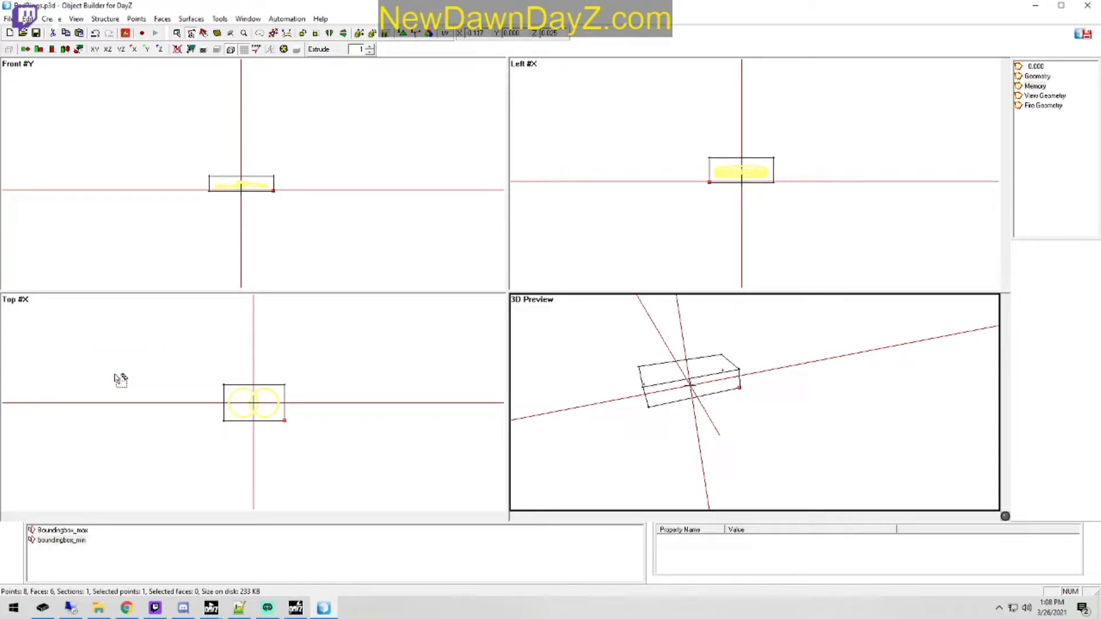
right_click(67, 531)
click(99, 360)
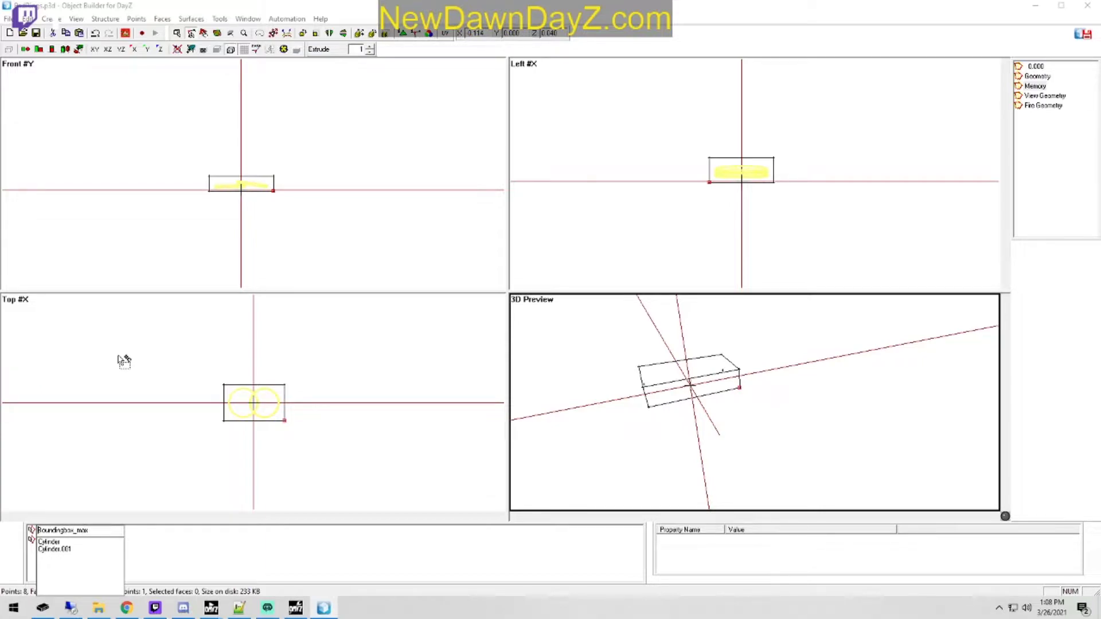
key(Delete)
text(b)
key(Return)
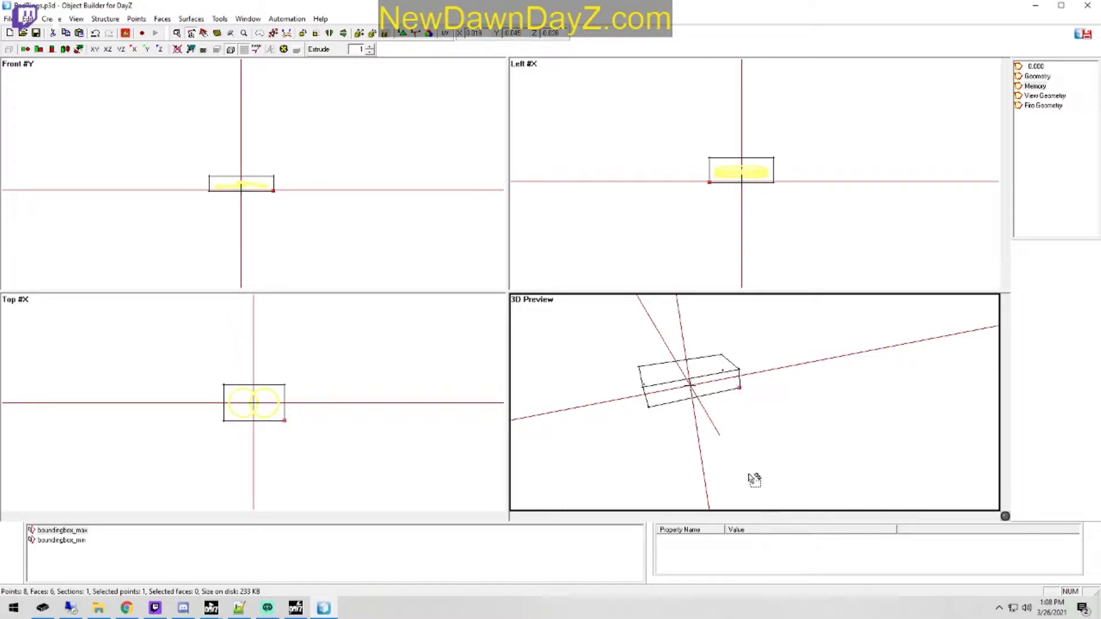
click(184, 608)
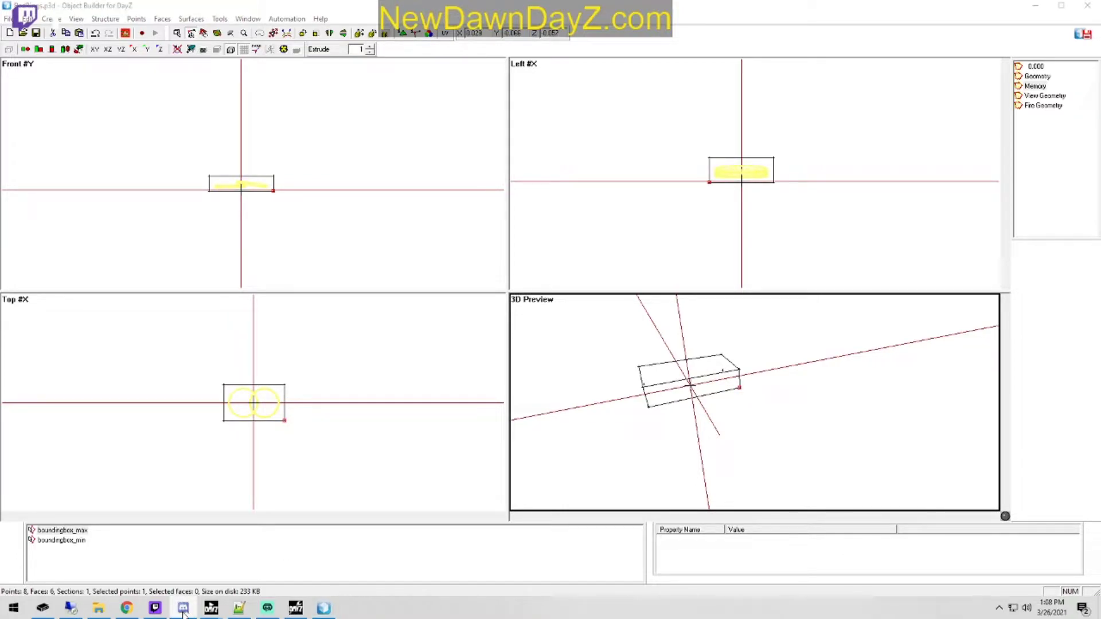
click(323, 608)
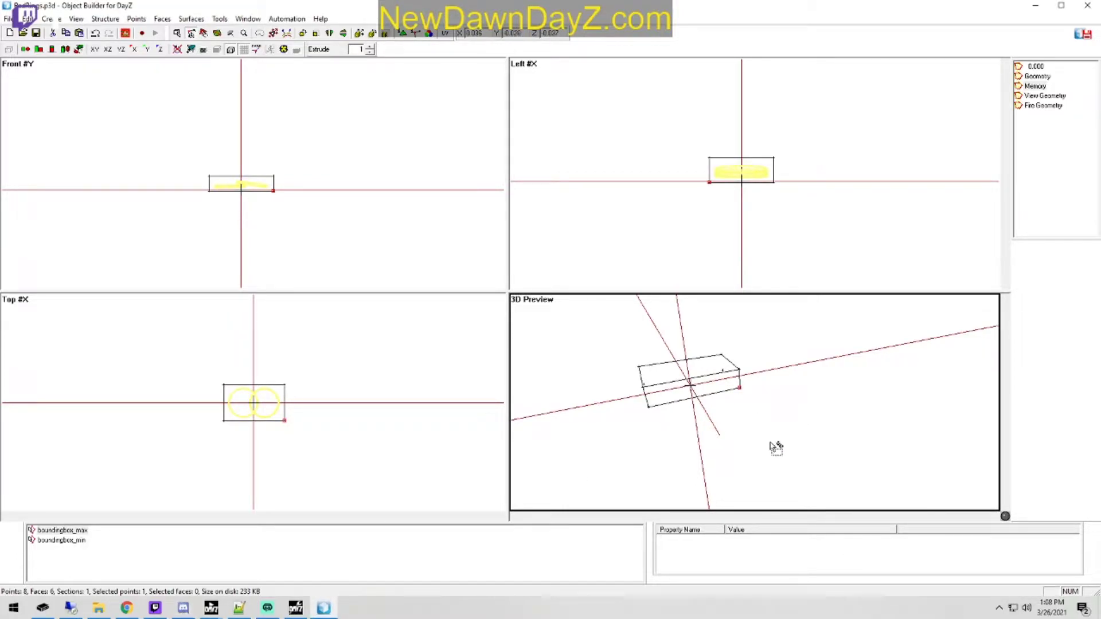
Step: Add a single point to the Memory LOD and move it outside the box, just above its top in the Front and Left views
click(706, 423)
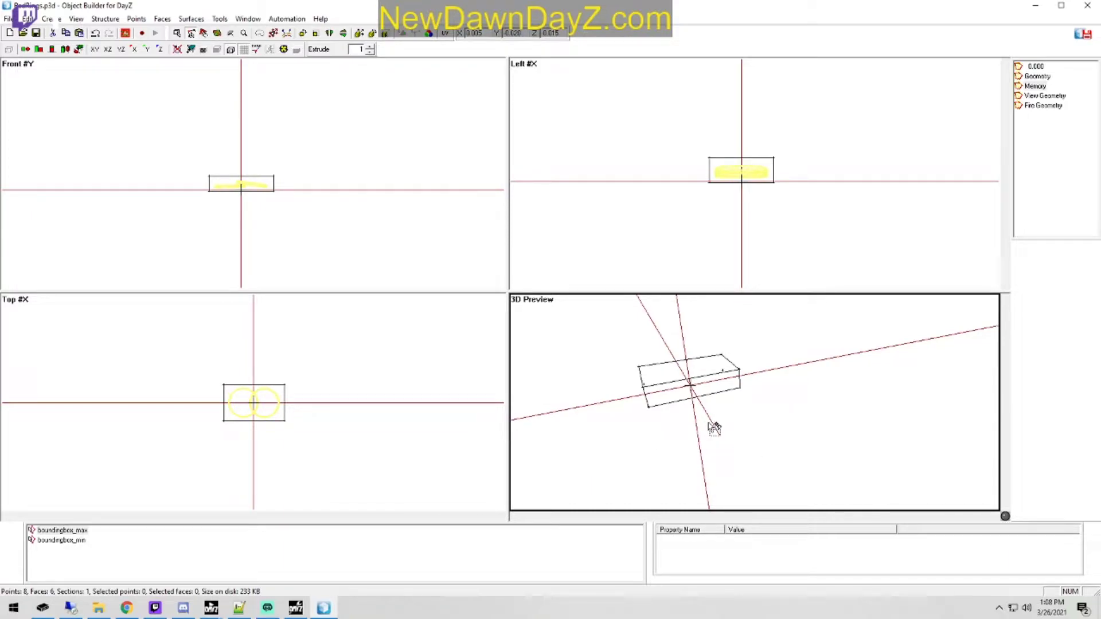
click(249, 188)
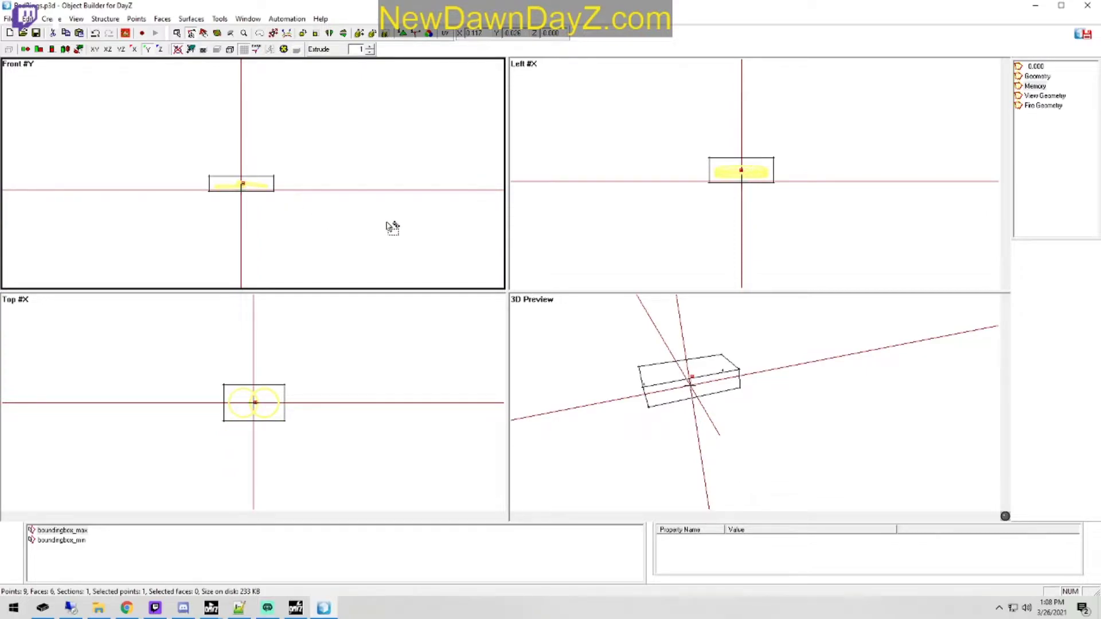
drag(373, 256, 363, 212)
click(826, 194)
drag(826, 195, 788, 213)
mouse_move(865, 236)
mouse_down()
mouse_move(843, 228)
mouse_move(858, 223)
mouse_up()
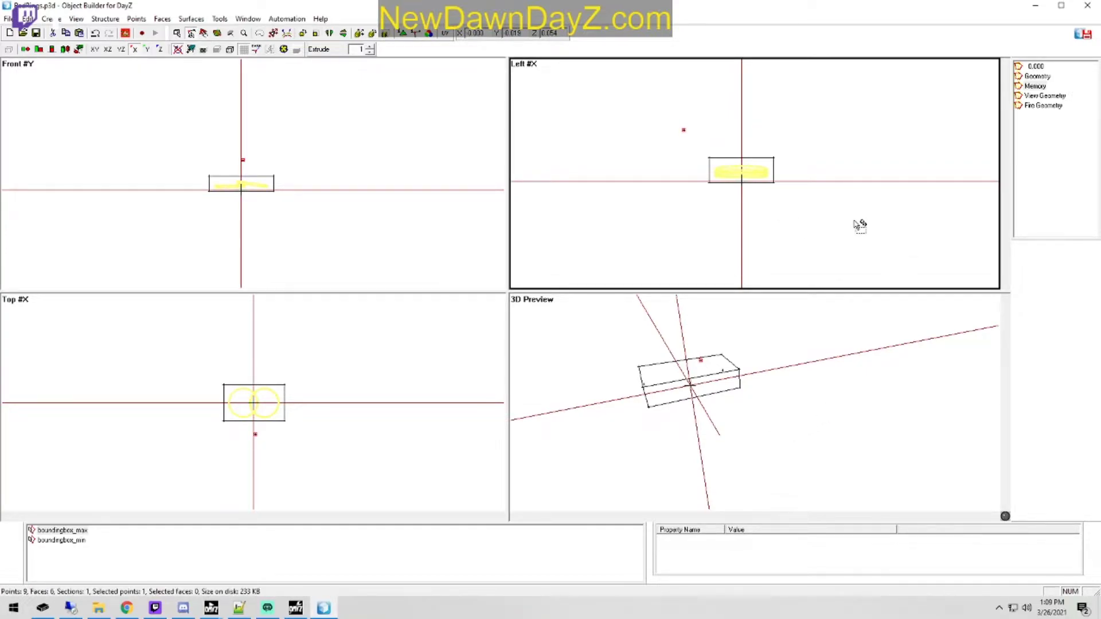
click(355, 211)
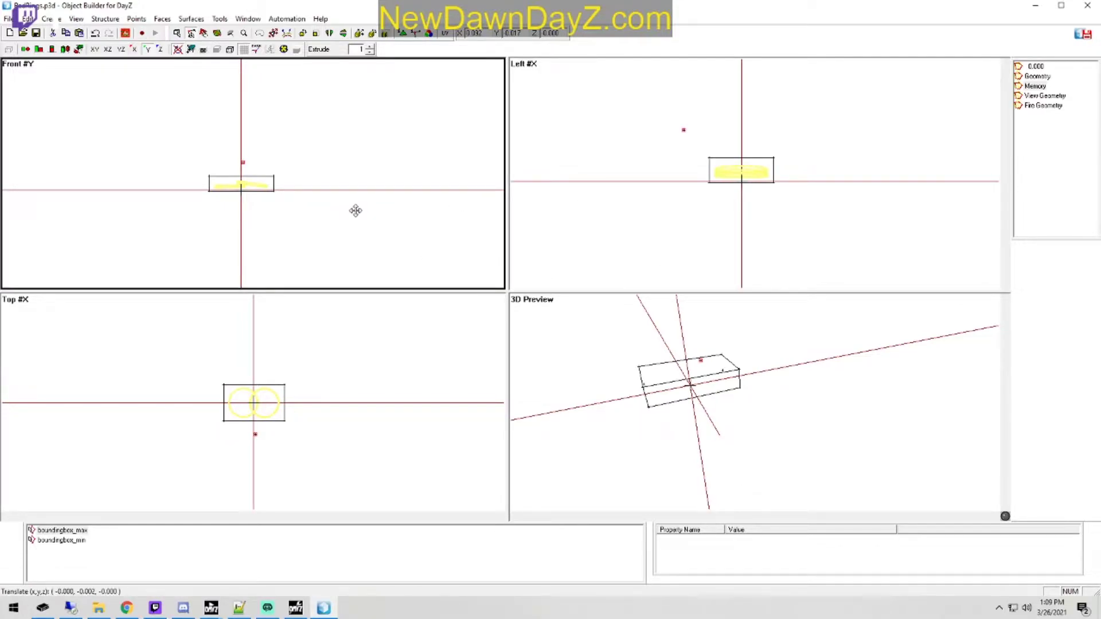
drag(356, 213, 362, 216)
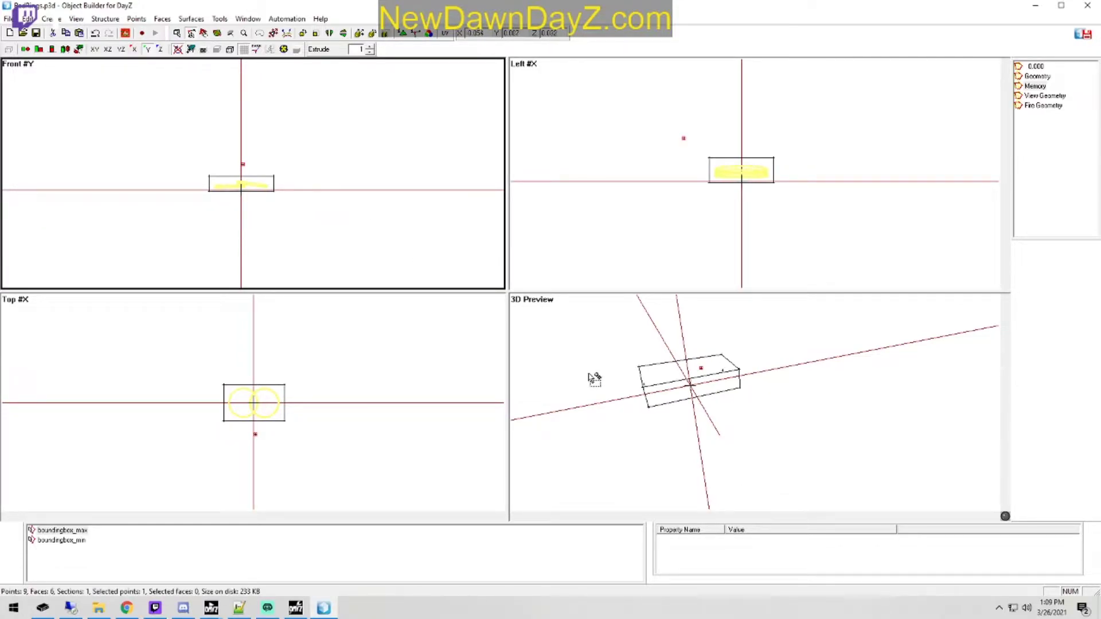
right_drag(743, 228, 740, 228)
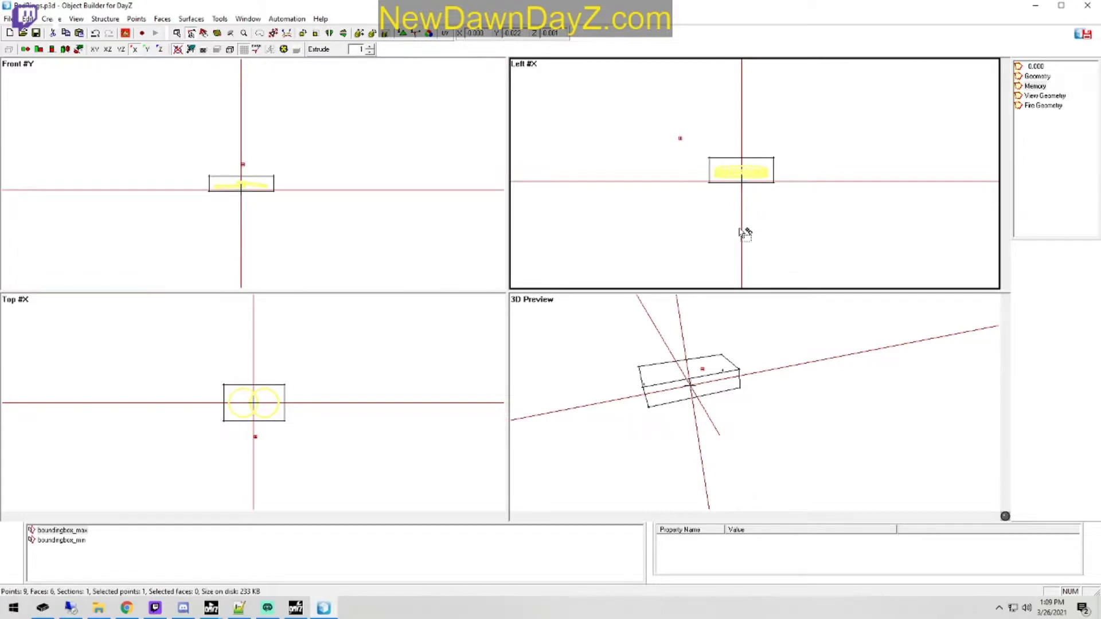
right_drag(366, 263, 370, 275)
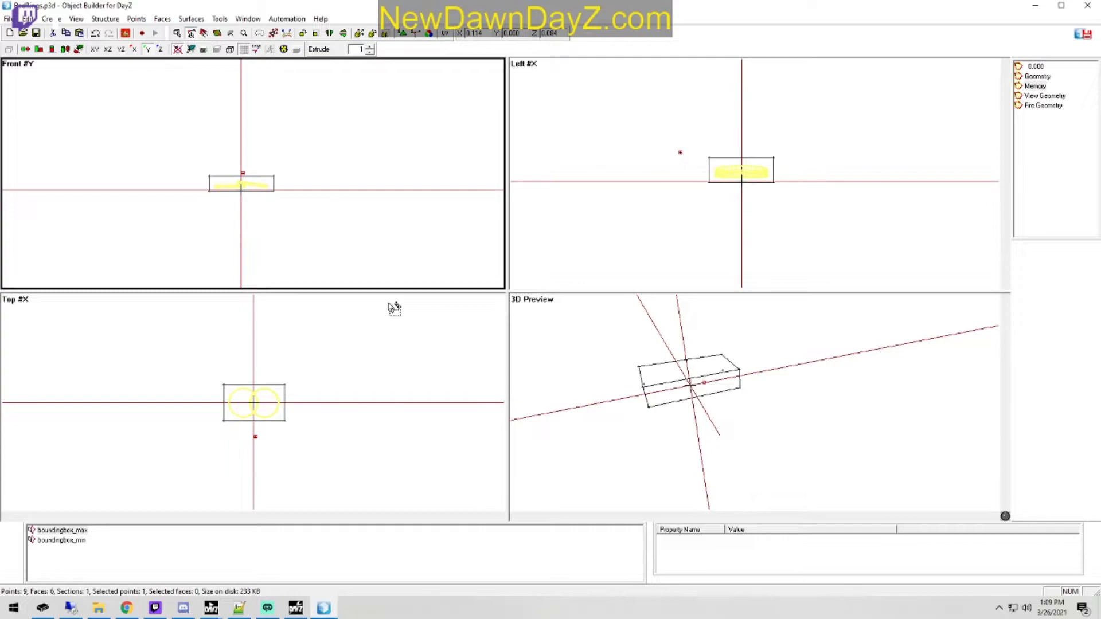
Step: Create a named selection invview from the new point outside the Memory LOD box
right_click(79, 569)
click(105, 352)
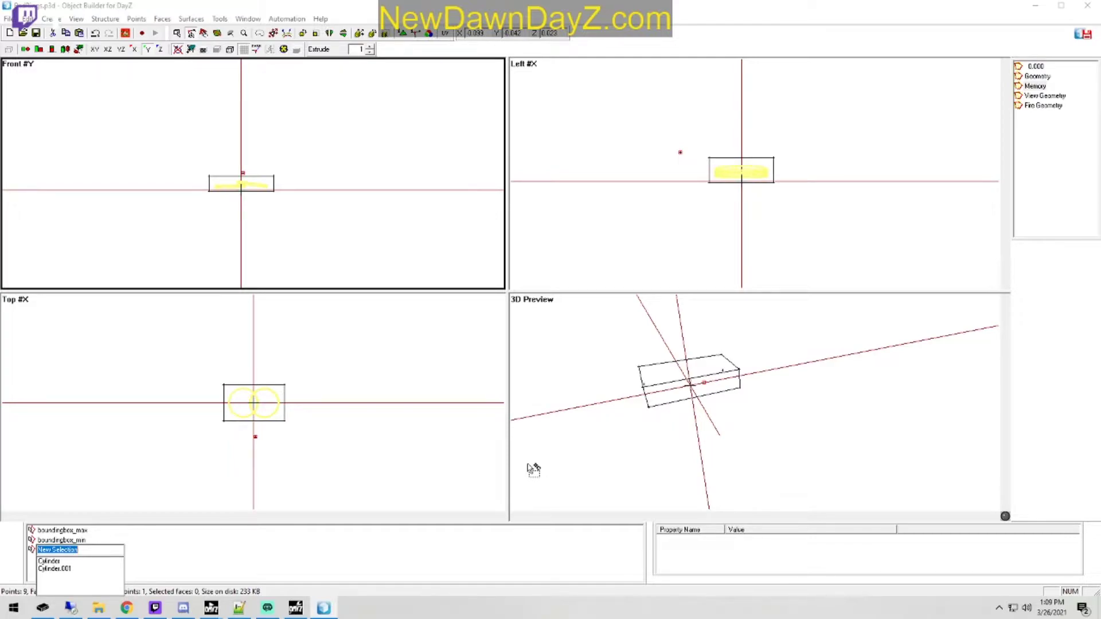
key(BackSpace)
text(invview)
key(Return)
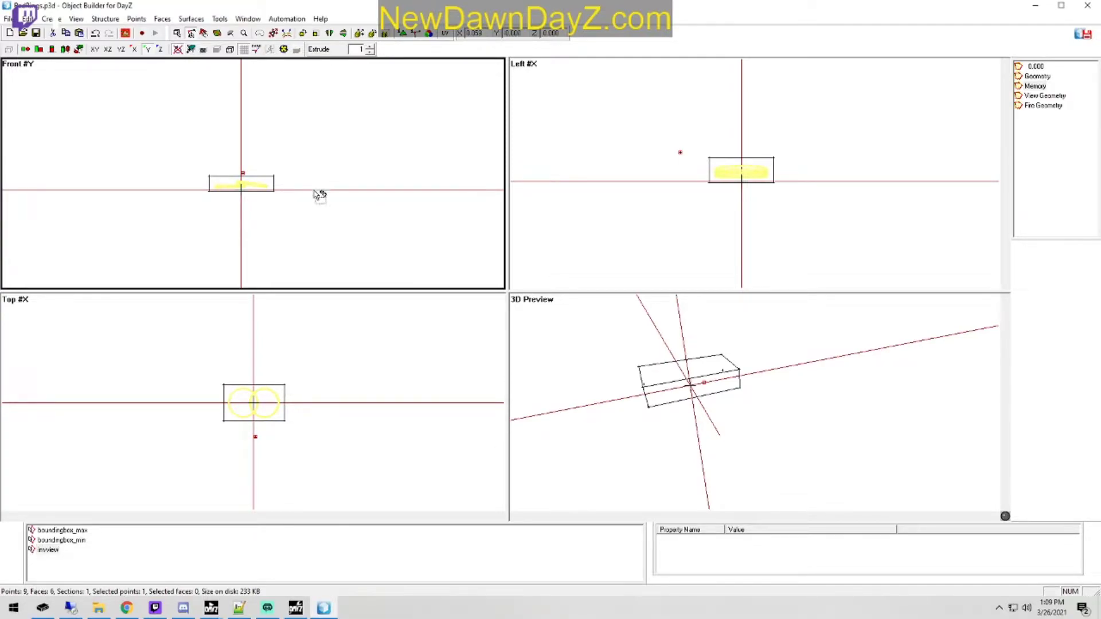
Step: Undo the last change, shift the separate point onto the vertical centre axis in the Top view, and save the model
key(ctrl+z)
scroll(356, 433, up, 5)
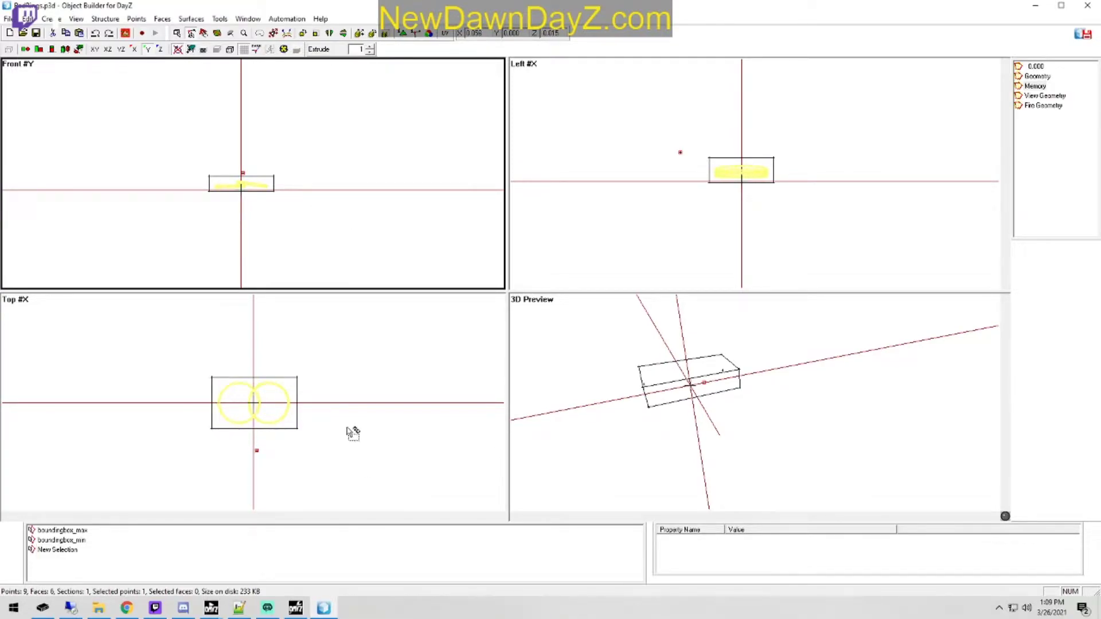
drag(312, 488, 318, 494)
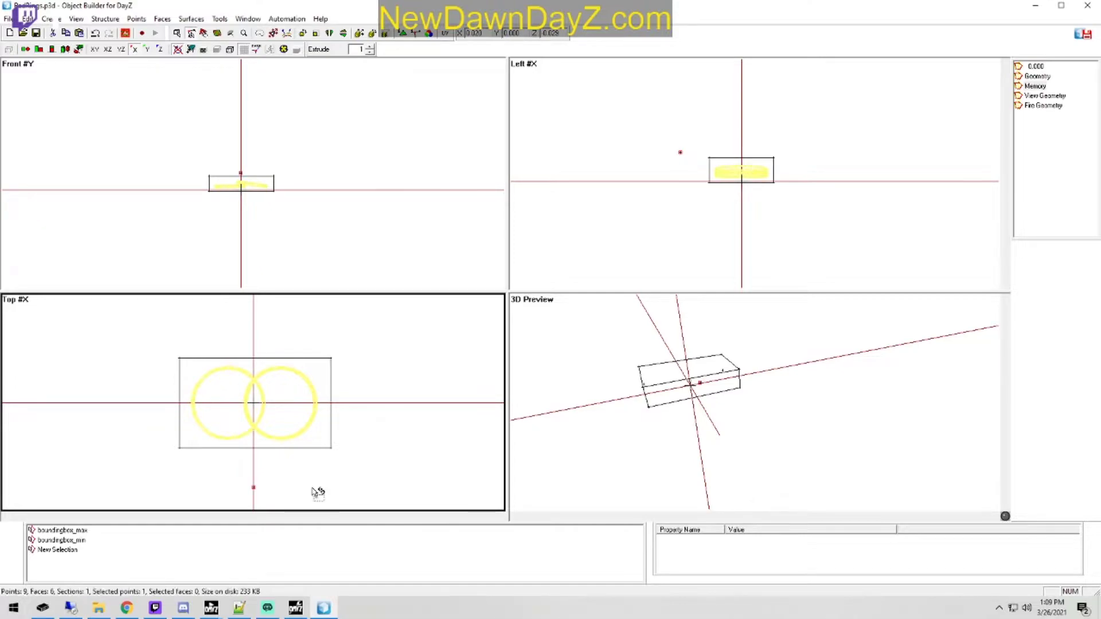
click(37, 34)
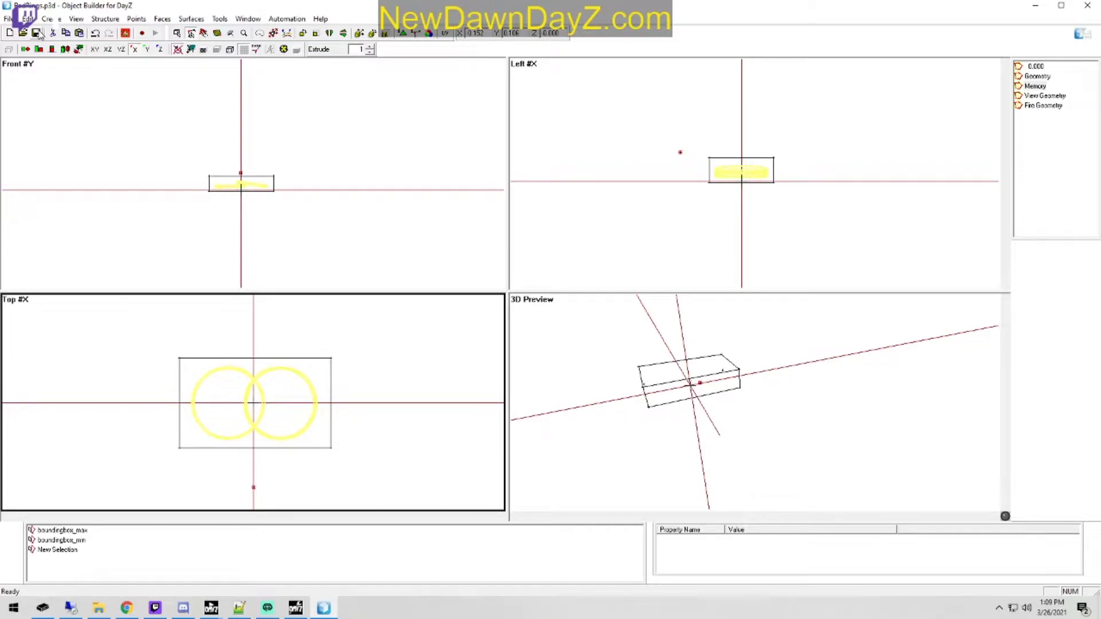
Step: Add an autocenter property with value 0 to the Geometry LOD and save the model
click(1036, 77)
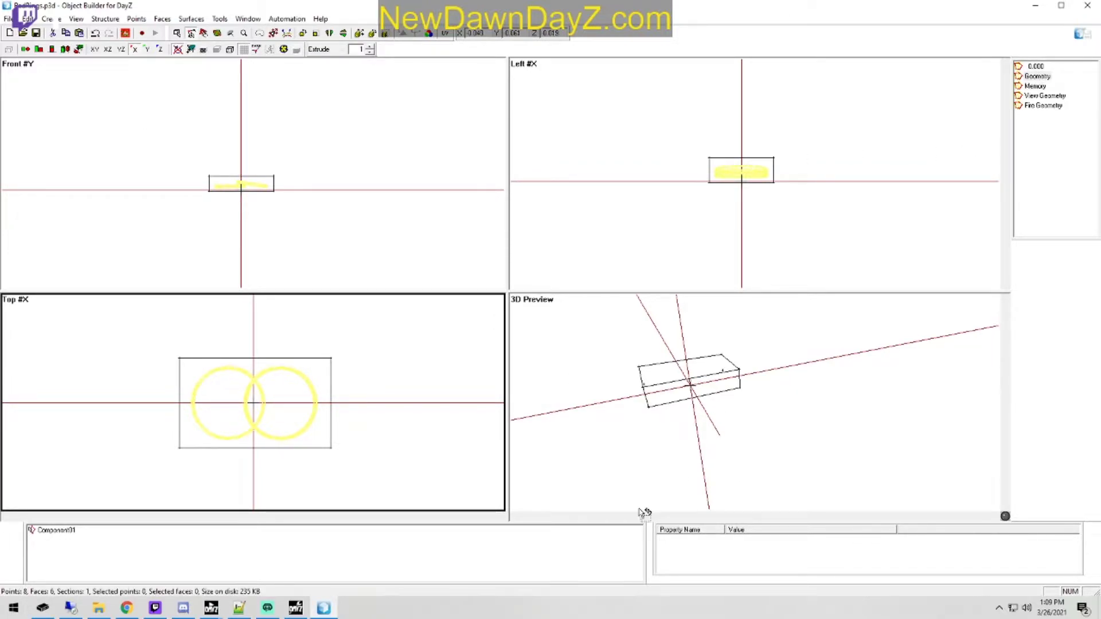
right_click(746, 563)
click(760, 519)
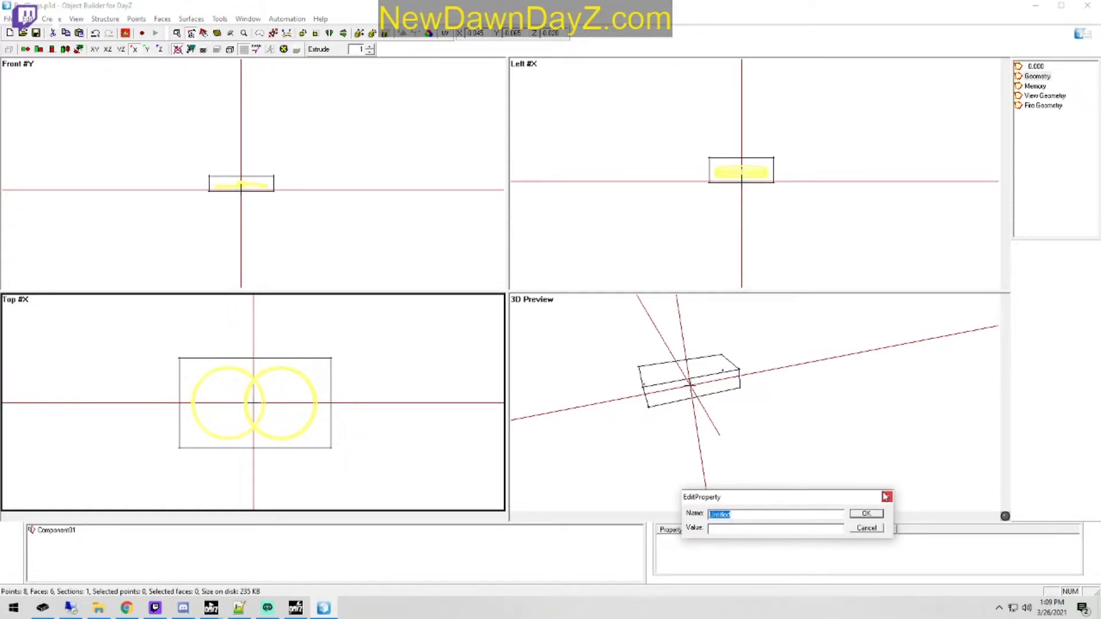
text(autocenter)
key(Tab)
text(0)
key(Return)
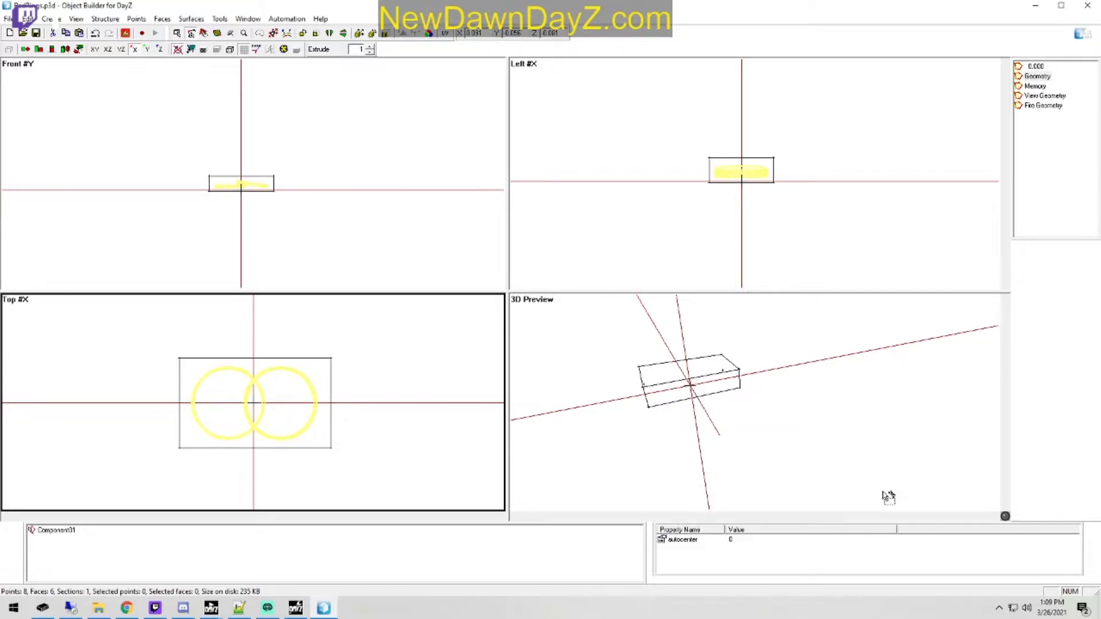
click(36, 32)
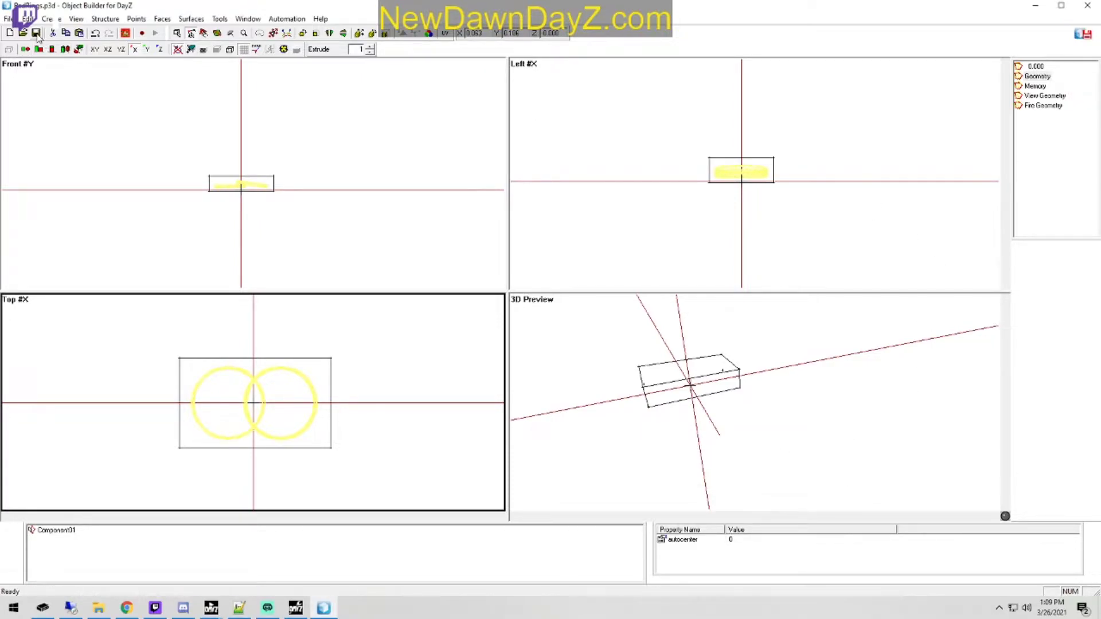
Step: Choose Rings_GoodRingSA__Color.paa from Good&EvilSkins\RingTextures\GoodRings as the texture for all ring faces in the 0.000 LOD
click(1036, 68)
drag(204, 228, 356, 130)
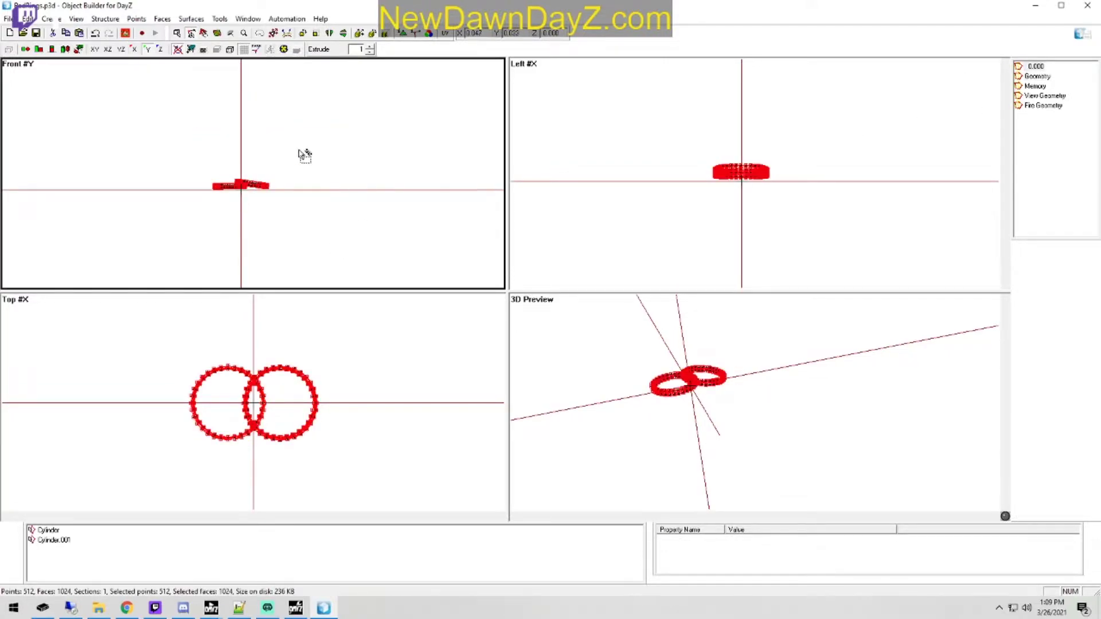
key(e)
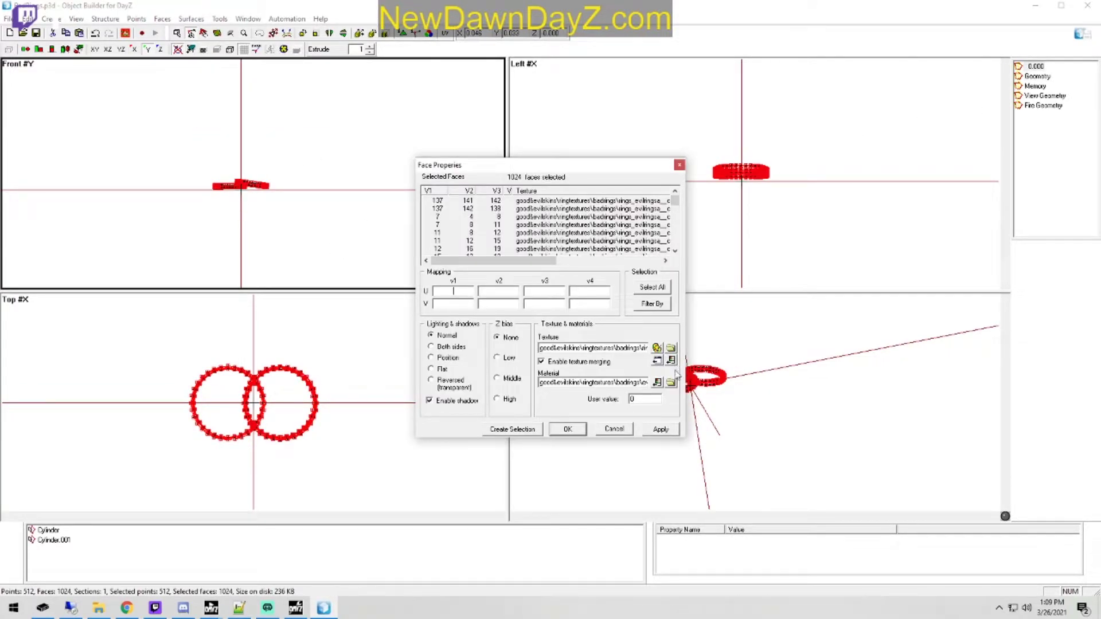
click(671, 348)
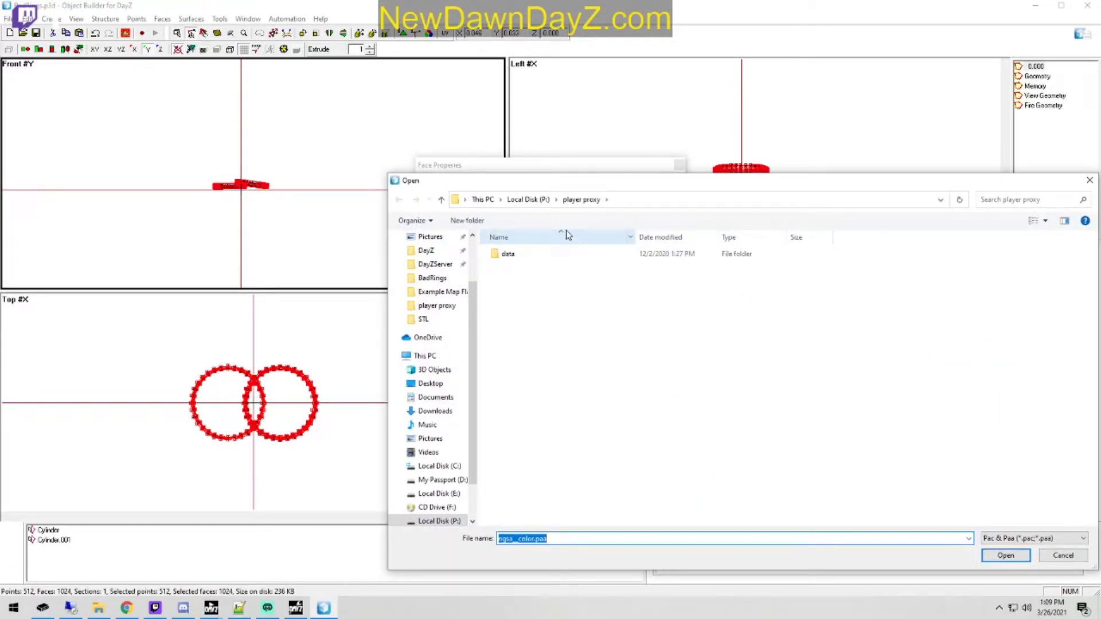
click(531, 201)
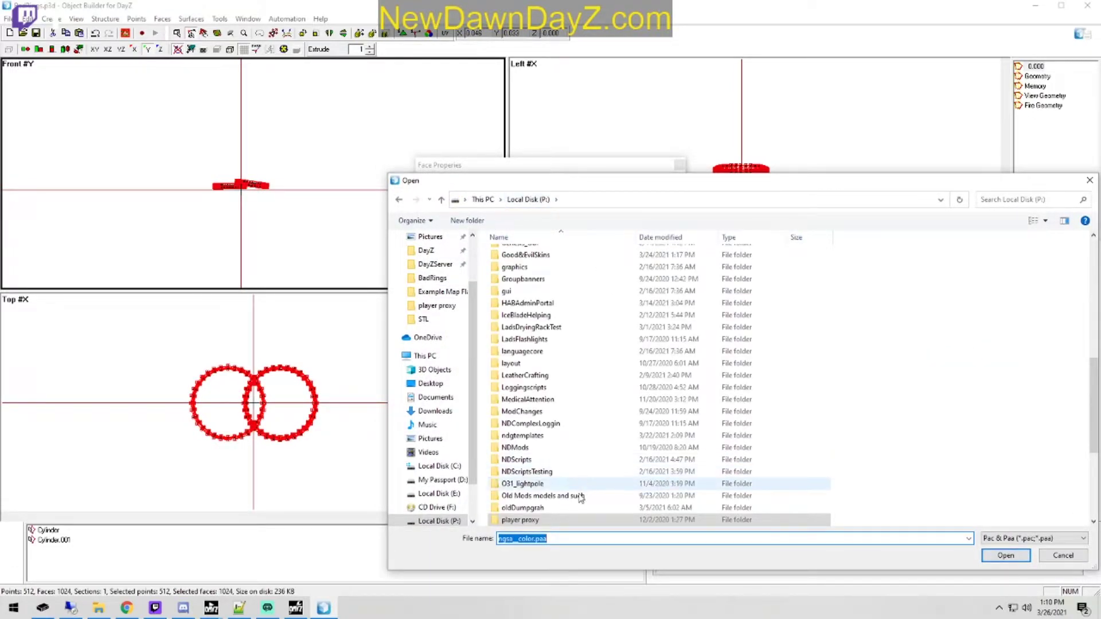
scroll(572, 453, down, 5)
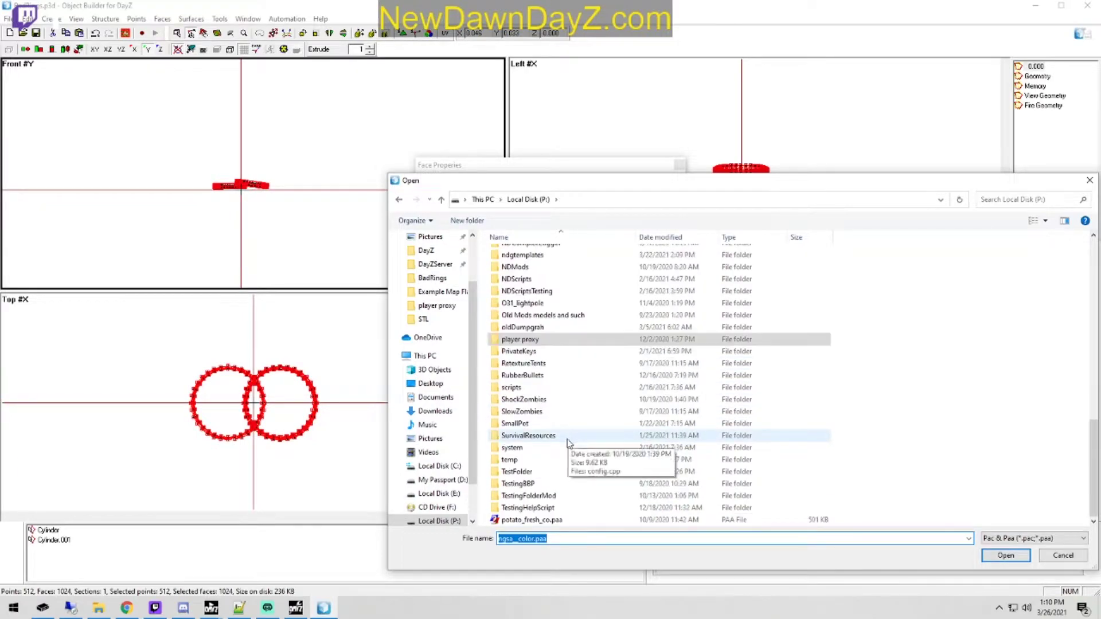
scroll(572, 453, up, 1)
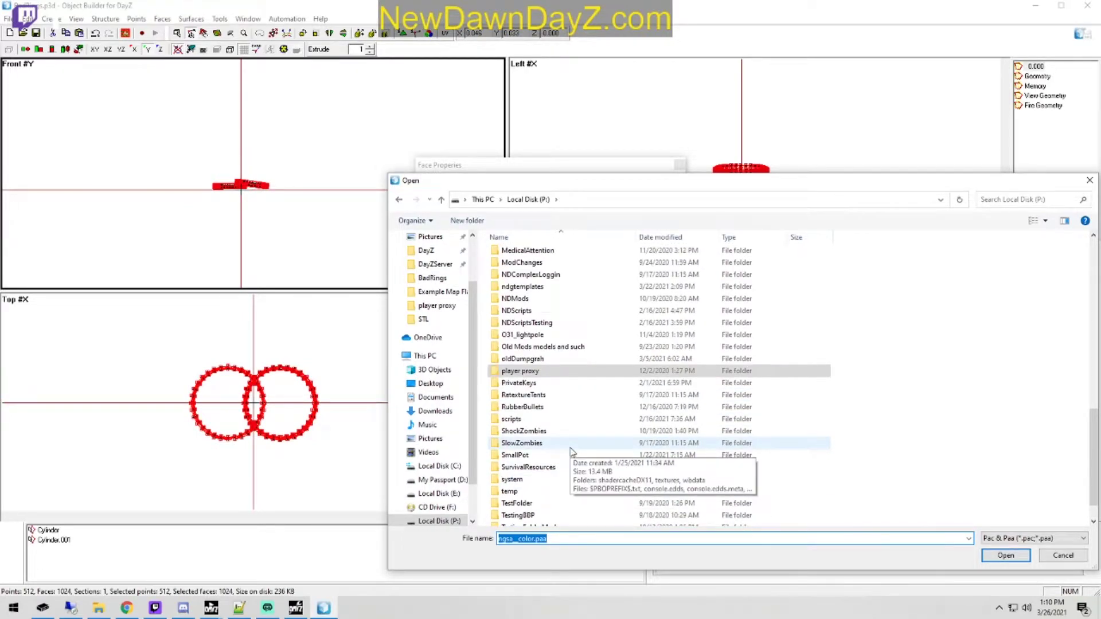
scroll(570, 453, up, 3)
scroll(555, 419, down, 5)
scroll(556, 424, up, 6)
scroll(532, 454, up, 2)
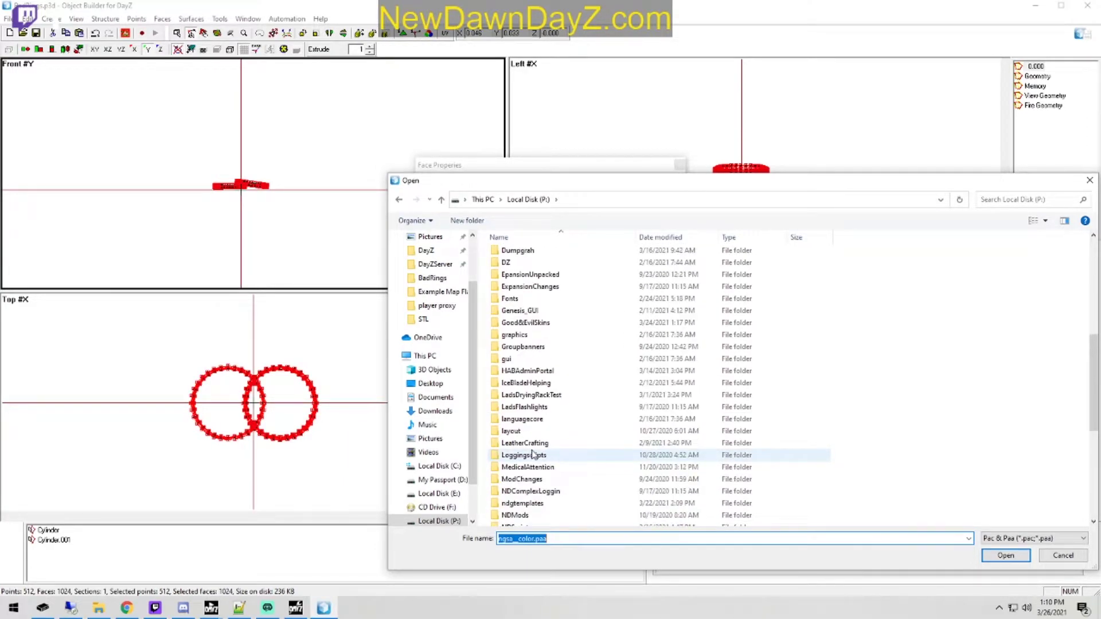
double_click(545, 321)
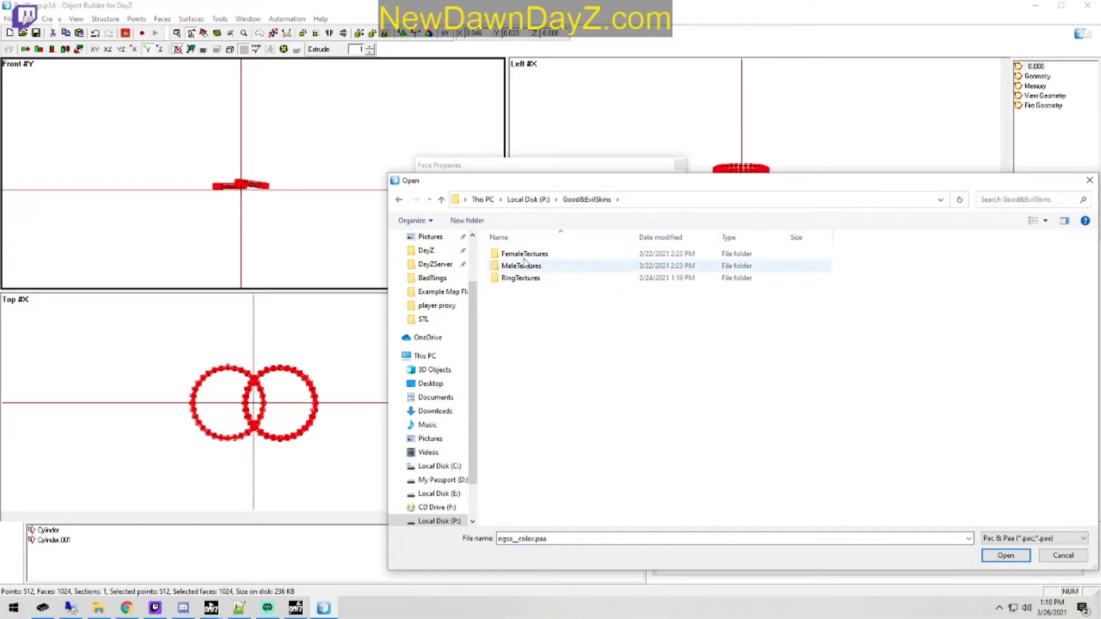
double_click(542, 280)
double_click(544, 266)
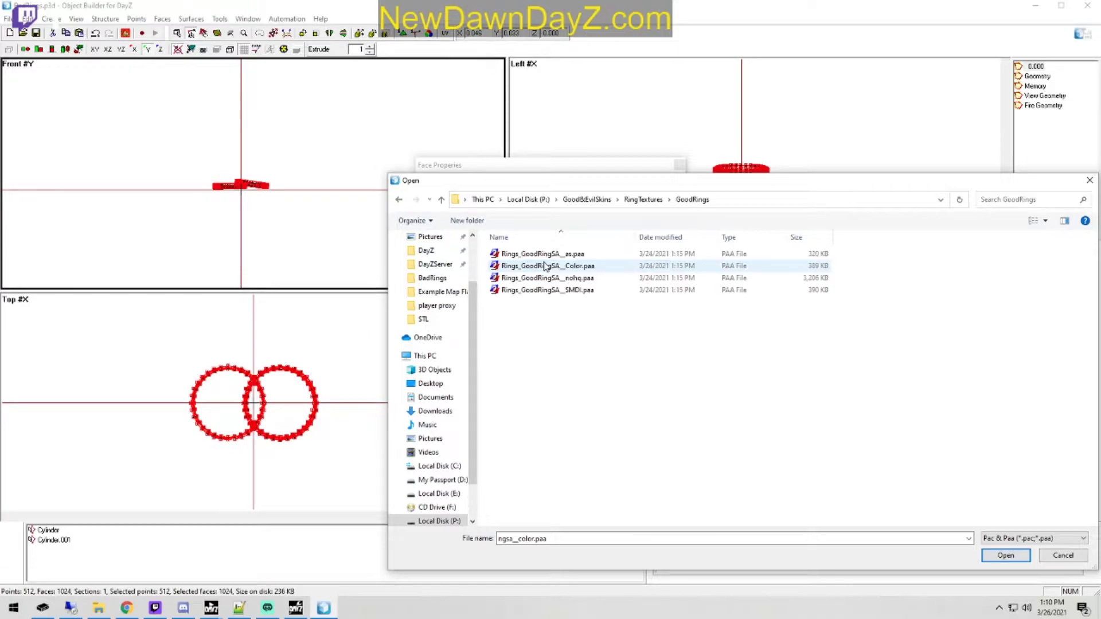
double_click(544, 266)
Step: Set the ring faces' material to the one in the GoodRings folder, apply the face properties, and recheck them
click(671, 383)
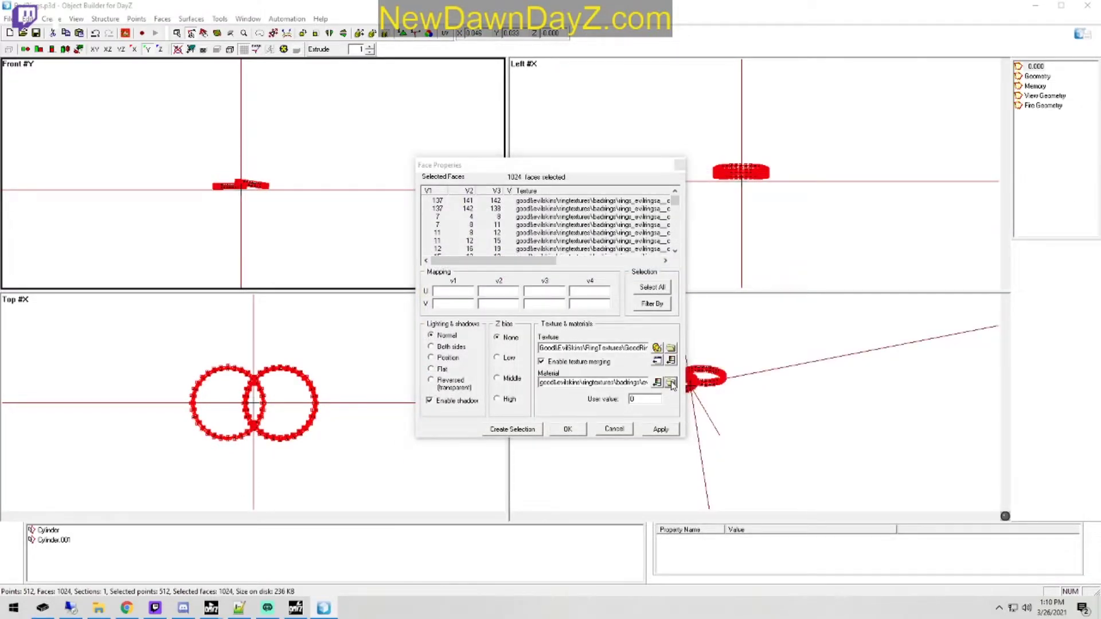
click(648, 202)
double_click(523, 266)
double_click(545, 256)
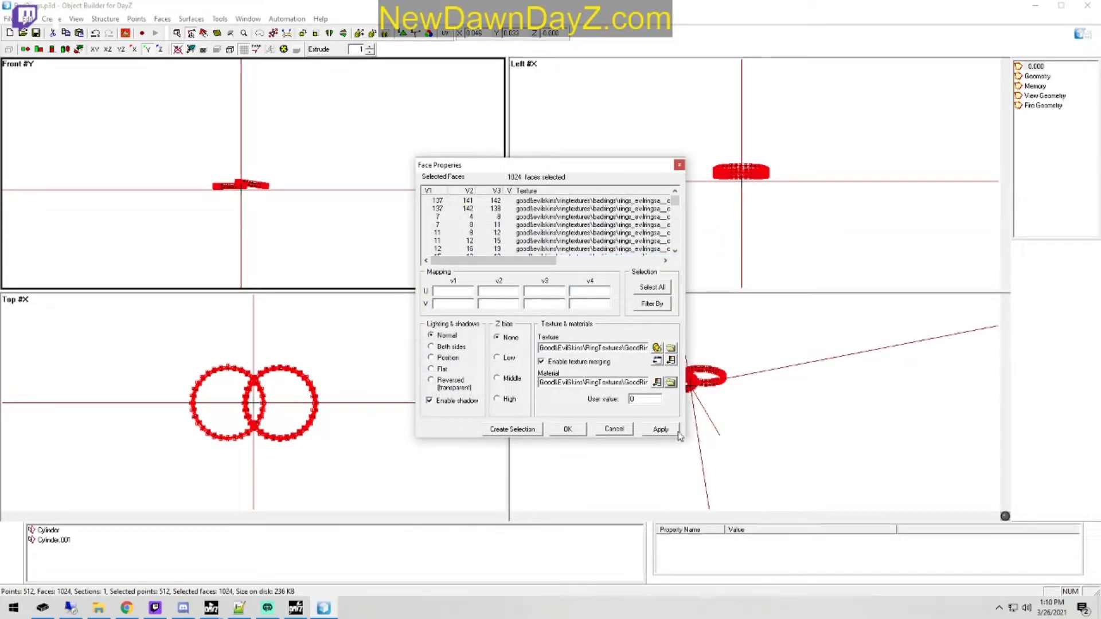
click(661, 430)
click(568, 429)
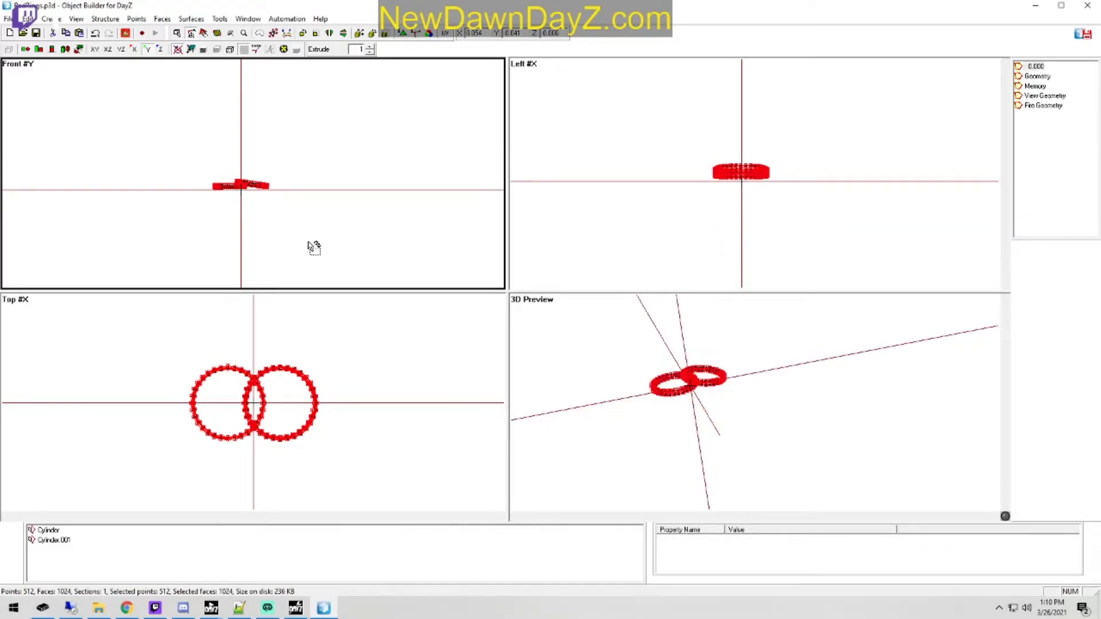
key(e)
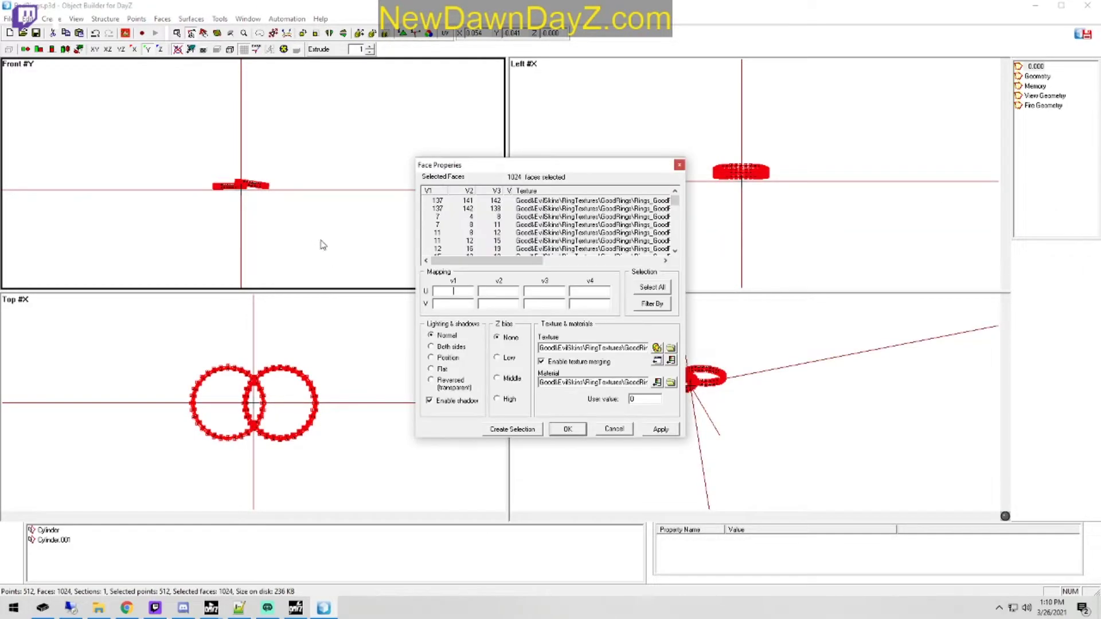
click(612, 428)
Step: Save the retextured model as GoodRings.p3d in the RingTextures\GoodRings folder, replacing the existing file
click(27, 19)
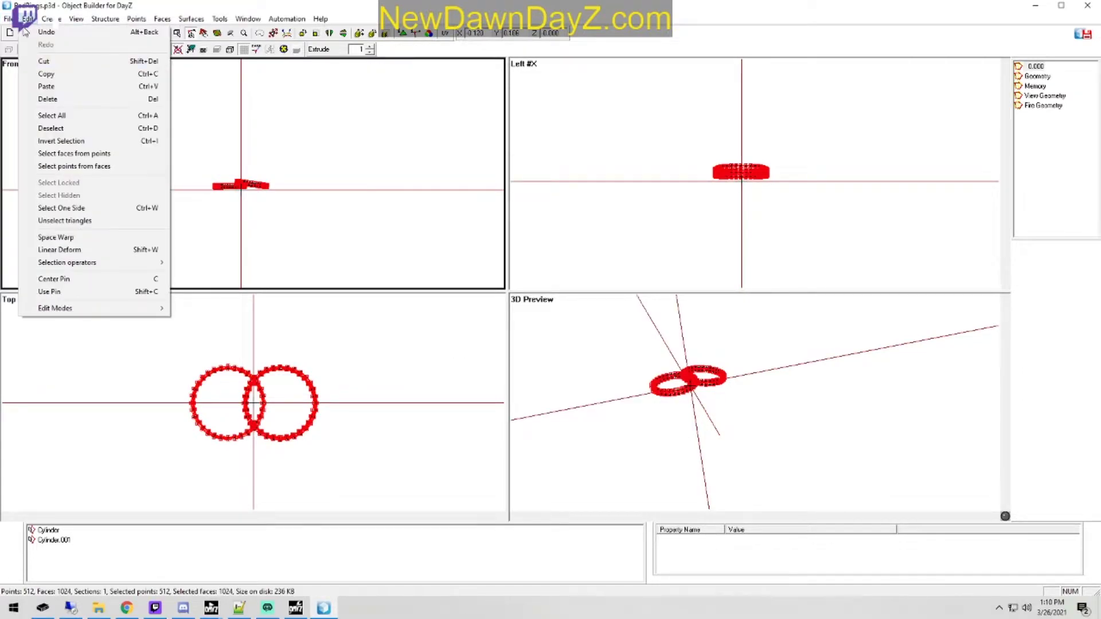
mouse_move(8, 19)
click(37, 98)
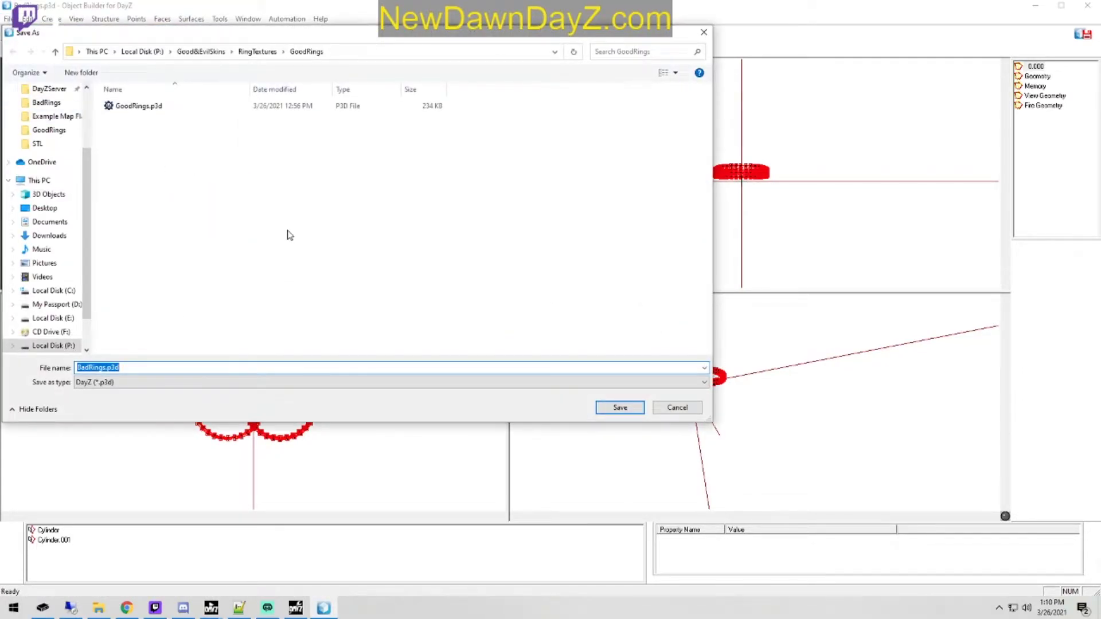
click(133, 107)
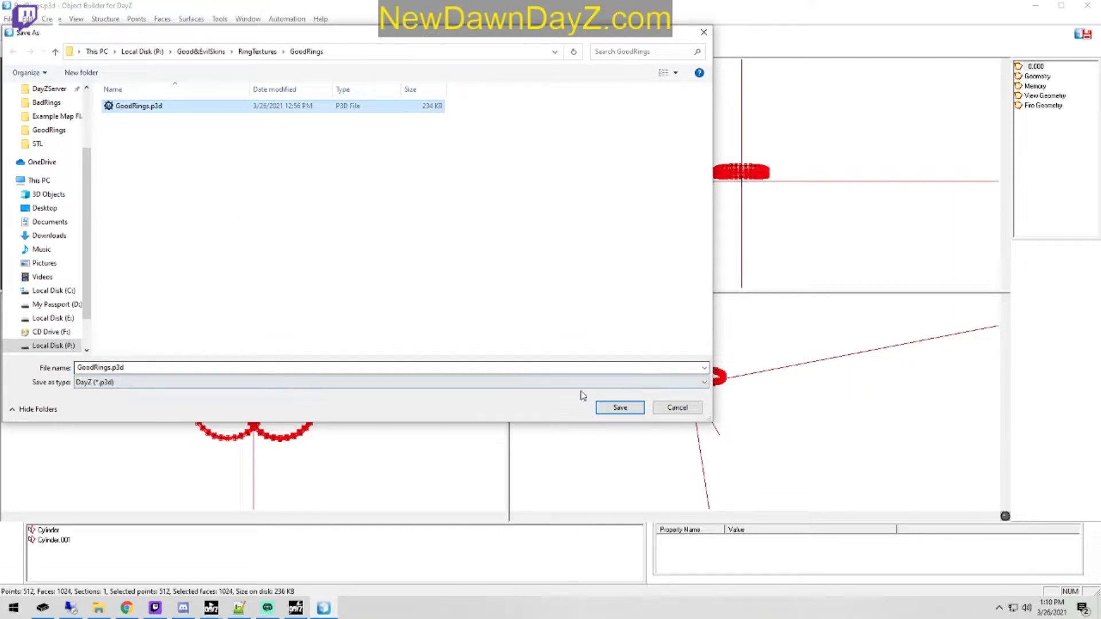
click(620, 407)
click(581, 309)
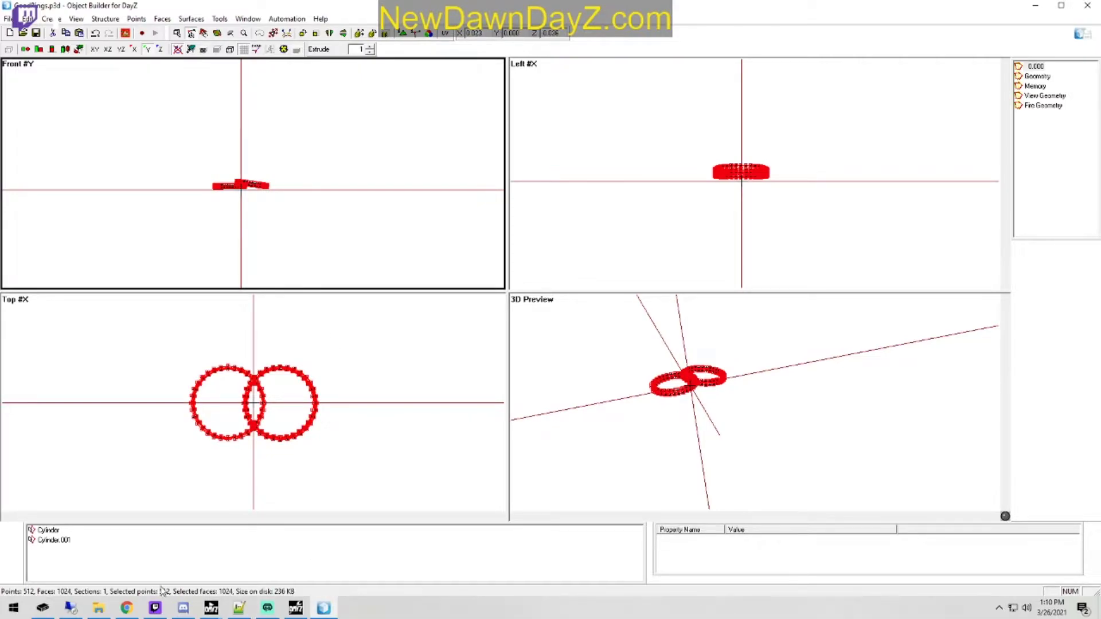
Step: Switch to Notepad++ and add a GoodRings class inheriting from Inventory_Base, with an empty body, below the Inventory_Base declaration in config.cpp
click(239, 607)
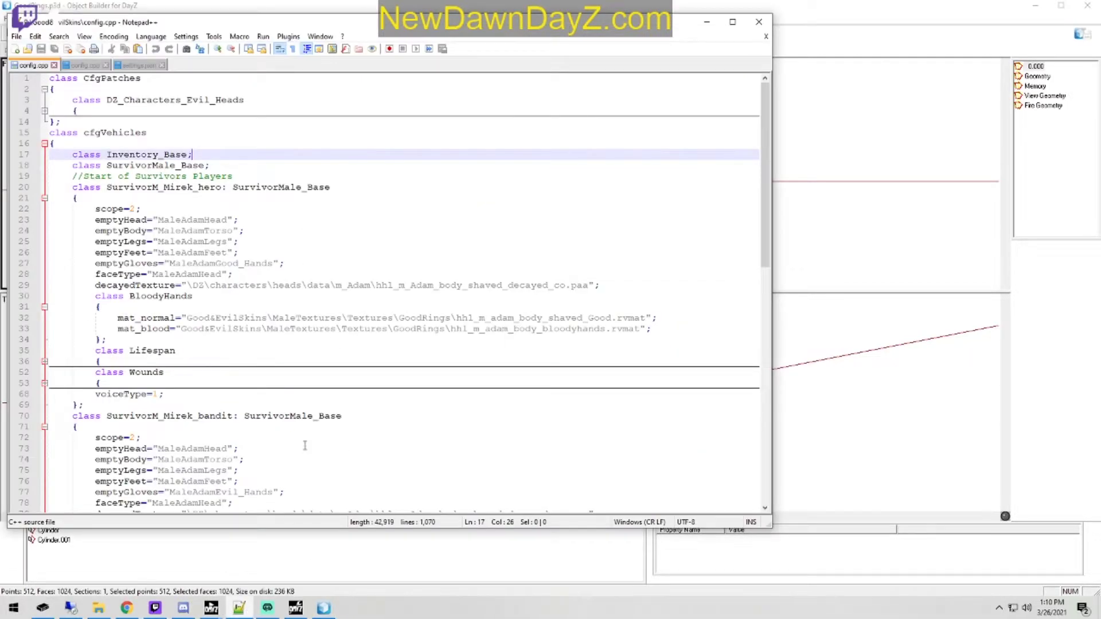
drag(356, 26, 518, 47)
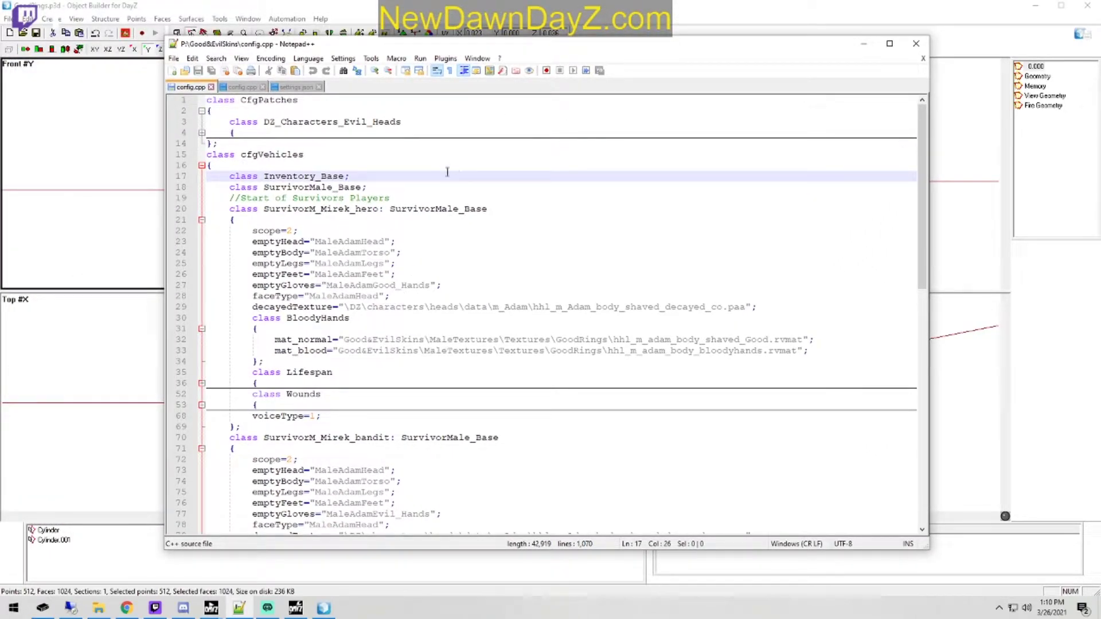
key(Return)
text(c)
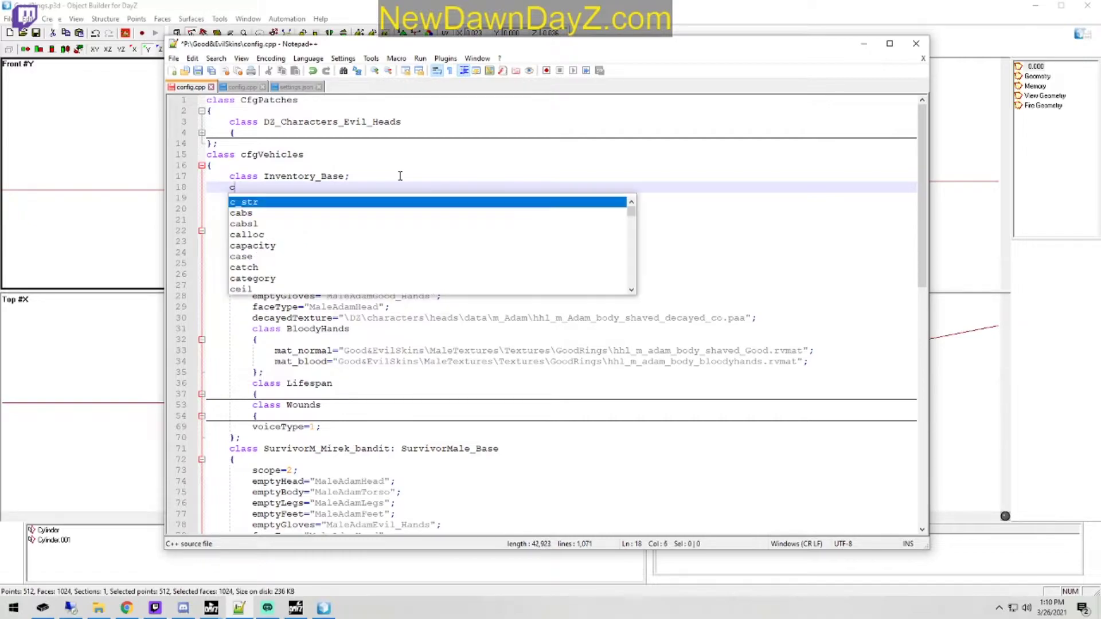
text(lass Good RIngs)
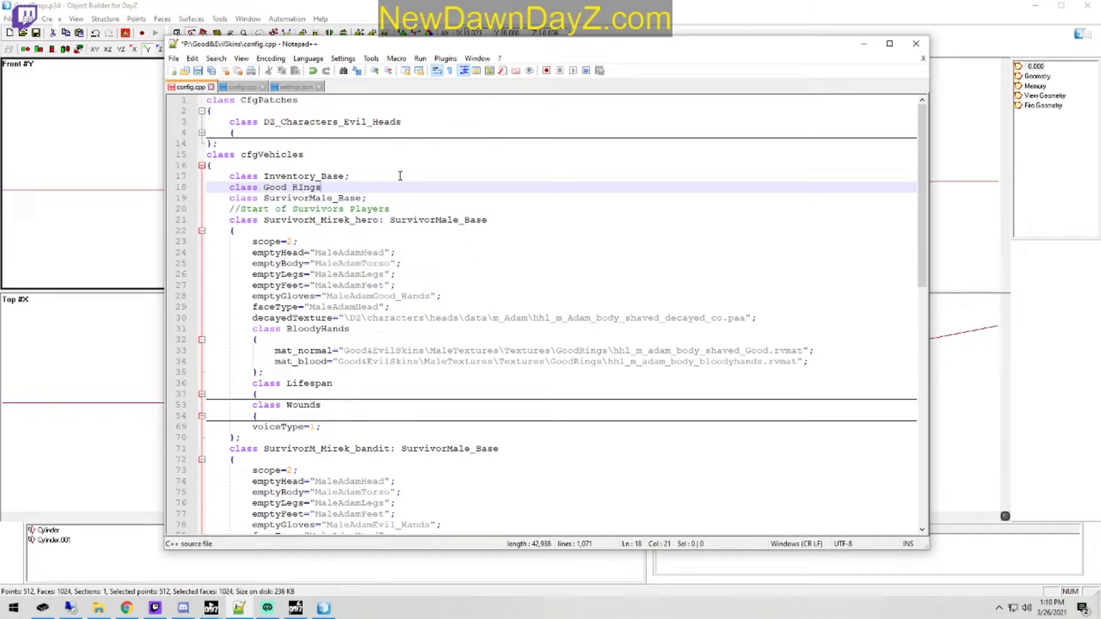
key(BackSpace)
key(BackSpace)
text(Ring)
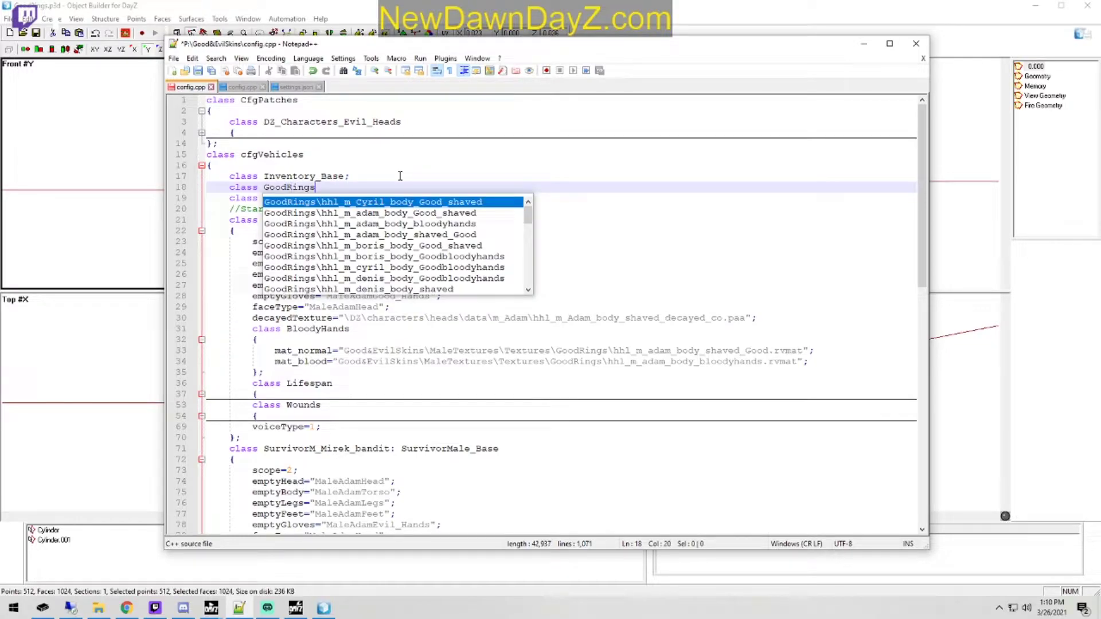
text(s; )
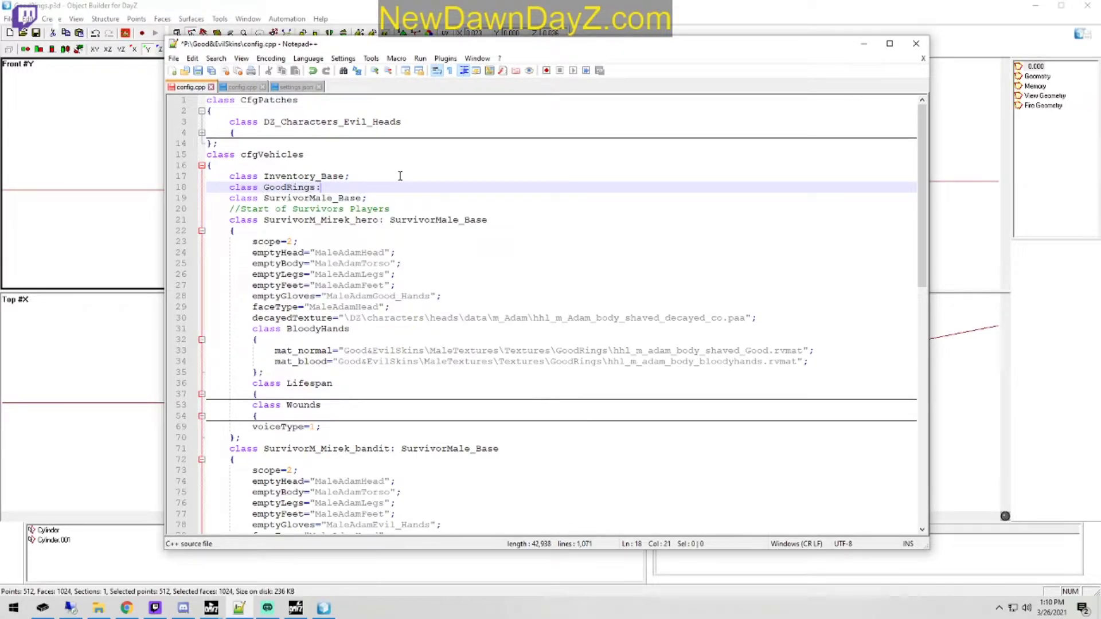
text(Inventory_Base)
key(Down)
key(Return)
key(Return)
text({)
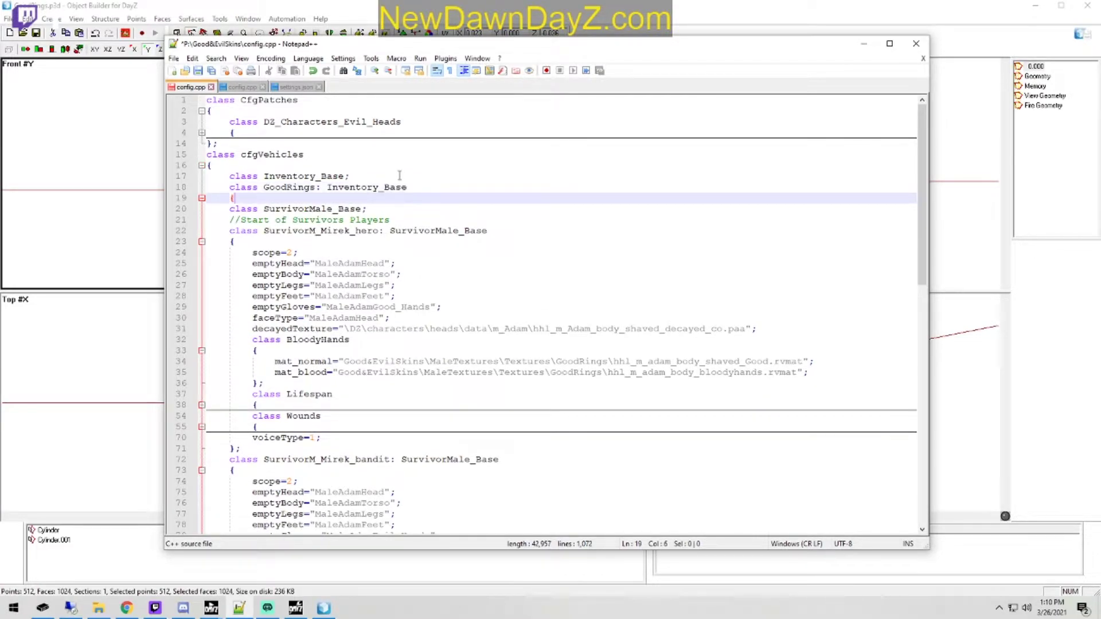
key(Return)
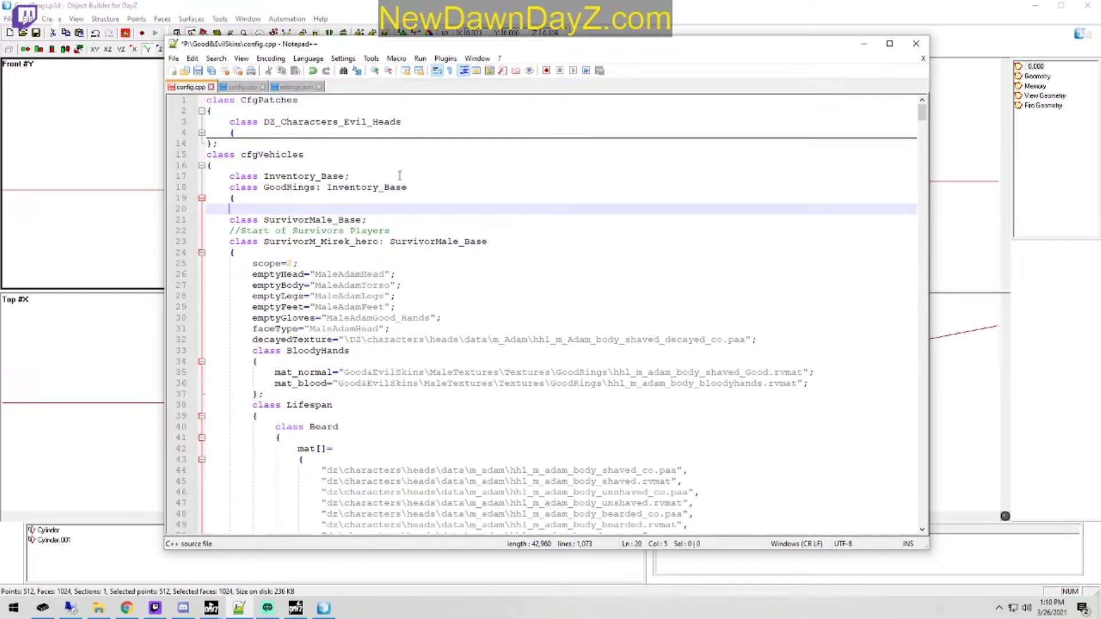
text(})
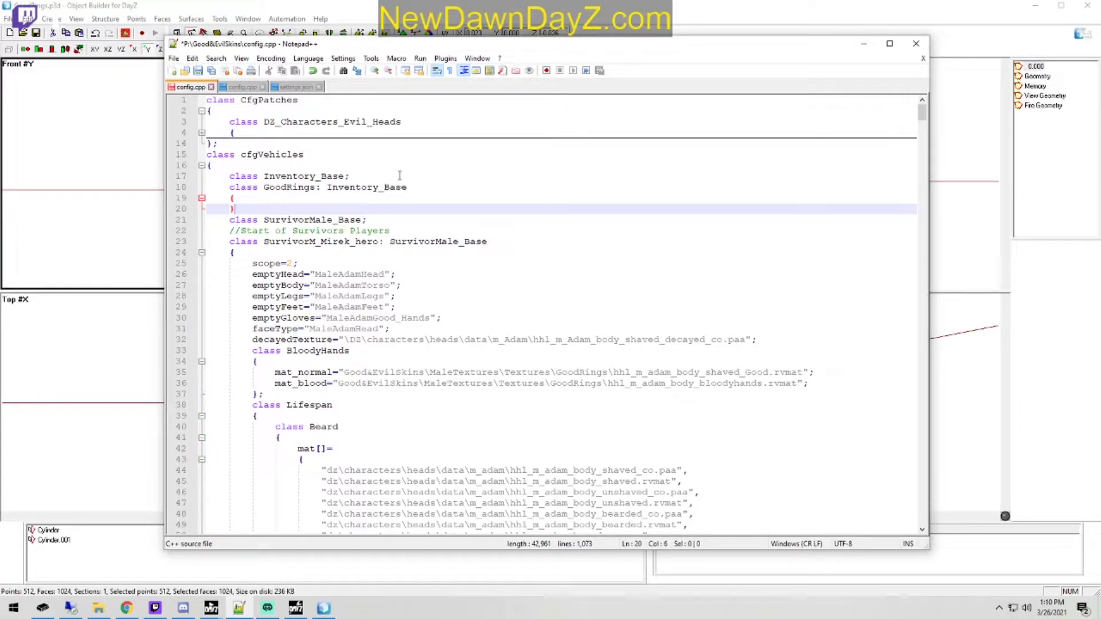
Step: Add a BadRings class inheriting from Inventory_Base, with an empty pair of braces, directly below the GoodRings class
key(Return)
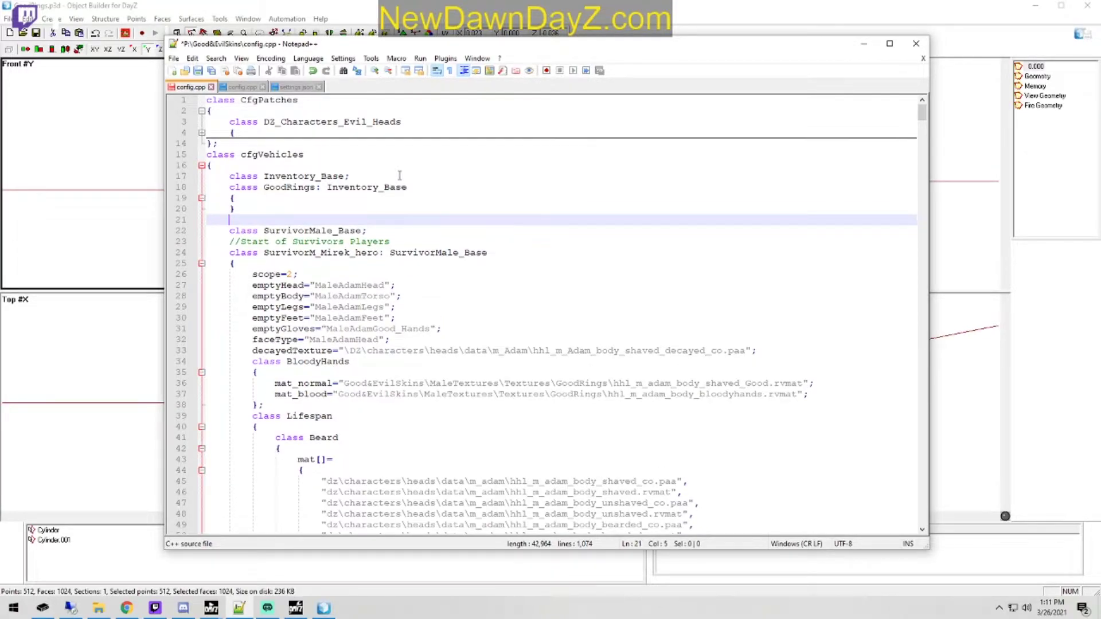
text(Class)
key(BackSpace)
key(BackSpace)
key(BackSpace)
key(BackSpace)
key(BackSpace)
text(clas)
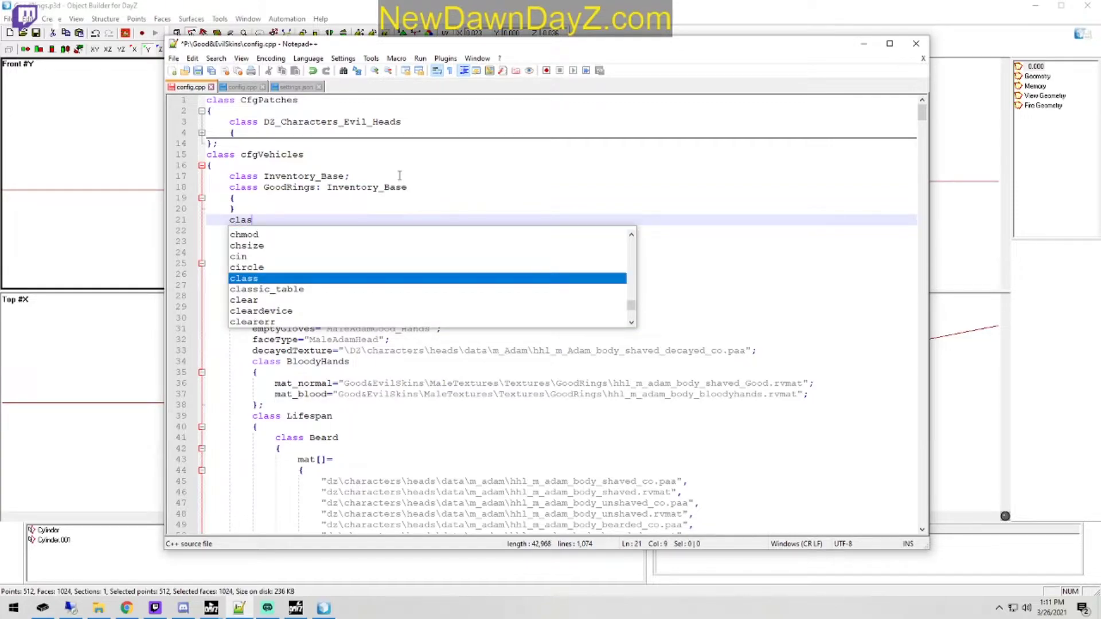
text(s BadR)
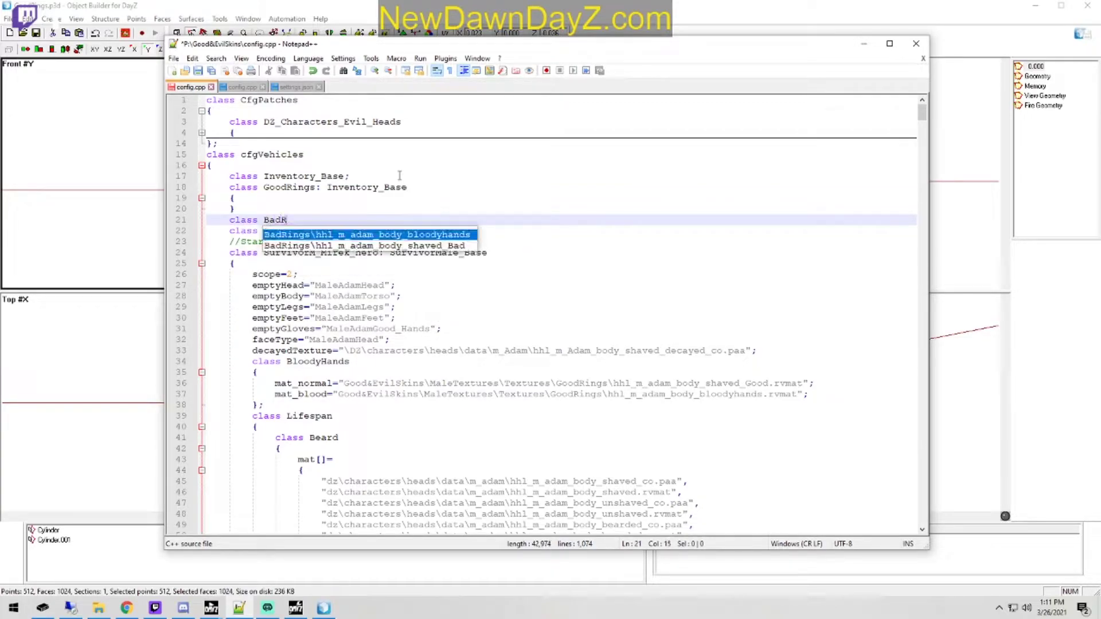
text(ings : )
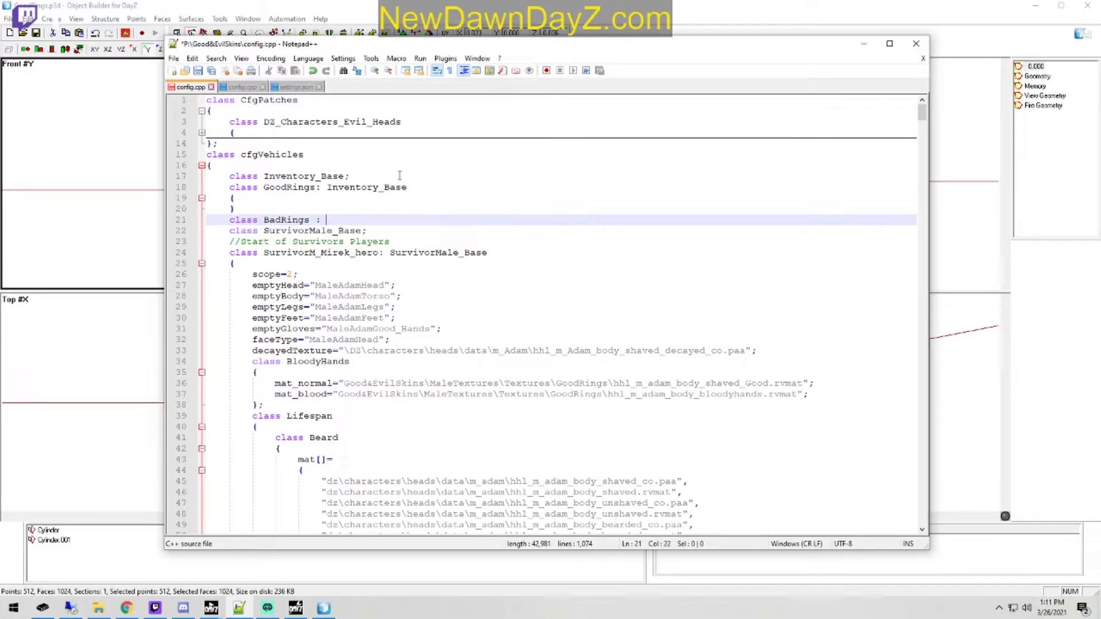
text(I)
key(Down)
key(Return)
key(Return)
text({})
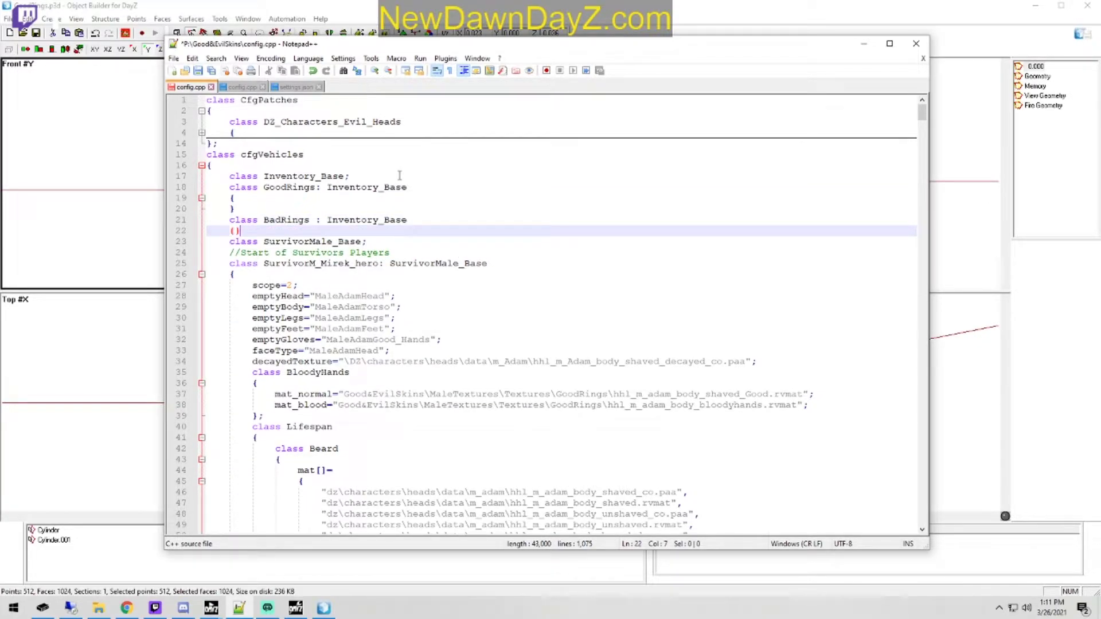
Step: Put the GoodRings class's empty braces together on one line and save config.cpp
click(234, 210)
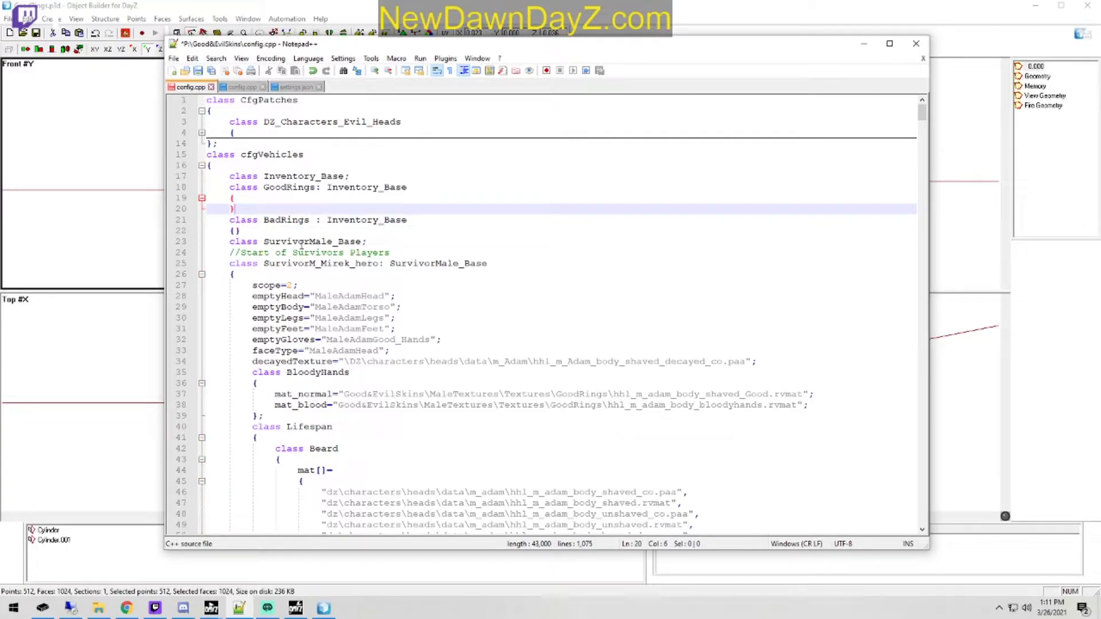
key(BackSpace)
key(BackSpace)
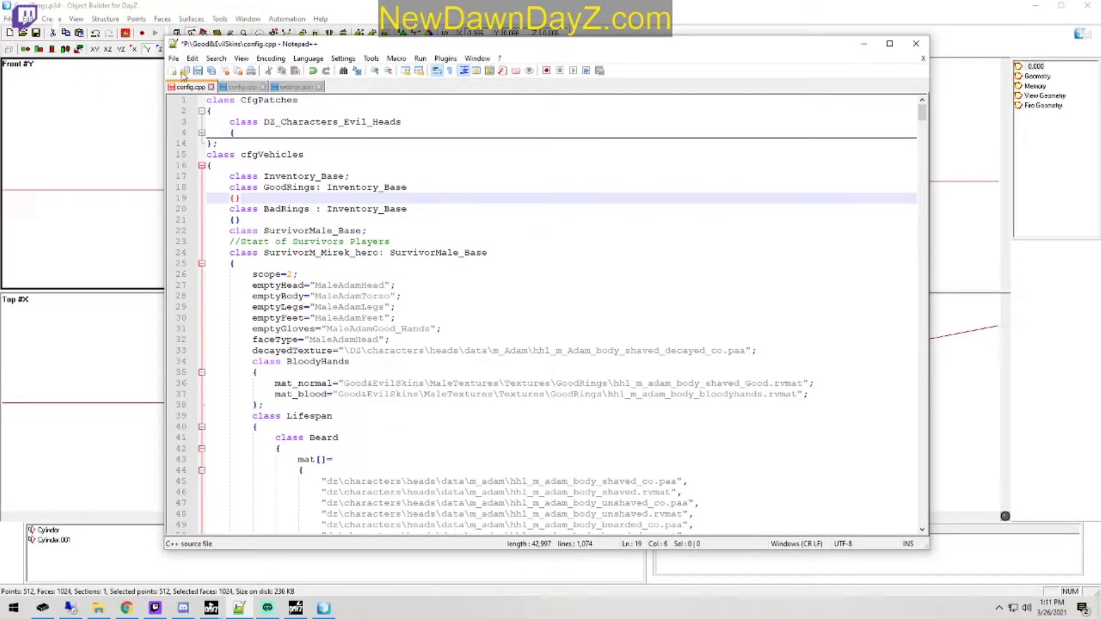
key(ctrl+s)
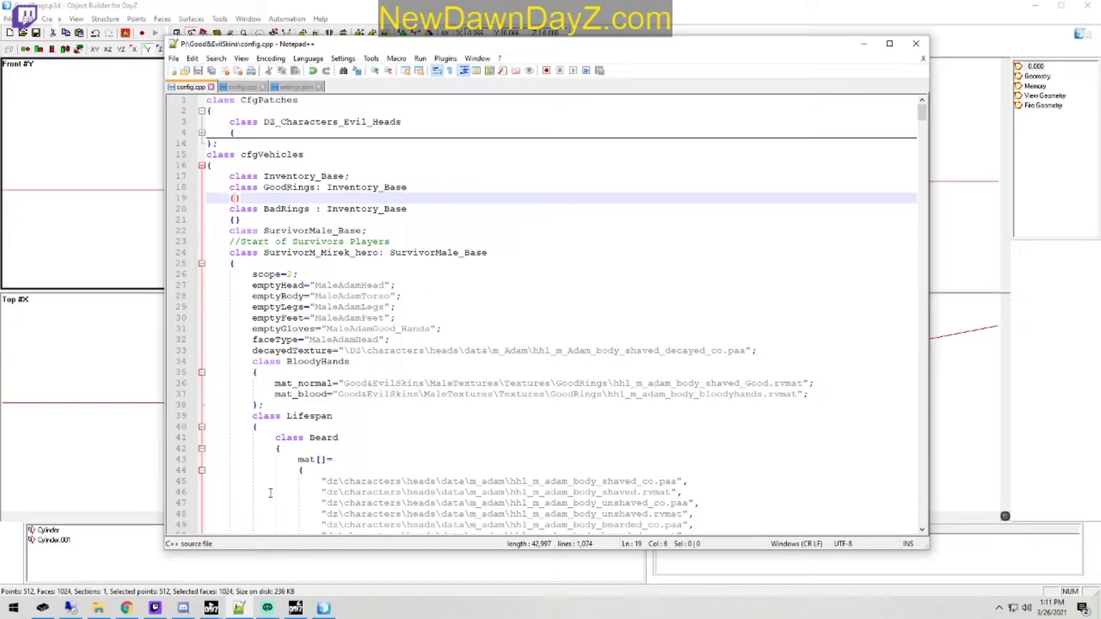
Step: Switch to File Explorer and go to the root of Local Disk (P:)
click(98, 608)
click(610, 116)
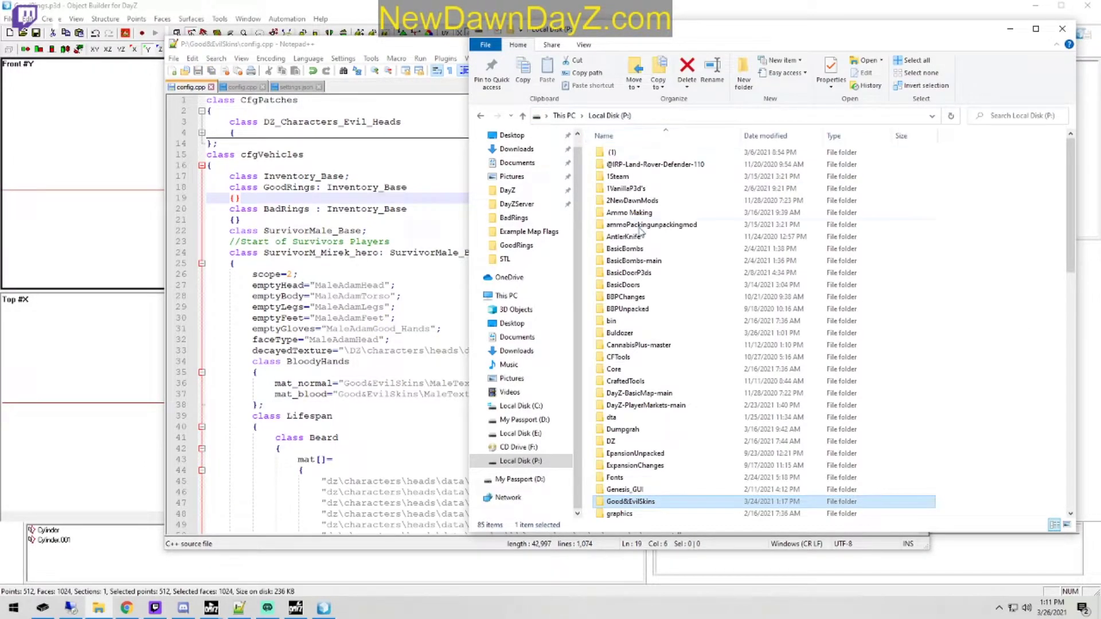
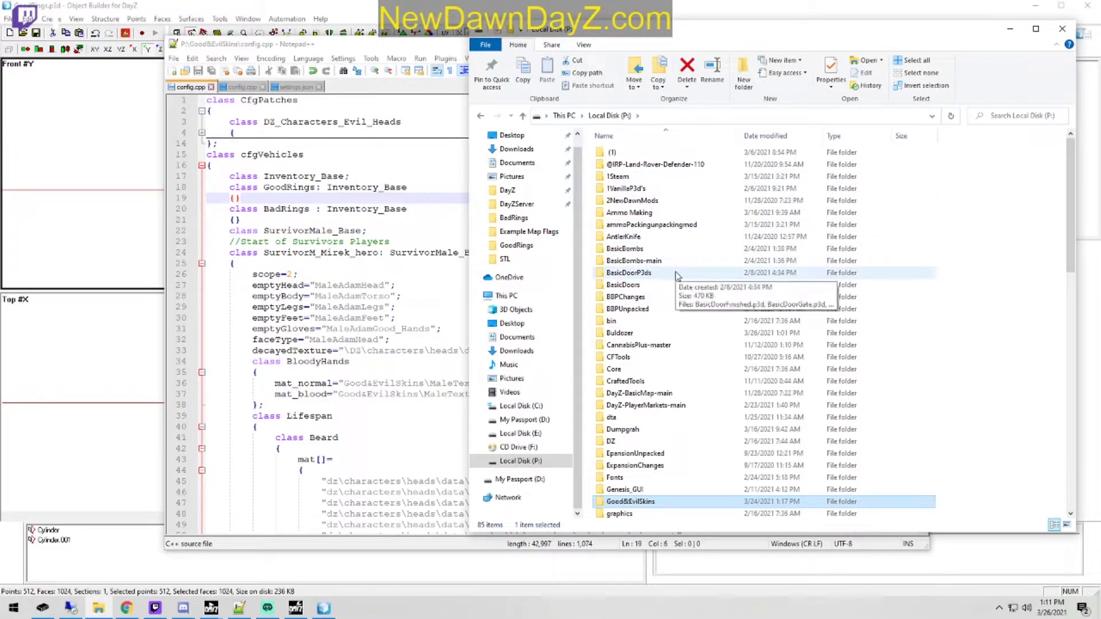
Step: Open the config.cpp from the Dumpgrah\Assets\Coal folder in Notepad++
scroll(676, 276, down, 1)
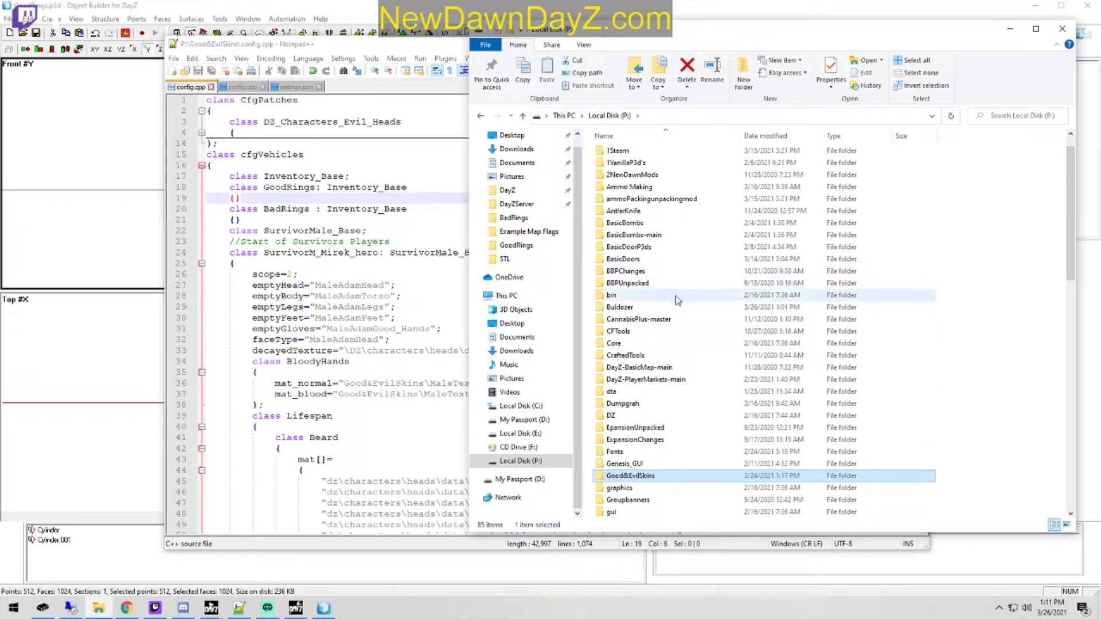
double_click(622, 403)
double_click(646, 154)
double_click(631, 153)
click(625, 165)
right_click(625, 165)
click(665, 224)
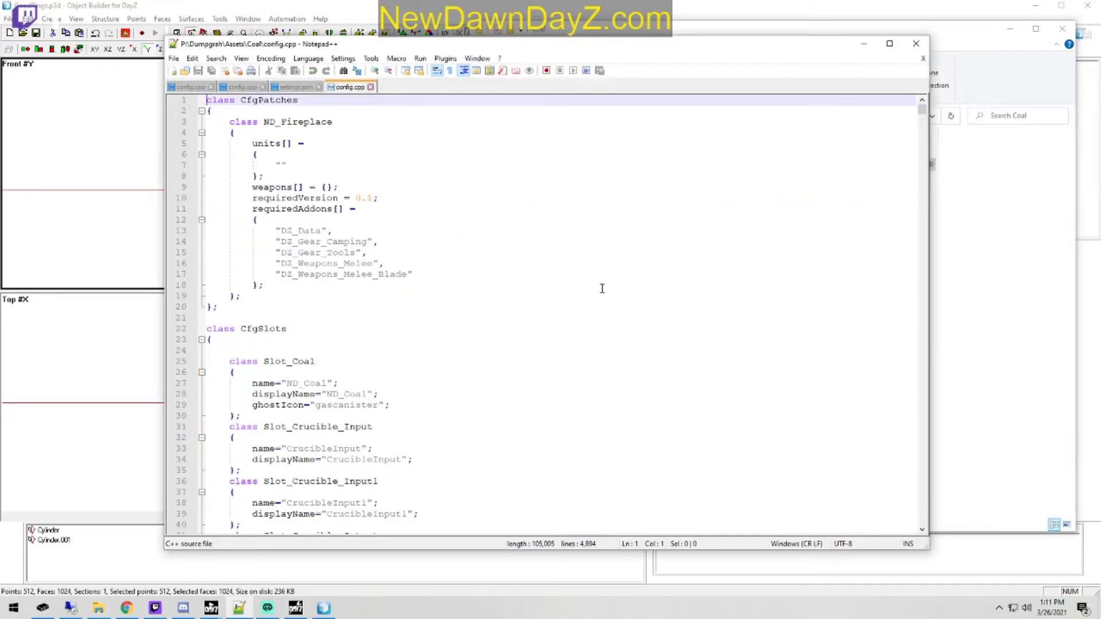
Step: Fold the CfgSlots and CfgNonAIVehicles blocks and copy the ClayPackage property lines from scope through itemSize
click(201, 339)
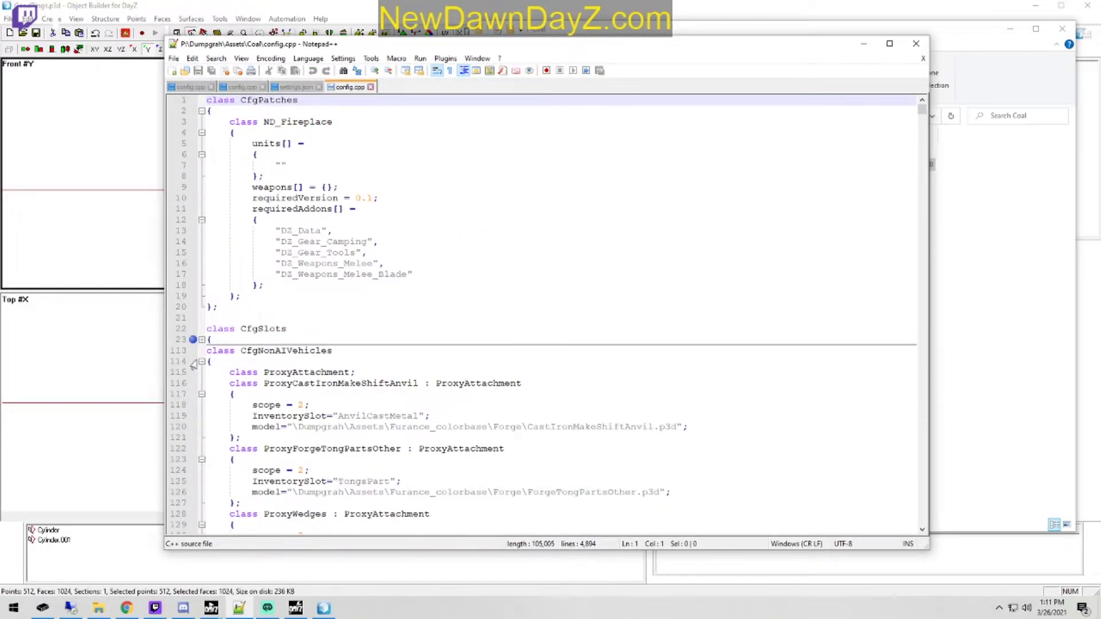
click(201, 362)
scroll(358, 287, down, 8)
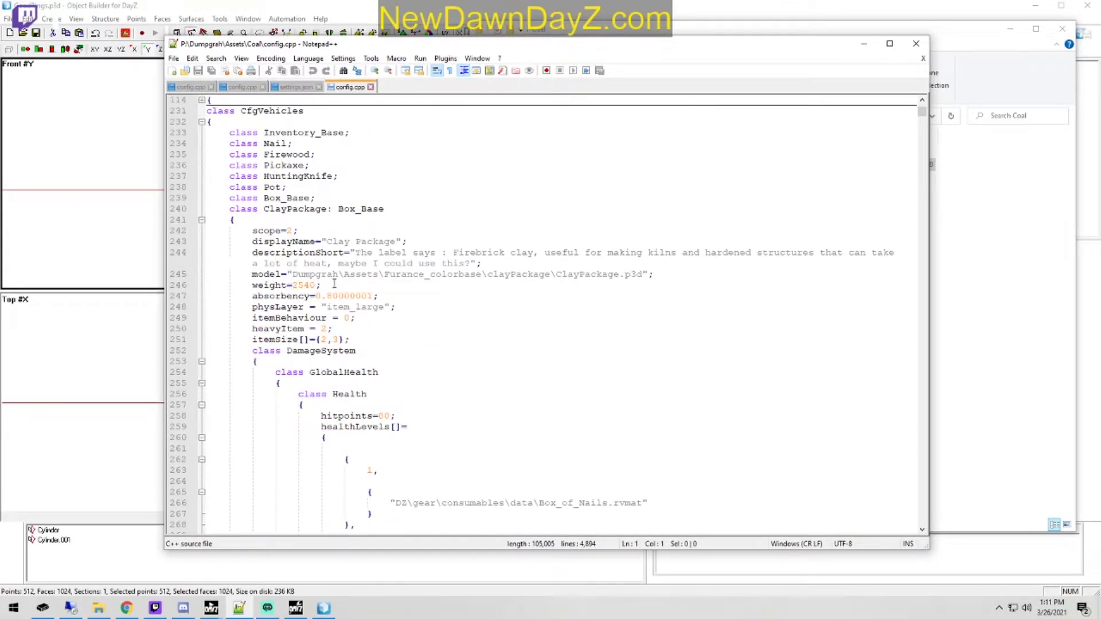
drag(364, 343, 147, 235)
key(ctrl+c)
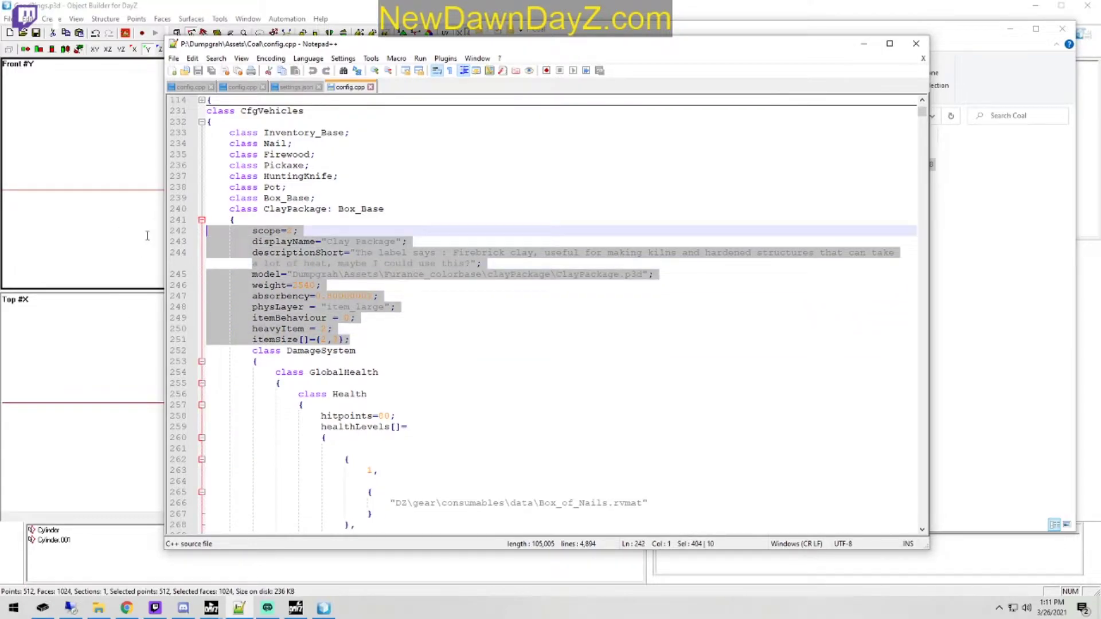
Step: Paste the copied properties between the braces of the GoodRings and BadRings classes in the Good&EvilSkins config.cpp
click(294, 87)
click(235, 87)
click(191, 87)
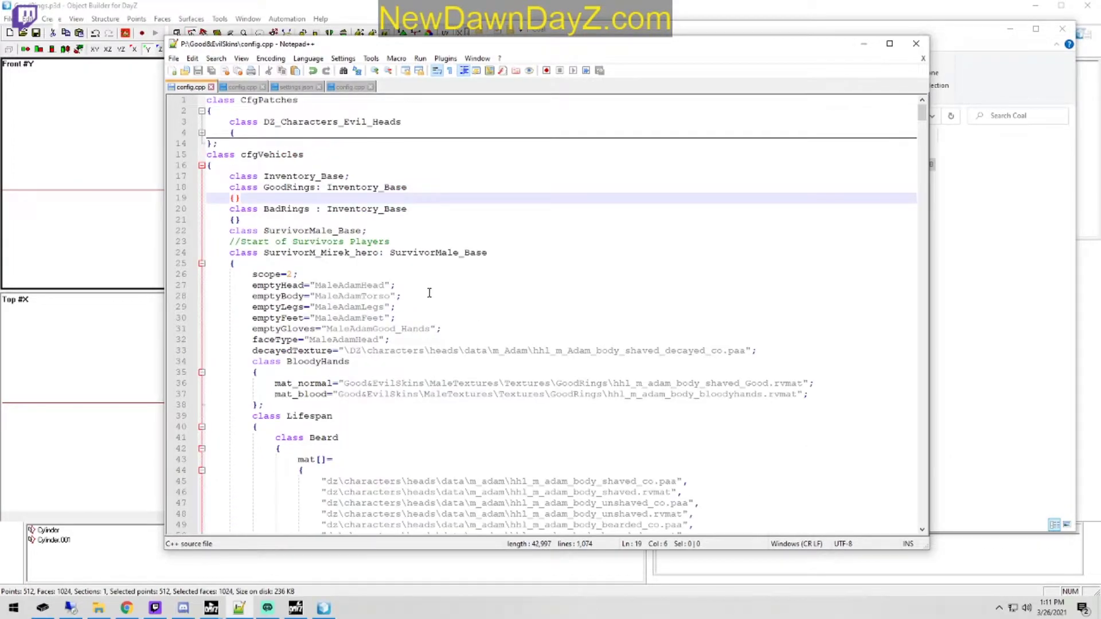
key(ctrl+v)
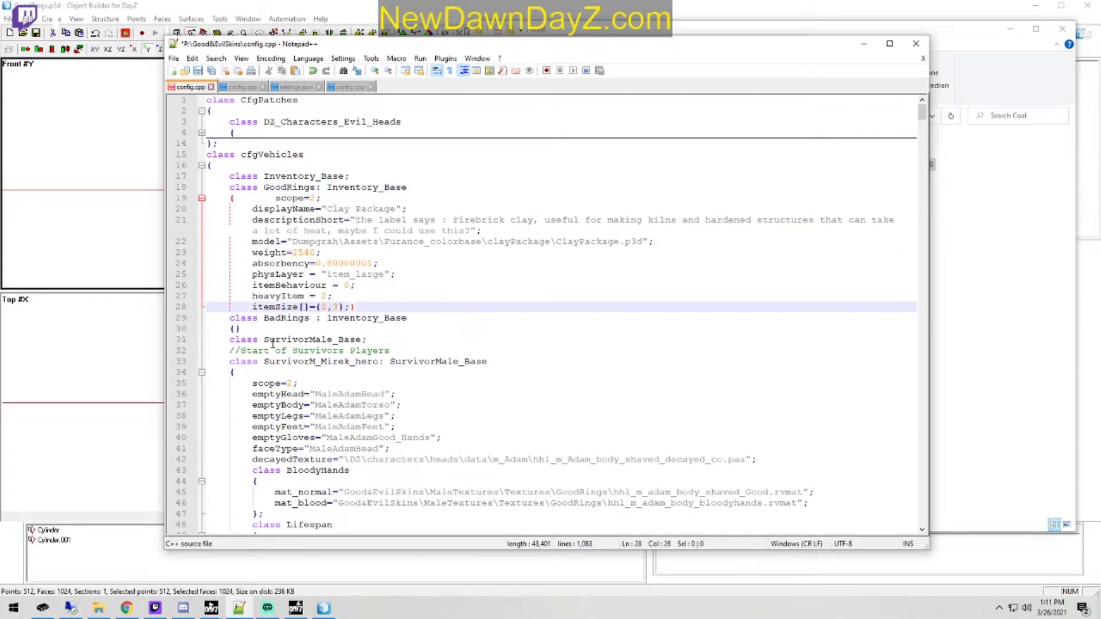
click(235, 330)
key(ctrl+v)
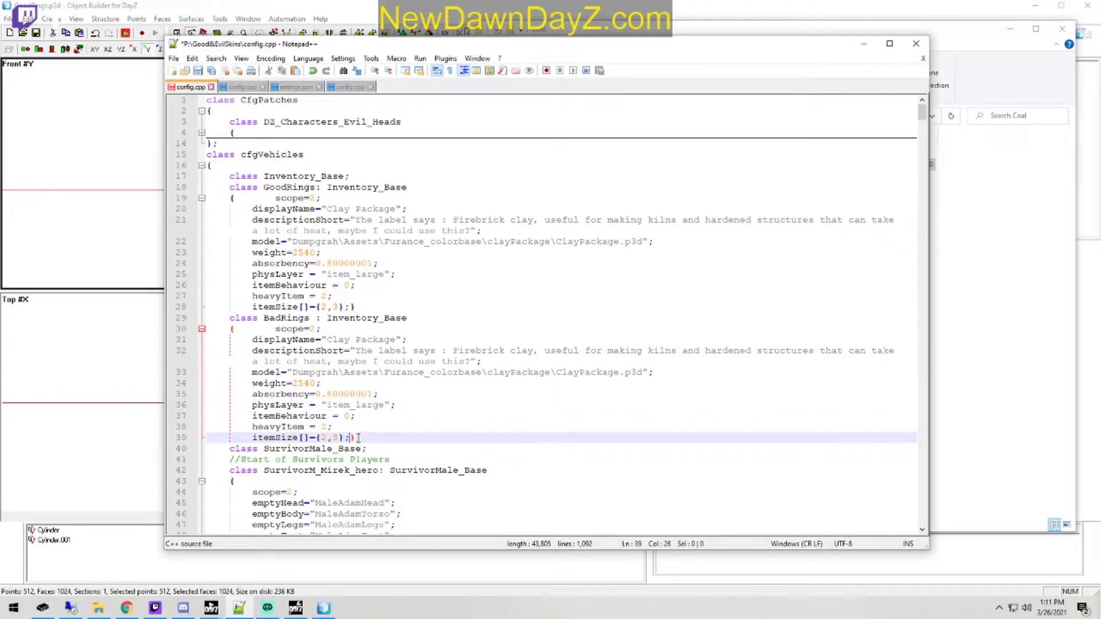
Step: Put the closing braces of the BadRings and GoodRings classes on their own lines and end each with a semicolon
key(Return)
key(BackSpace)
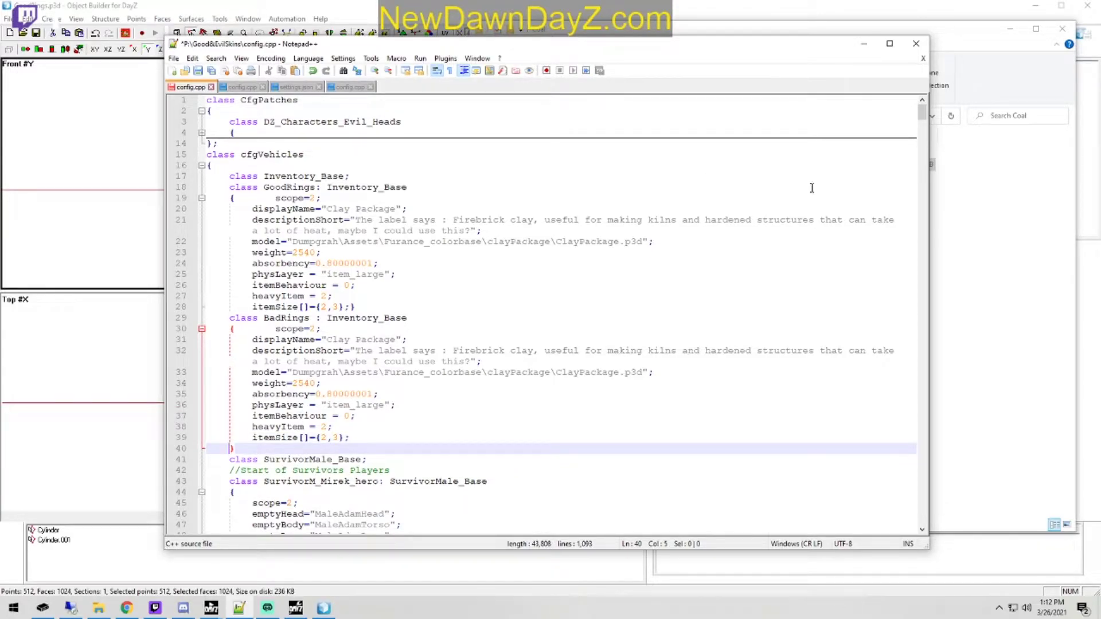
click(351, 307)
key(Left)
key(BackSpace)
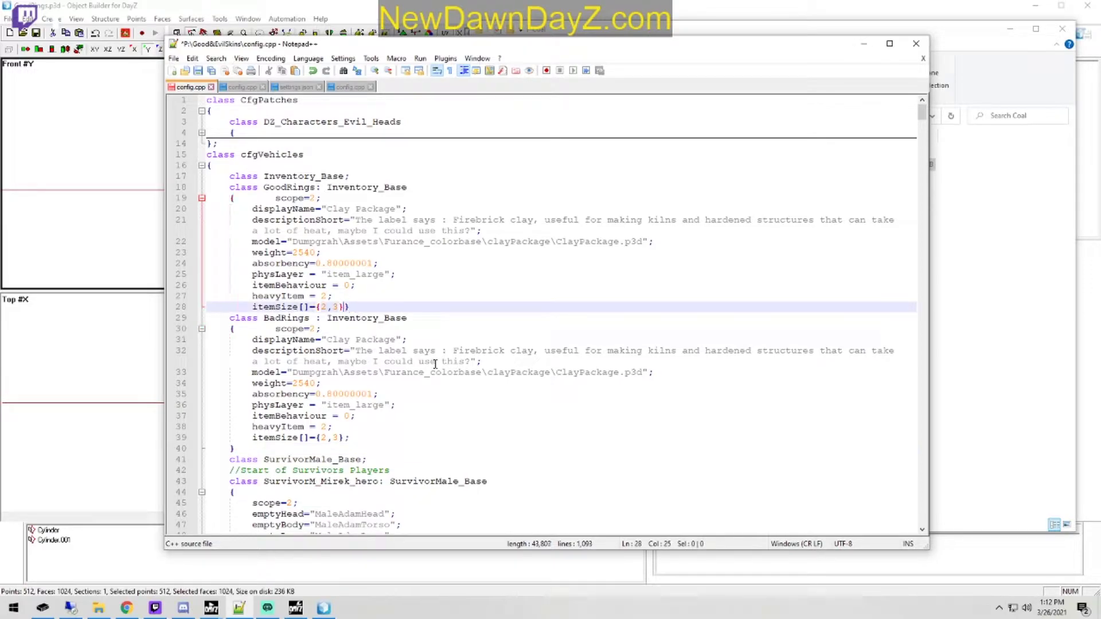
text(;)
key(Return)
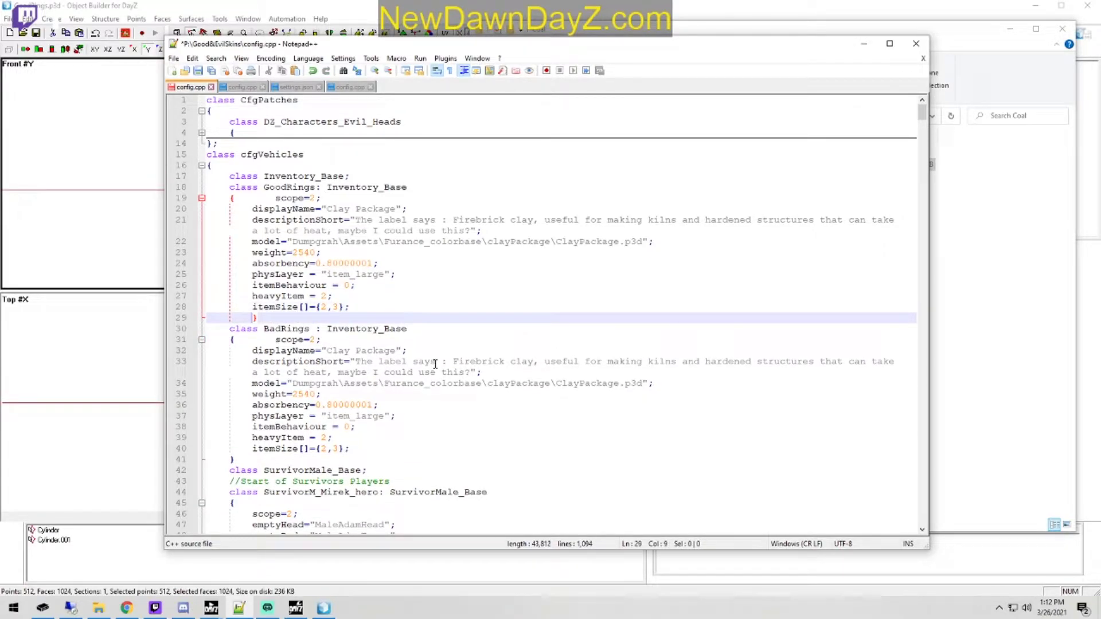
click(242, 459)
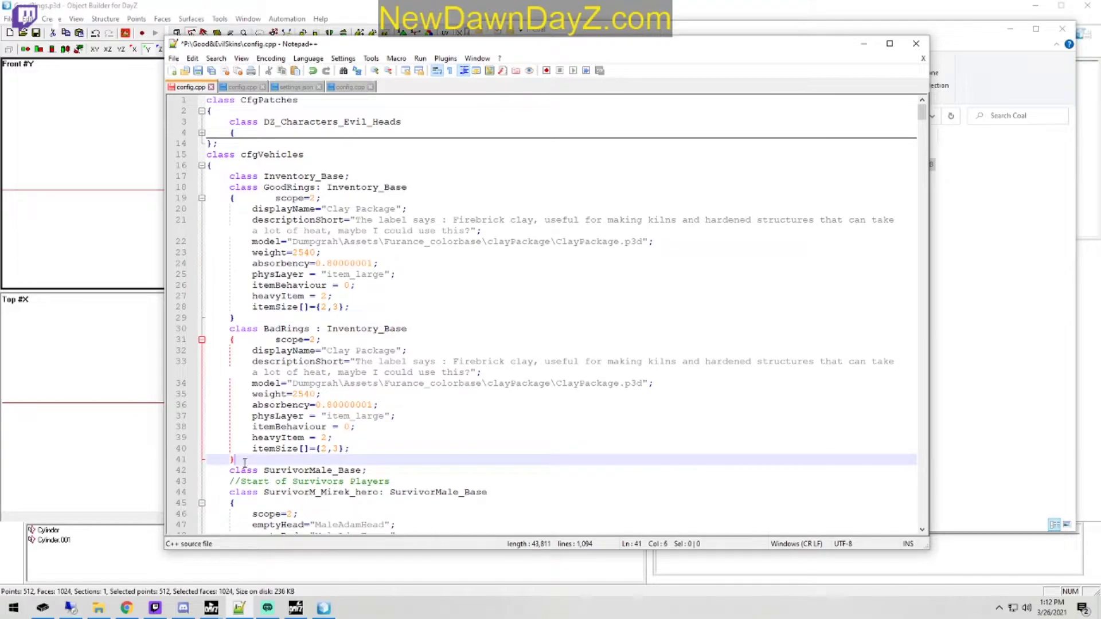
text(;)
click(238, 319)
text(;)
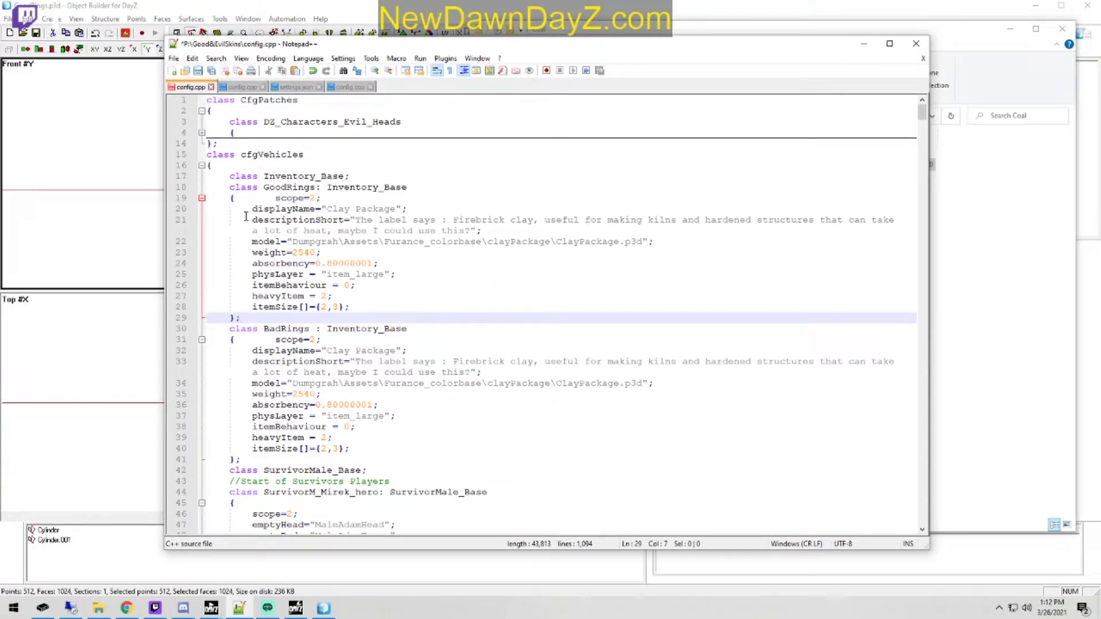
Step: Move scope=2 onto its own indented line below the opening brace in both the BadRings and GoodRings classes
click(275, 339)
key(BackSpace)
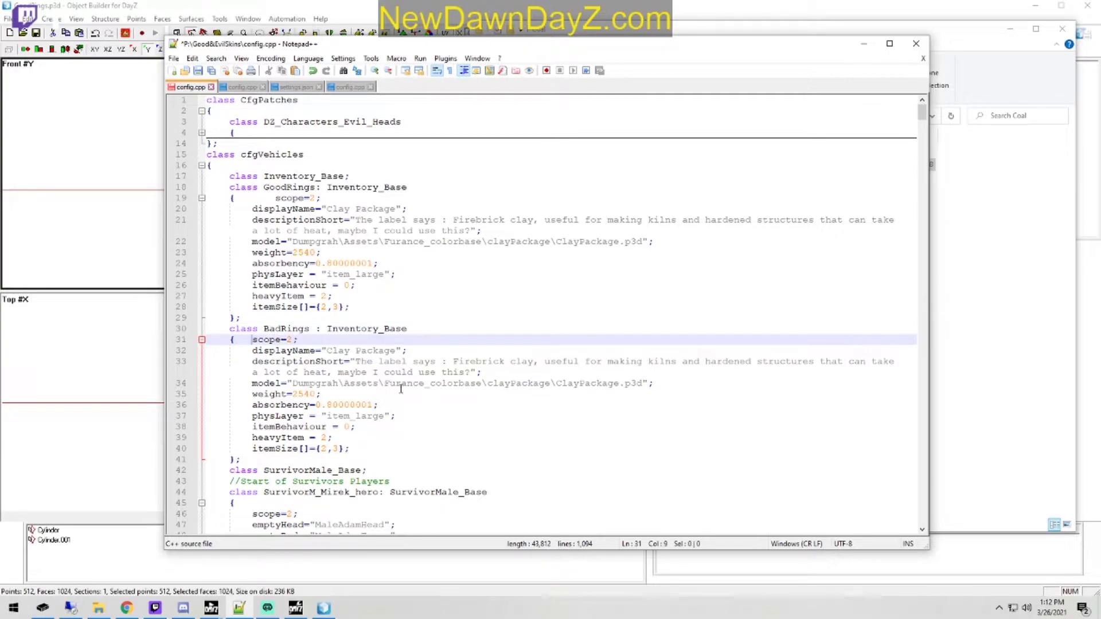
key(Return)
key(Tab)
click(275, 199)
key(BackSpace)
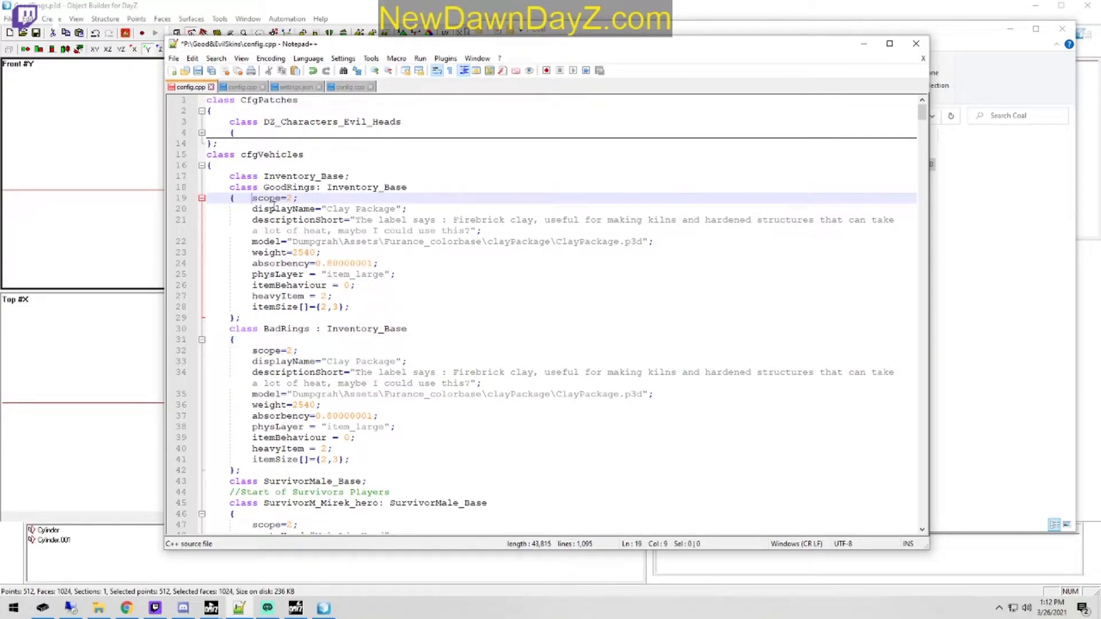
key(Return)
key(Tab)
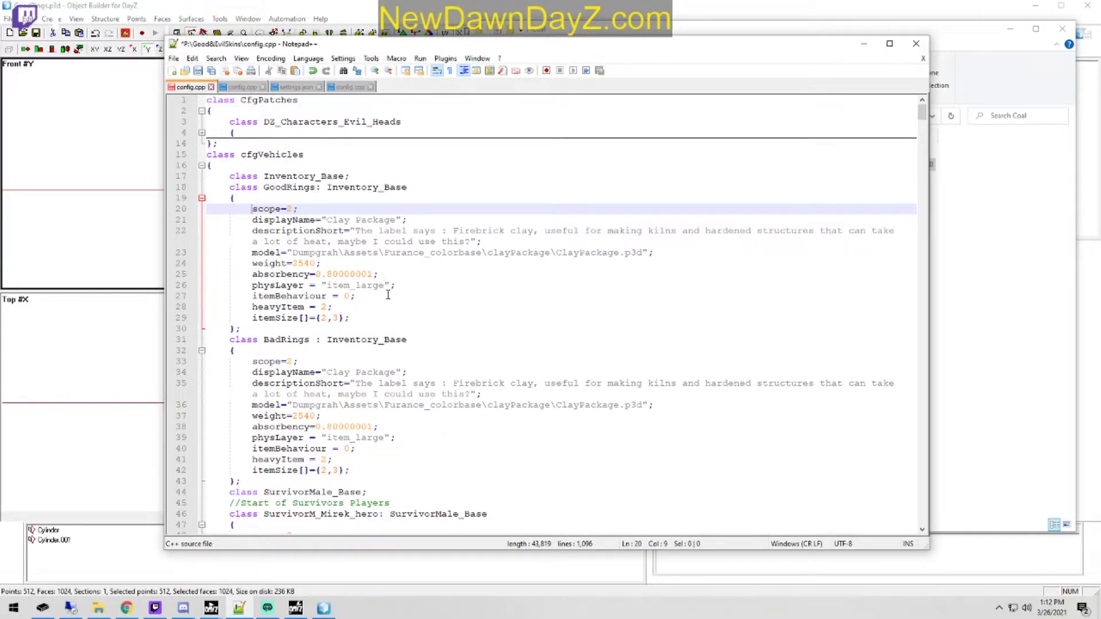
Step: Delete the absorbency, physLayer, itemBehaviour and heavyItem lines from both ring classes and save config.cpp
drag(367, 460, 176, 430)
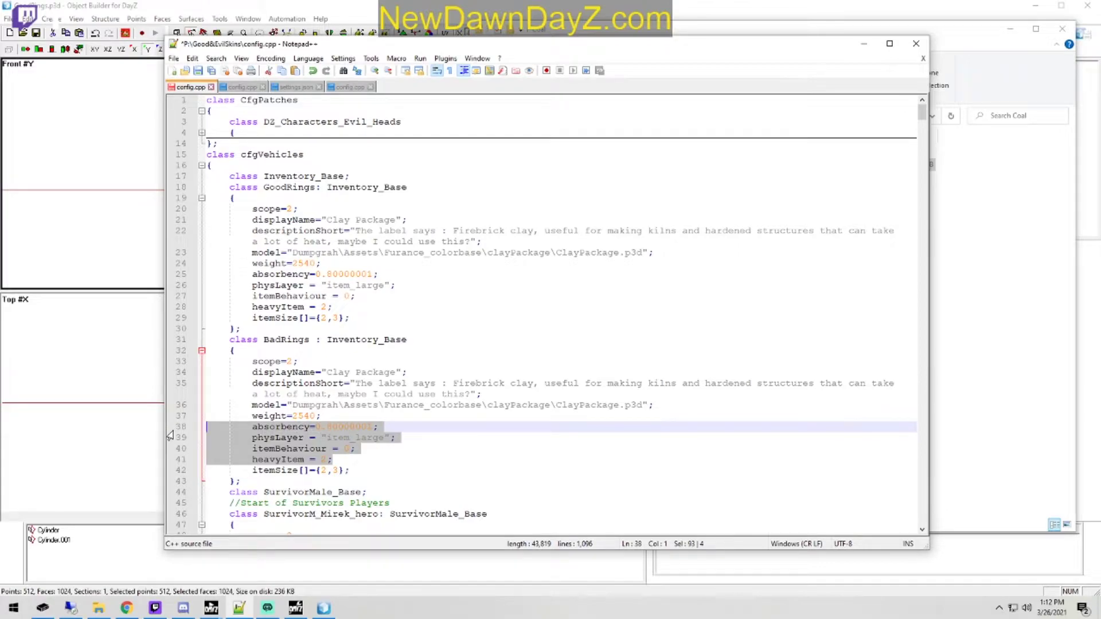
key(BackSpace)
key(BackSpace)
drag(355, 308, 162, 273)
key(BackSpace)
key(BackSpace)
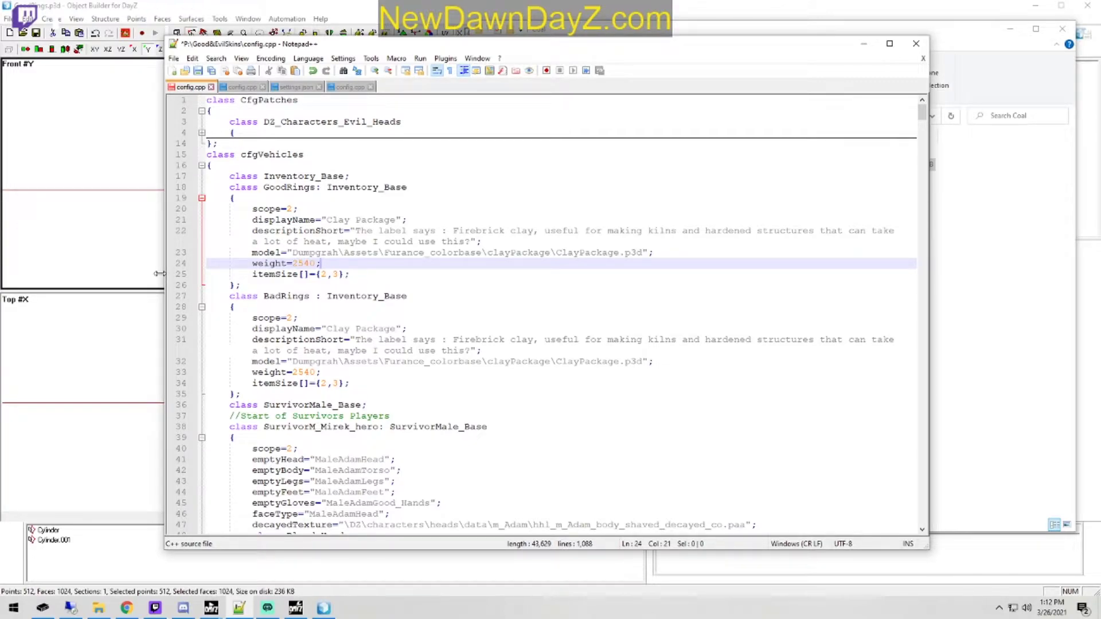
click(198, 70)
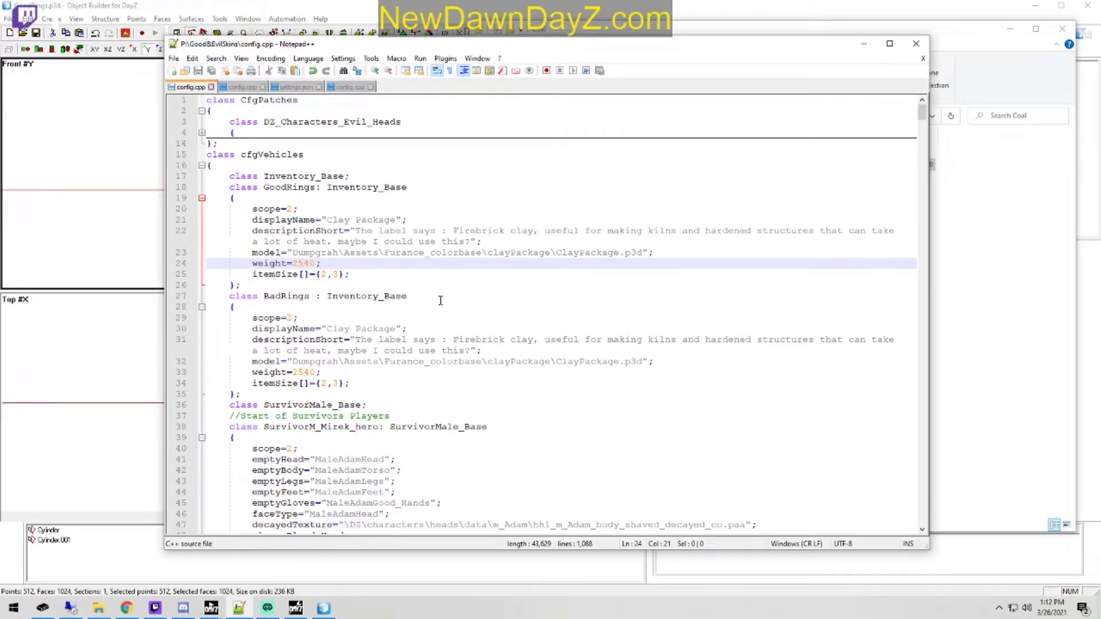
Step: Set the GoodRings displayName to "Good Rings" and its descriptionShort to "Testing Good RIngs"
drag(397, 219, 326, 220)
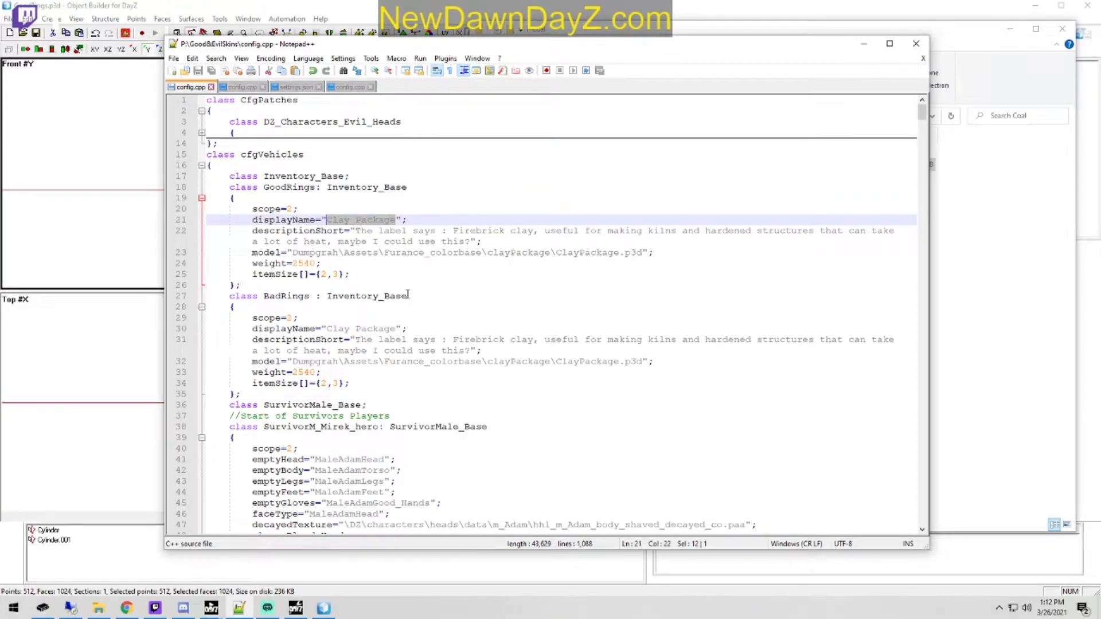
text(Good Rings)
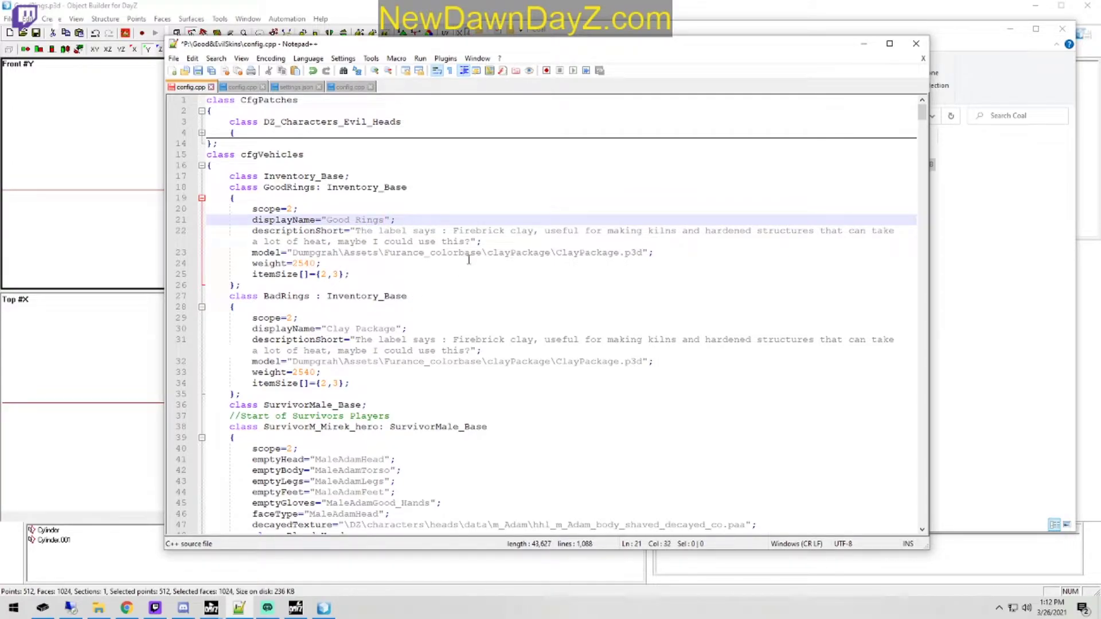
drag(472, 243, 356, 229)
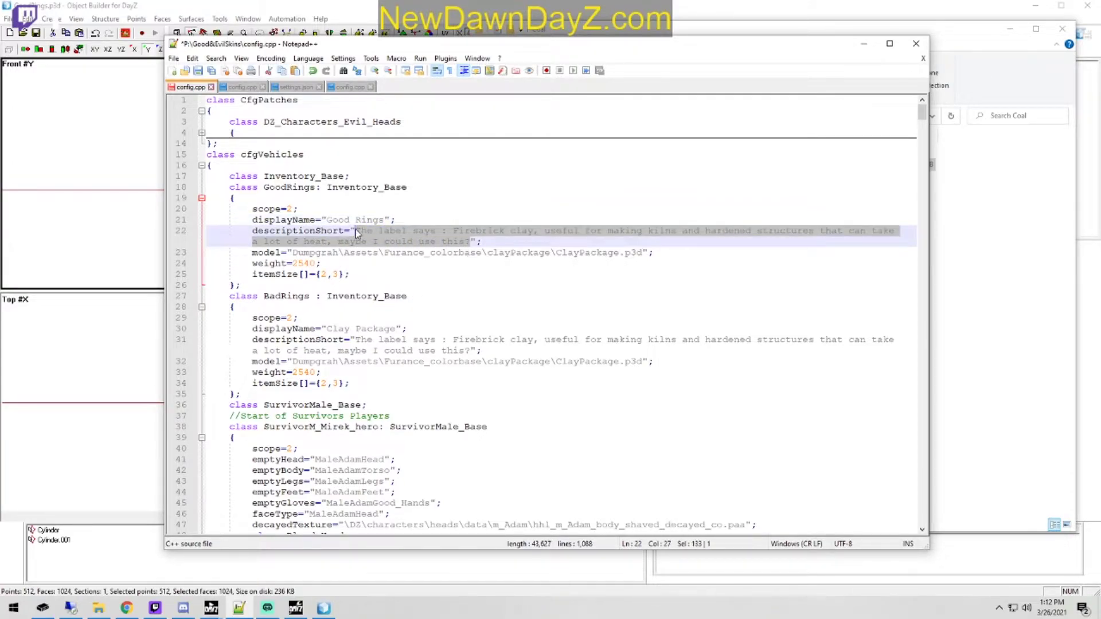
key(Delete)
text(Testing Good)
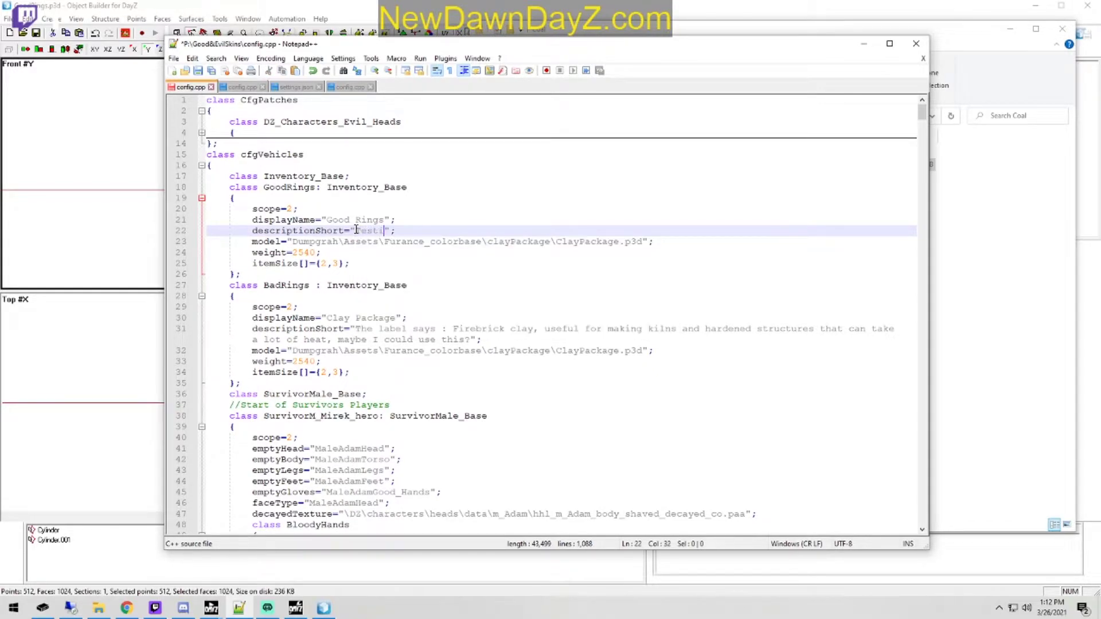
text( RIngs)
Step: Set the BadRings displayName to "Bad Rings" and its descriptionShort to "Testing Bad Rings"
right_click(330, 318)
mouse_move(396, 318)
mouse_down()
mouse_move(329, 319)
mouse_move(395, 316)
mouse_up()
key(Escape)
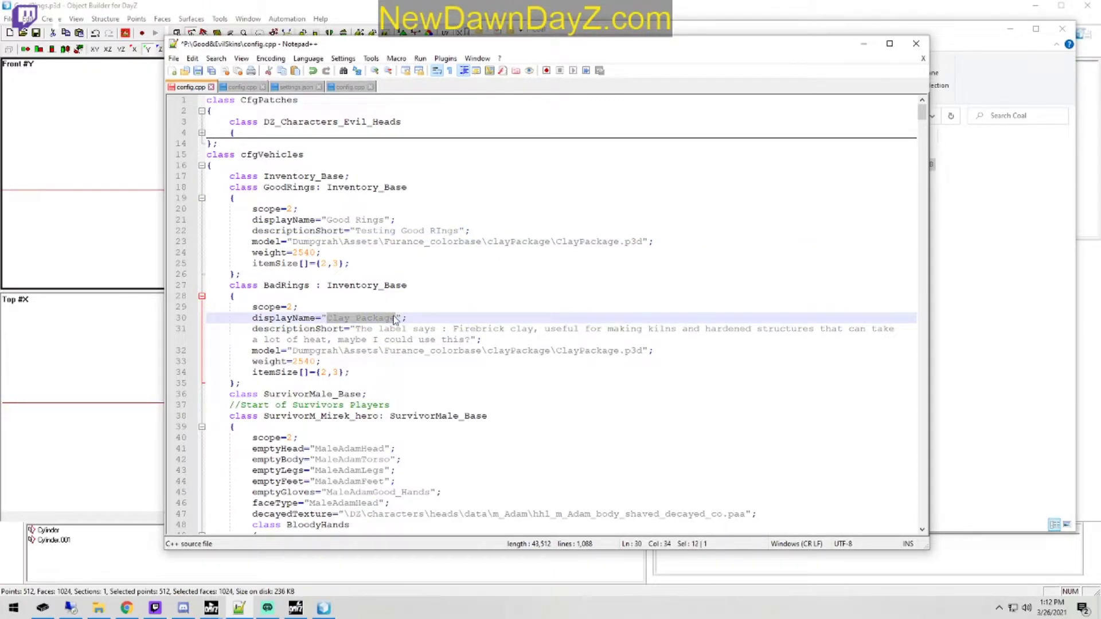
text(Bad RIngs)
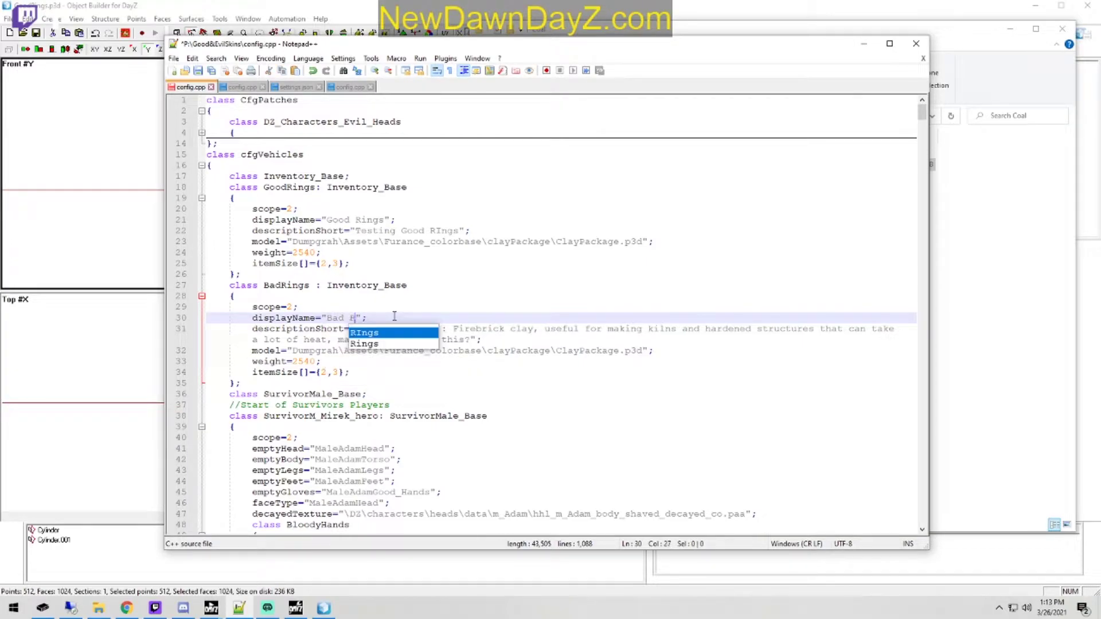
key(BackSpace)
key(BackSpace)
key(BackSpace)
key(BackSpace)
text(ings)
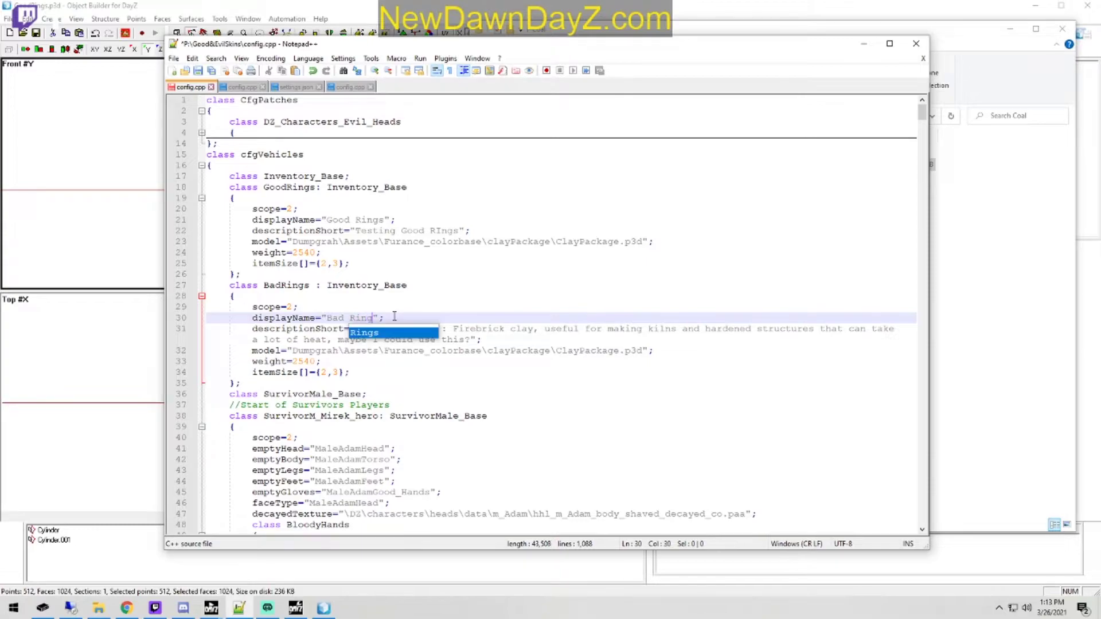
click(511, 307)
drag(470, 340, 359, 329)
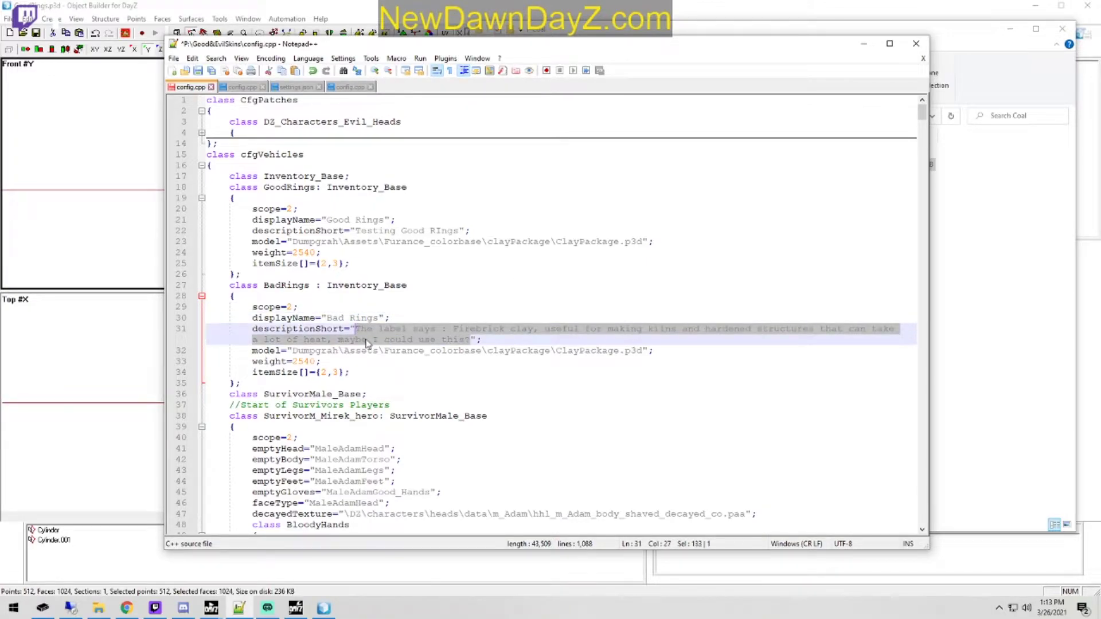
text(Testing Ba)
text(d Rings)
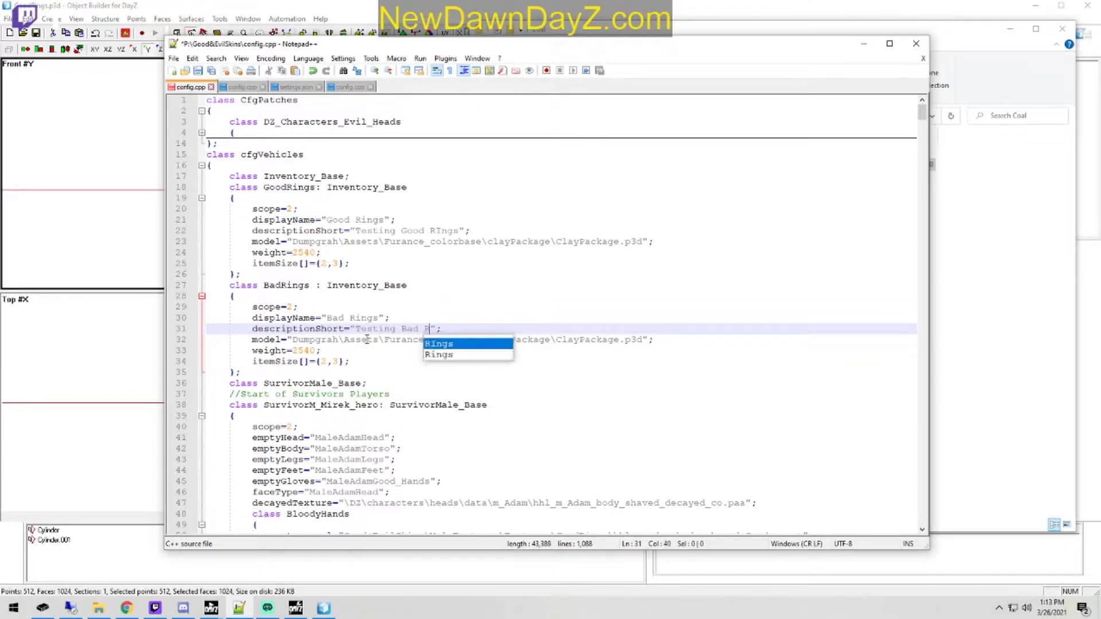
click(502, 329)
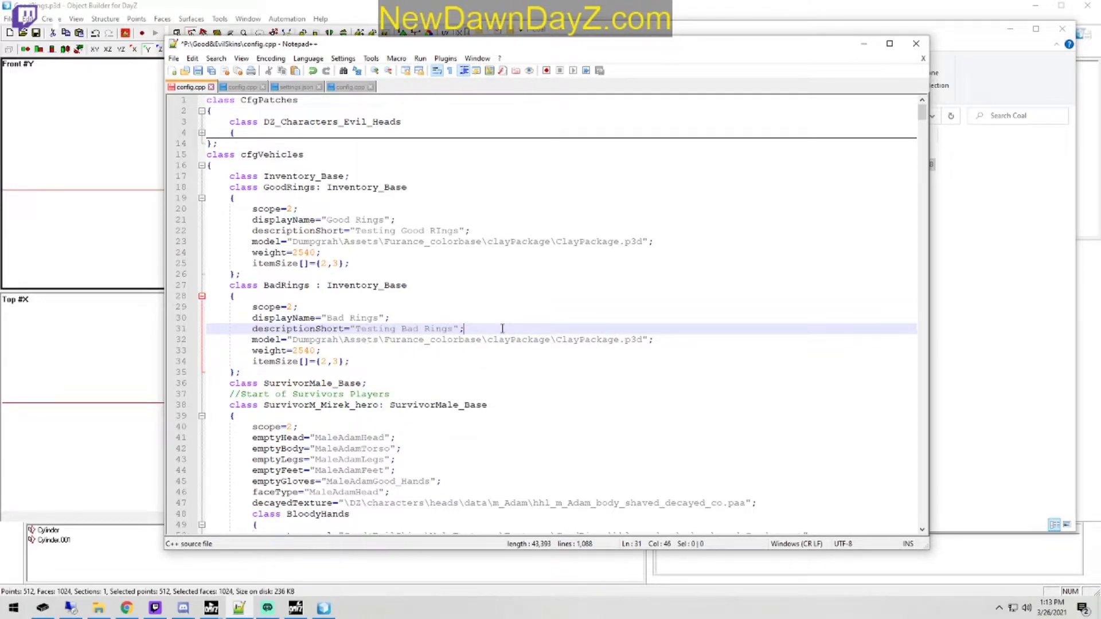
Step: Set the weight to 50 in both the BadRings and GoodRings classes
double_click(303, 351)
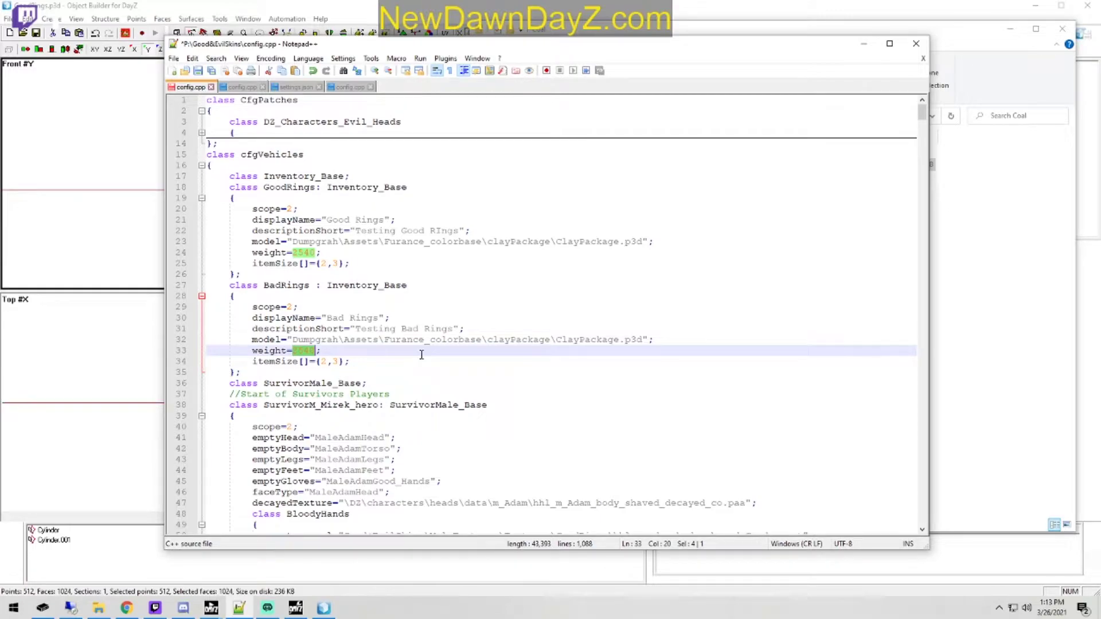
text(1009)
key(BackSpace)
text(5)
double_click(303, 252)
text(5)
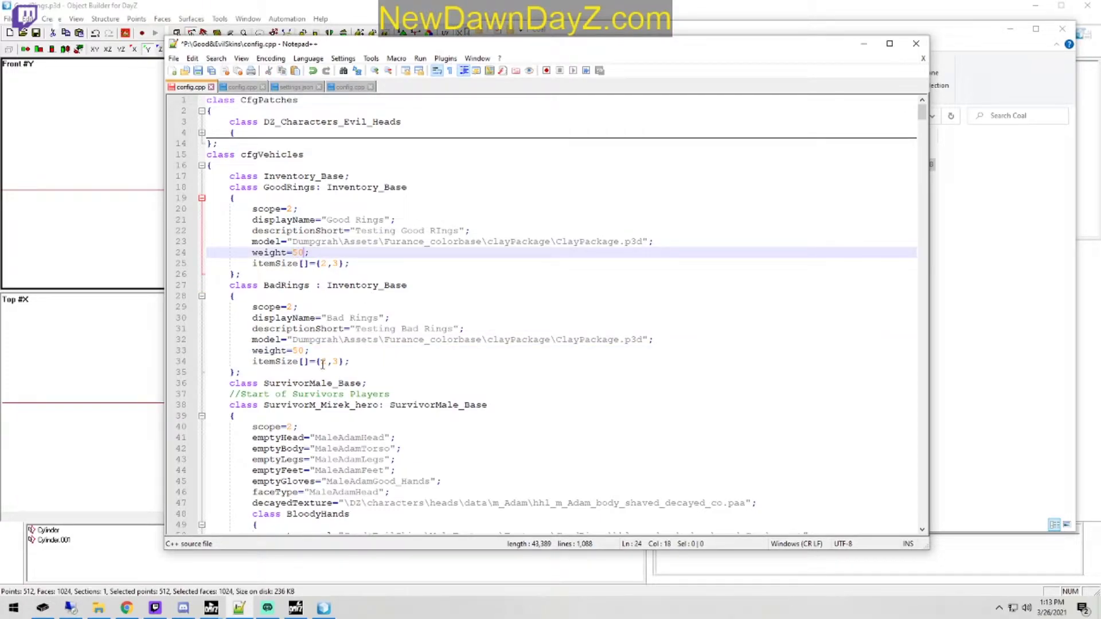
Step: Set the BadRings itemSize to {1,1}
double_click(323, 361)
text(1)
double_click(336, 361)
text(1)
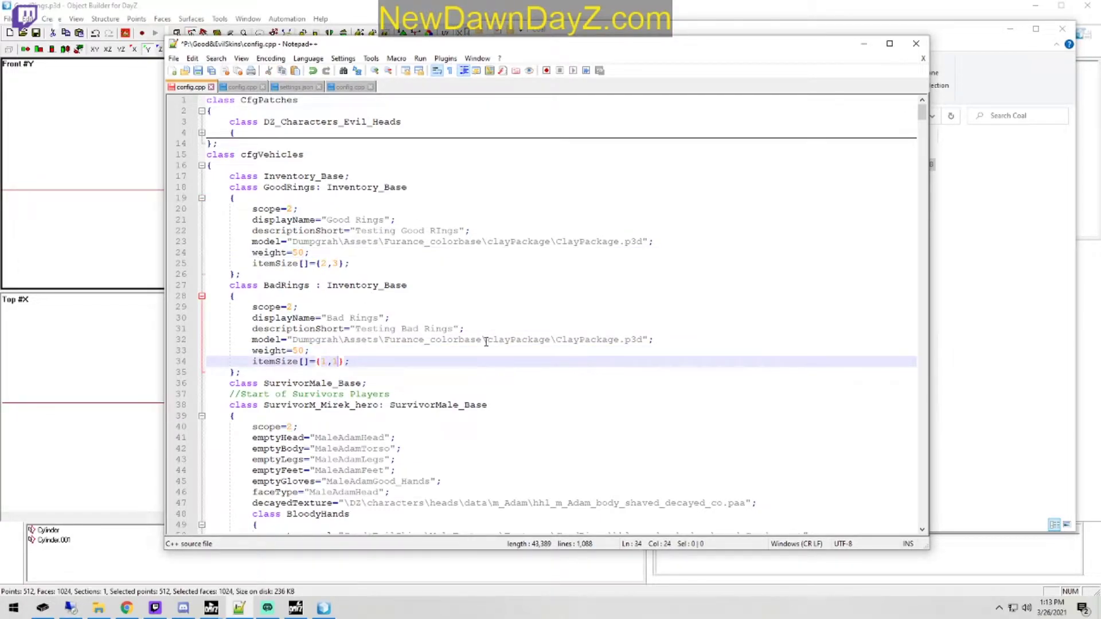
double_click(324, 263)
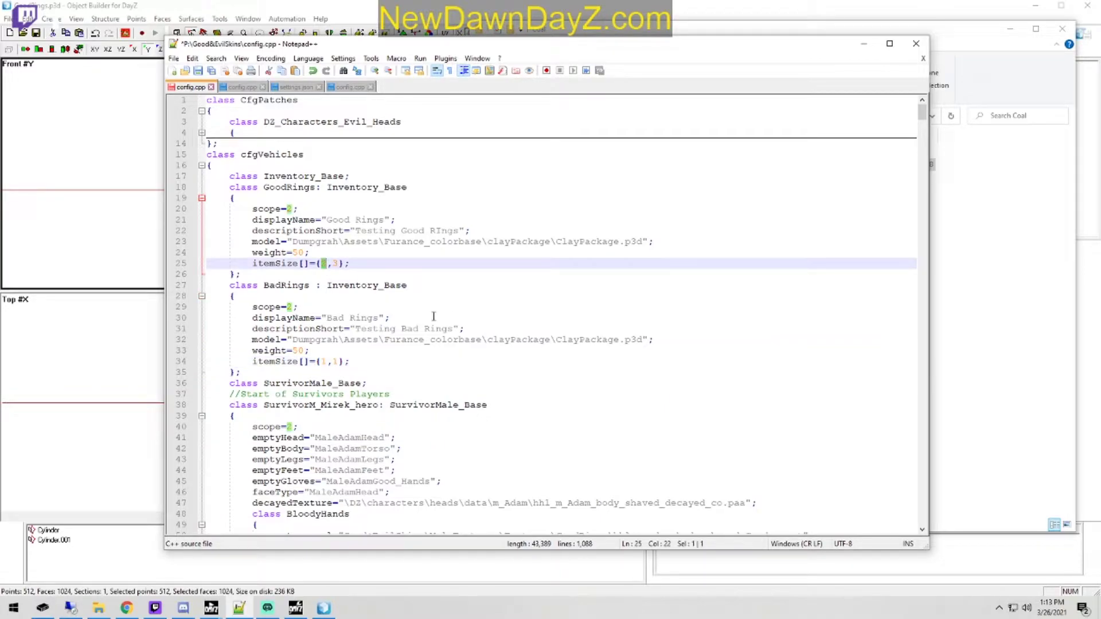
Step: Set the BadRings itemSize to {3,3}
double_click(323, 361)
text(3)
double_click(336, 362)
text(3)
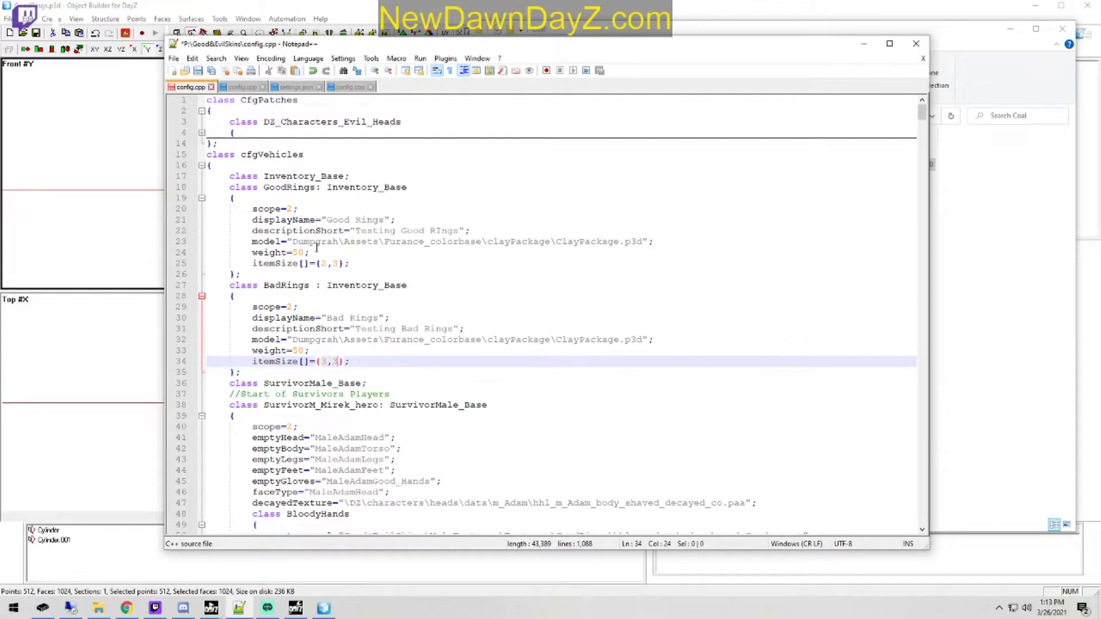
Step: Set the GoodRings itemSize to {3,3} and save the config.cpp file
click(320, 263)
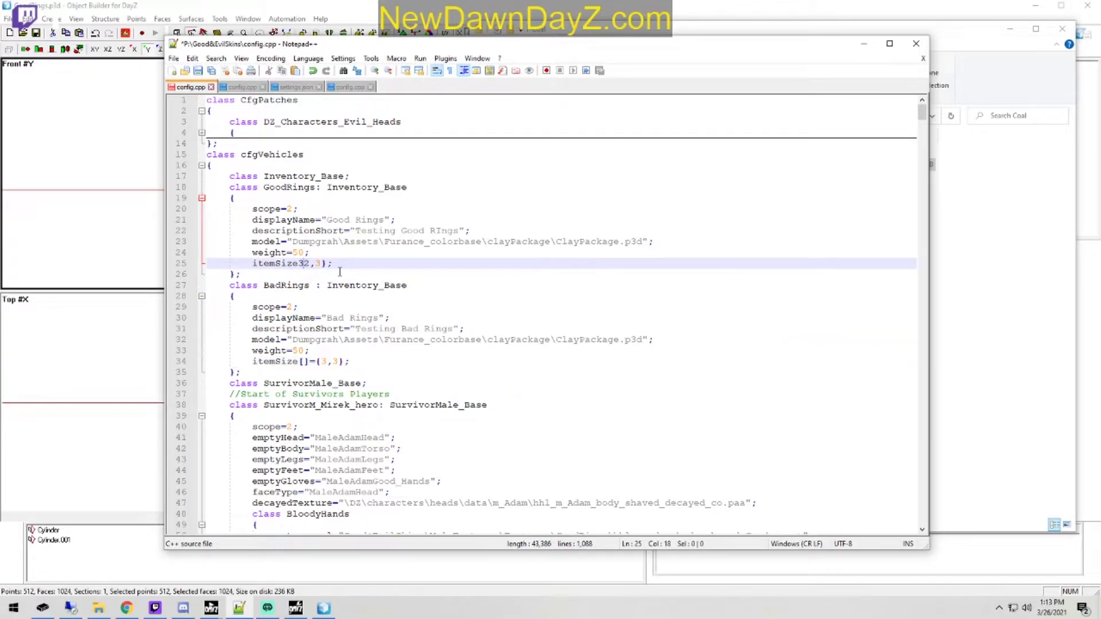
double_click(323, 264)
text(3)
click(198, 71)
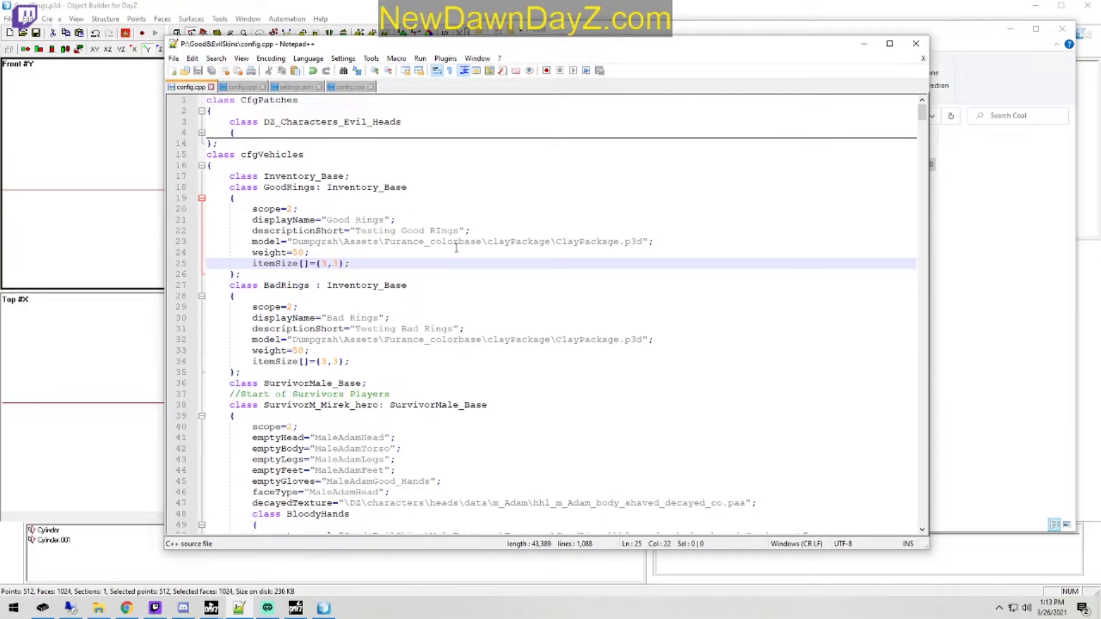
Step: Switch to File Explorer and open the folder P:\Good&EvilSkins\RingTextures\GoodRings
click(950, 55)
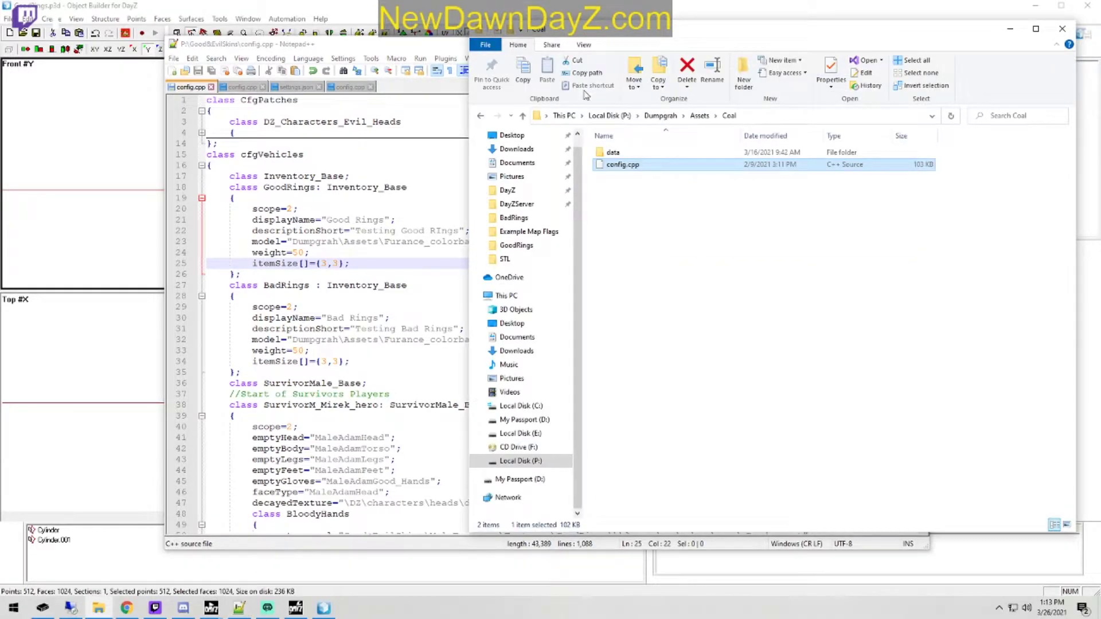
click(609, 116)
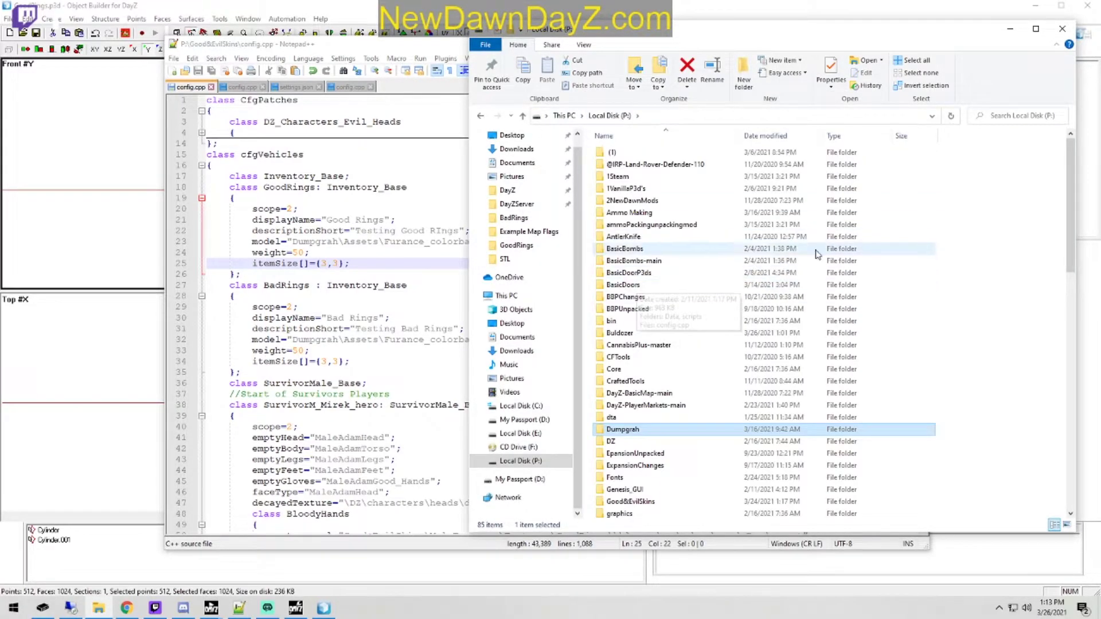
scroll(734, 410, down, 5)
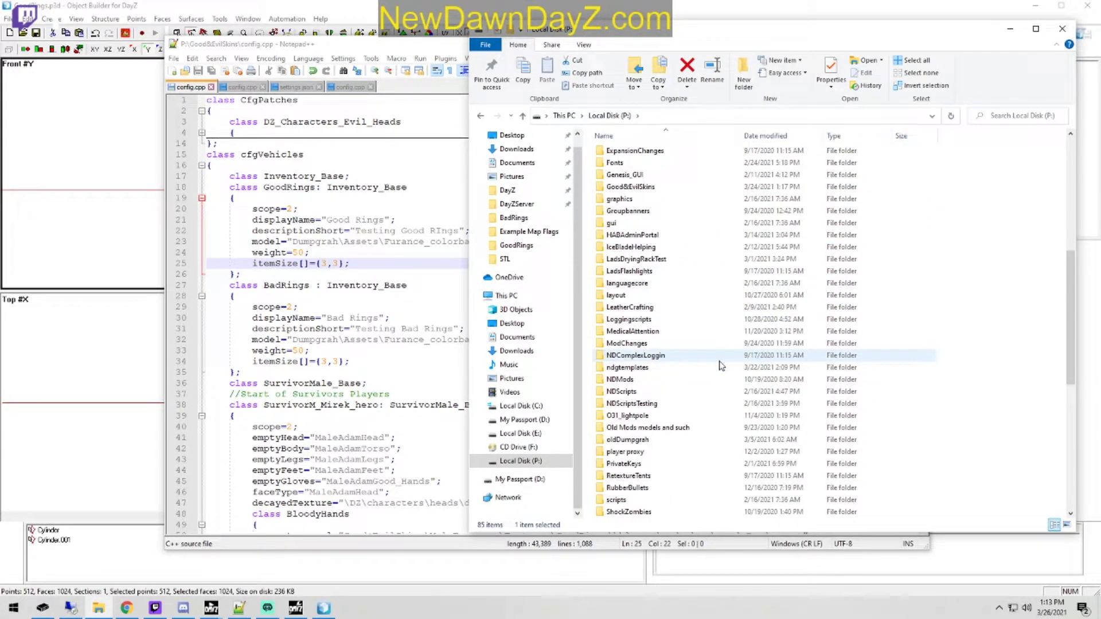
mouse_move(718, 372)
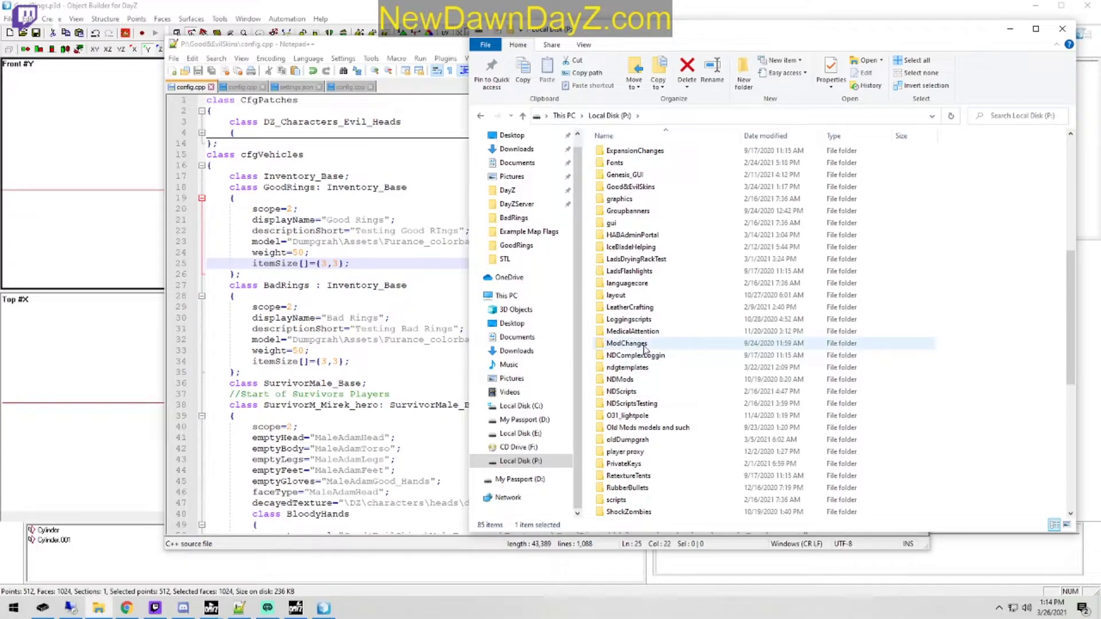
mouse_move(672, 344)
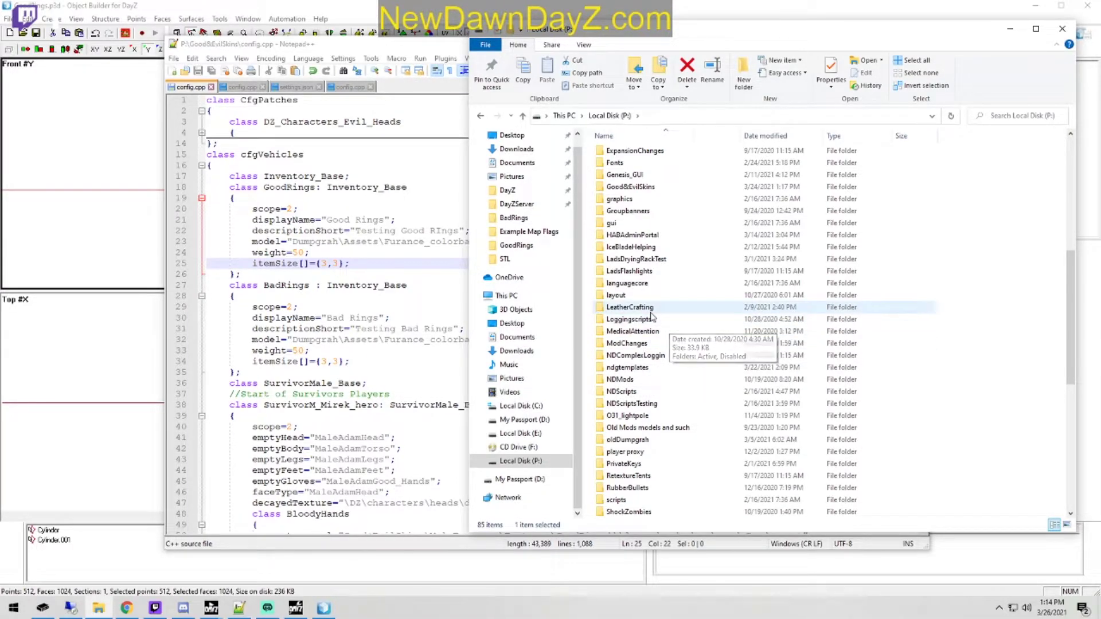
mouse_move(652, 315)
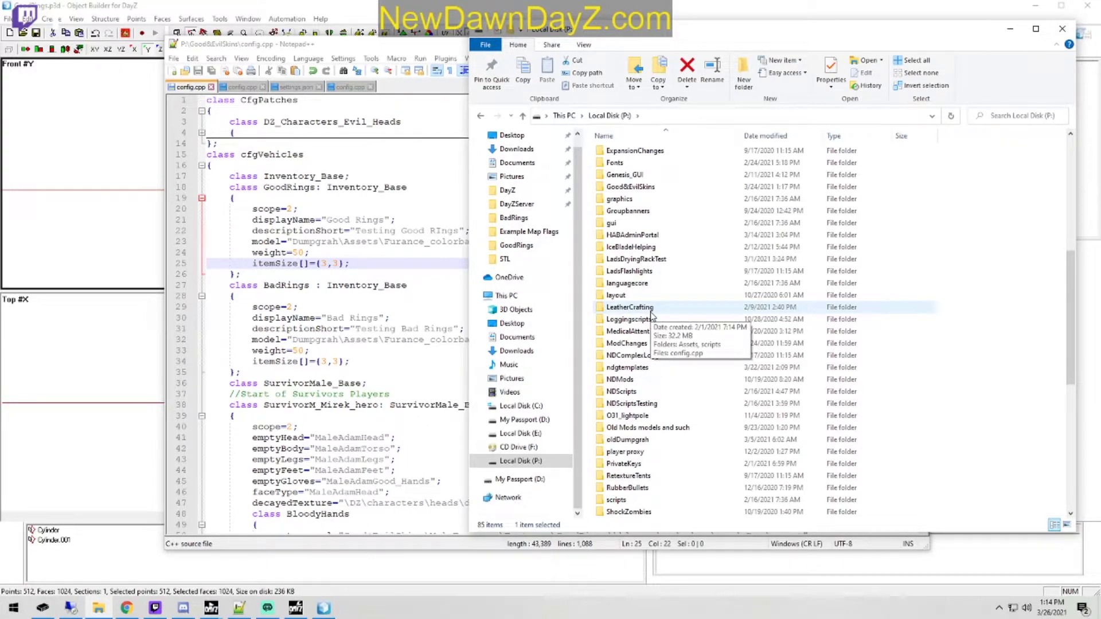
mouse_move(704, 351)
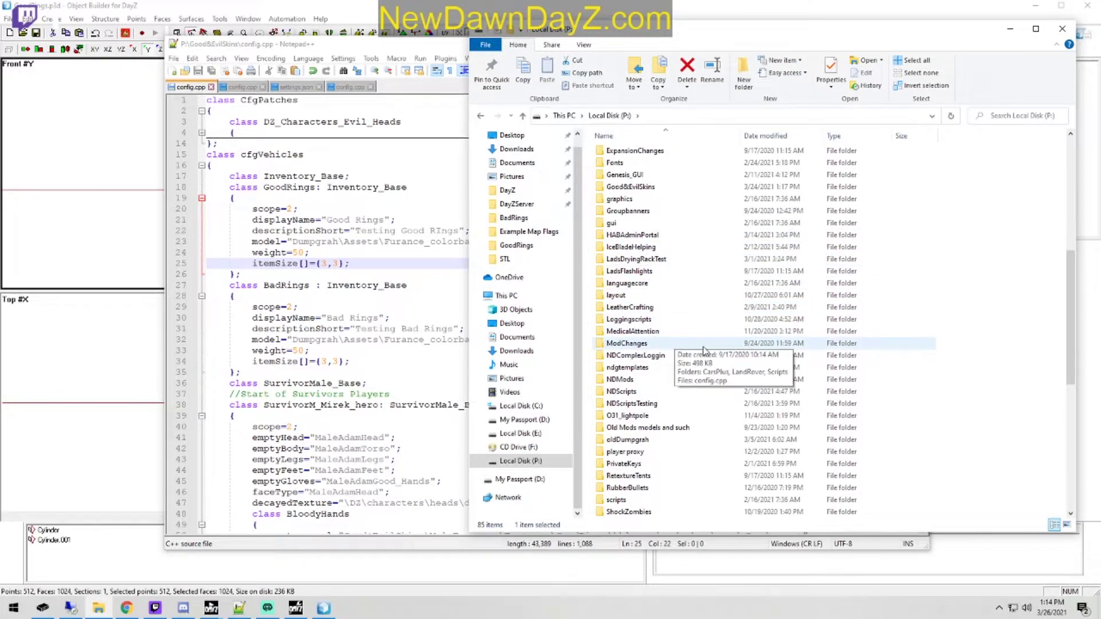
scroll(703, 347, down, 1)
scroll(679, 328, up, 1)
double_click(651, 187)
double_click(650, 178)
double_click(660, 166)
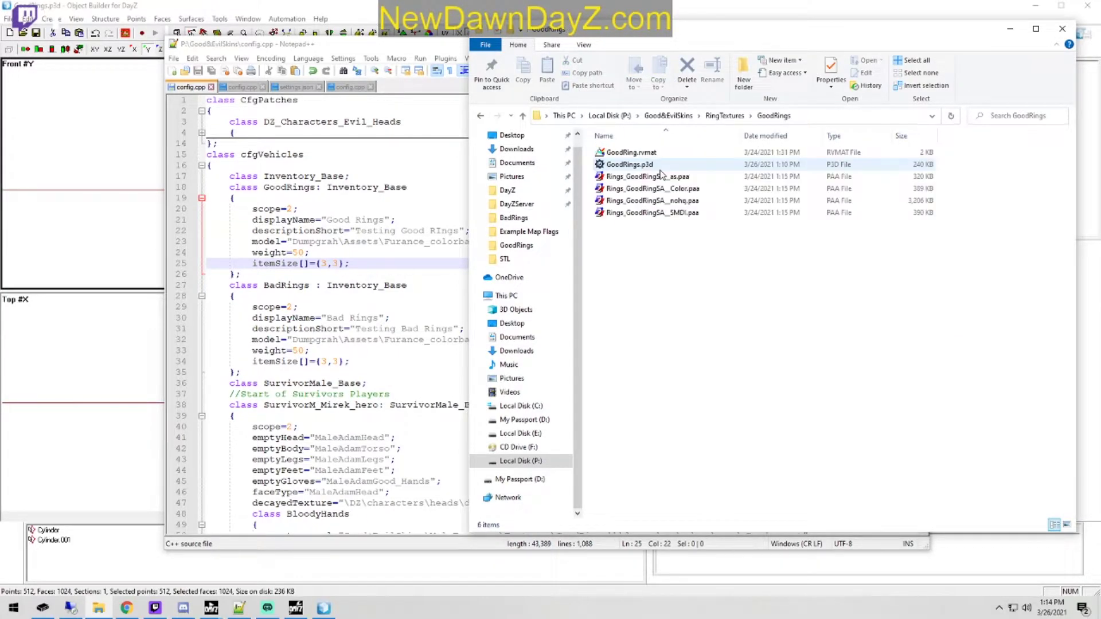
Step: Copy the folder path without the drive letter and replace the folder part of both ring classes' model paths with Good&EvilSkins\RingTextures\GoodRings
click(834, 116)
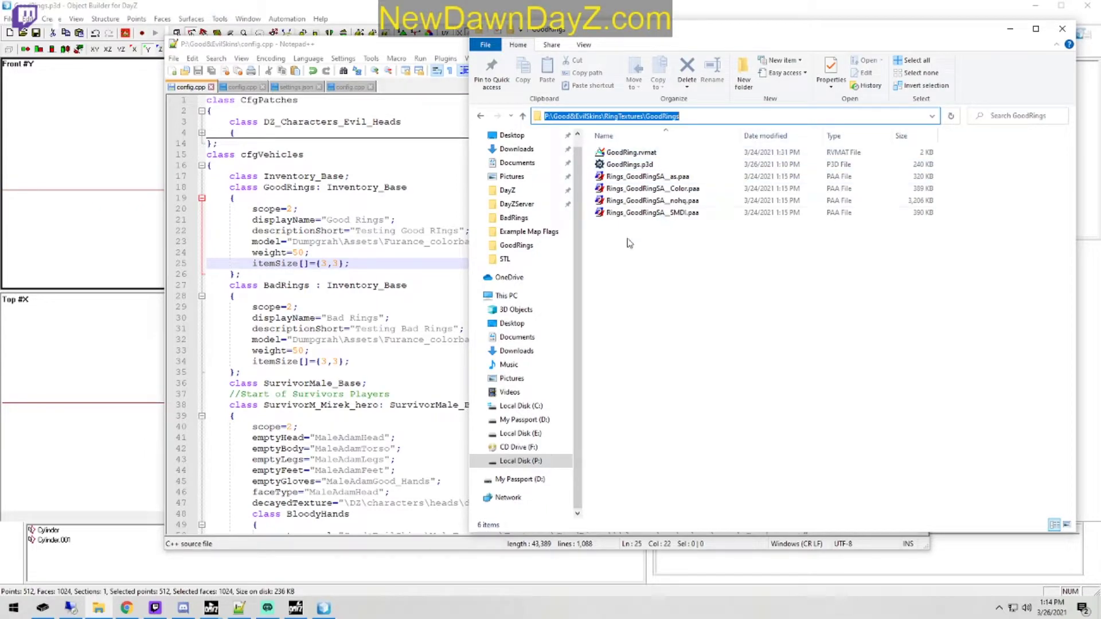
click(693, 117)
drag(693, 117, 552, 117)
key(ctrl+c)
click(404, 44)
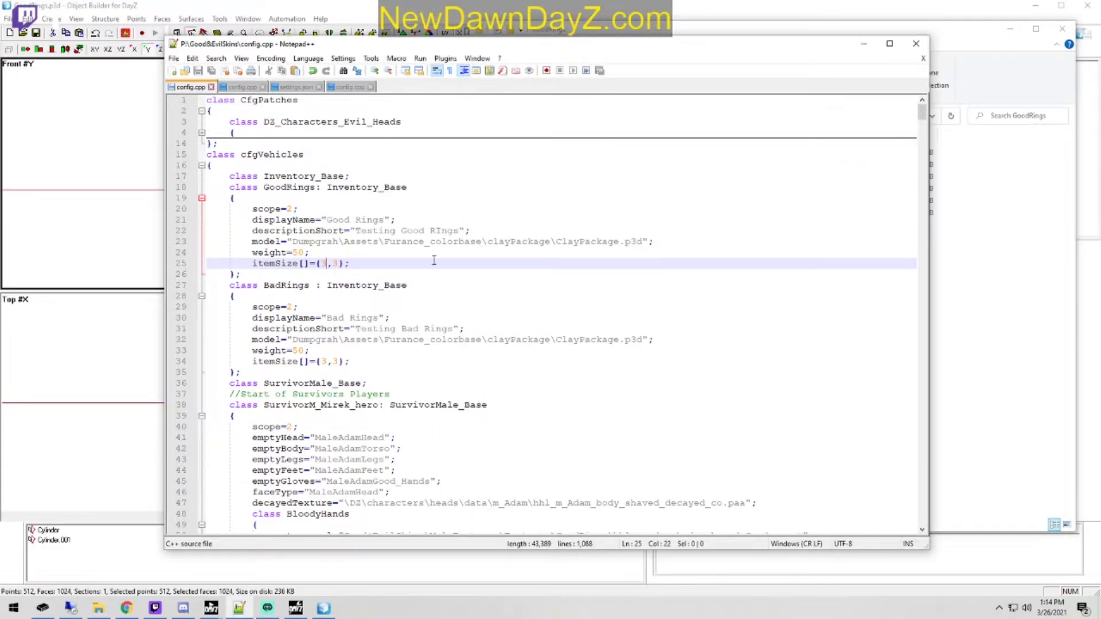
drag(554, 340, 292, 340)
key(ctrl+v)
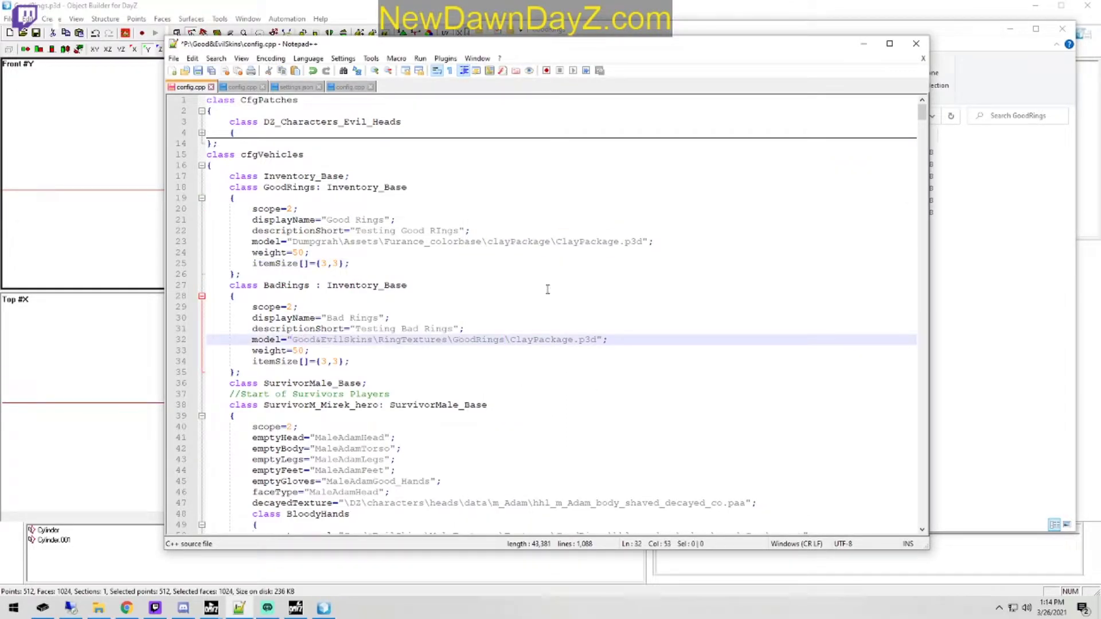
drag(556, 242, 292, 242)
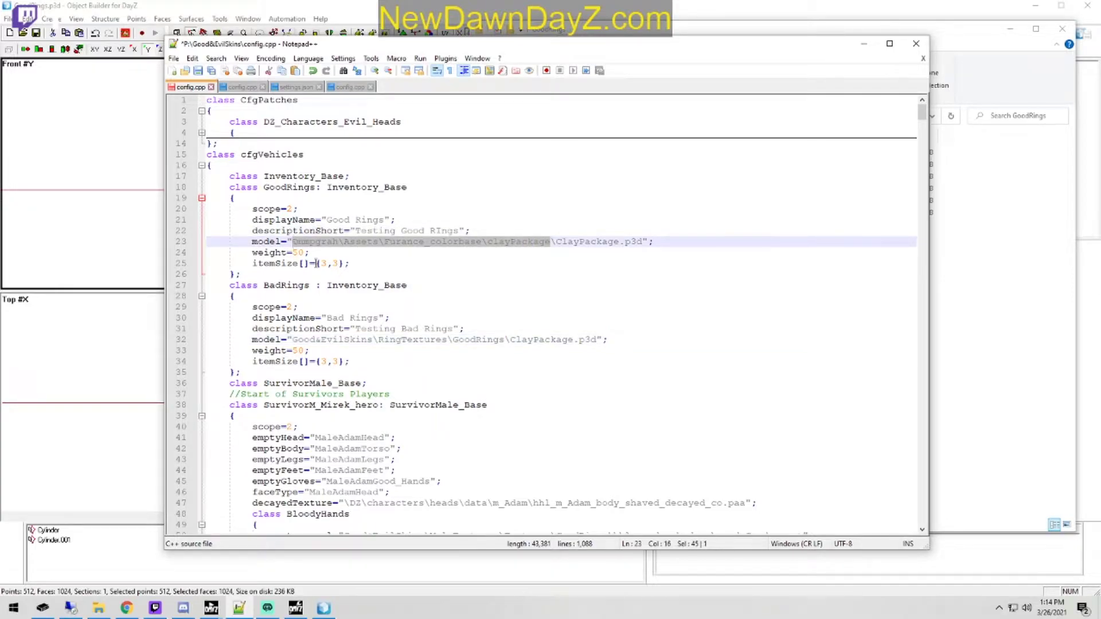
key(ctrl+v)
Step: Copy the GoodRings.p3d file name and put it in place of ClayPackage.p3d in the GoodRings model path
click(990, 98)
click(674, 167)
click(683, 165)
key(ctrl+c)
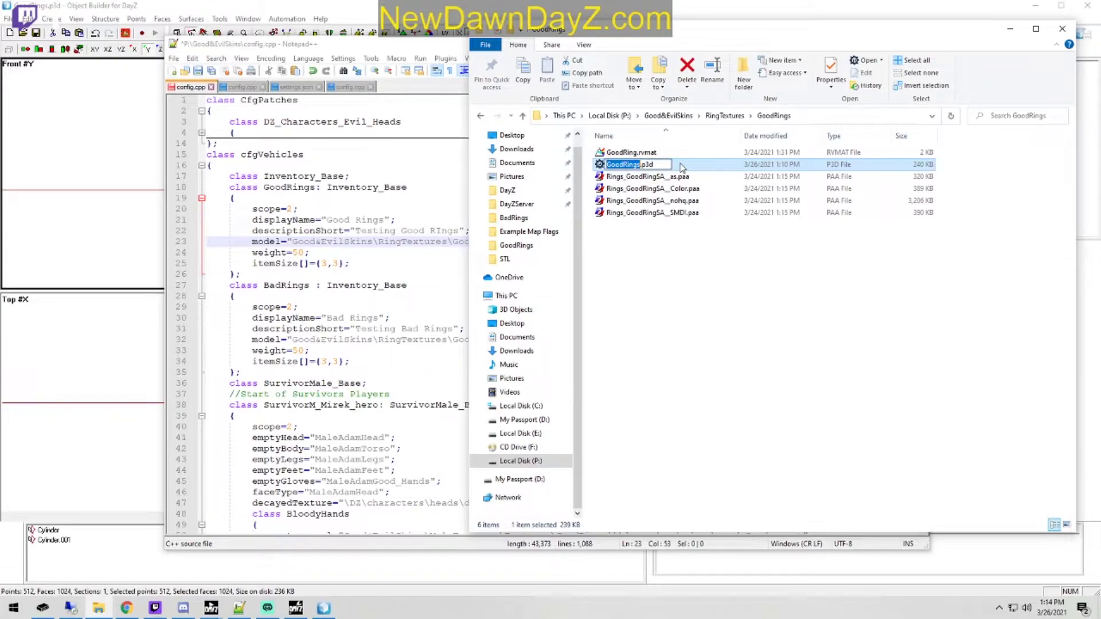
click(438, 55)
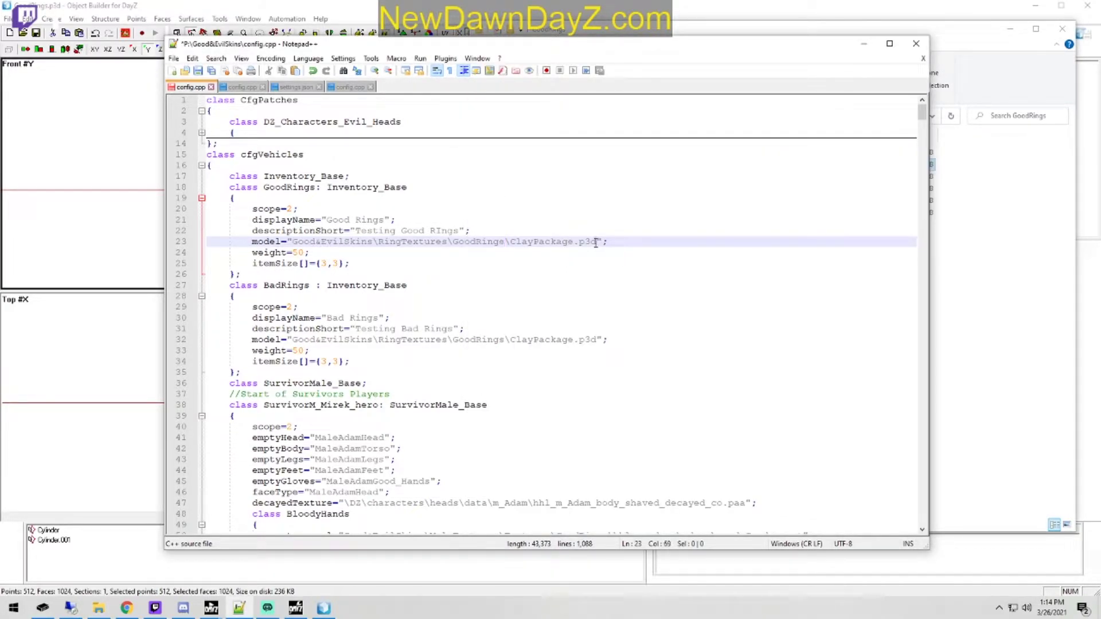
drag(597, 243, 511, 243)
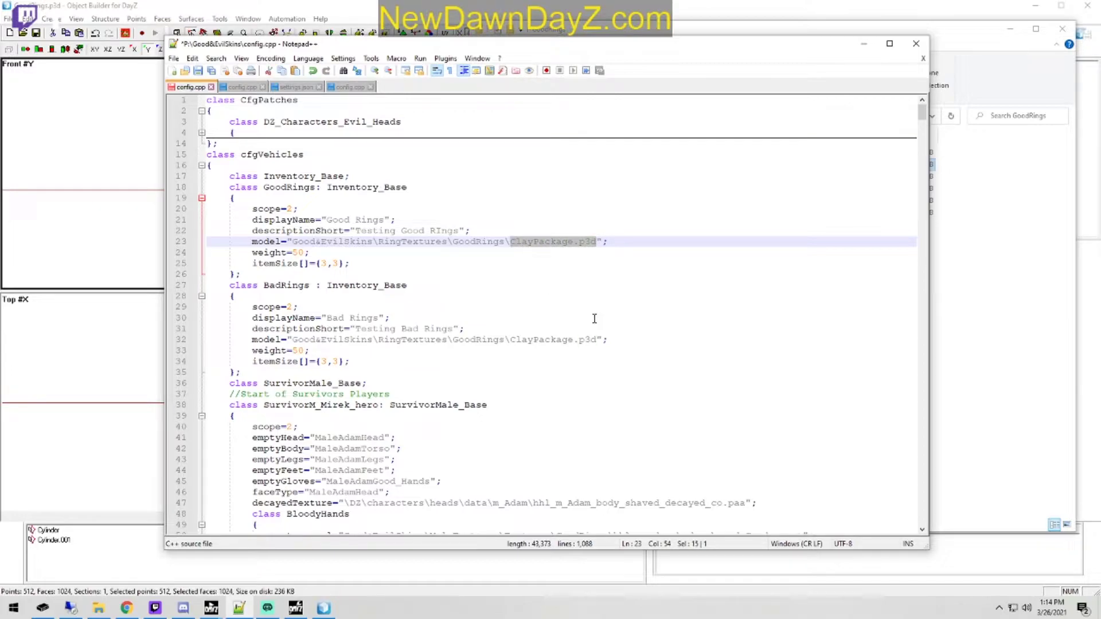
key(ctrl+v)
Step: Open the BadRings texture folder, copy its name and replace the last folder in the BadRings model path with BadRings
click(962, 123)
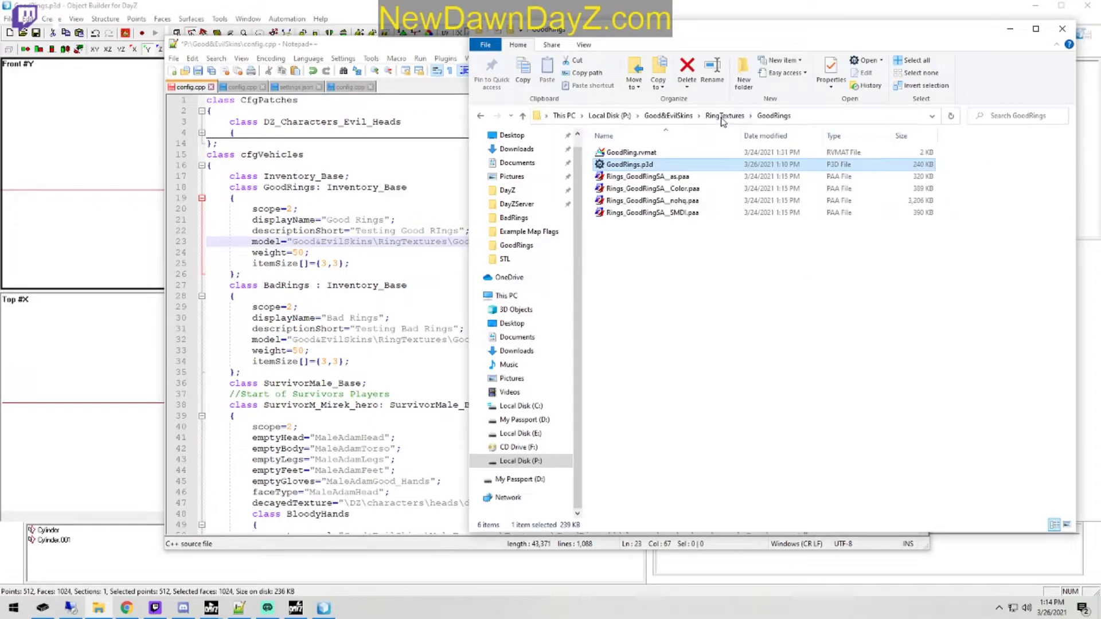
click(725, 115)
click(639, 155)
double_click(640, 154)
click(847, 117)
drag(729, 117, 648, 117)
key(ctrl+c)
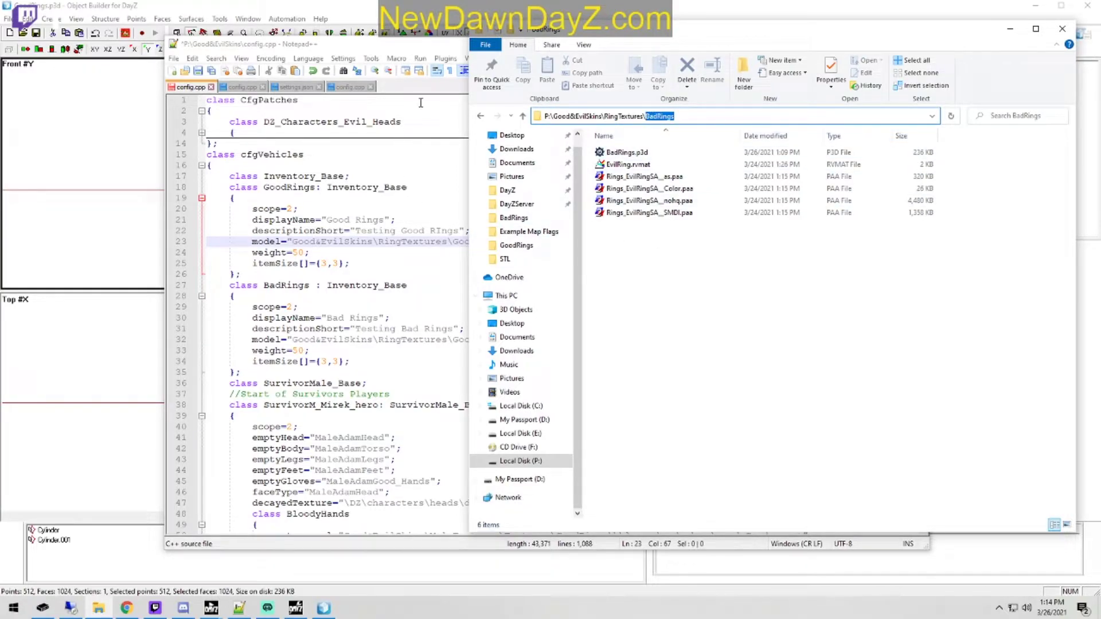
click(425, 69)
double_click(467, 340)
key(ctrl+v)
Step: Replace ClayPackage.p3d in the BadRings model path with the copied file name BadRings.p3d and save config.cpp
click(989, 78)
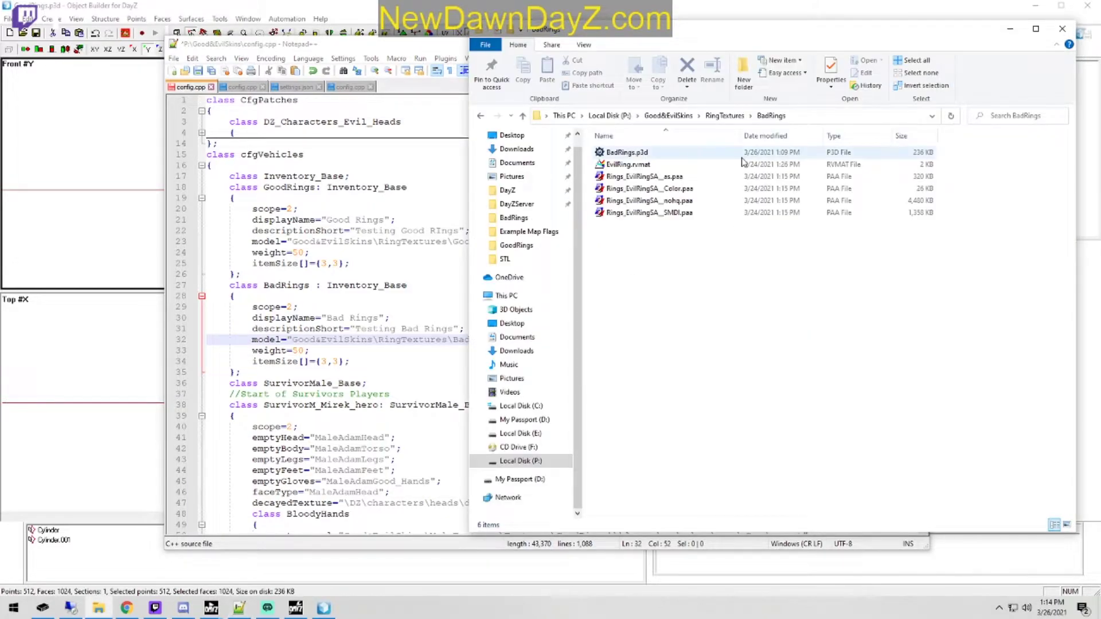
click(668, 155)
click(665, 154)
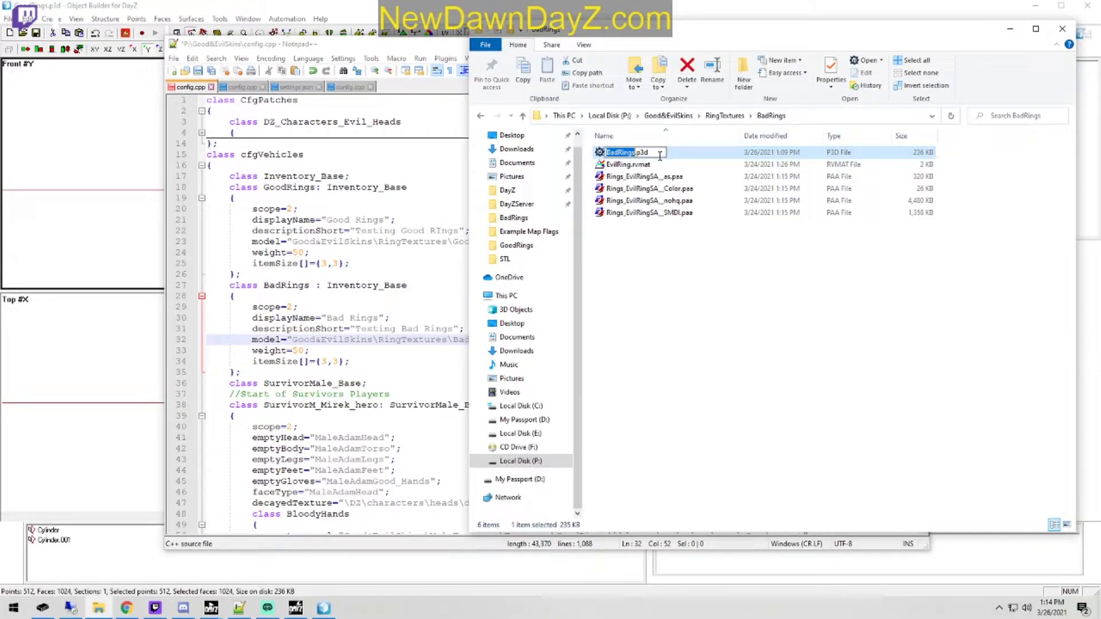
click(436, 47)
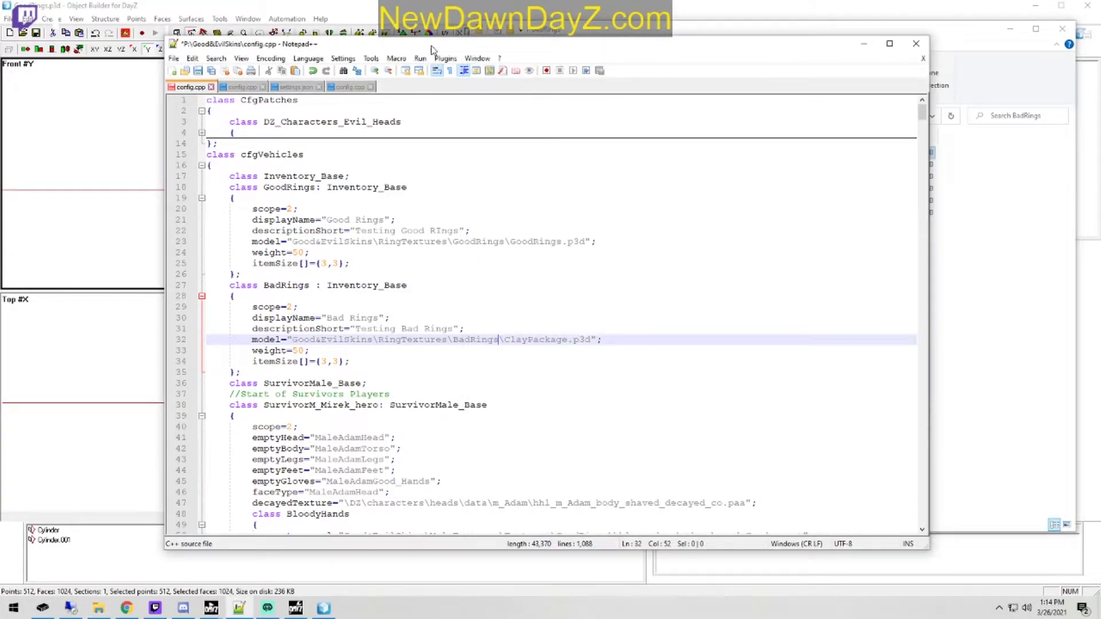
drag(593, 341, 505, 341)
text(BadRings.p3d)
click(197, 70)
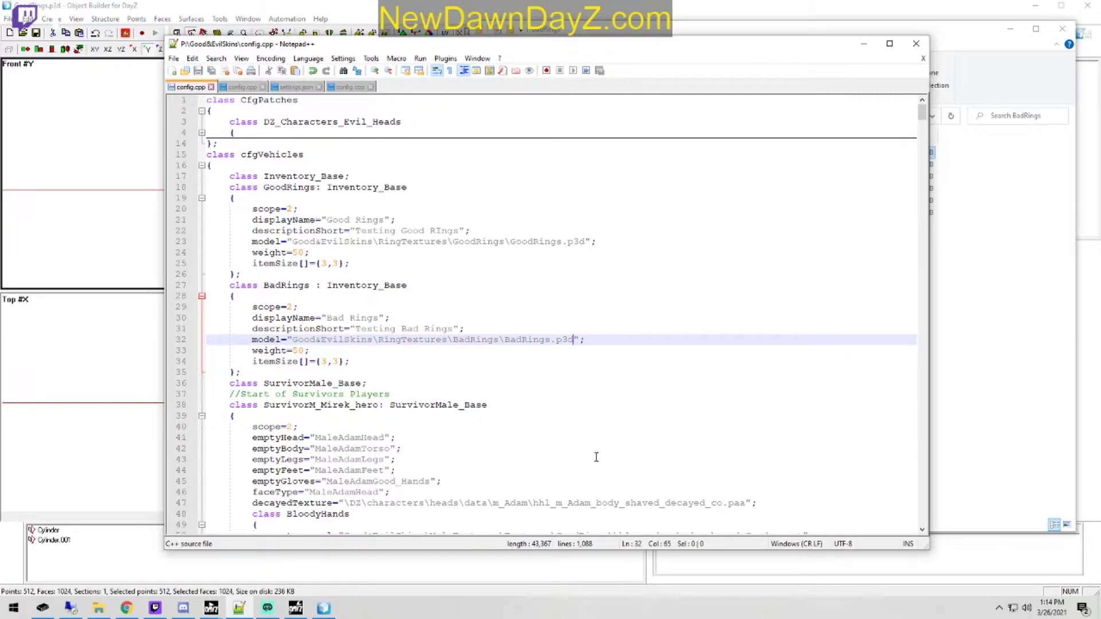
Step: Launch Addon Builder from DayZ Tools and confirm its options so that signing the output PBO is enabled
key(super)
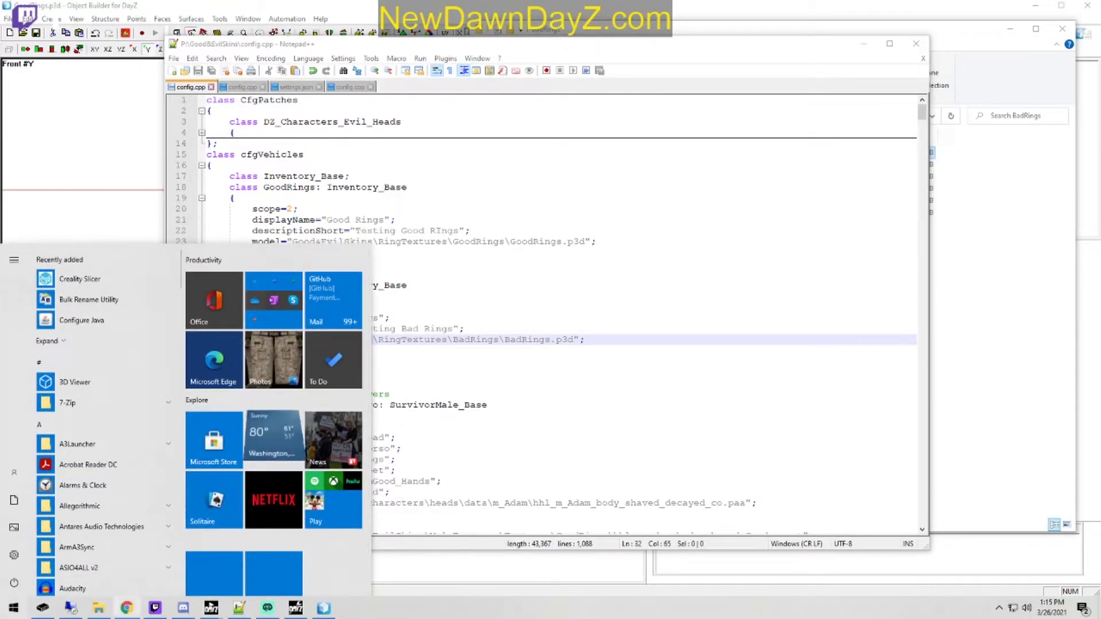
click(299, 605)
click(130, 129)
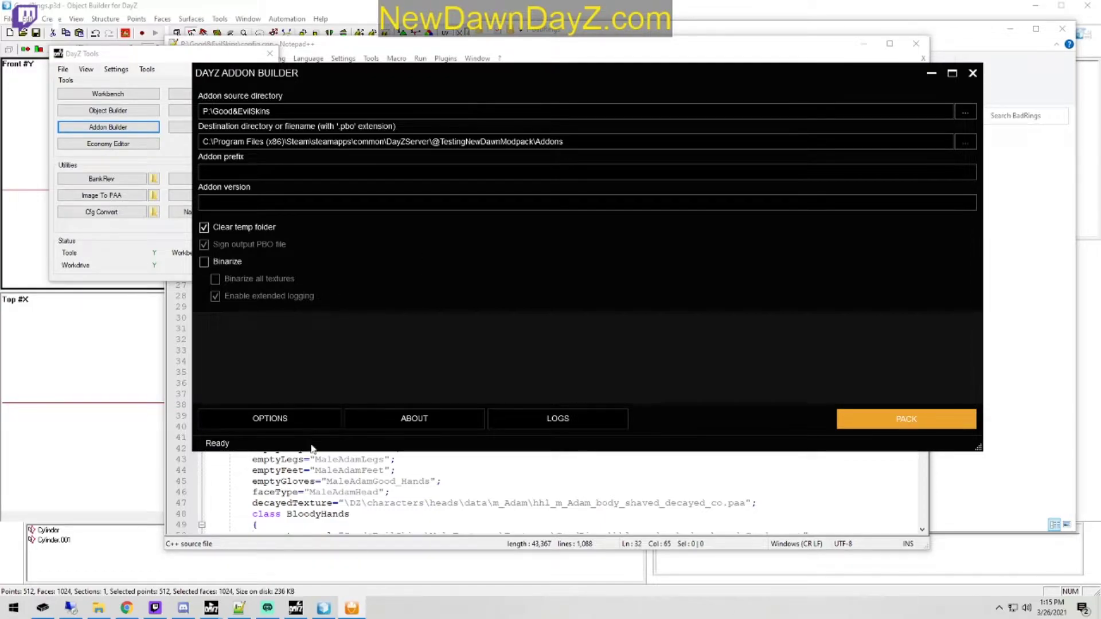
click(337, 422)
click(666, 432)
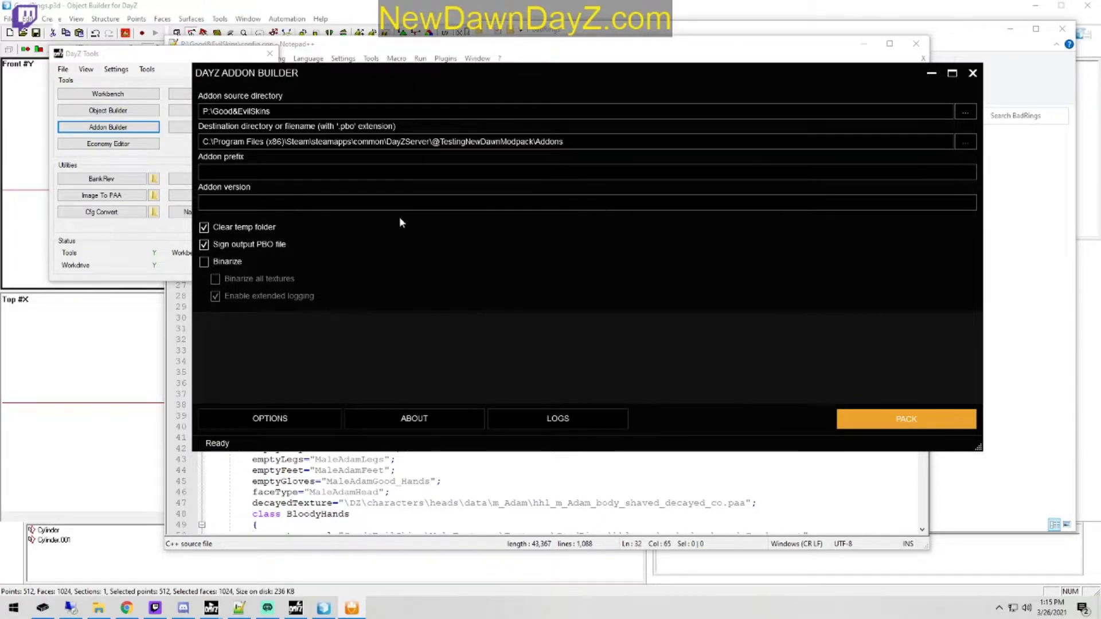
click(948, 418)
click(659, 291)
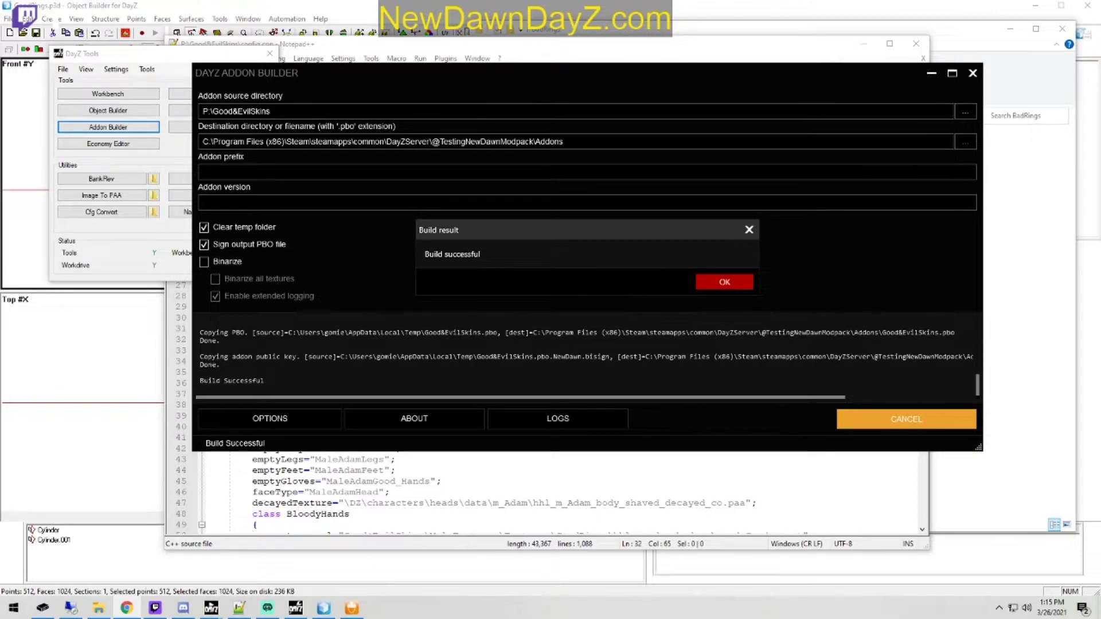
click(724, 281)
Step: Switch to the DayZ Launcher and dismiss the unusual-exit report and the installed-mod notification
click(295, 608)
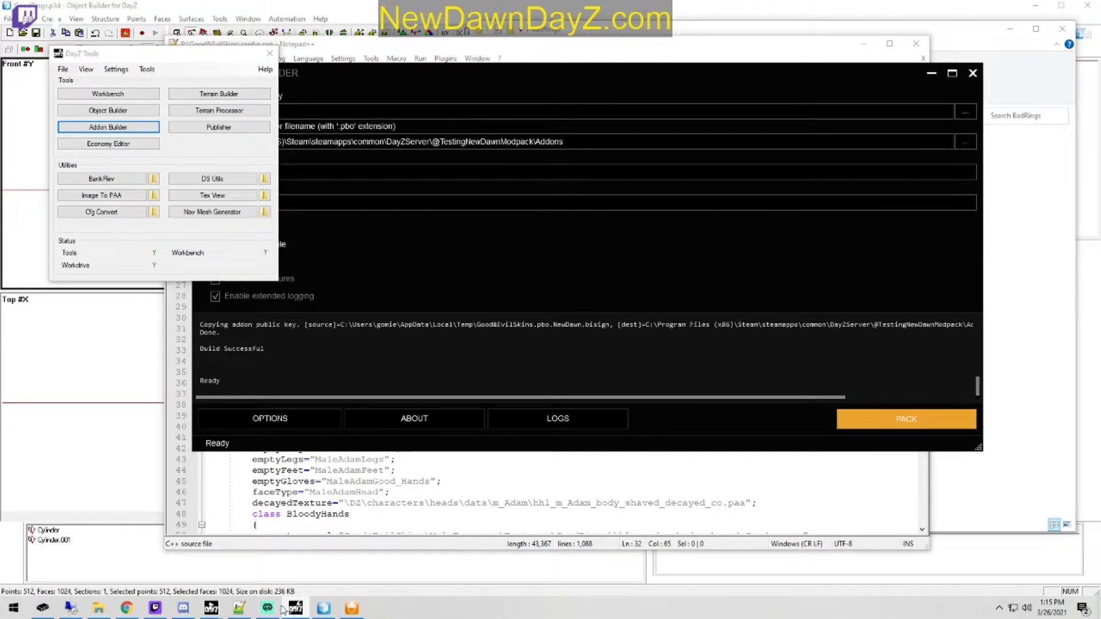
mouse_move(211, 607)
click(221, 568)
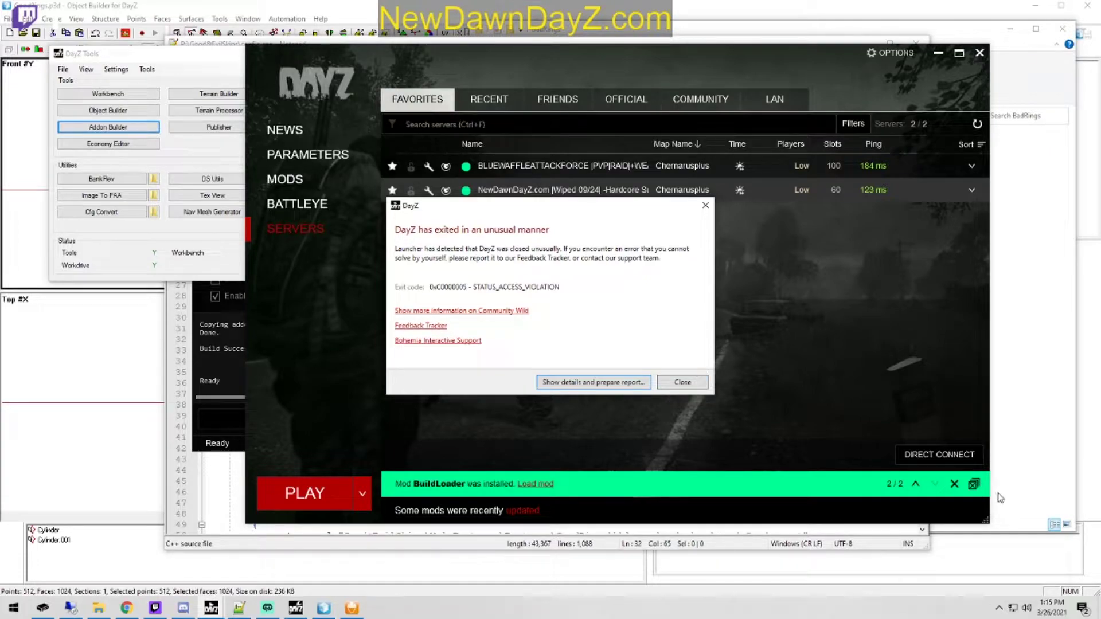
click(675, 383)
click(955, 484)
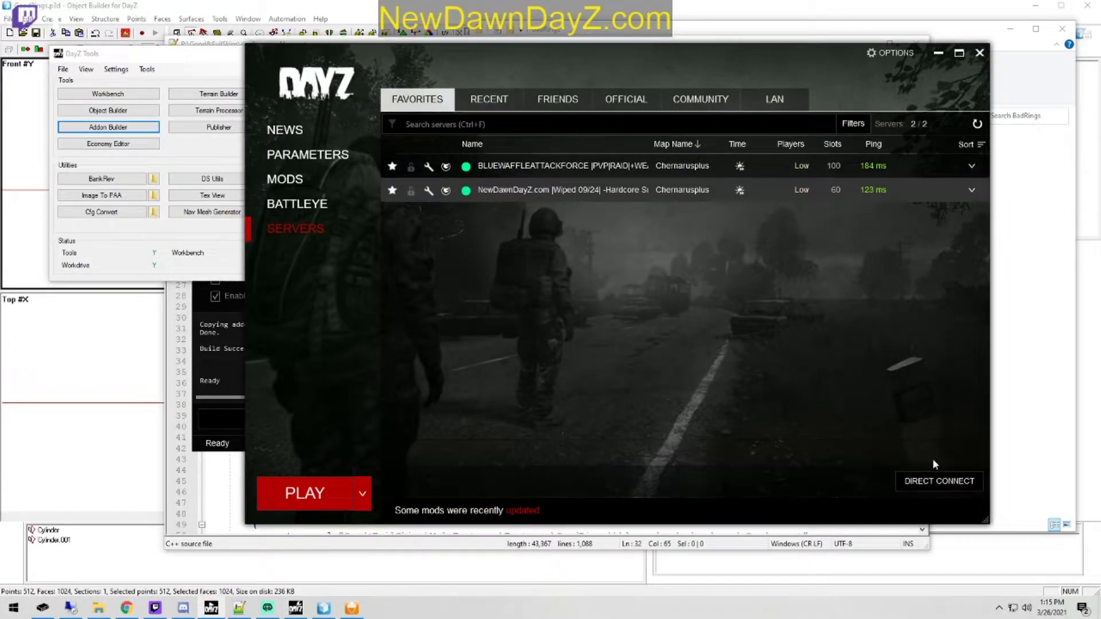
Step: Load the NewDawnTestingMods preset in the launcher's mod list
click(304, 155)
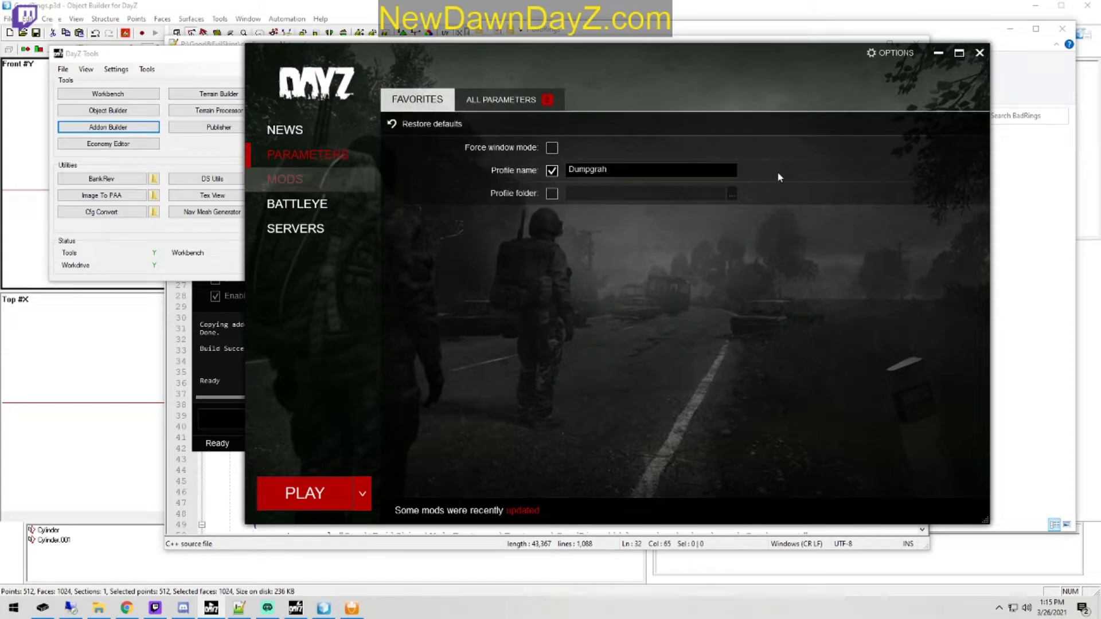
click(285, 179)
click(917, 99)
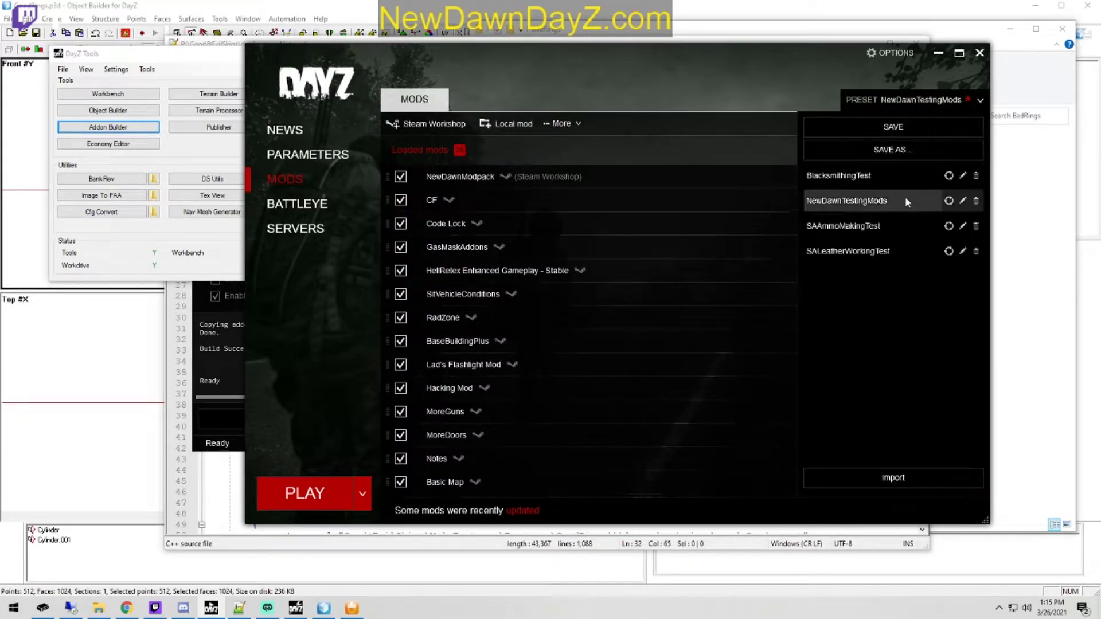
click(883, 201)
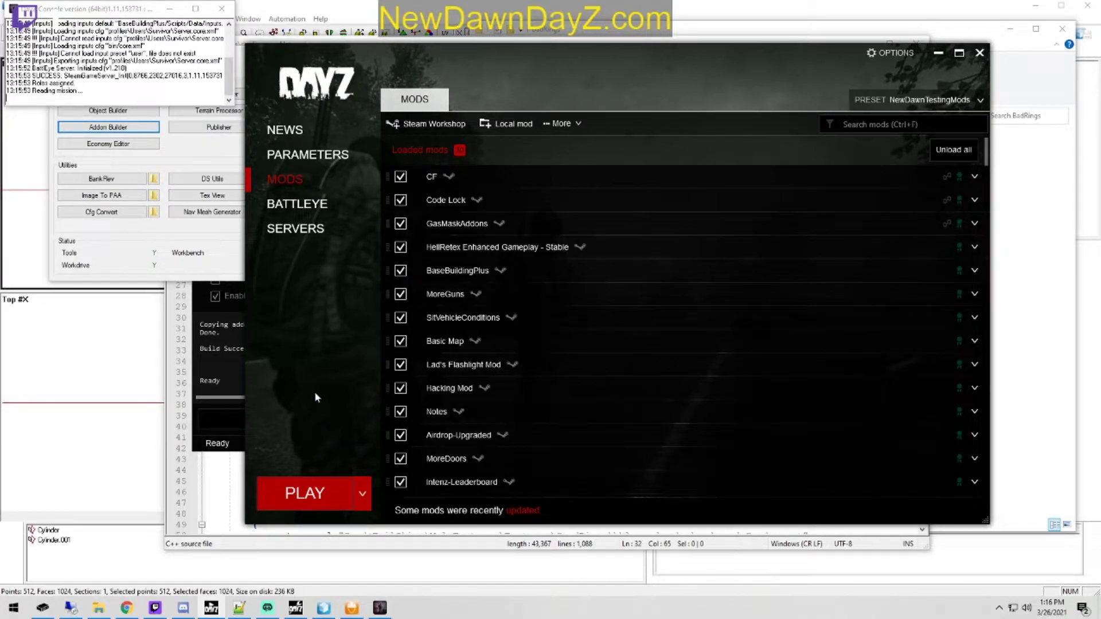
Step: Enable the server address 10.0.0.122 and server port 2302 as launch parameters and start the game
click(327, 154)
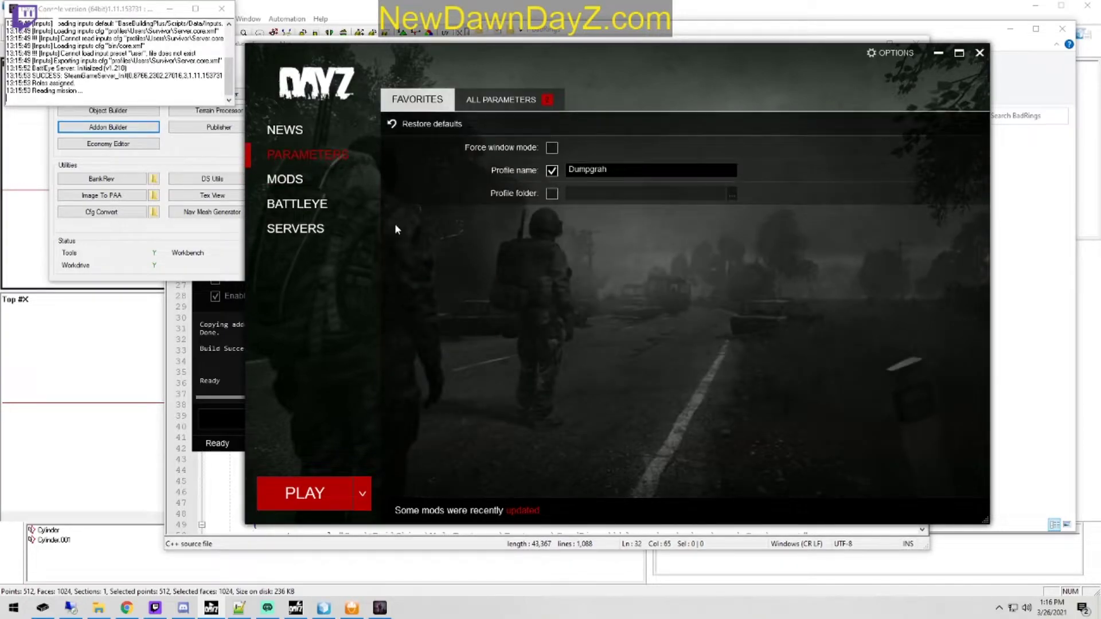
click(532, 103)
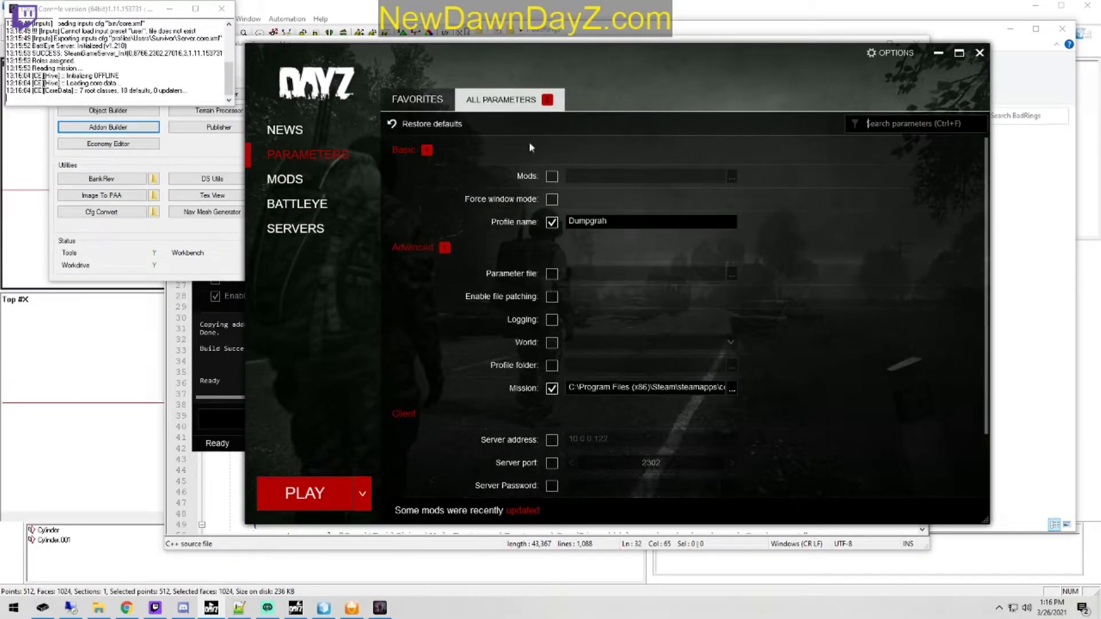
click(553, 441)
click(561, 461)
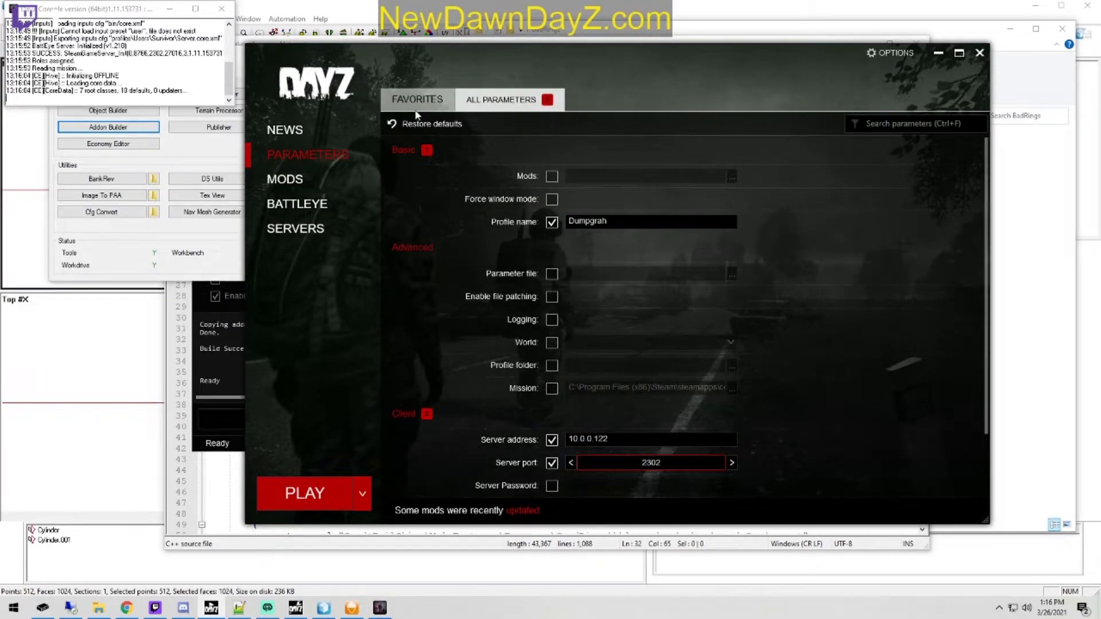
click(417, 106)
click(297, 230)
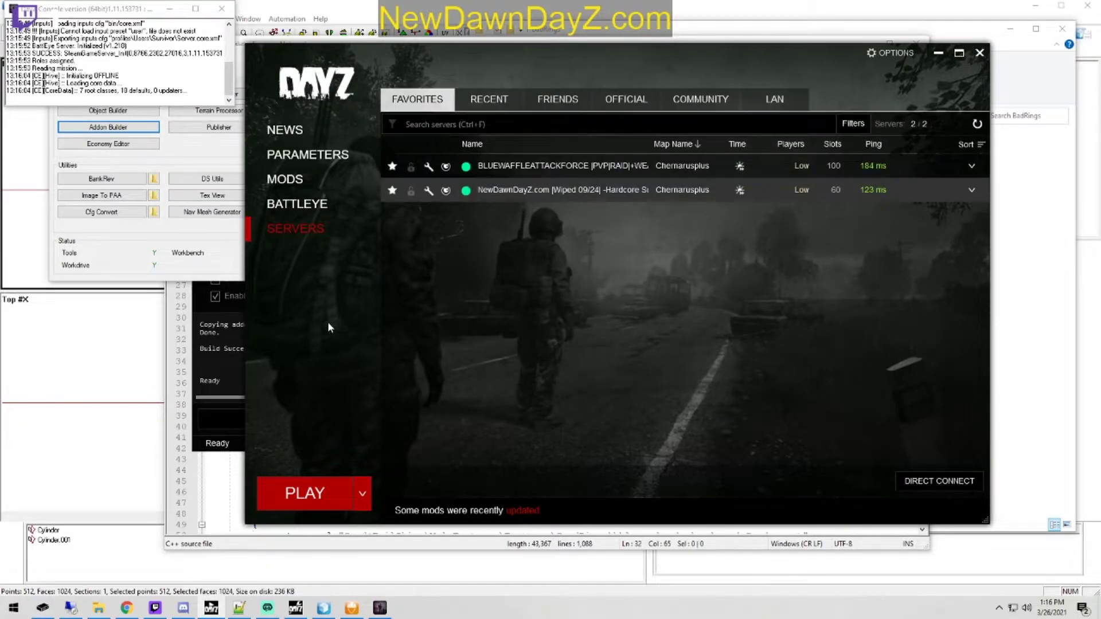
click(304, 495)
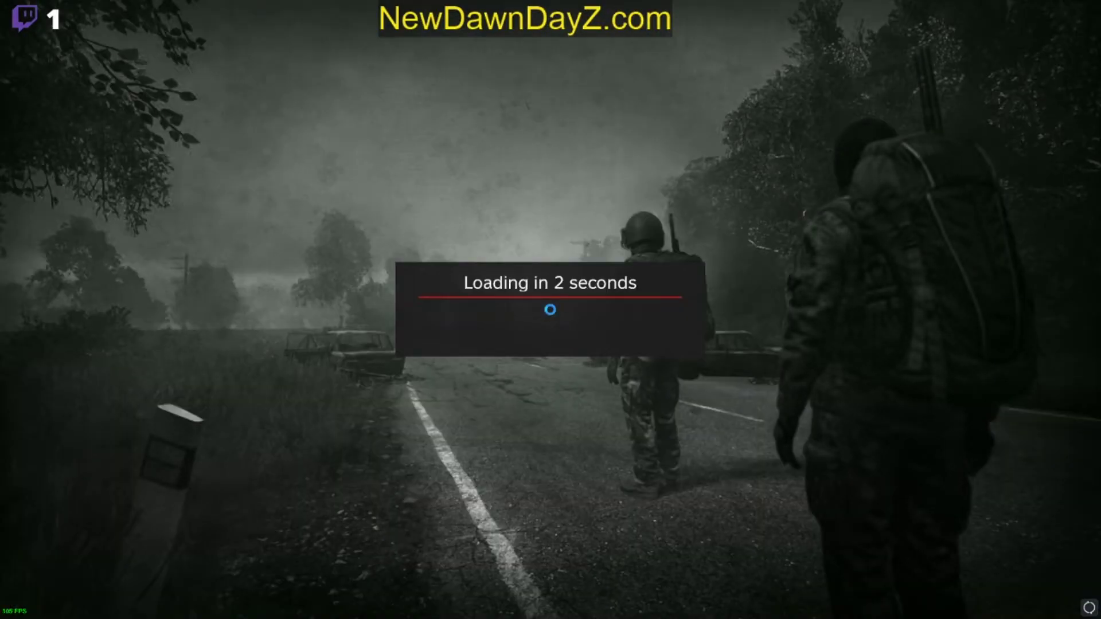
key(super)
click(189, 604)
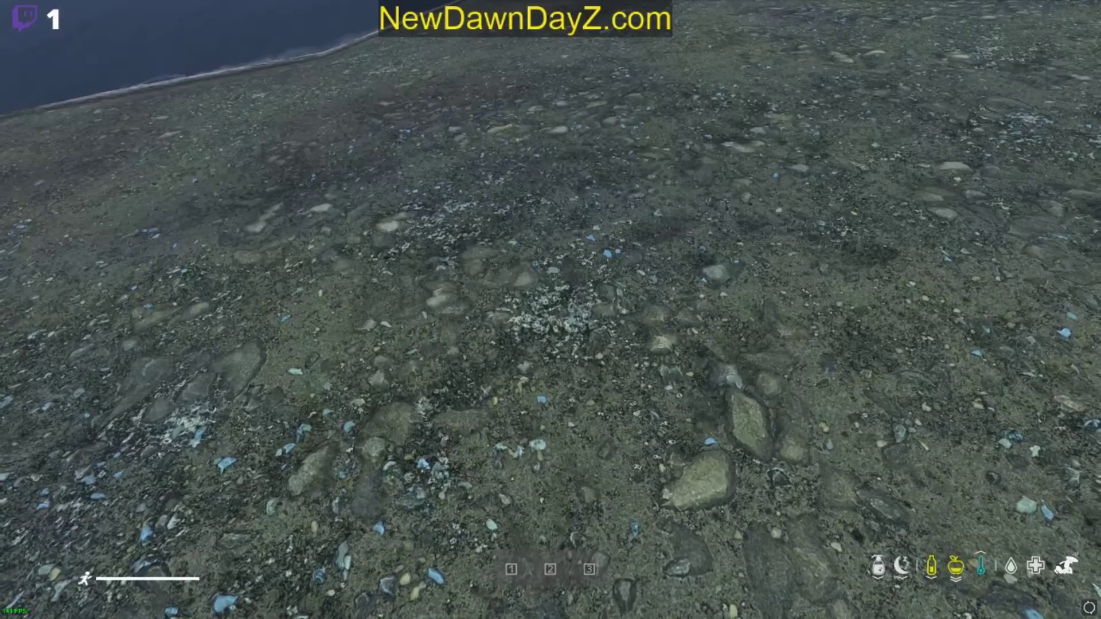
Step: Move the equipped gloves into the crop hiking pants and close the inventory
key(Tab)
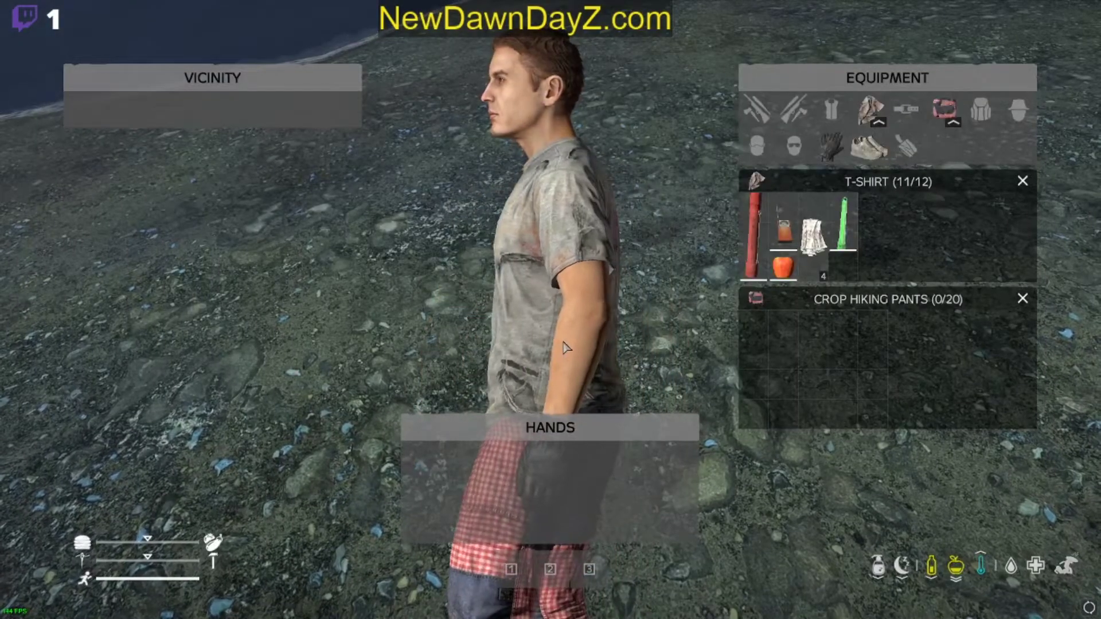
drag(831, 147, 752, 357)
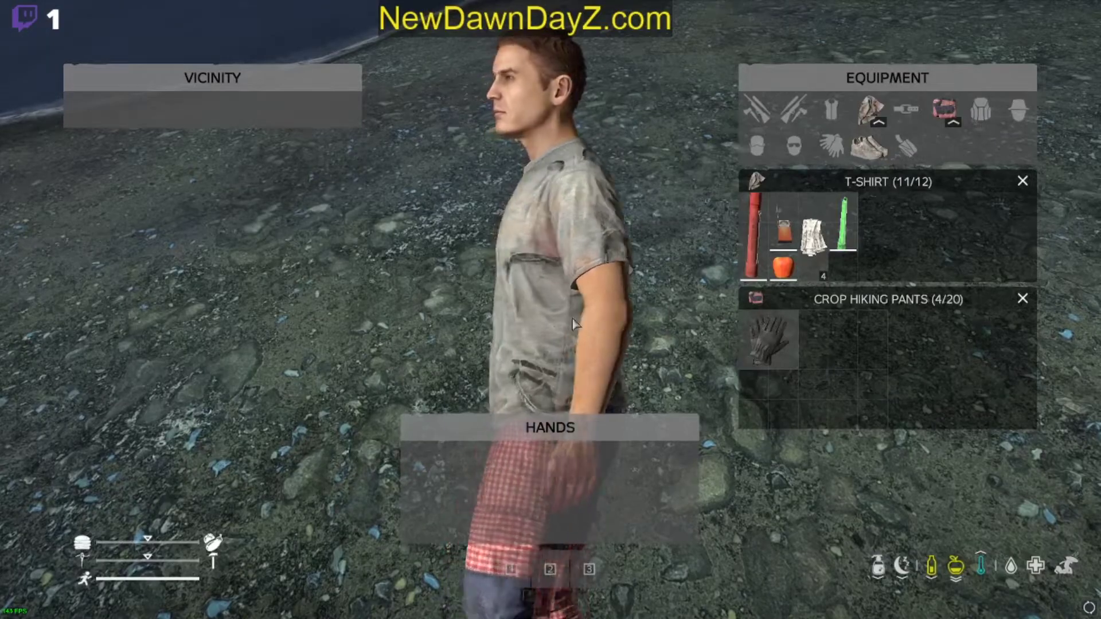
key(Tab)
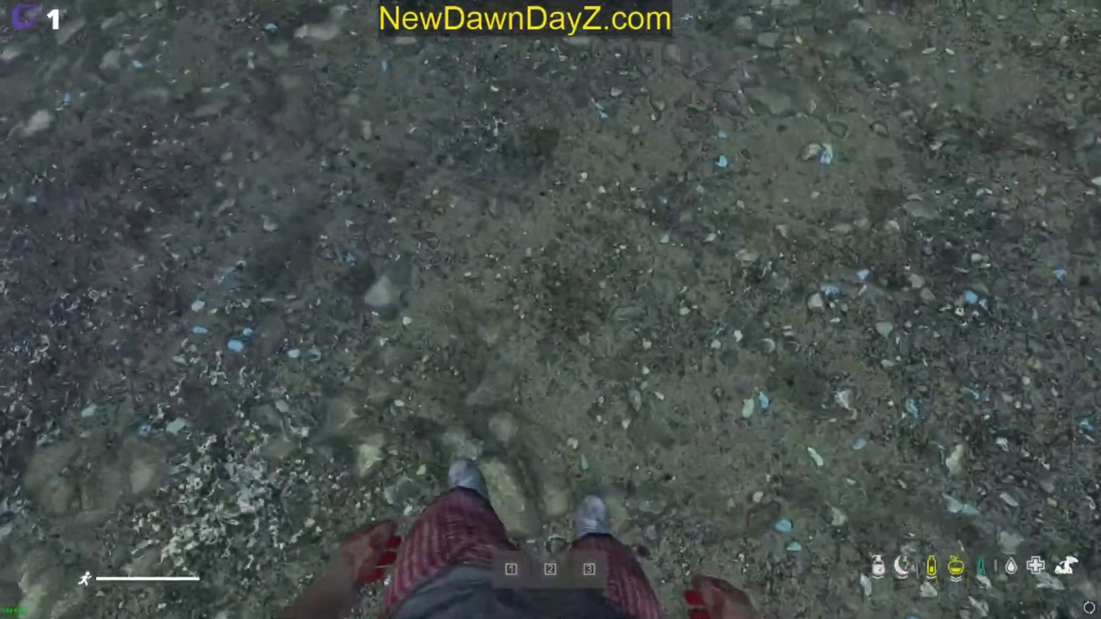
right_click(551, 310)
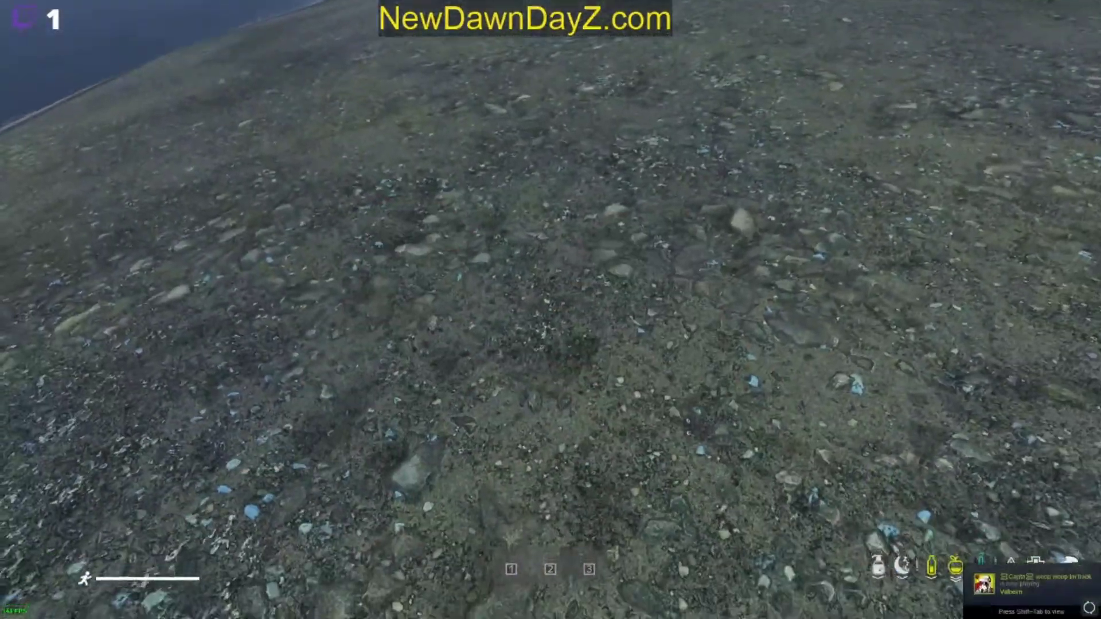
Step: Toggle Community Online Tools on, search the Object Spawner for "good" and spawn GoodRings at the cursor
key(y)
key(End)
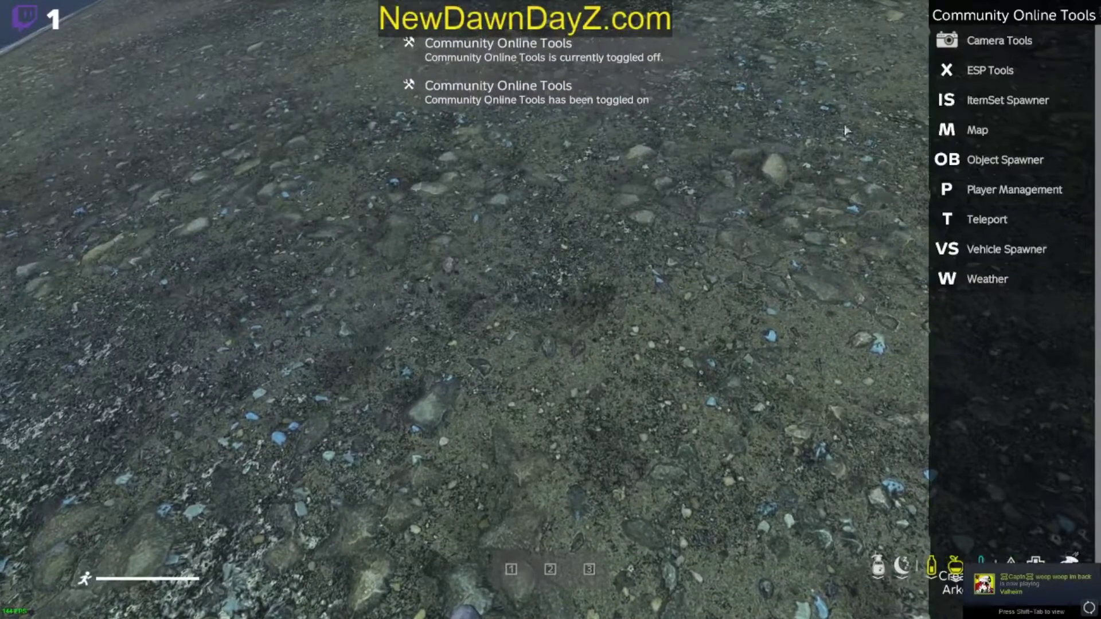
click(992, 159)
click(136, 207)
text(good_)
click(139, 20)
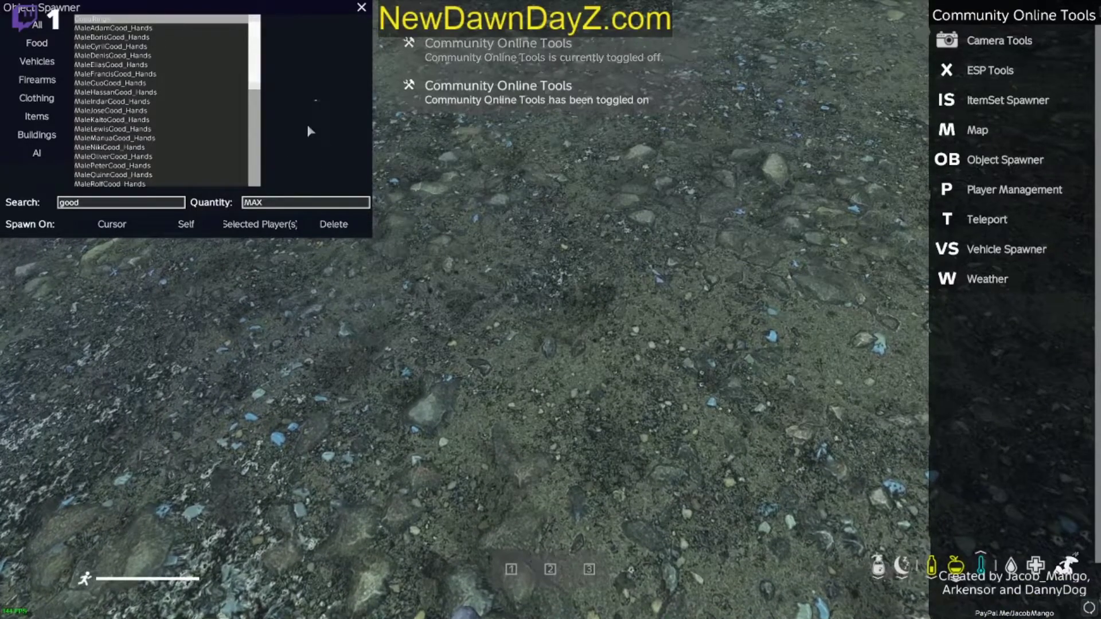
click(112, 224)
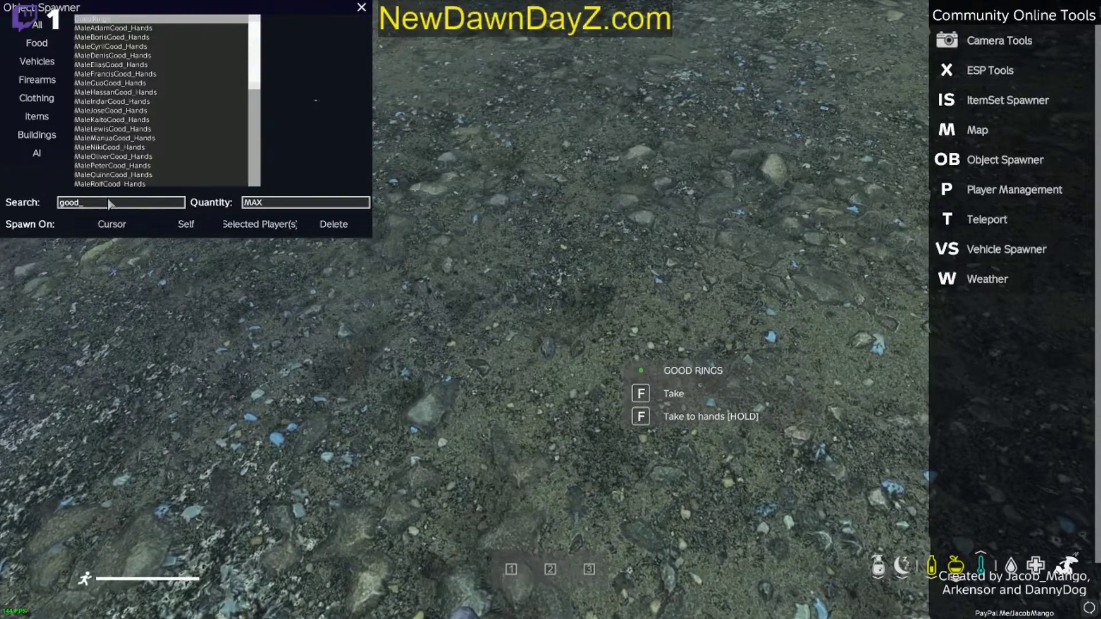
Step: Search the Object Spawner for "bad", spawn BadRings at the cursor and close the admin tools
click(111, 203)
key(BackSpace)
key(BackSpace)
key(BackSpace)
key(BackSpace)
key(BackSpace)
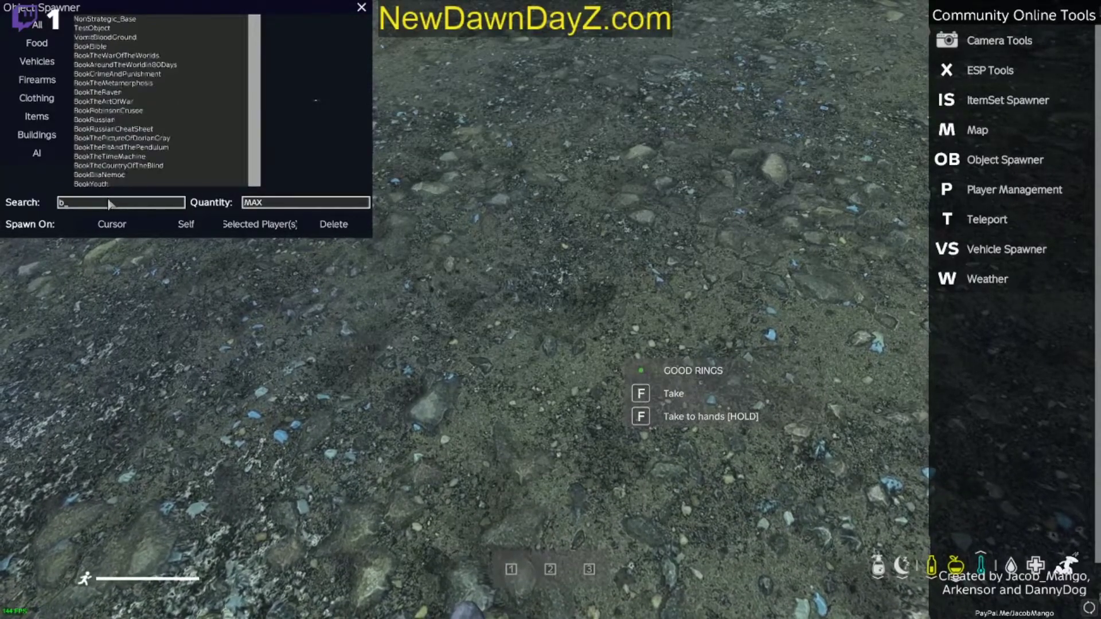
text(bad)
click(115, 46)
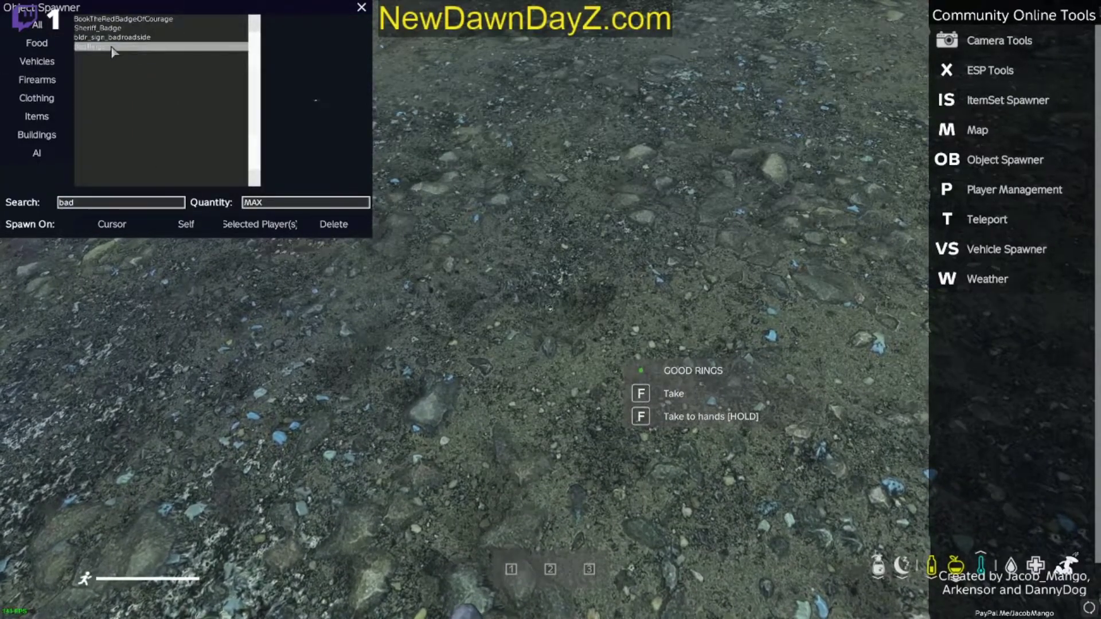
key(Tab)
key(Tab)
key(Tab)
Step: Pick up the Bad Rings, take the Good Rings into the character's hands and show the inventory
key(Tab)
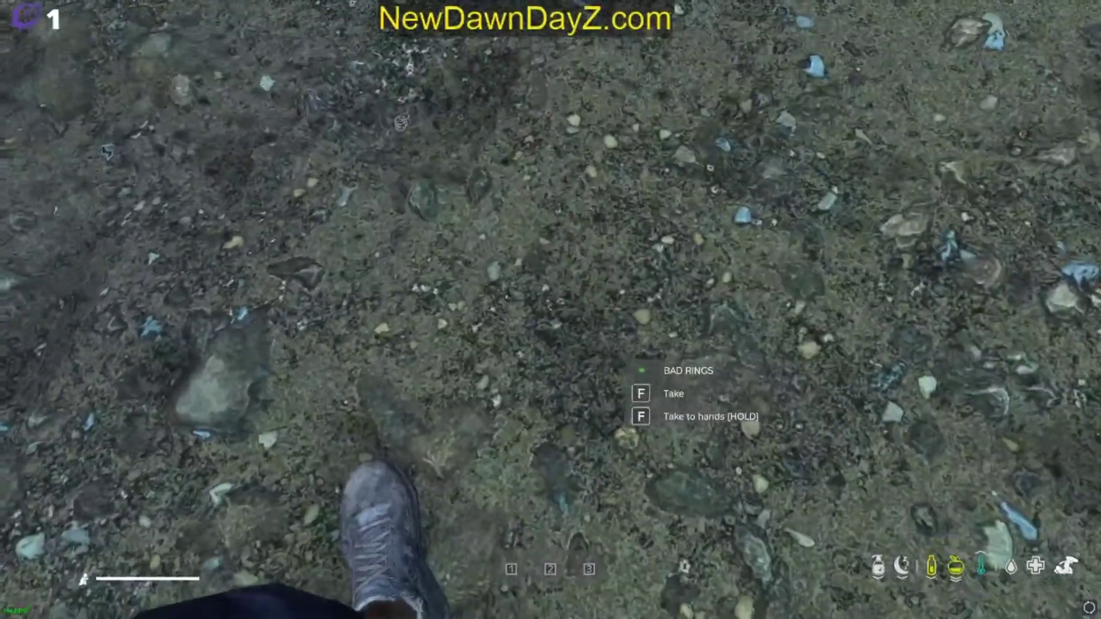
key(f)
key(Tab)
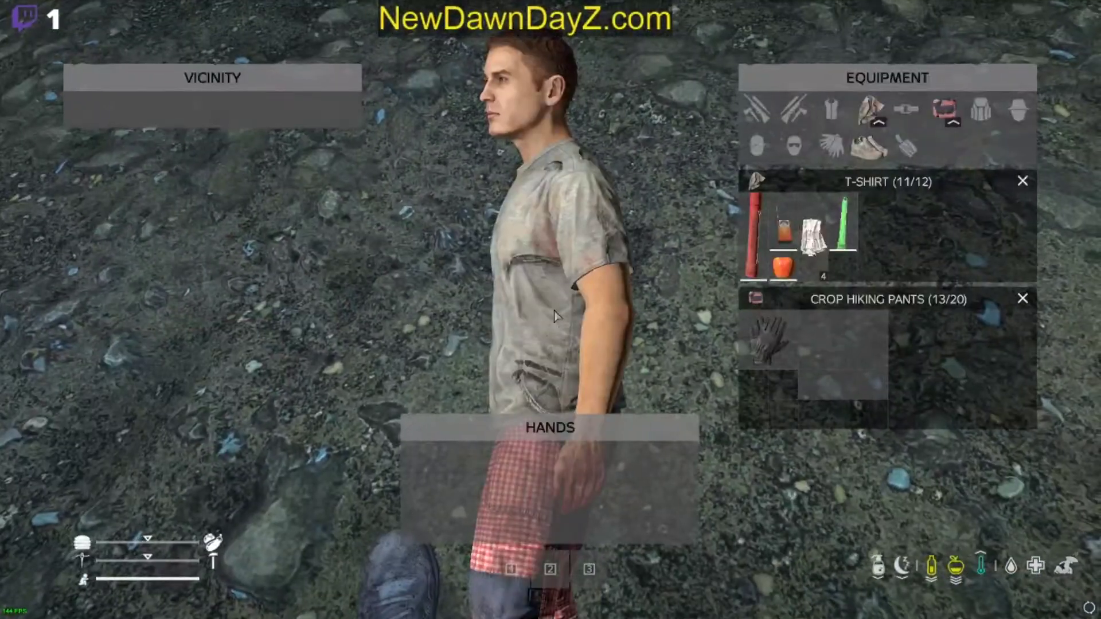
key(Tab)
key(f)
Step: Inspect the rings' item details, drop the Good Rings on the ground and check their entry in the vicinity list
key(Tab)
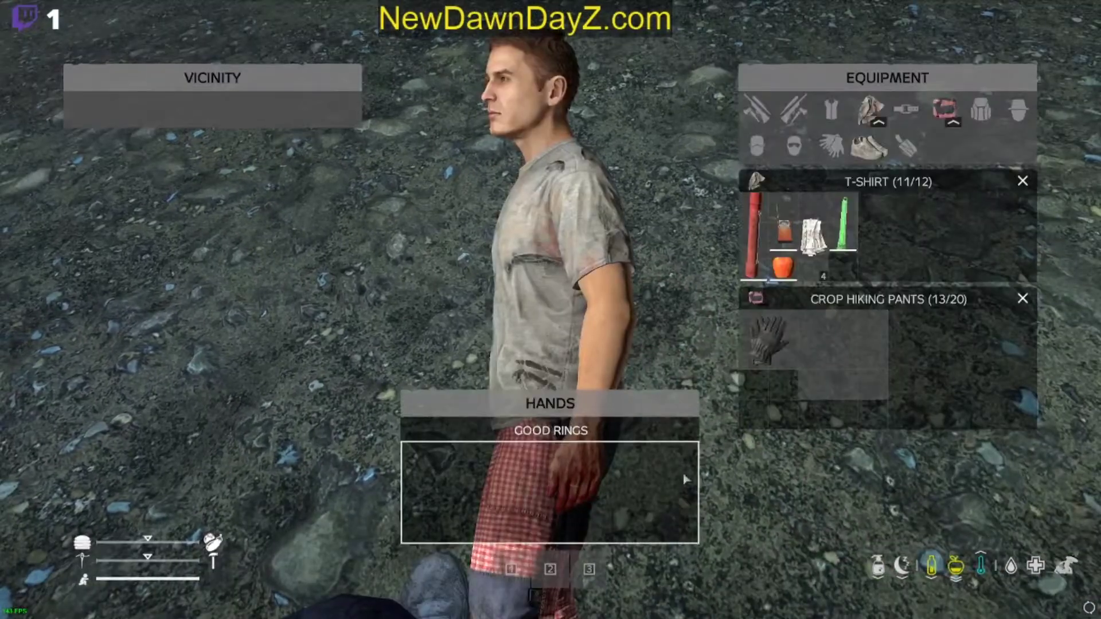
middle_click(862, 371)
scroll(859, 395, up, 1)
mouse_move(752, 371)
mouse_down()
mouse_move(752, 400)
mouse_move(751, 352)
mouse_up()
key(Tab)
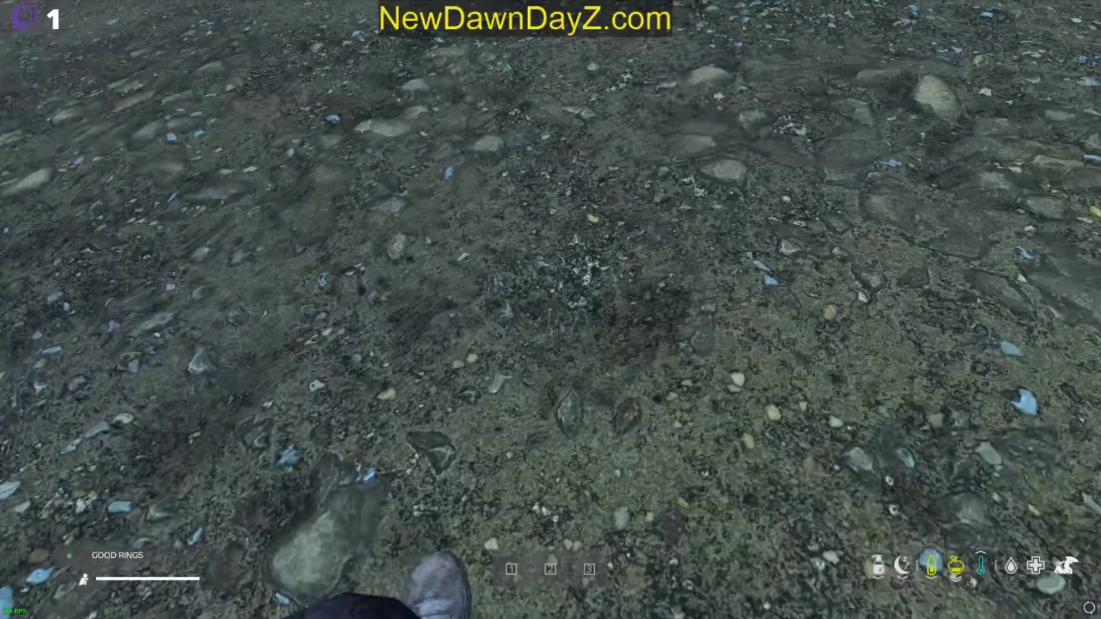
key(Tab)
middle_click(540, 485)
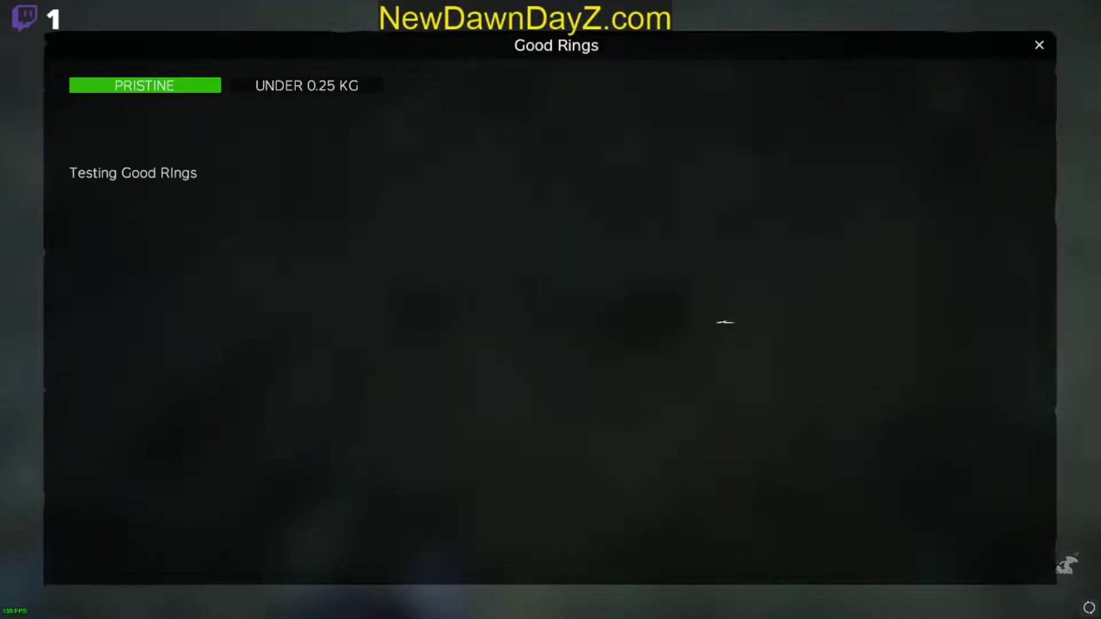
key(Tab)
key(Tab)
key(Tab)
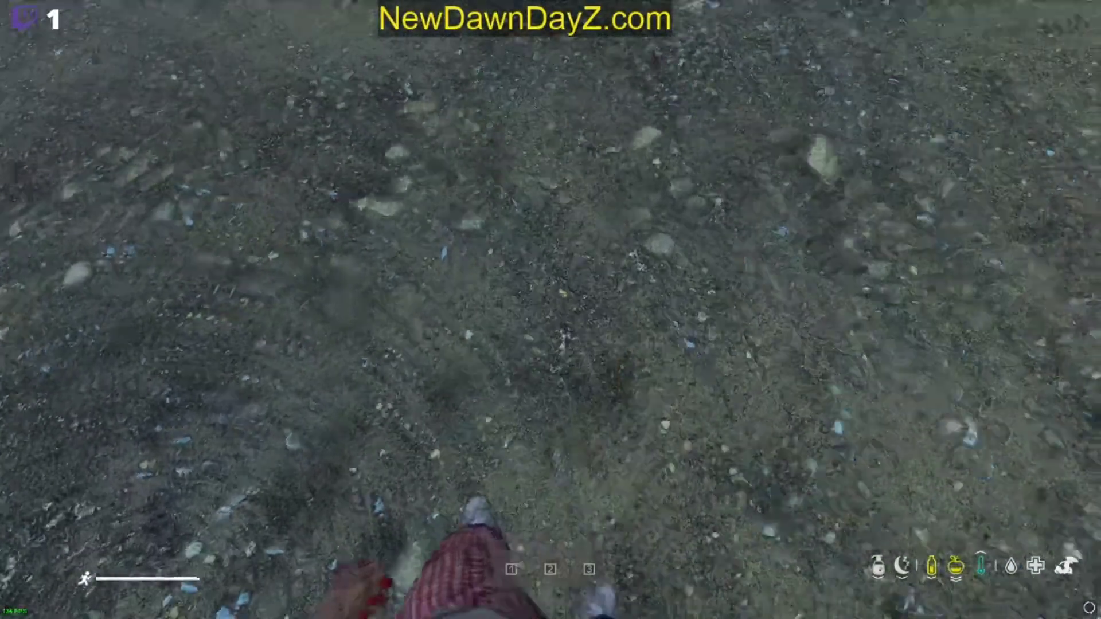
key(Tab)
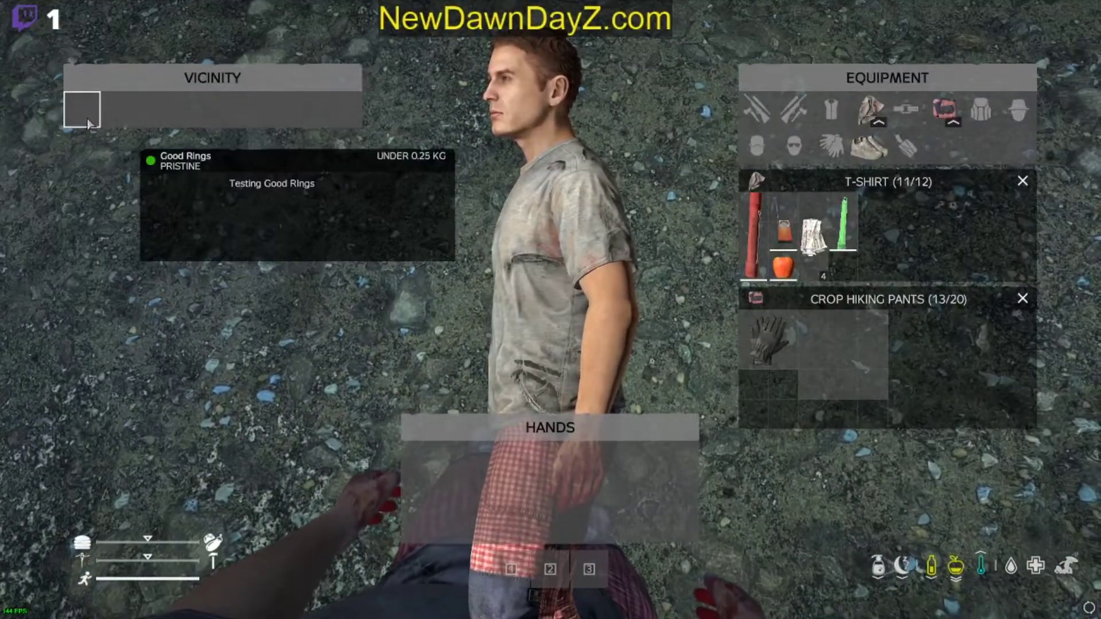
Step: Close the running DayZ game and the server console, and switch to Object Builder
key(super)
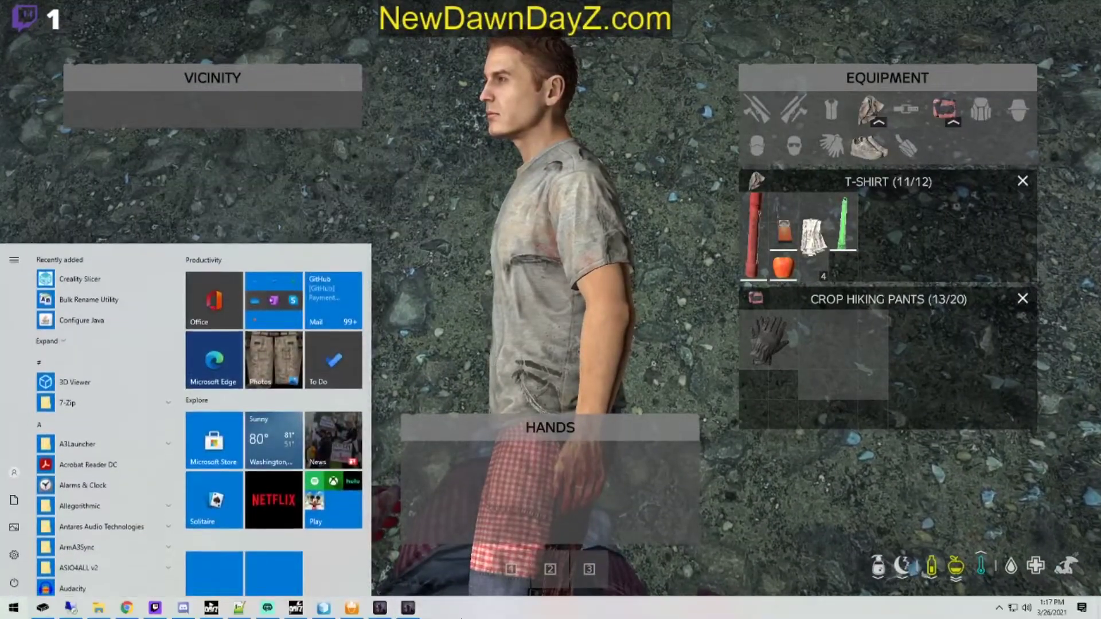
right_click(410, 609)
click(414, 587)
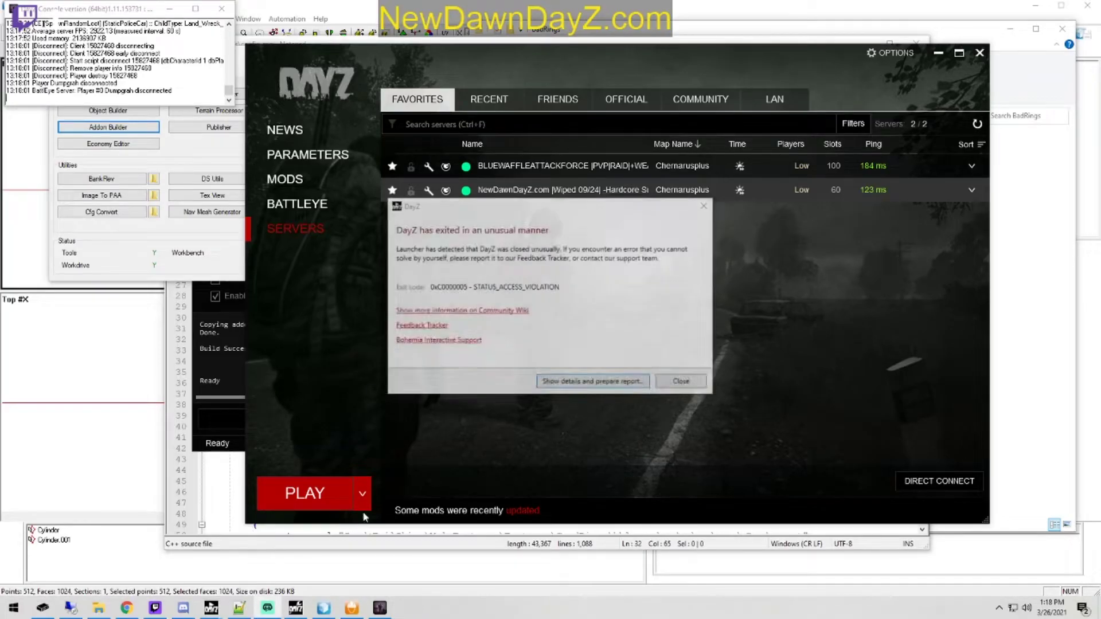
click(452, 4)
click(386, 613)
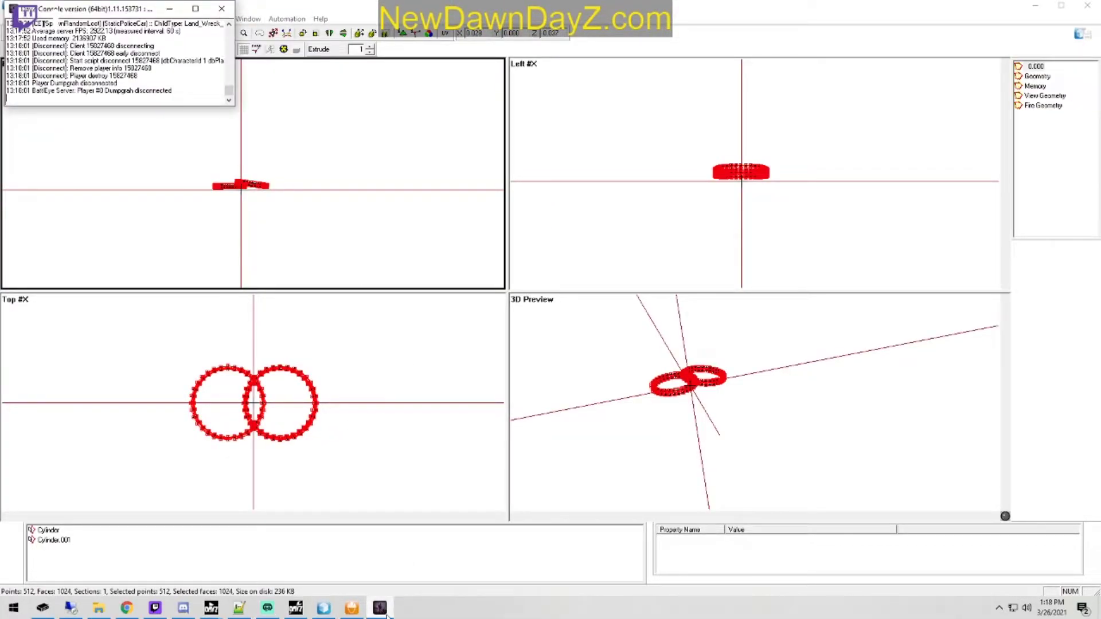
right_click(389, 608)
click(378, 584)
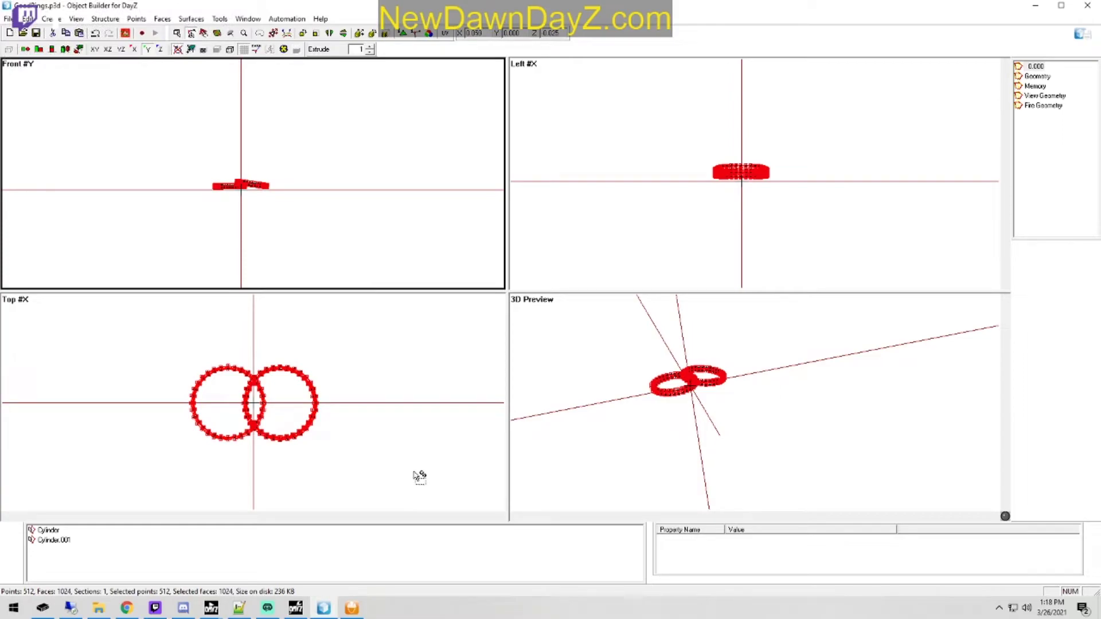
Step: Examine the boundingbox_min and boundingbox_max selections in the Memory LOD of the rings model
click(1036, 86)
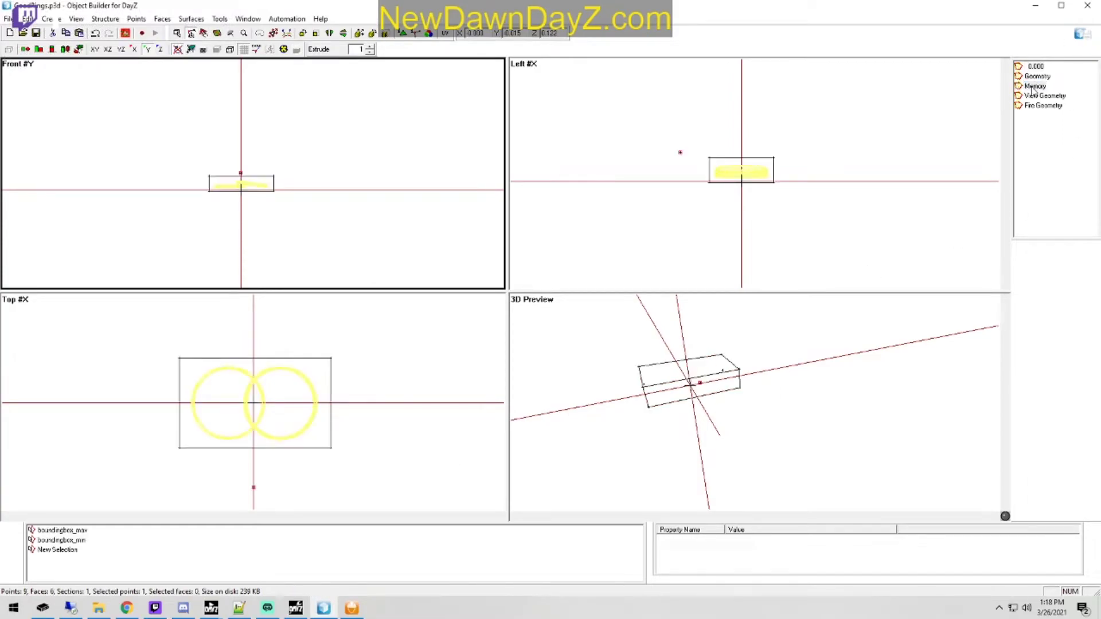
click(73, 541)
click(73, 531)
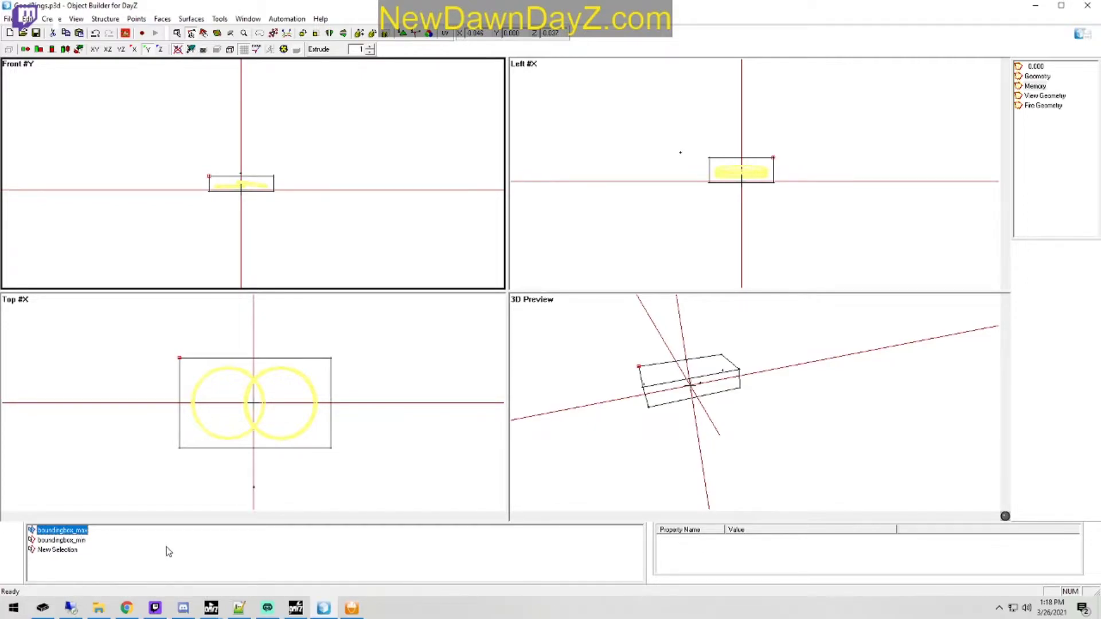
click(107, 532)
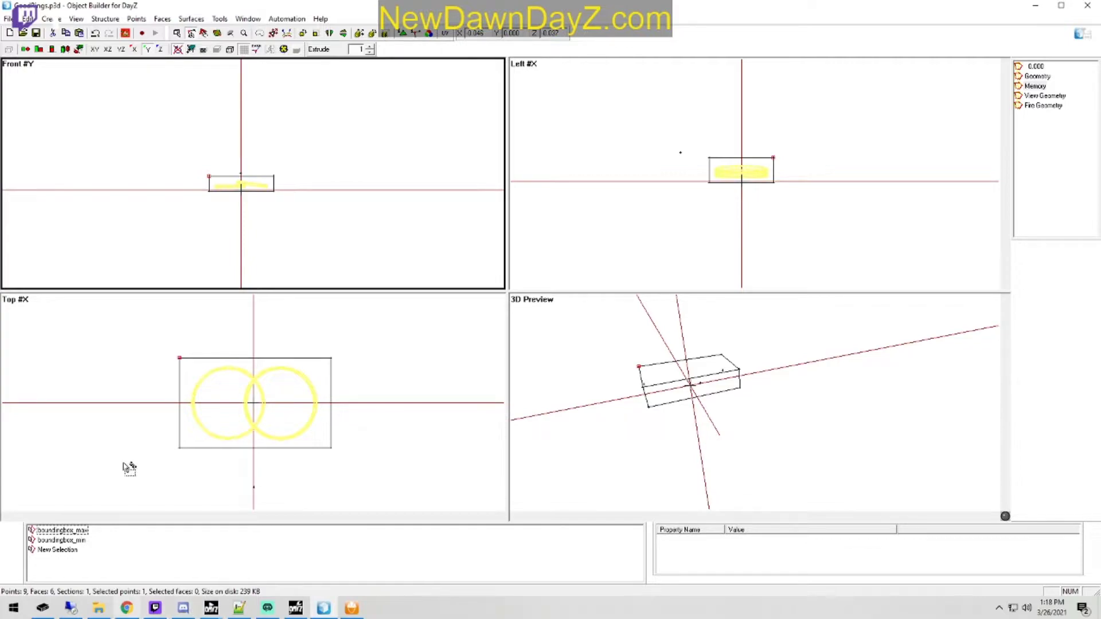
Step: Switch to DayZ Tools and launch a second Object Builder window
click(212, 610)
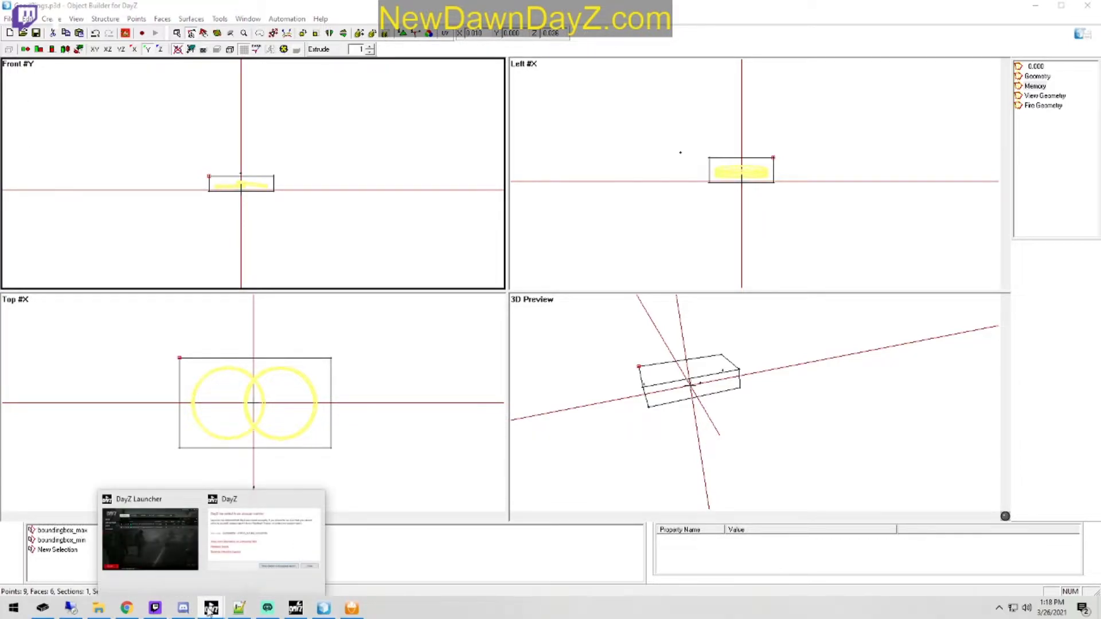
click(299, 610)
click(105, 112)
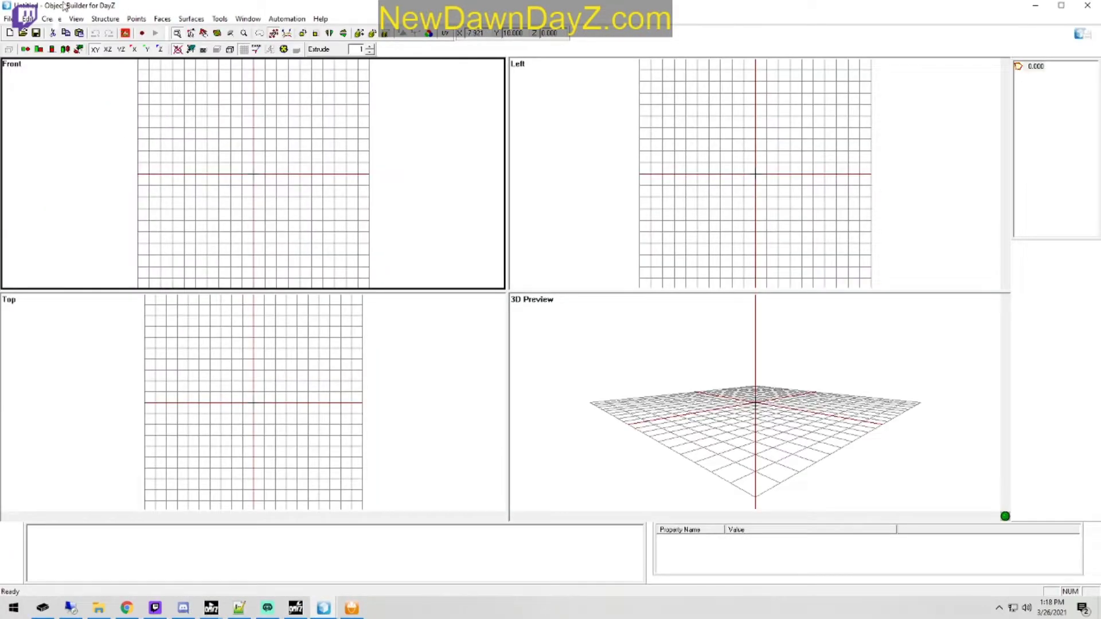
Step: Open Charcoal.p3d from the Furance_colorbase assets folder on the P: drive
click(22, 32)
click(143, 52)
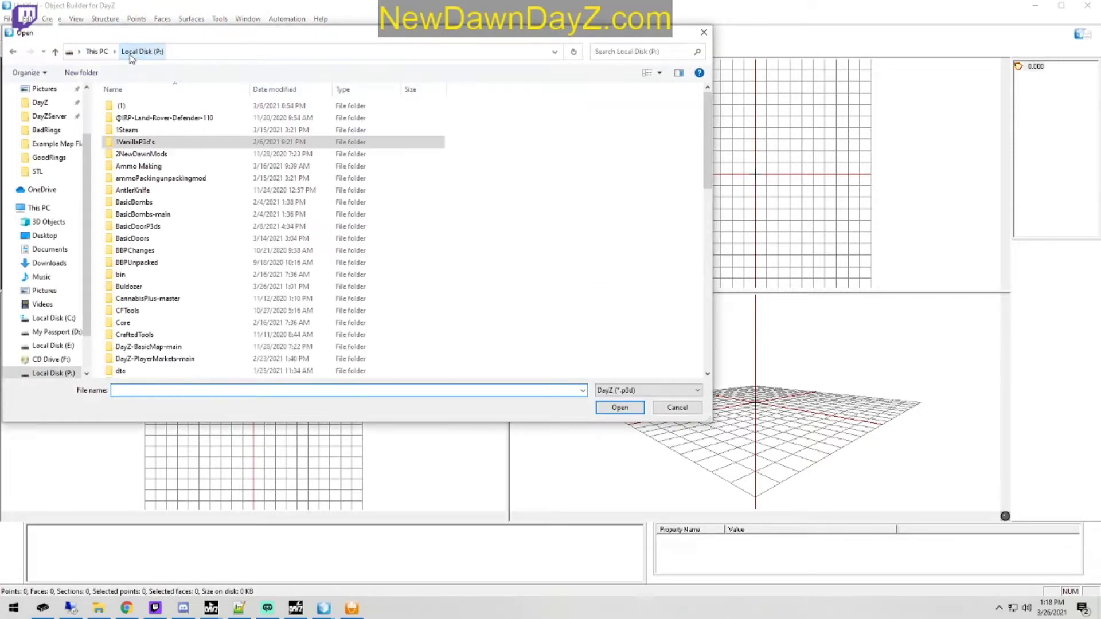
scroll(170, 285, down, 3)
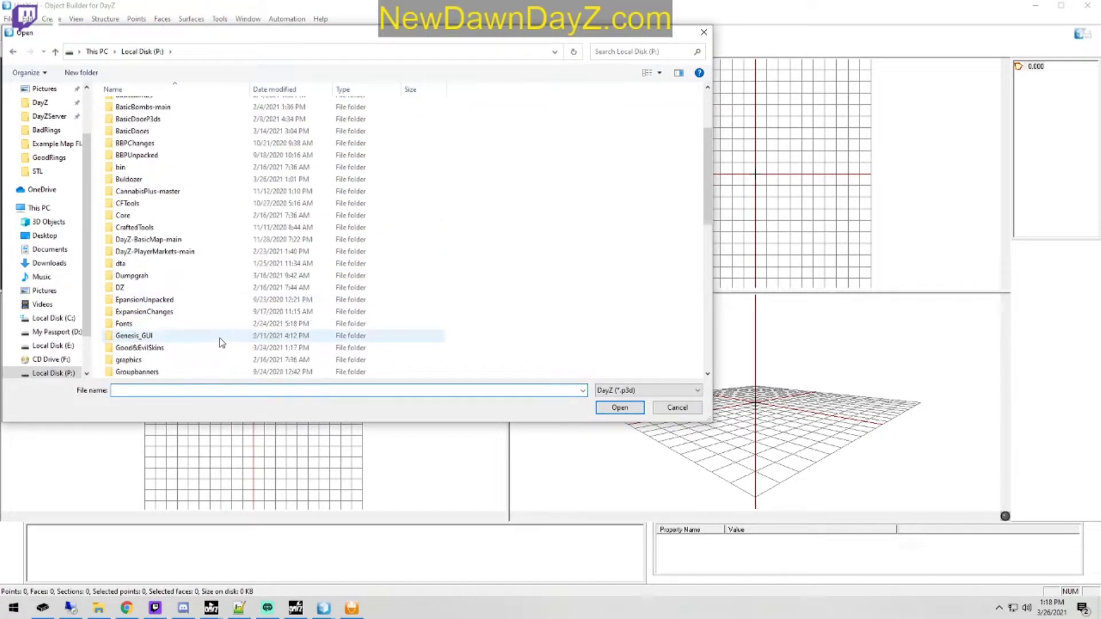
double_click(142, 284)
double_click(151, 107)
click(193, 52)
click(159, 121)
double_click(159, 122)
double_click(160, 119)
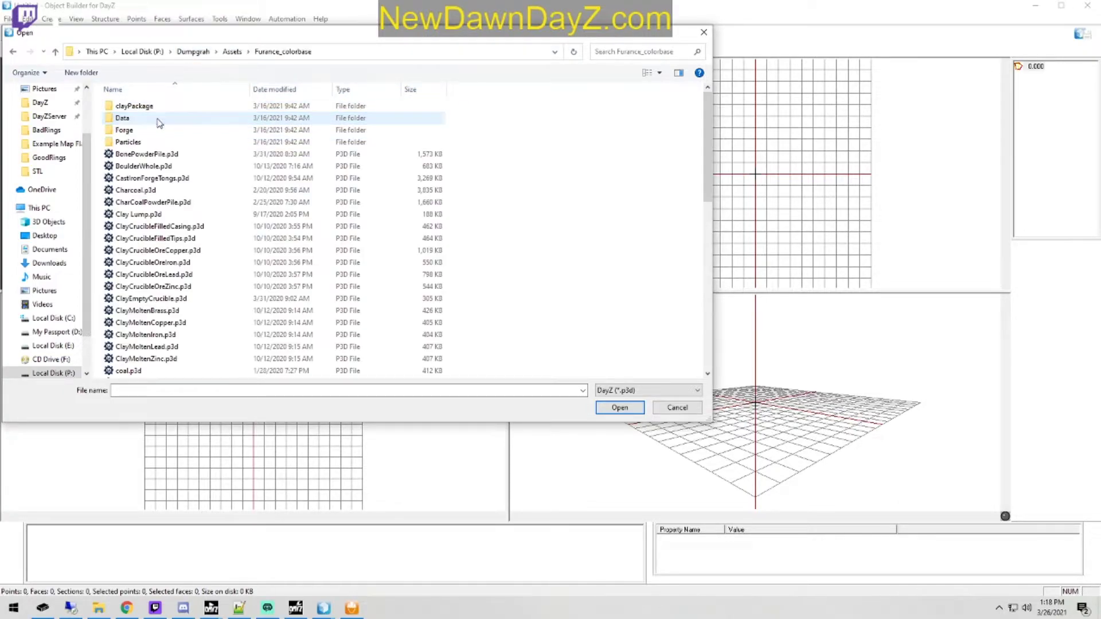
double_click(164, 191)
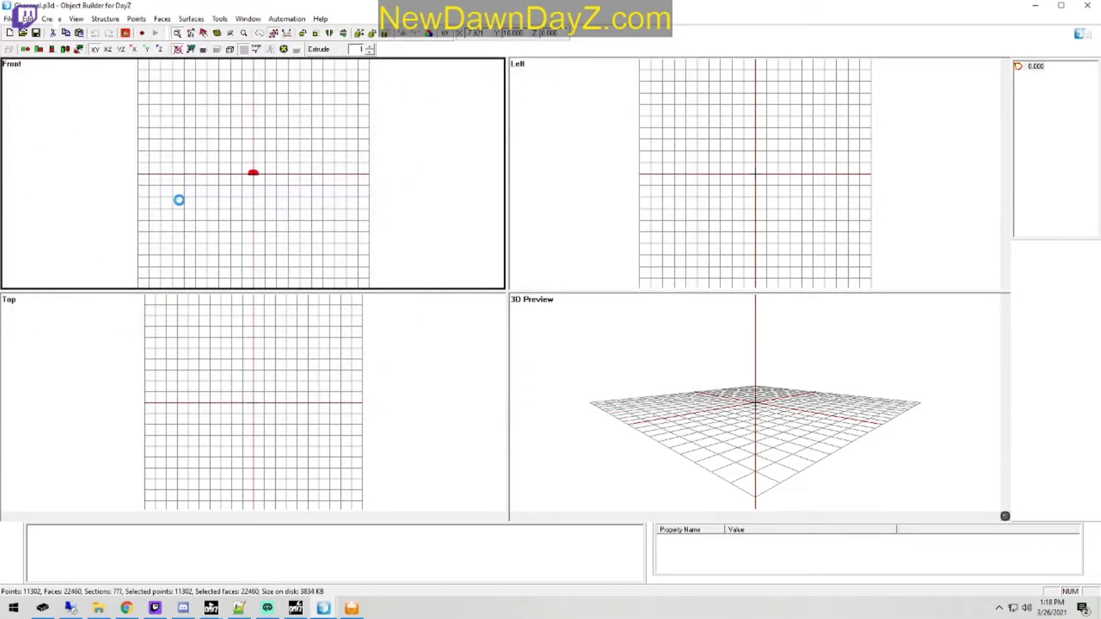
Step: Open CastIronAxe.p3d from the Forge folder inside Furance_colorbase and show the selections in its Memory LOD
click(22, 33)
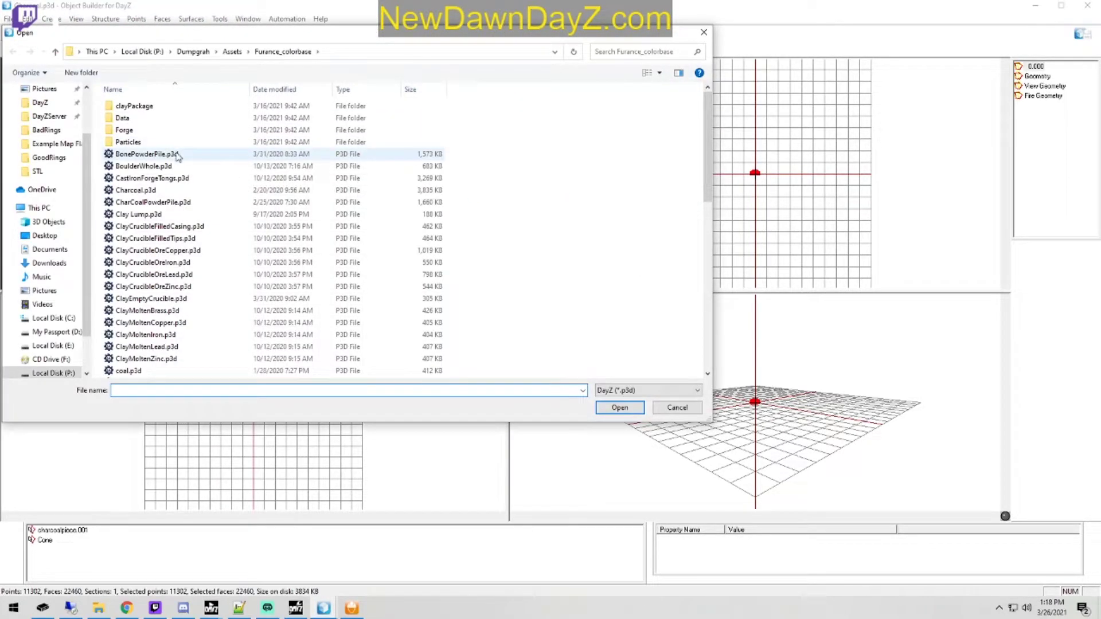
double_click(144, 130)
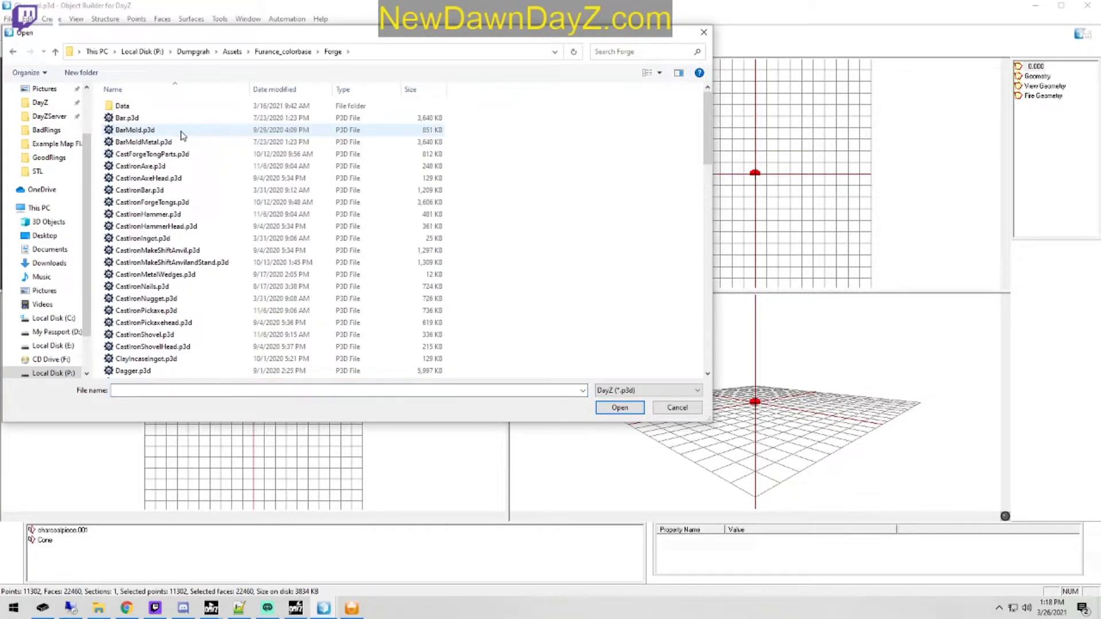
double_click(141, 166)
click(1035, 86)
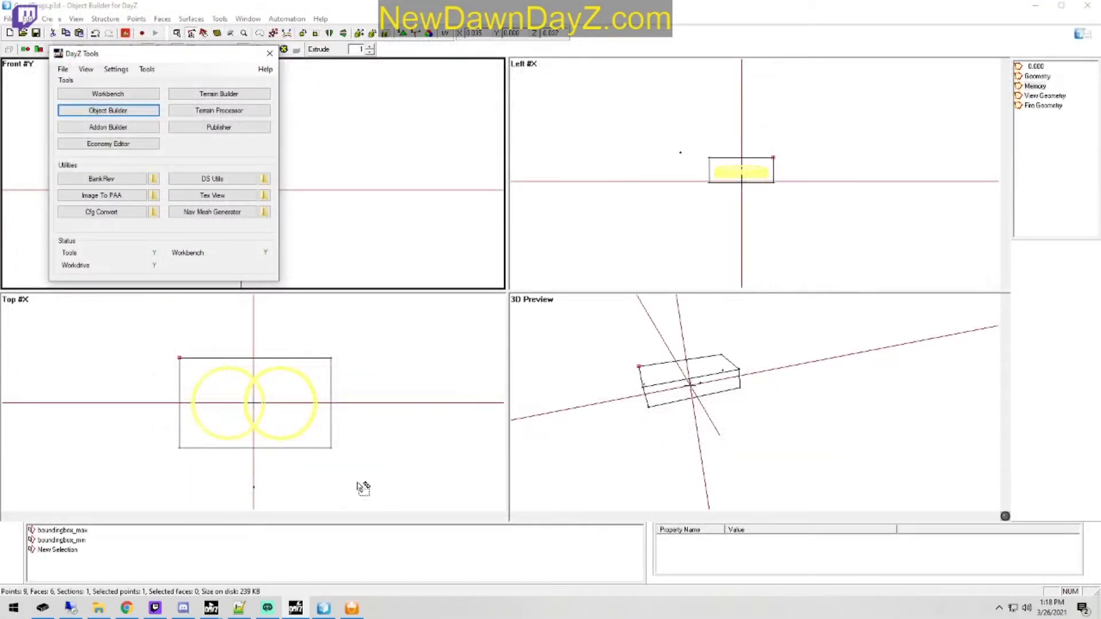
Step: In the GoodRings model's Memory LOD, rename the selection "New Selection" to invview and save the model
click(363, 488)
click(58, 549)
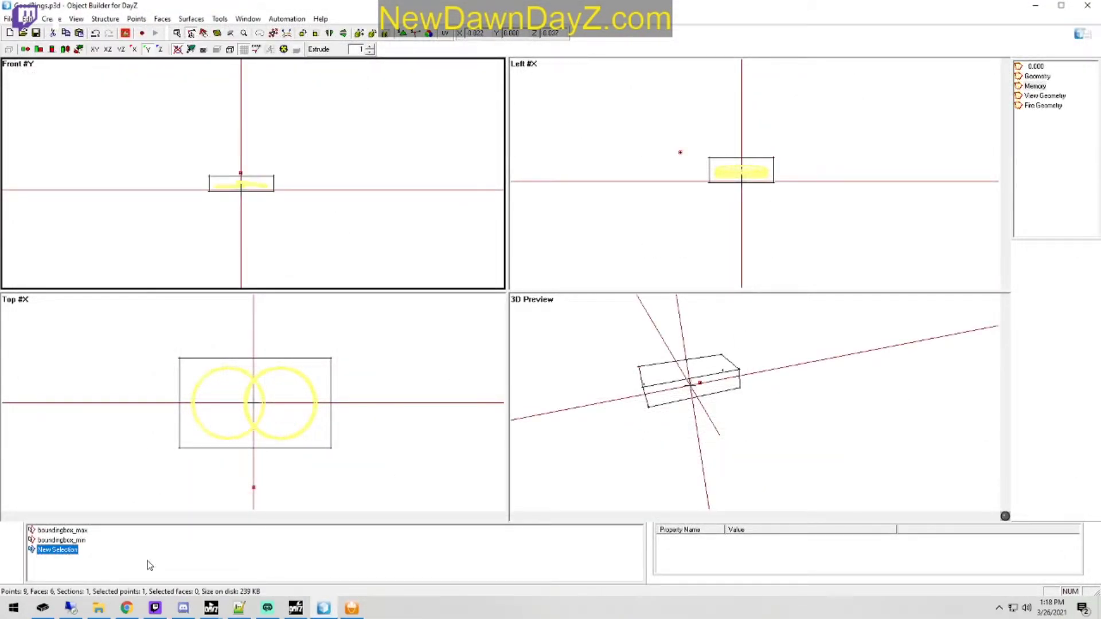
click(63, 552)
right_click(64, 553)
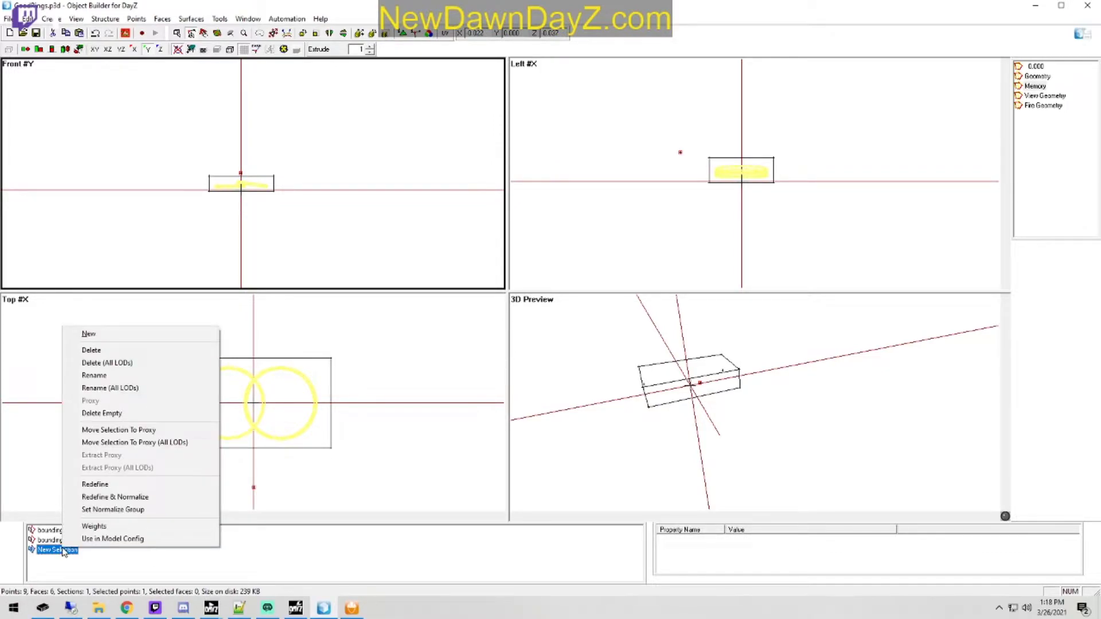
click(104, 375)
text(mvview)
key(Return)
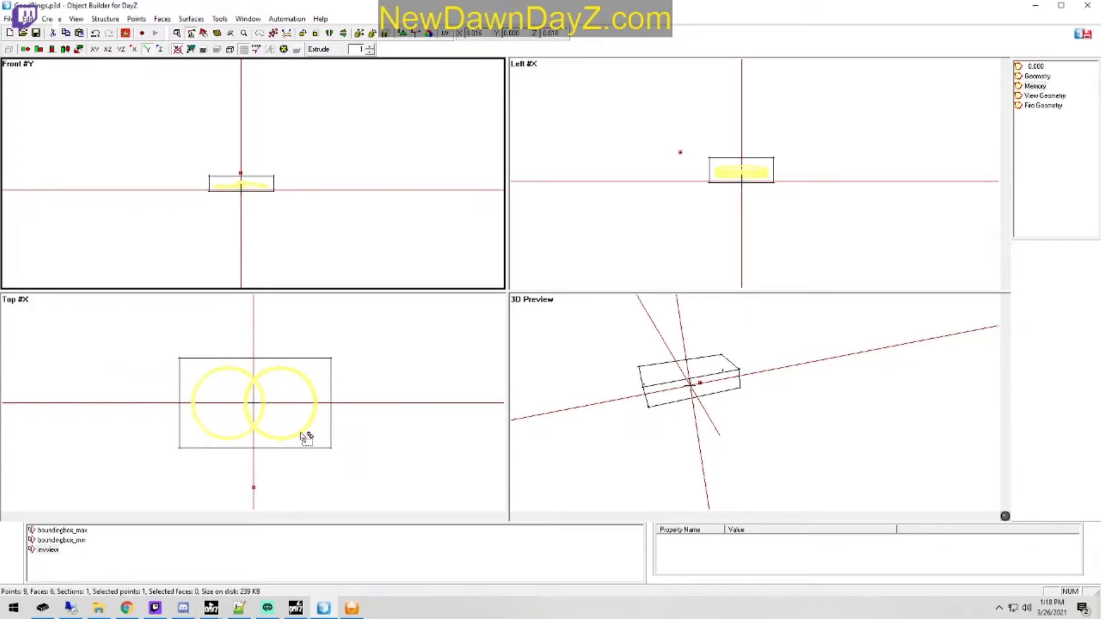
click(83, 545)
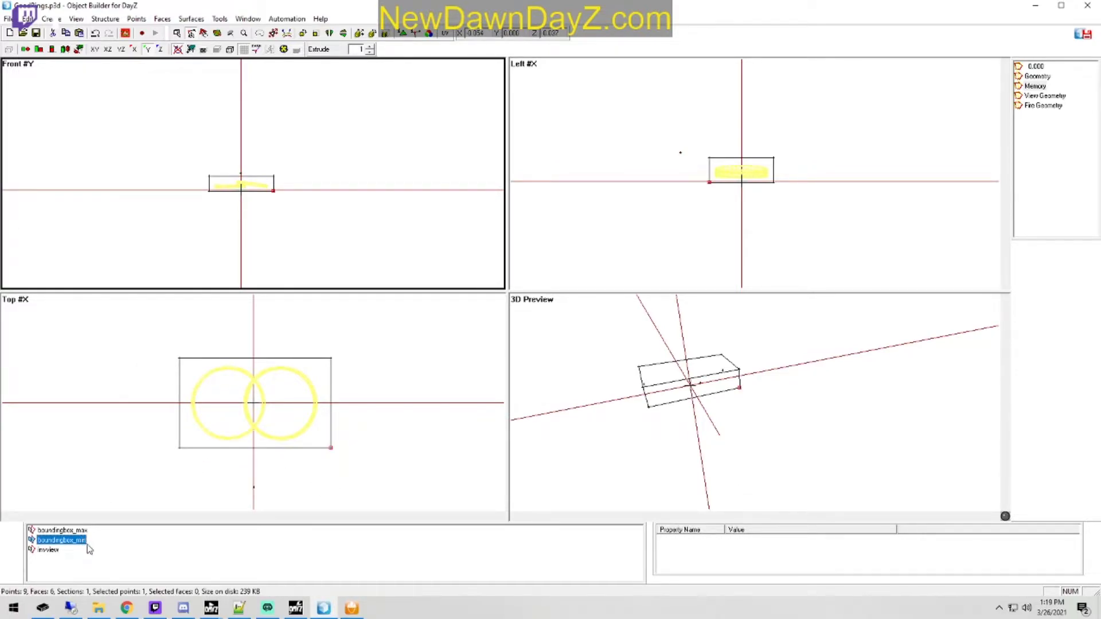
click(35, 32)
Step: Open BadRings.p3d from the recently used files in place of the GoodRings model
click(23, 33)
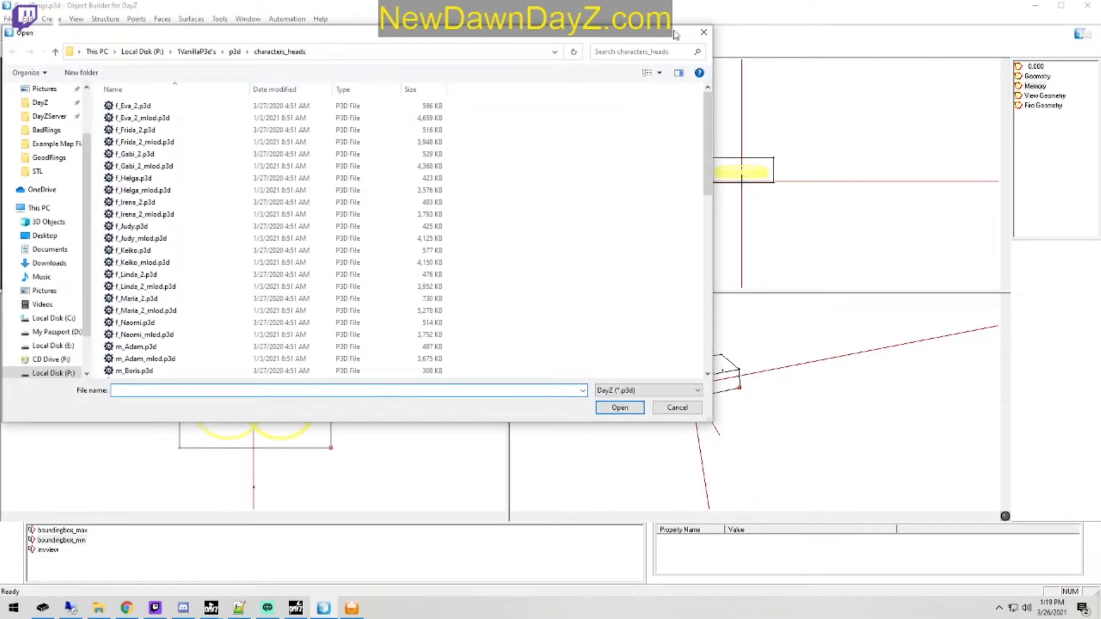
click(704, 32)
click(8, 18)
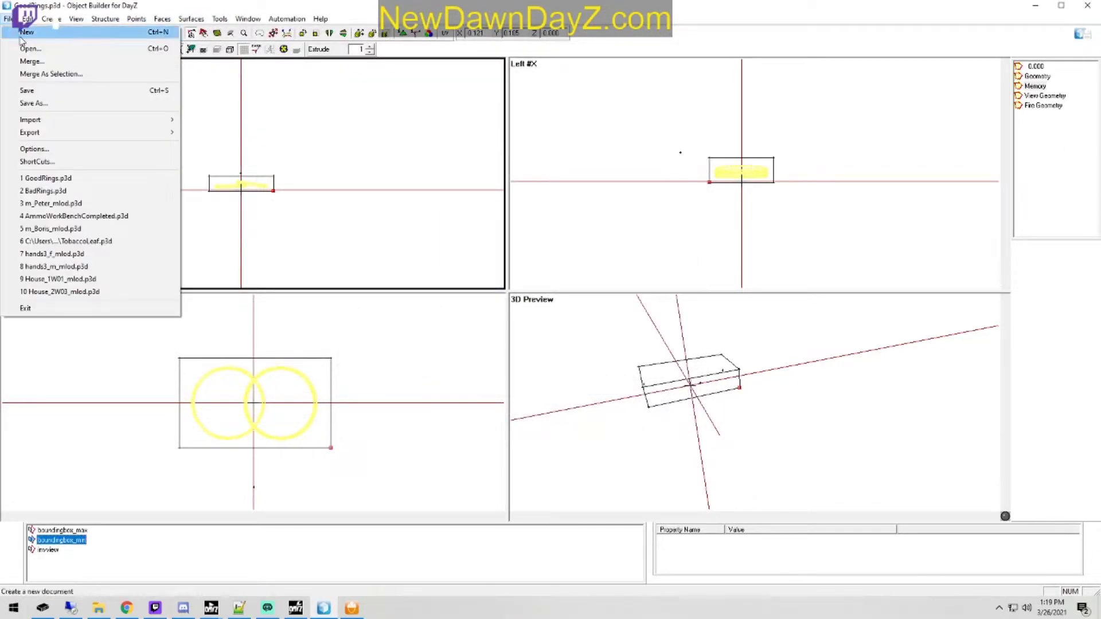
click(86, 191)
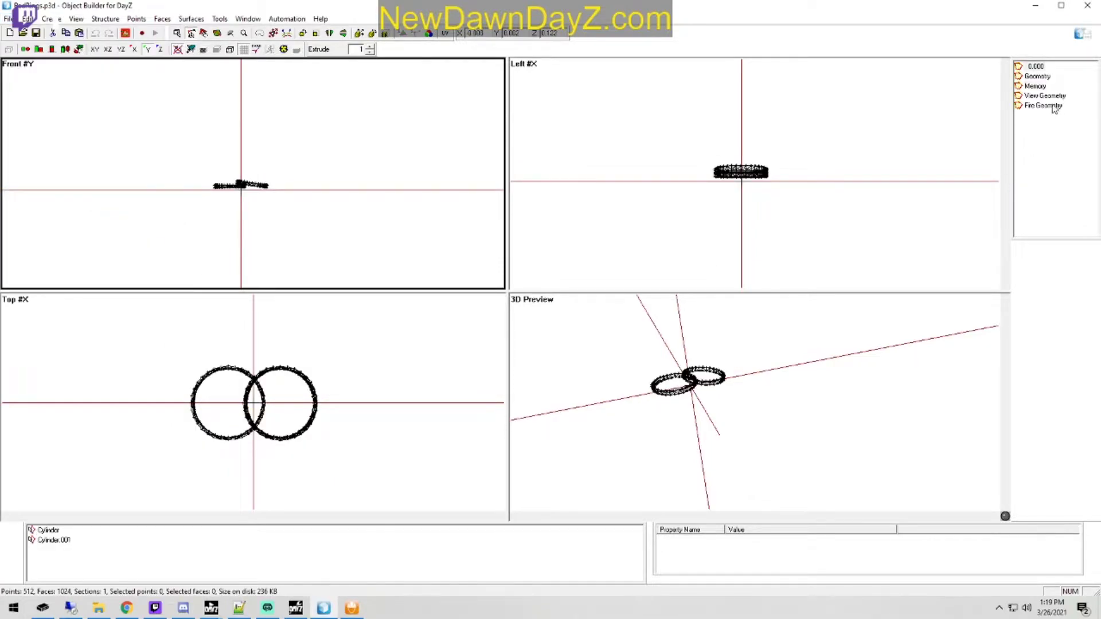
Step: Rename the "New Selection" entry in the BadRings model's Memory LOD to invview
right_click(65, 551)
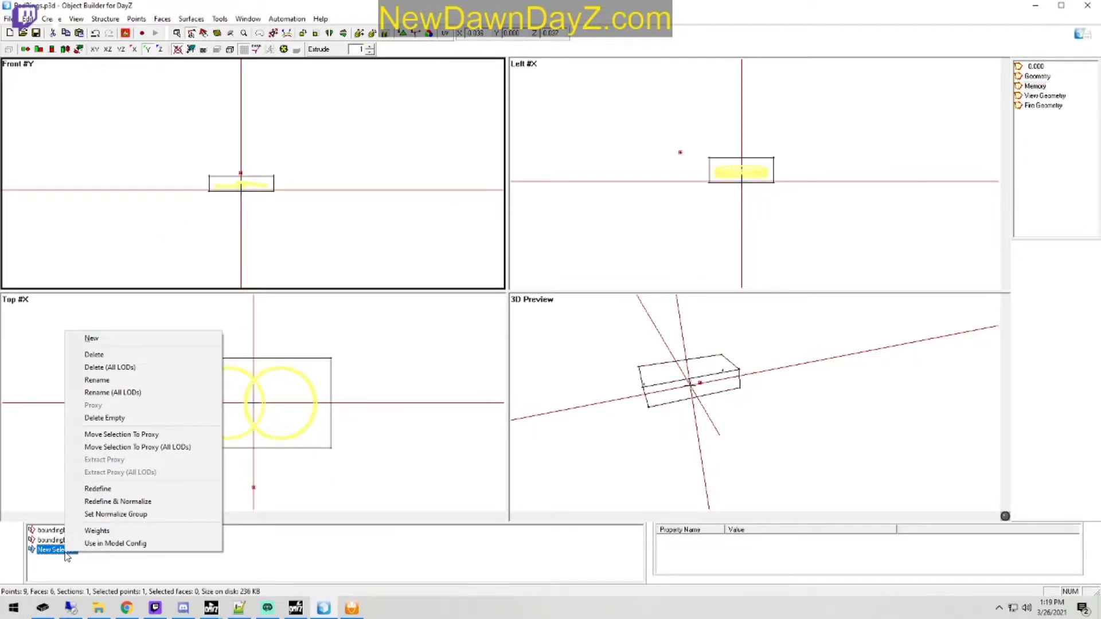
click(97, 380)
text(rim)
key(Return)
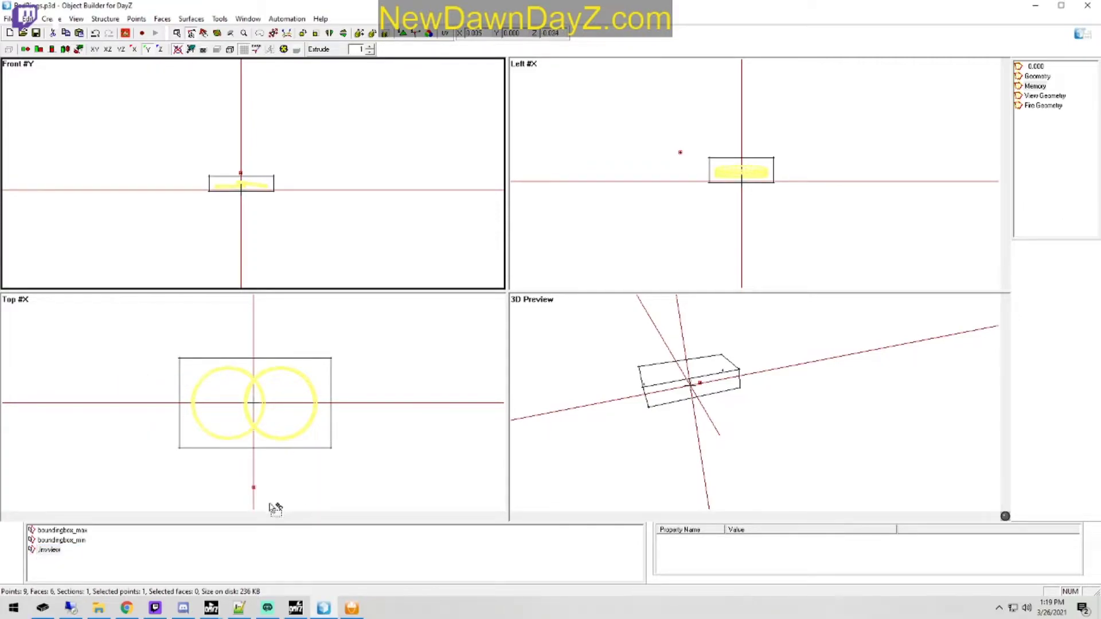
right_click(58, 551)
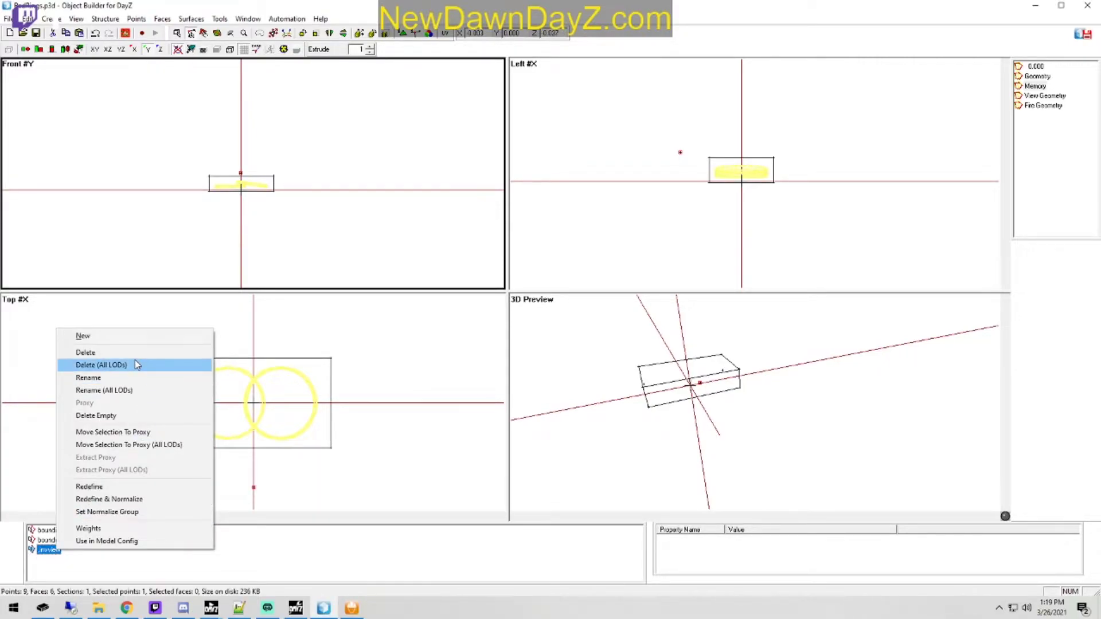
click(110, 383)
key(BackSpace)
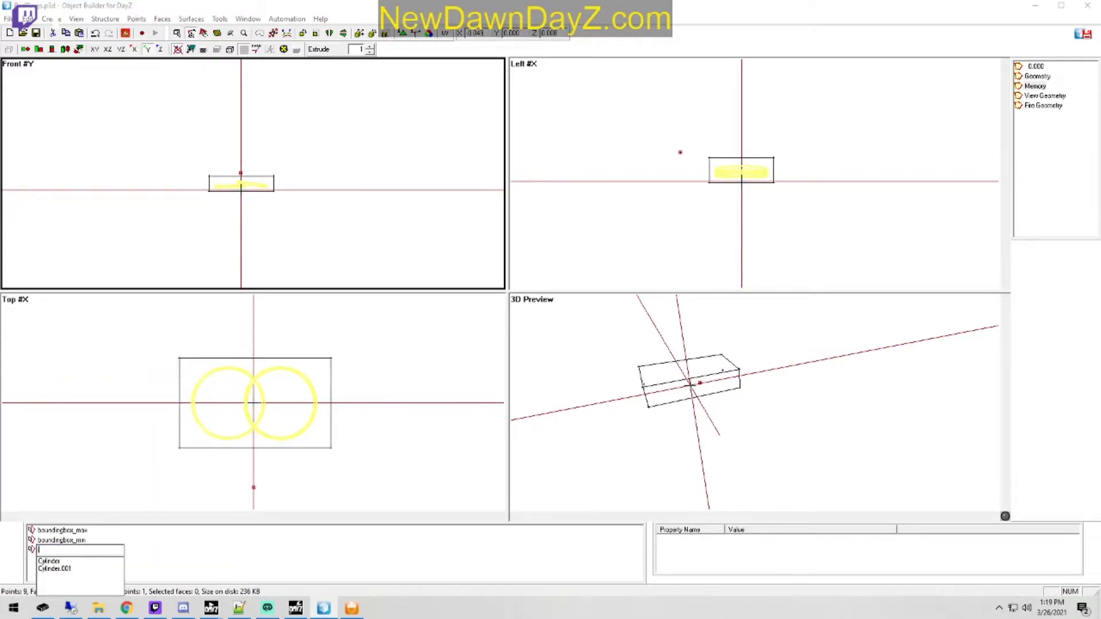
text(invview)
key(Return)
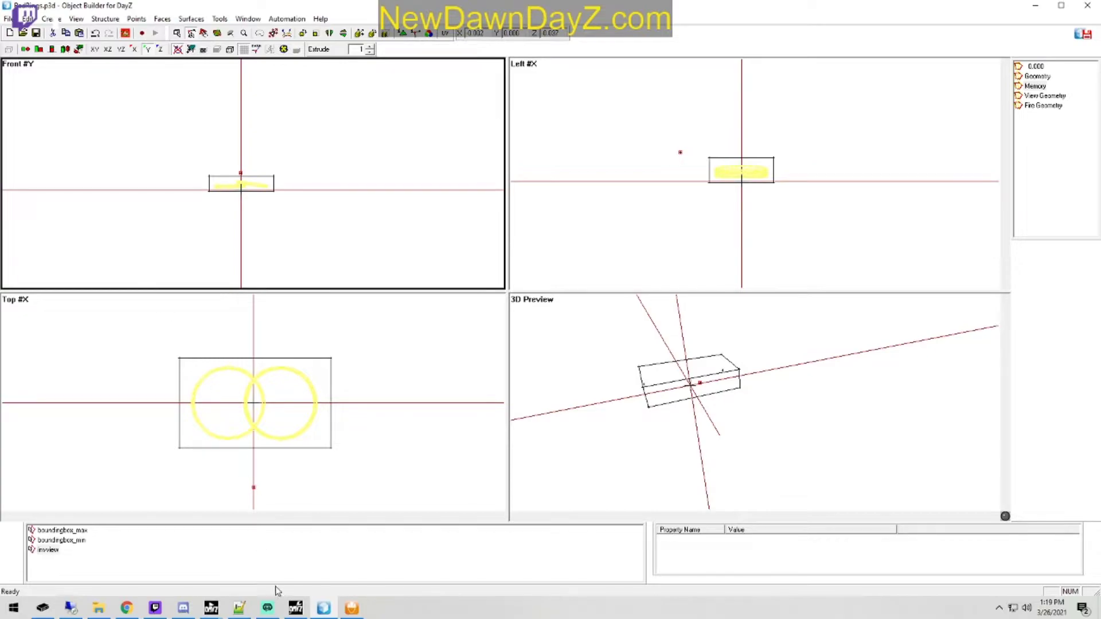
Step: Launch another Object Builder window from DayZ Tools and open GoodRings.p3d in it
click(295, 608)
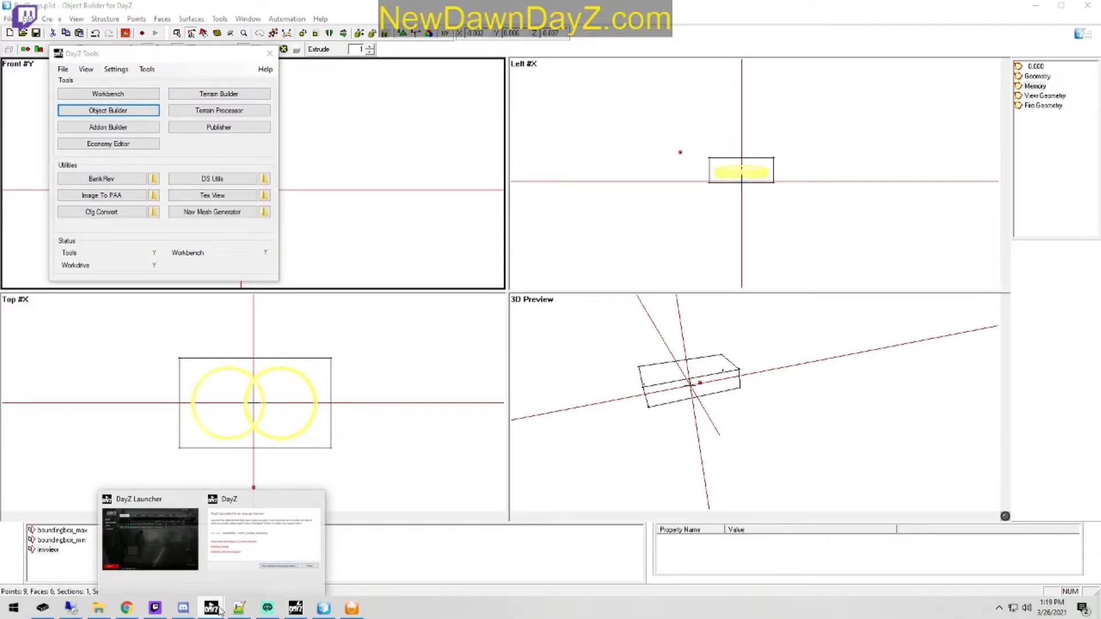
click(123, 115)
click(8, 18)
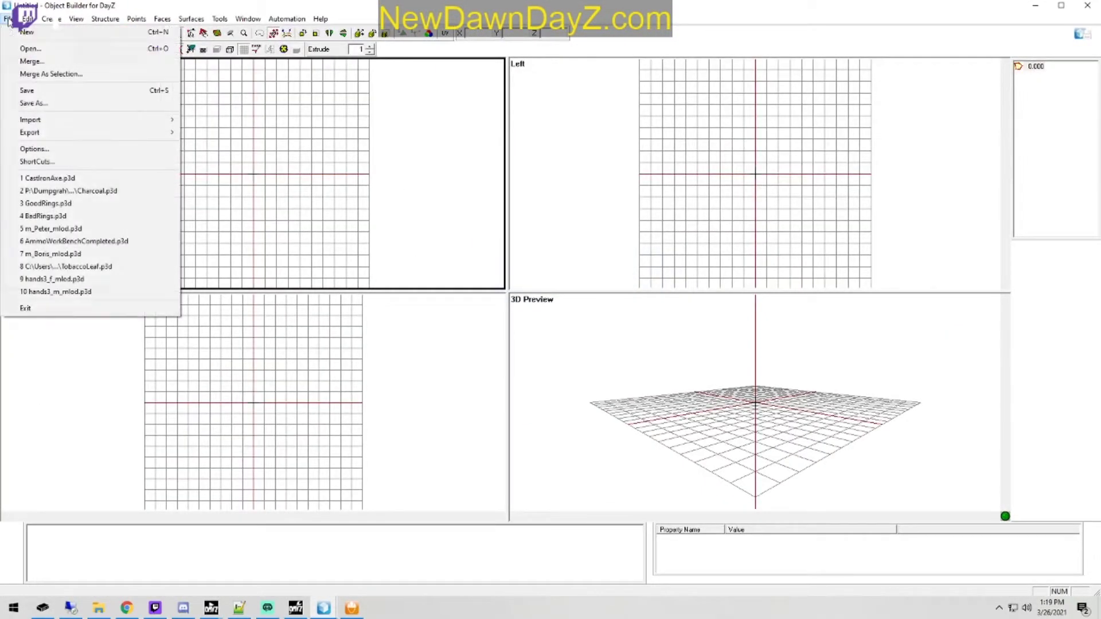
click(140, 203)
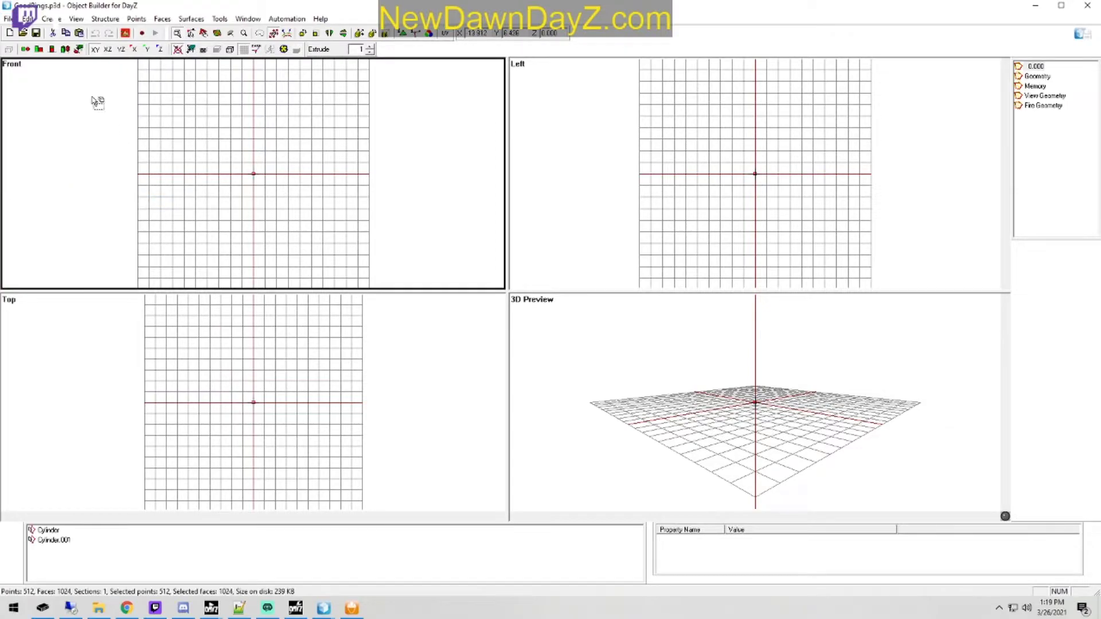
Step: Open the recent CastIronAxe.p3d and examine the boundingbox_max selection in its Memory LOD
click(8, 18)
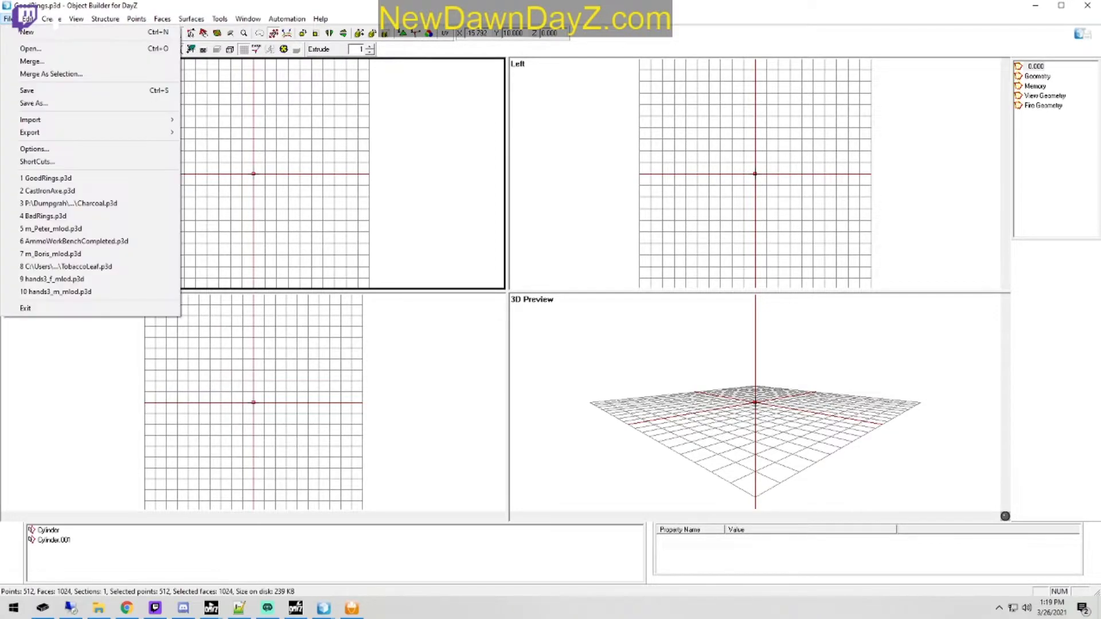
click(110, 190)
click(1036, 86)
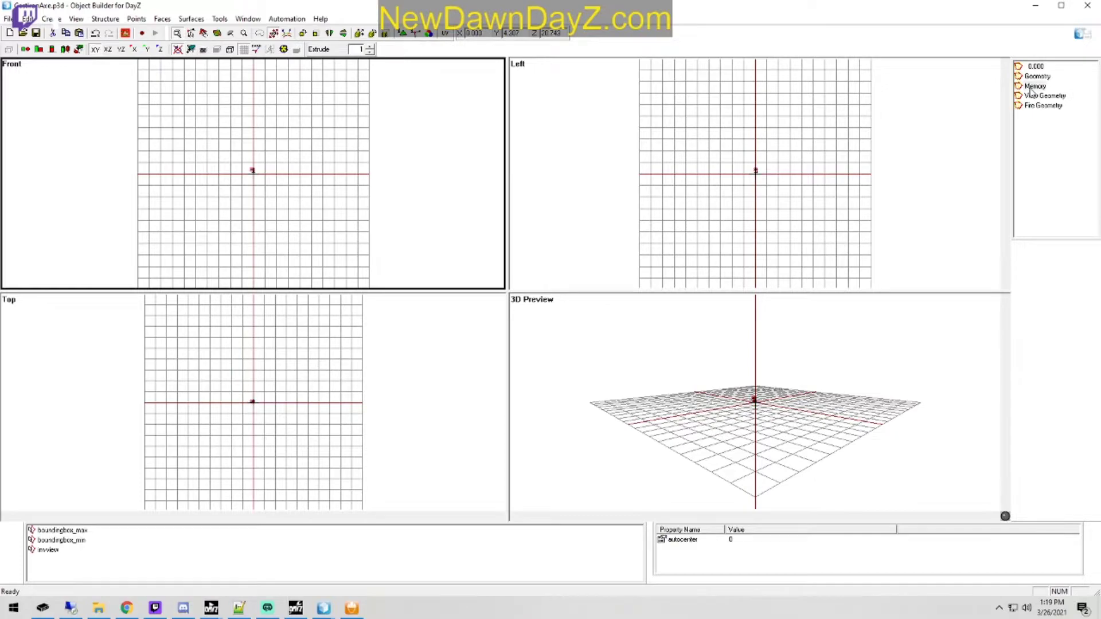
click(82, 531)
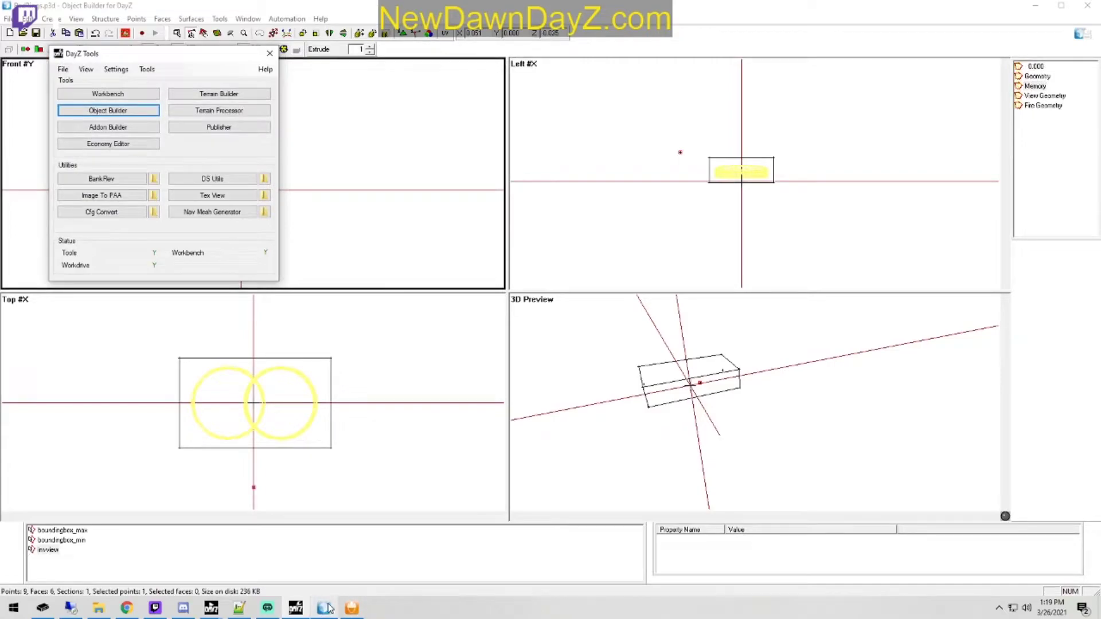
click(325, 608)
click(866, 420)
click(653, 291)
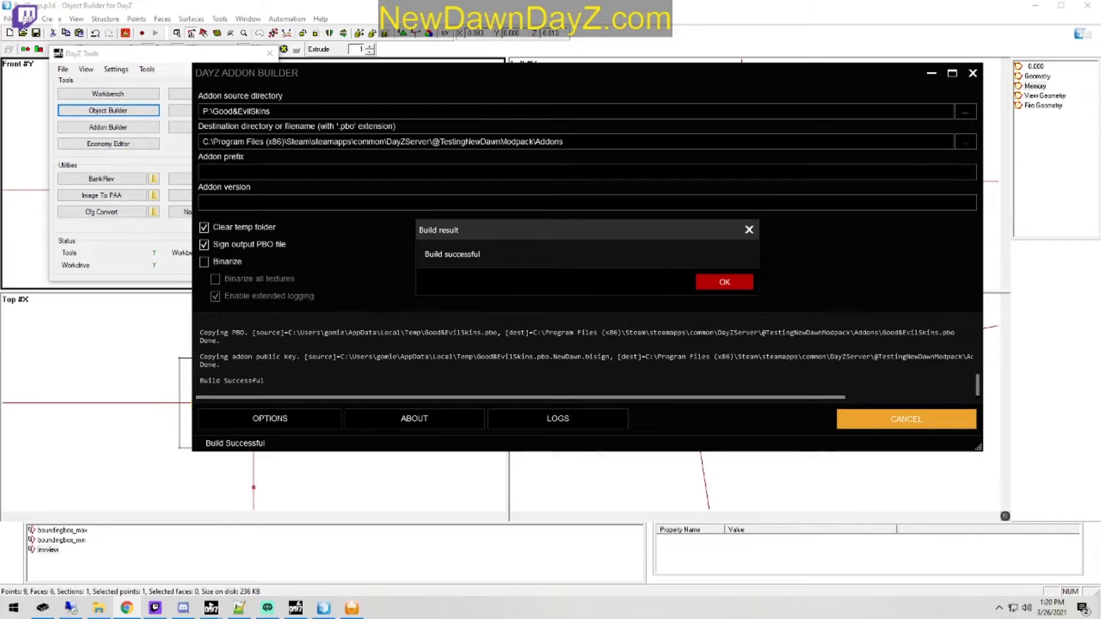
click(738, 284)
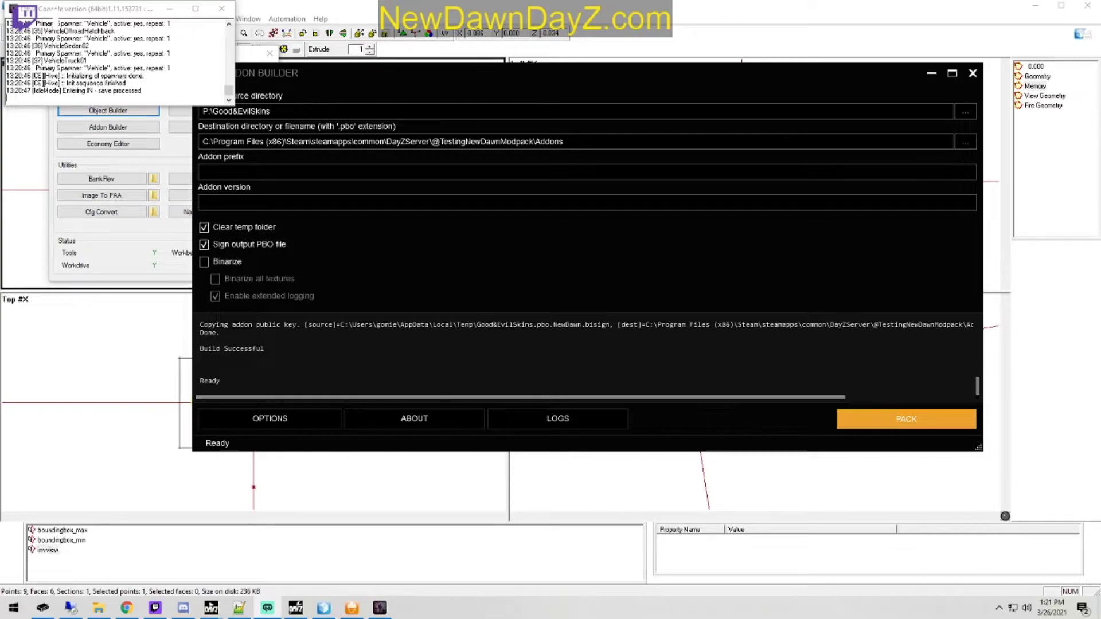
Step: Switch to the DayZ Launcher and start the game
click(295, 608)
mouse_move(211, 607)
click(232, 537)
click(695, 387)
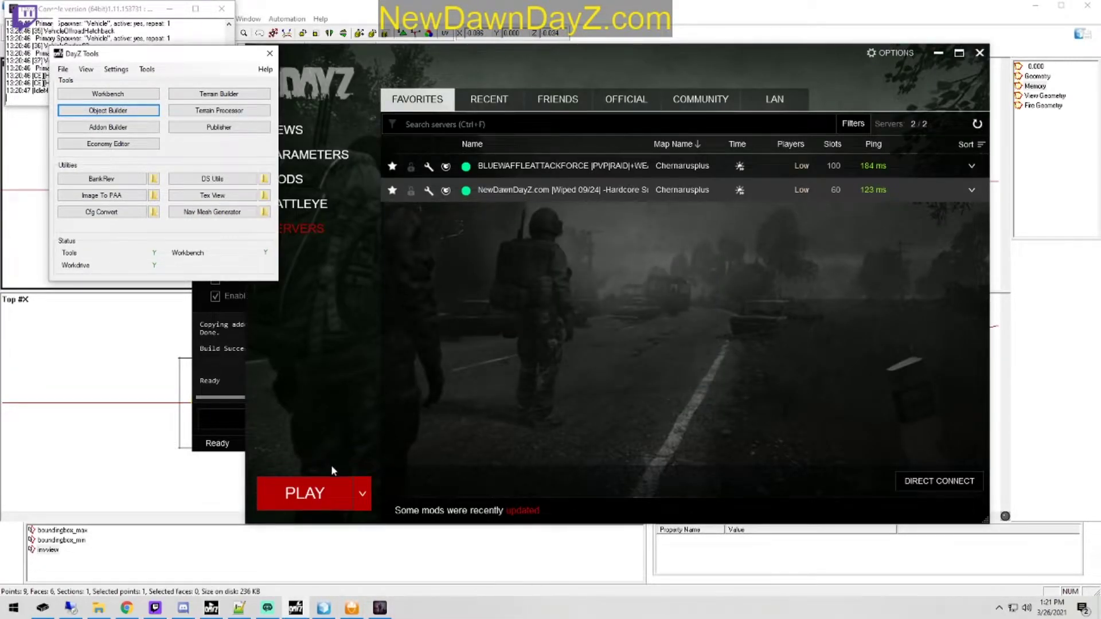
click(325, 481)
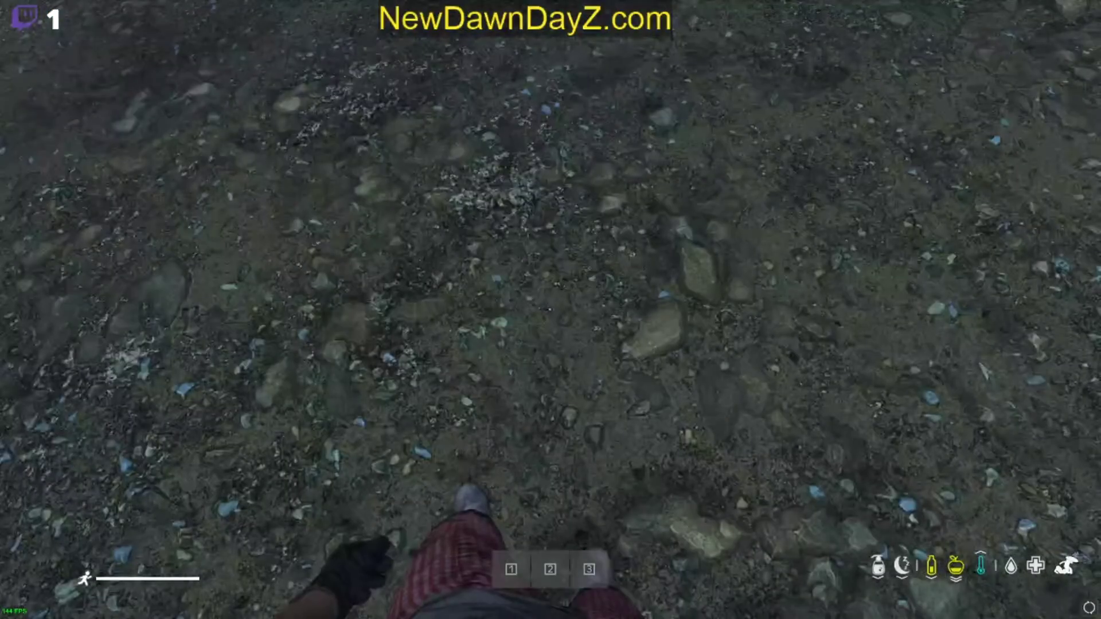
Step: Move the Good Rings from the vicinity into the Crop Hiking Pants and inspect how they display
key(Tab)
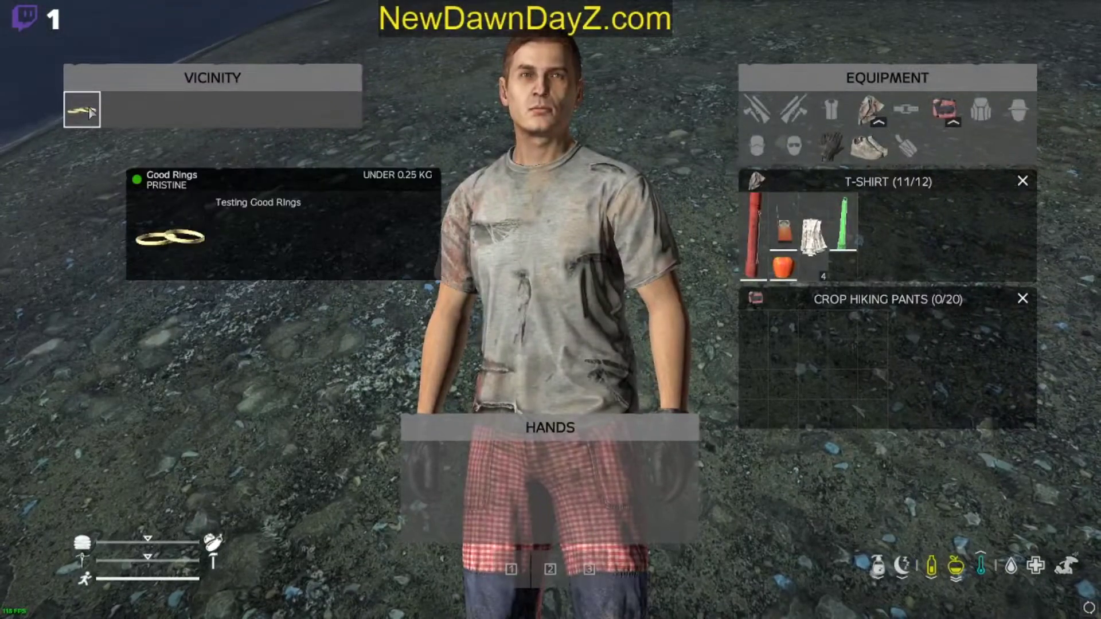
drag(82, 109, 783, 356)
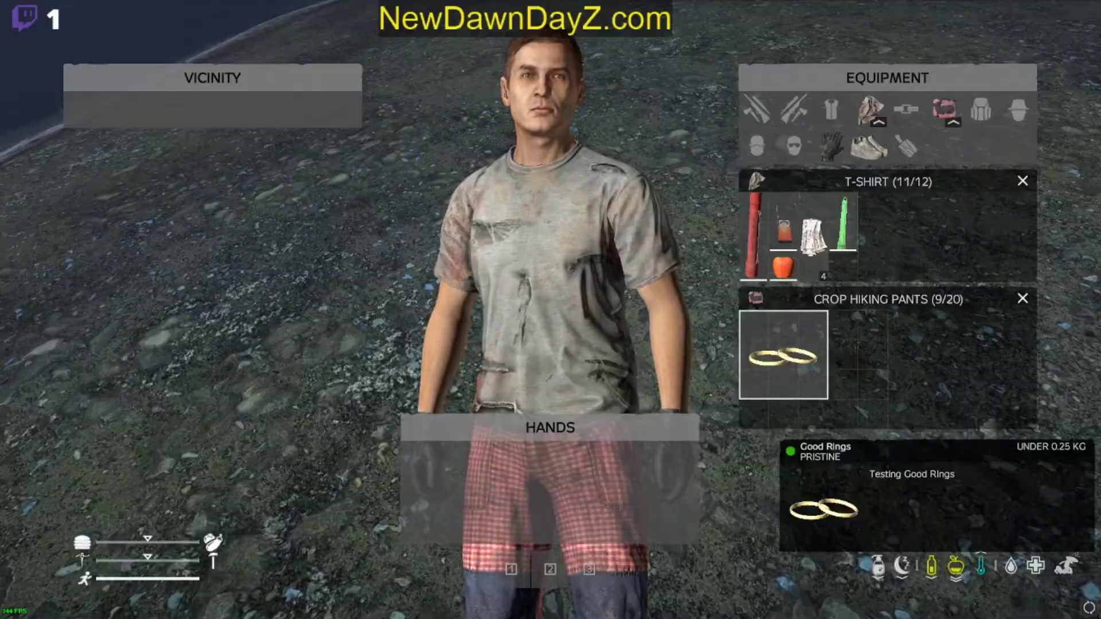
middle_click(781, 370)
mouse_move(774, 378)
mouse_down()
mouse_move(764, 419)
mouse_move(756, 353)
mouse_move(757, 371)
mouse_move(771, 358)
mouse_up()
key(Tab)
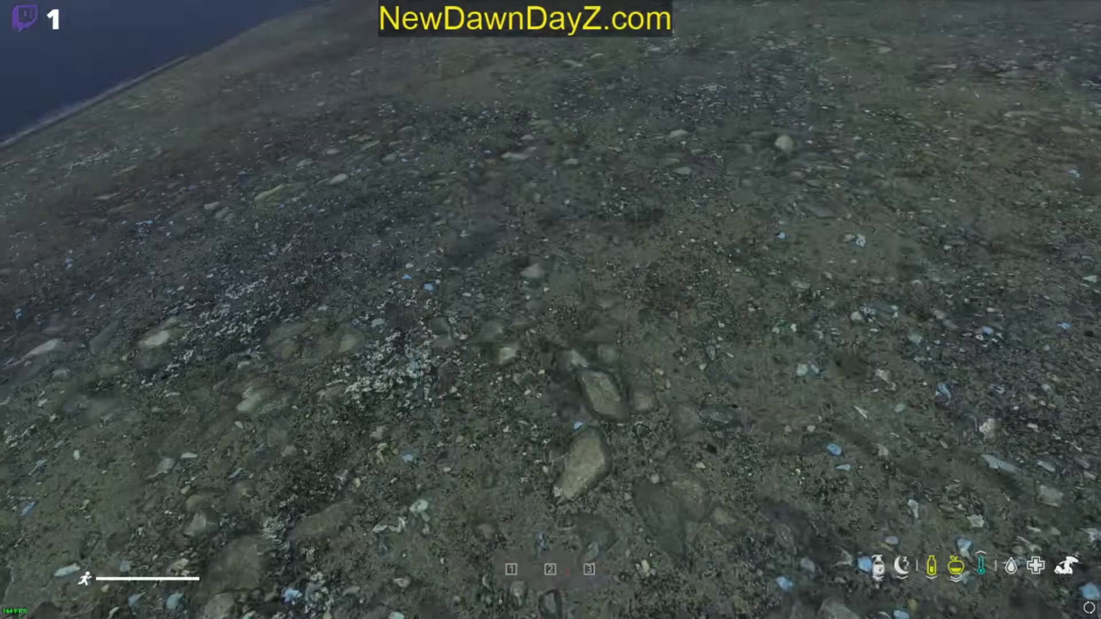
key(Tab)
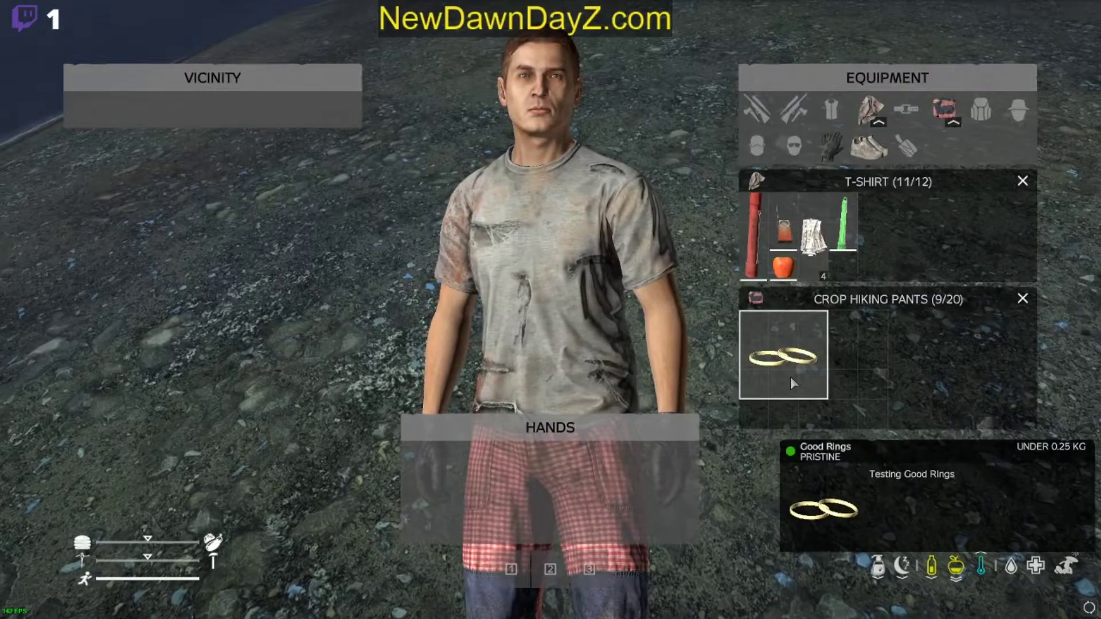
key(Tab)
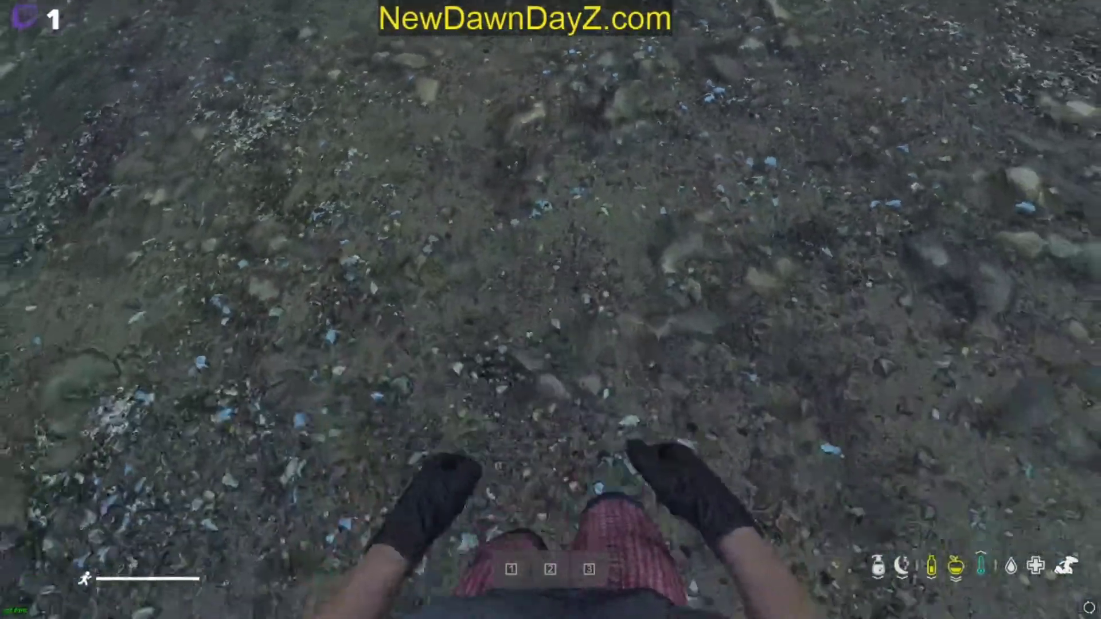
Step: Spawn BadRings at the cursor with the Community Online Tools Object Spawner, then leave the tools
key(y)
key(End)
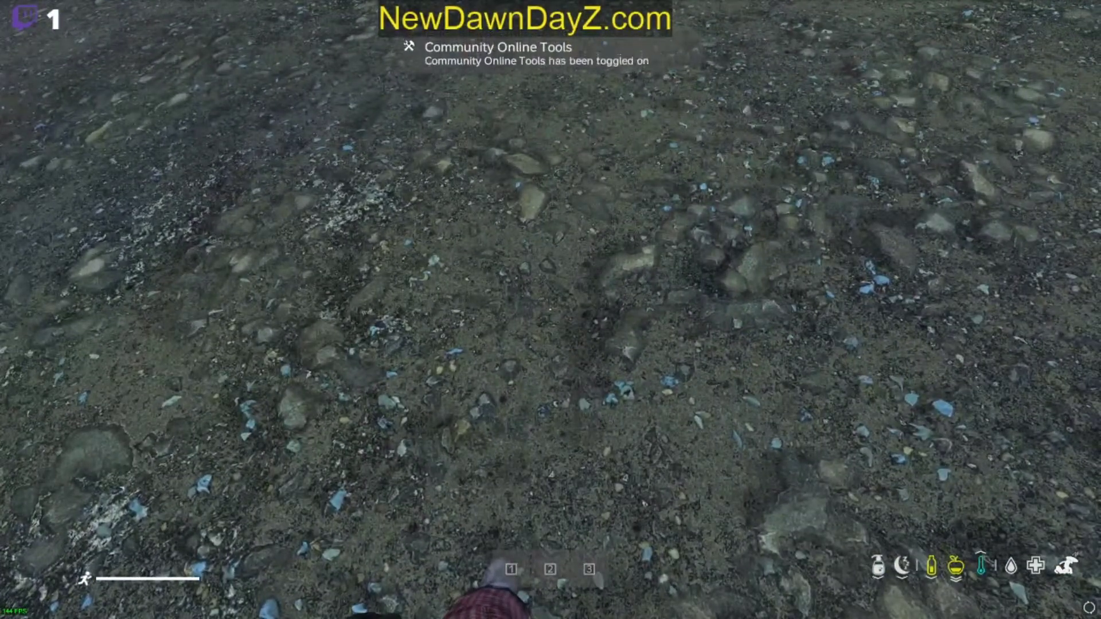
key(y)
click(1005, 159)
click(172, 204)
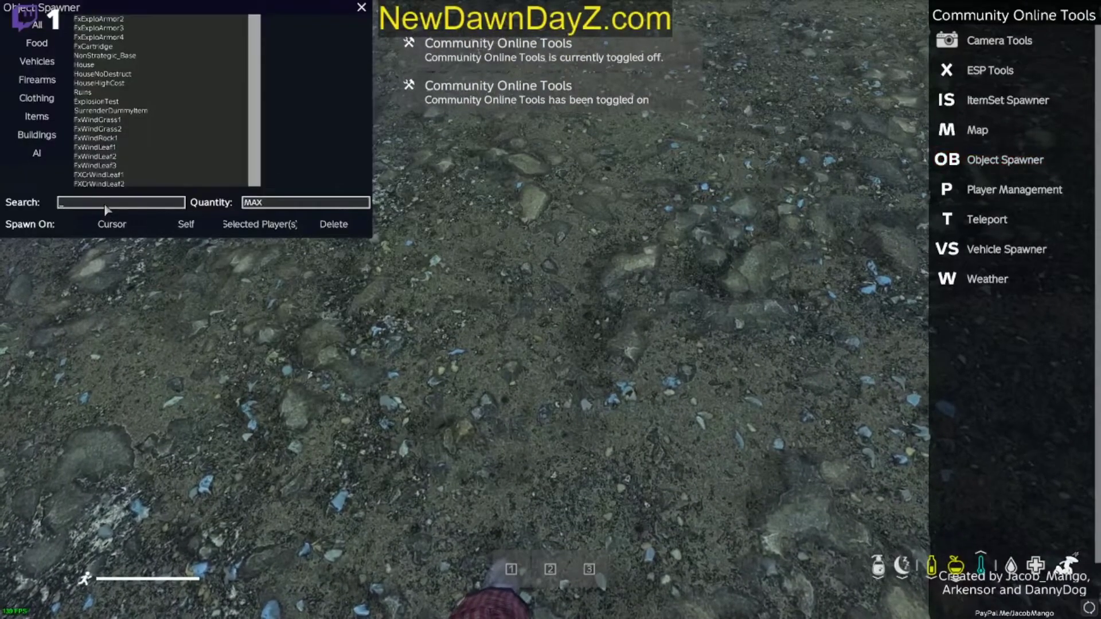
text(badr)
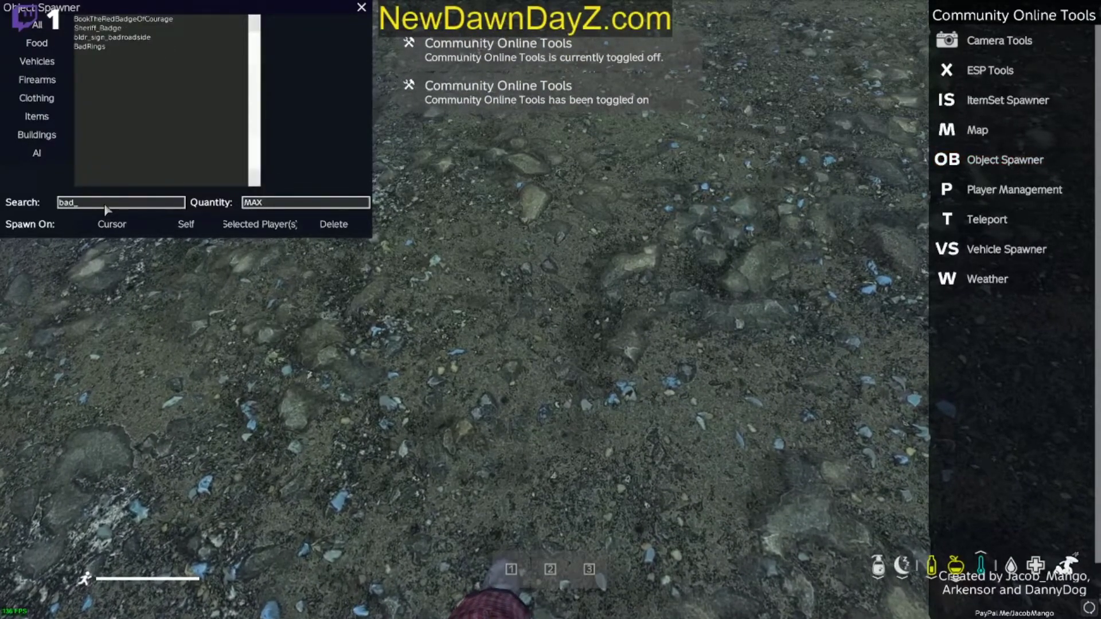
click(127, 230)
key(y)
Step: Inspect the Bad Rings lying in the vicinity up close from the inventory
key(Tab)
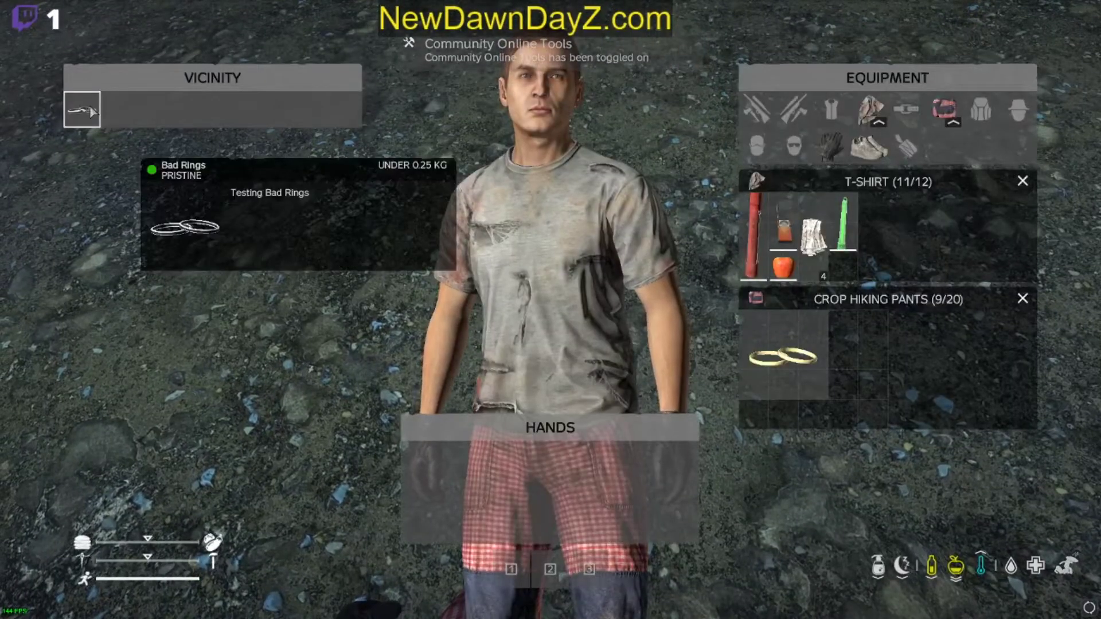
middle_click(90, 109)
scroll(890, 405, up, 6)
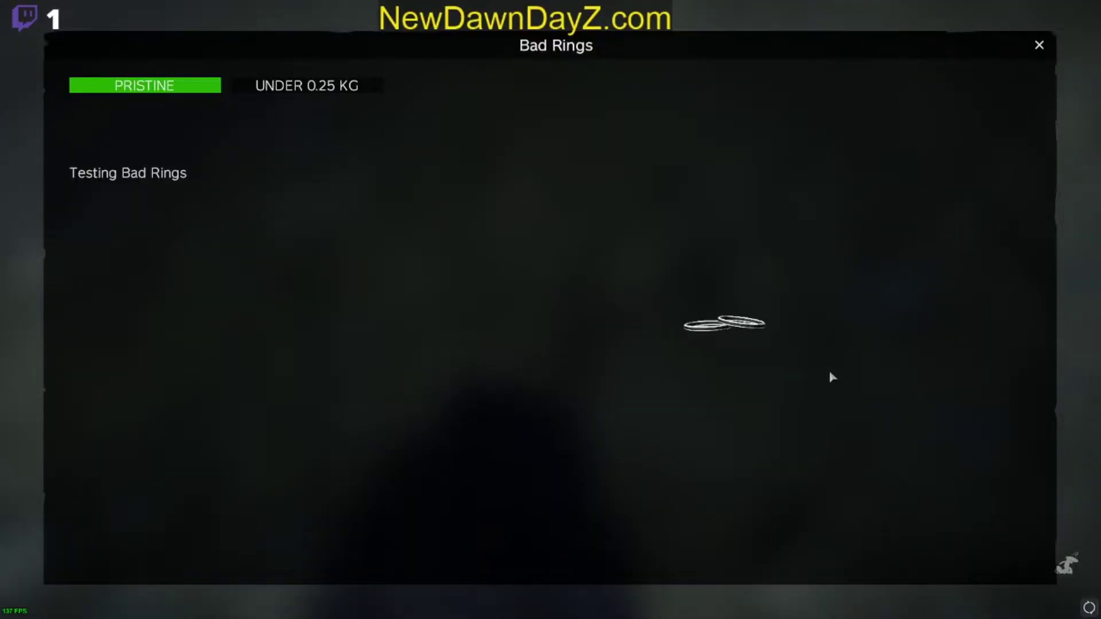
Step: Swap the Bad Rings in the vicinity with the Good Rings in the Crop Hiking Pants and compare how both display
key(Escape)
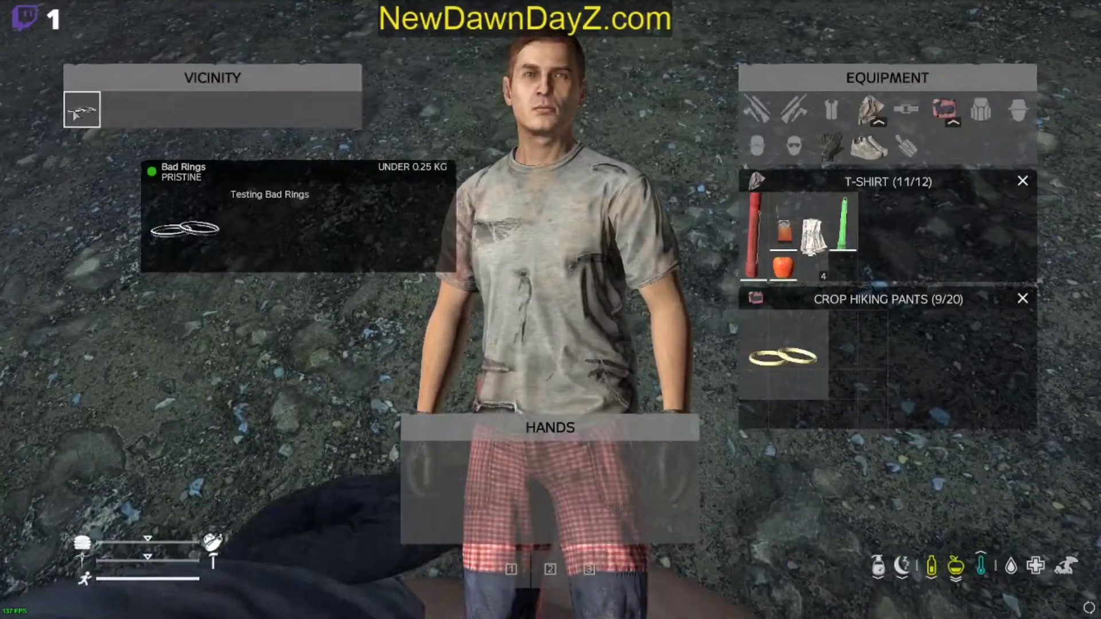
drag(84, 112, 786, 364)
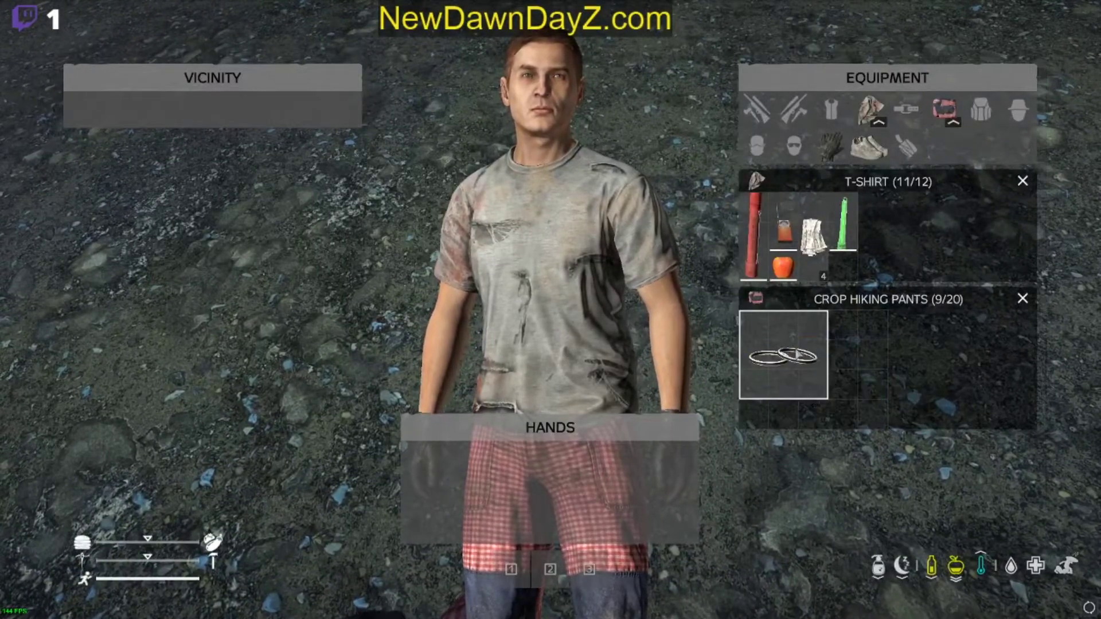
mouse_move(786, 365)
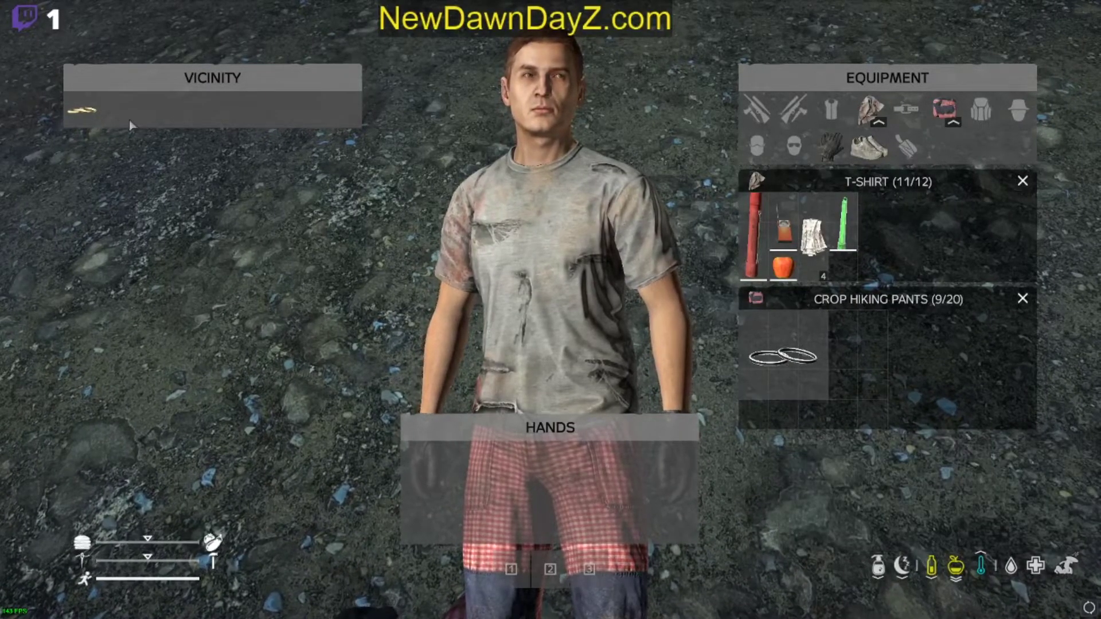
mouse_move(82, 112)
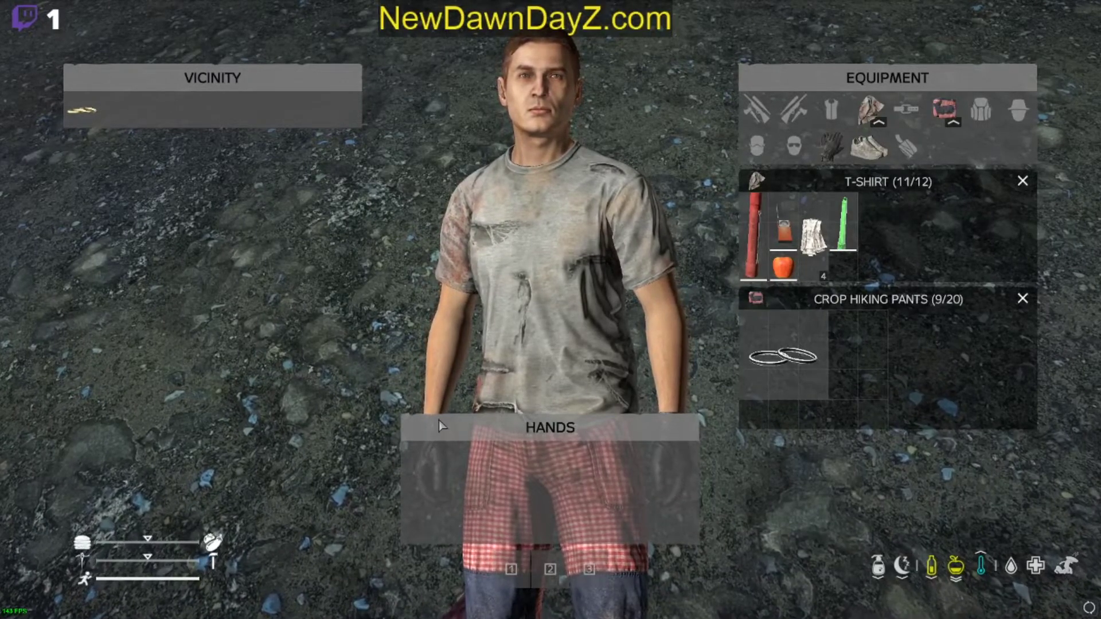
Step: Leave the running game for the desktop and close DayZ
key(super)
right_click(401, 612)
click(399, 585)
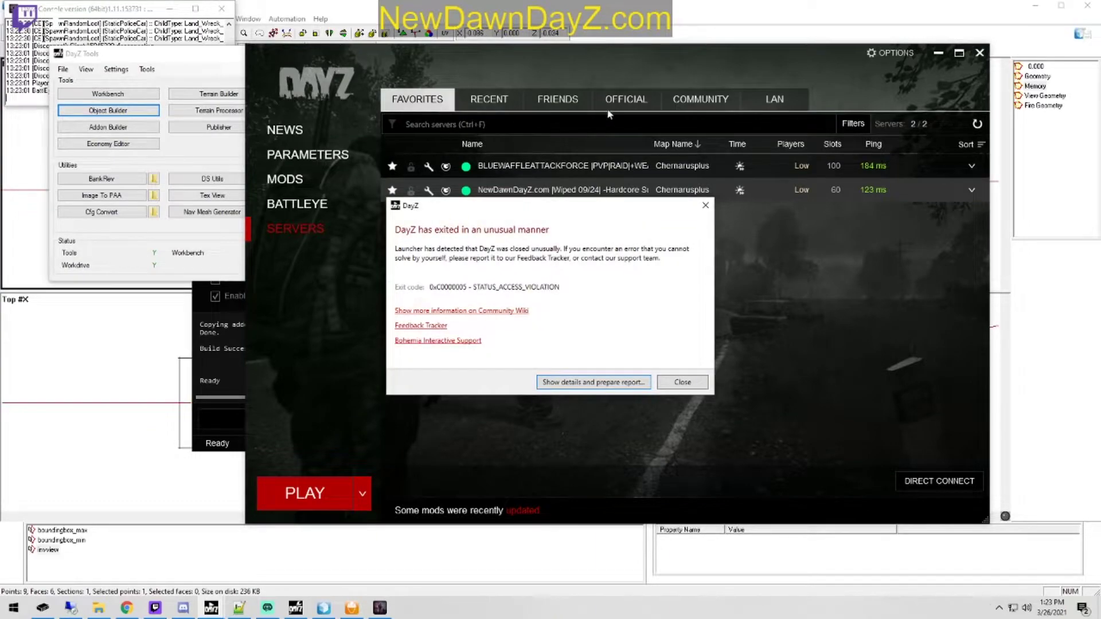
Step: Switch to Object Builder and move the BadRings model's invview memory point slightly closer to the rings
click(576, 8)
click(778, 214)
click(290, 216)
drag(290, 216, 297, 223)
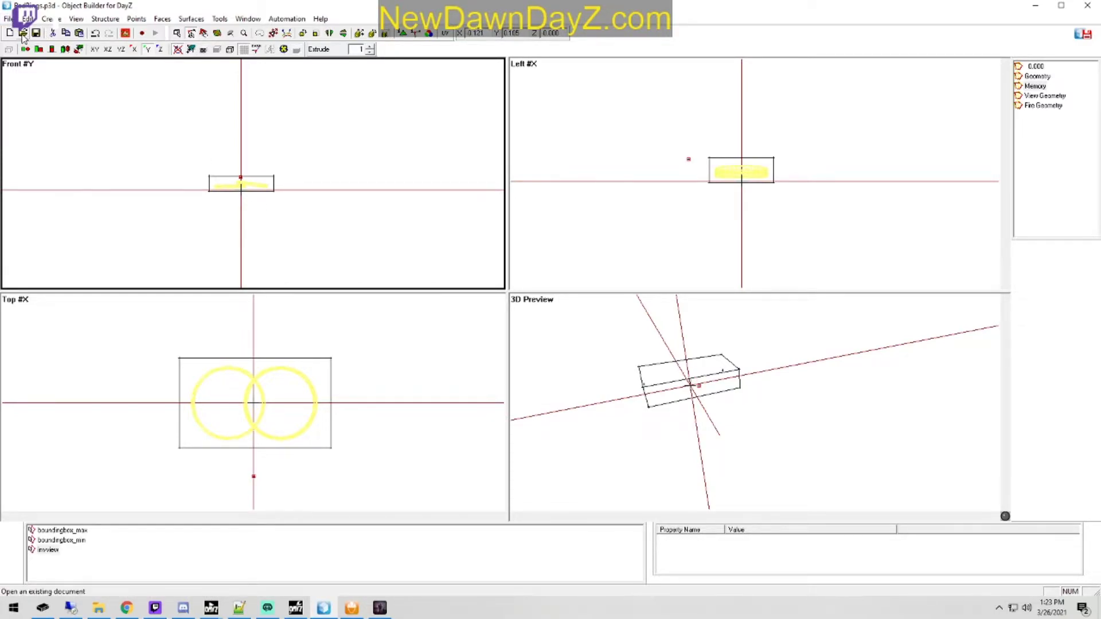
Step: Open GoodRings.p3d, move the invview point in its Memory LOD slightly closer to the rings, and save the model
click(8, 18)
click(96, 192)
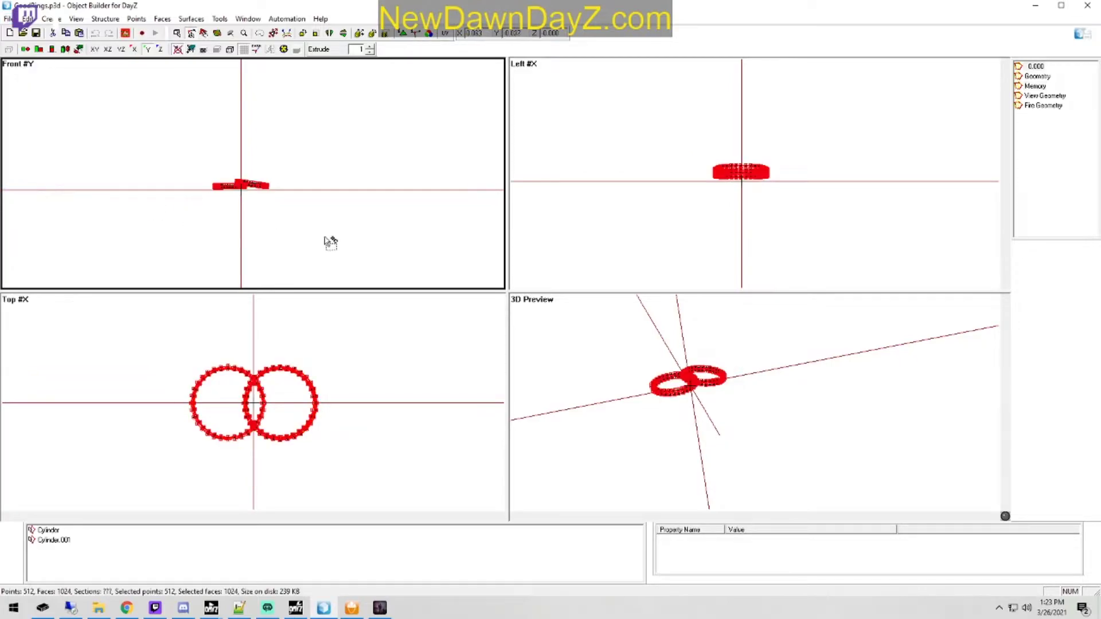
click(1034, 86)
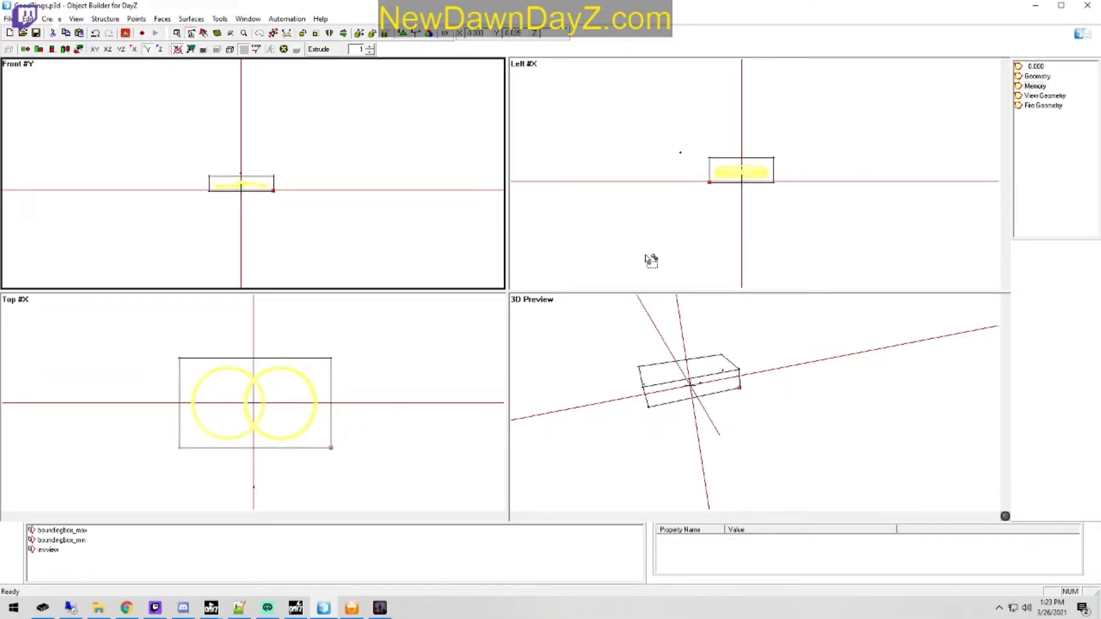
click(62, 550)
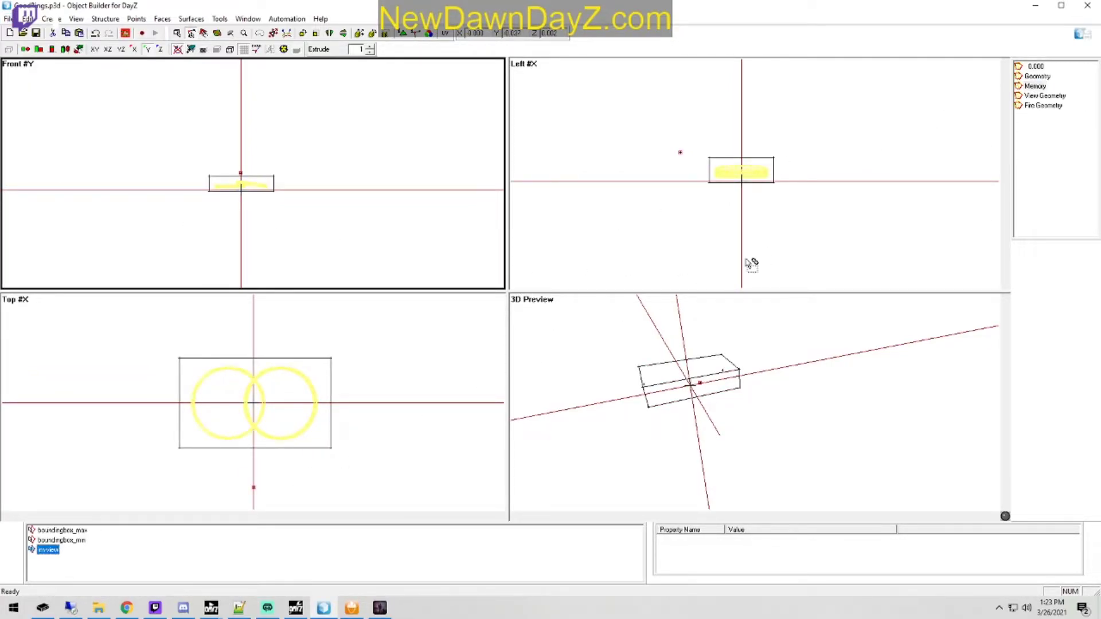
click(765, 256)
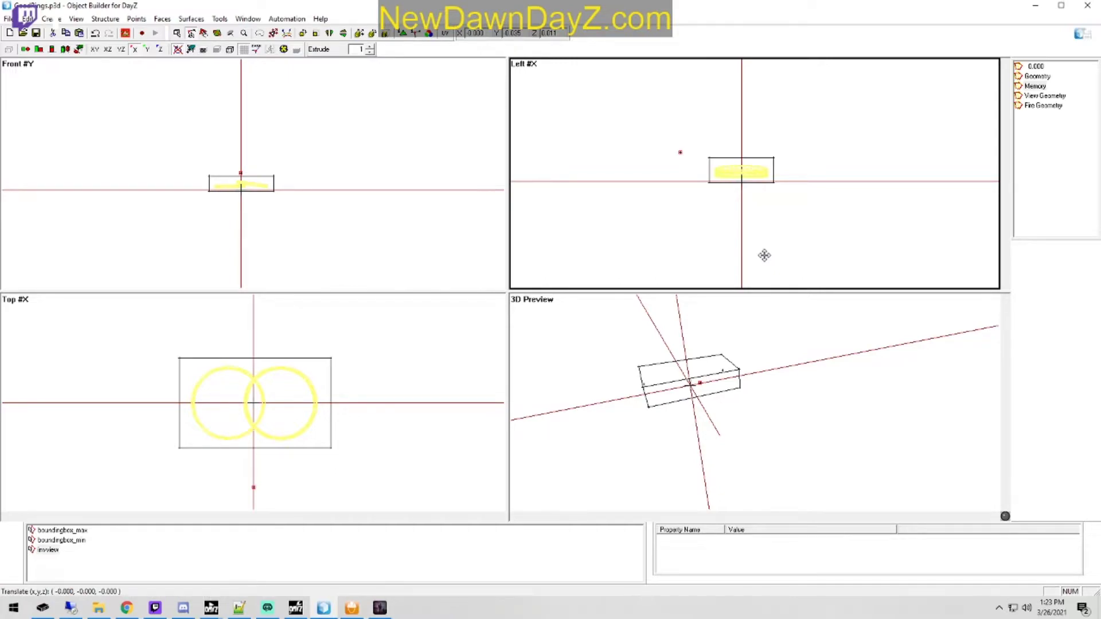
drag(767, 228, 773, 229)
click(358, 246)
drag(360, 248, 364, 248)
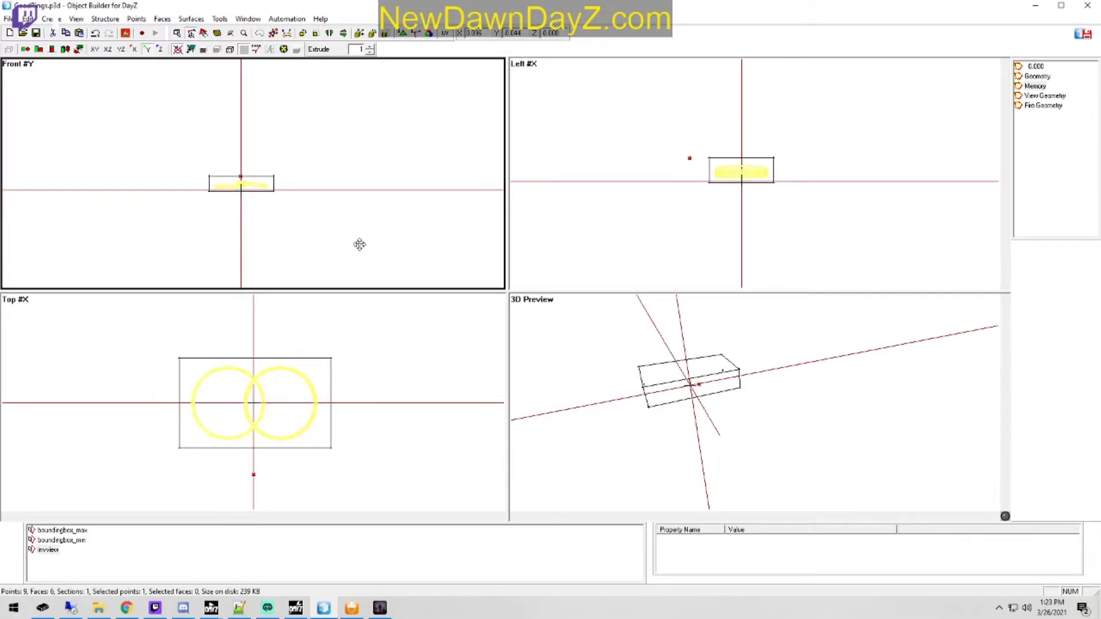
click(36, 33)
Step: Close the DayZ server console and repack P:\Good&EvilSkins in Addon Builder, overwriting the existing Good&EvilSkins.pbo
right_click(379, 607)
click(367, 590)
click(352, 606)
click(924, 416)
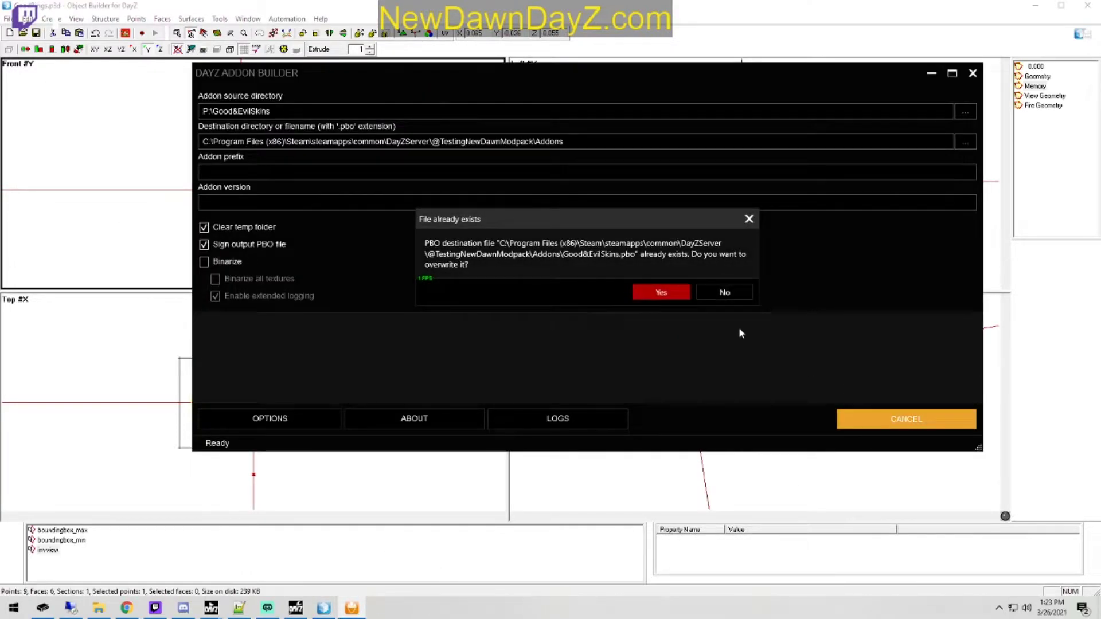
click(661, 291)
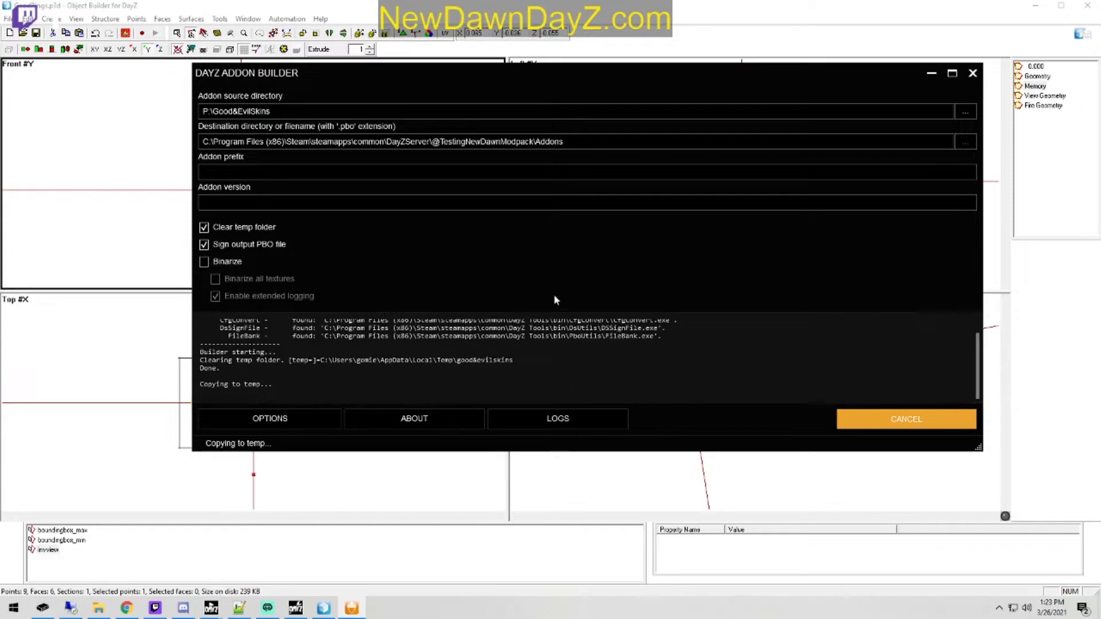